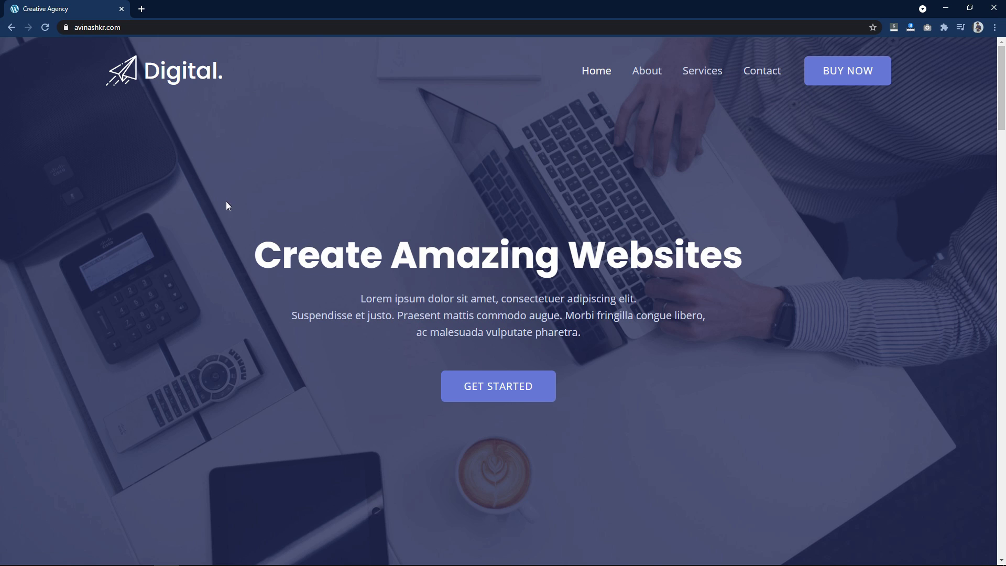
# Step: Scroll through the Digital agency home page, then view the About and Services pages
pyautogui.scroll(-15, 224, 204)
pyautogui.scroll(-15, 146, 230)
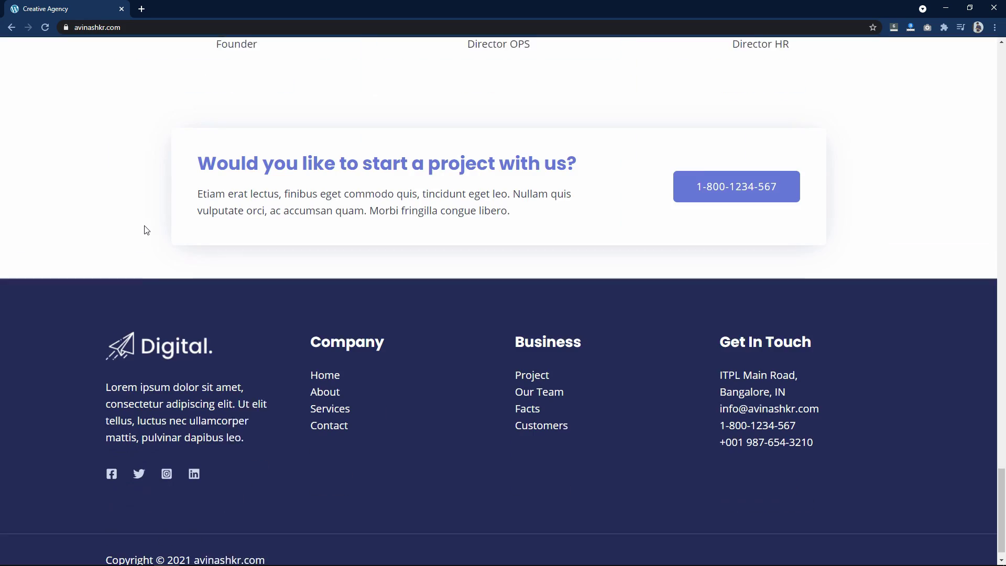
pyautogui.scroll(10, 147, 230)
pyautogui.scroll(10, 146, 230)
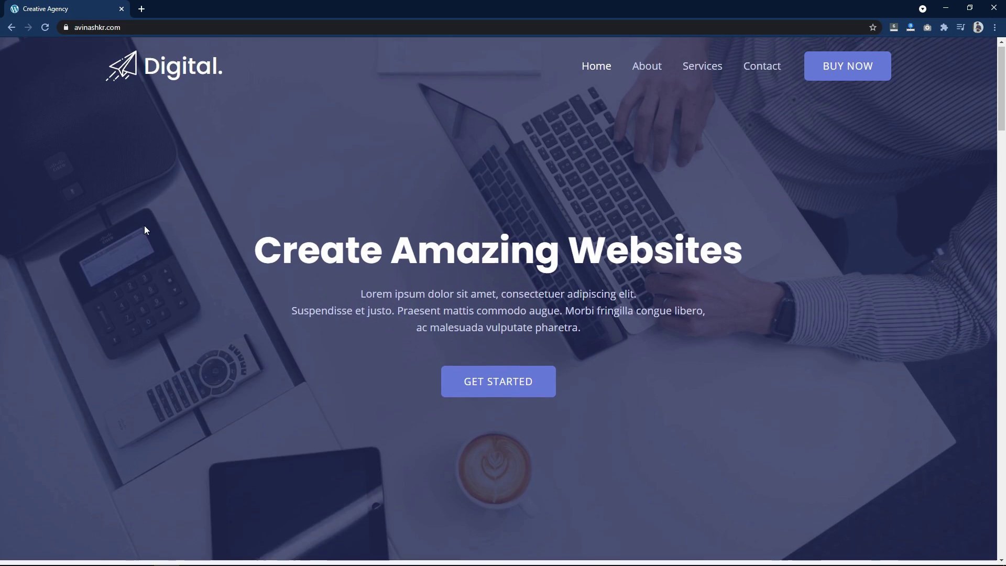
pyautogui.click(635, 78)
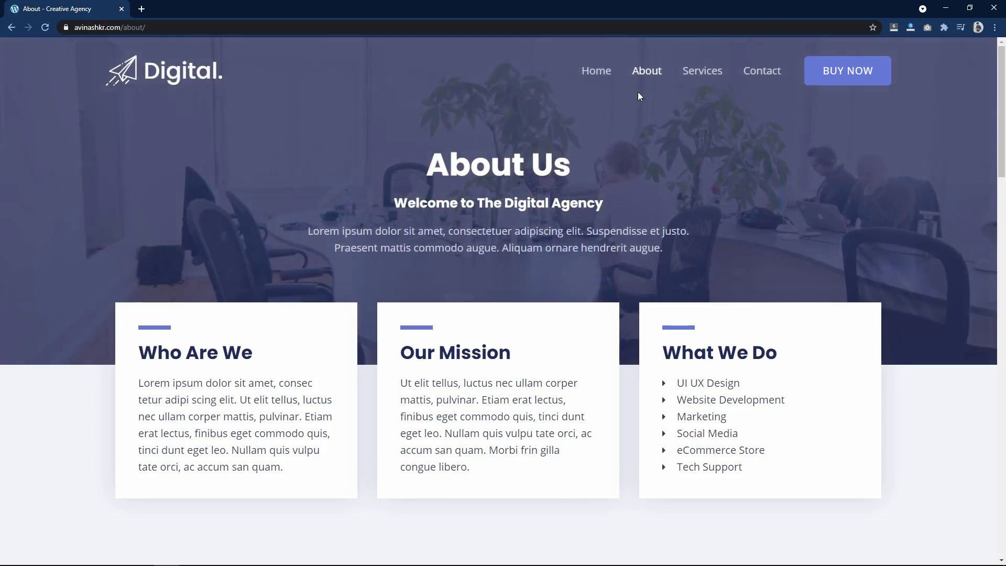
pyautogui.scroll(-20, 639, 105)
pyautogui.scroll(20, 641, 114)
pyautogui.click(705, 73)
pyautogui.scroll(-20, 708, 85)
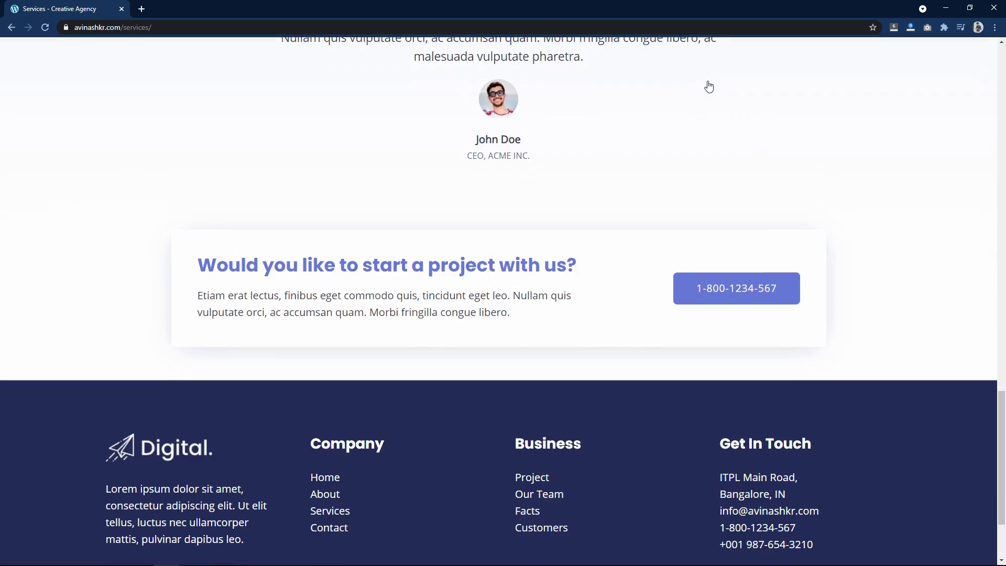
pyautogui.scroll(20, 707, 85)
# Step: Scroll the Contact page, then revisit Home, About and Home again
pyautogui.click(764, 73)
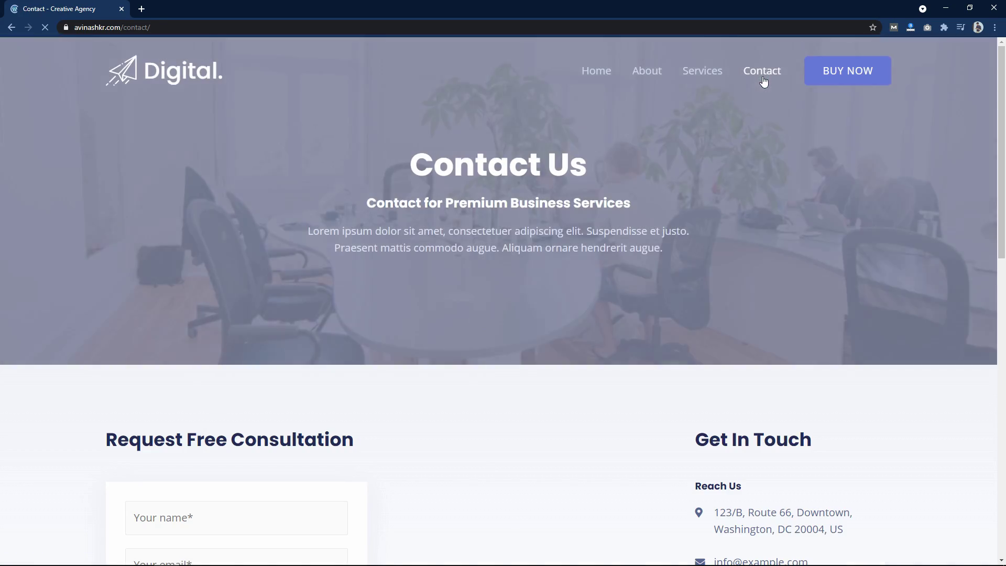
pyautogui.scroll(-1, 763, 81)
pyautogui.scroll(-14, 764, 81)
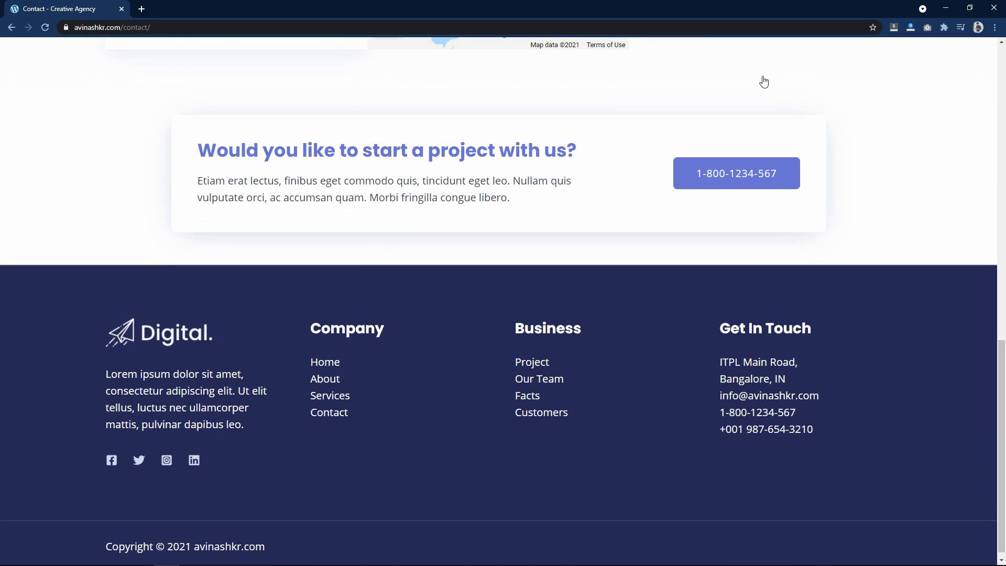
pyautogui.scroll(8, 763, 81)
pyautogui.scroll(6, 763, 81)
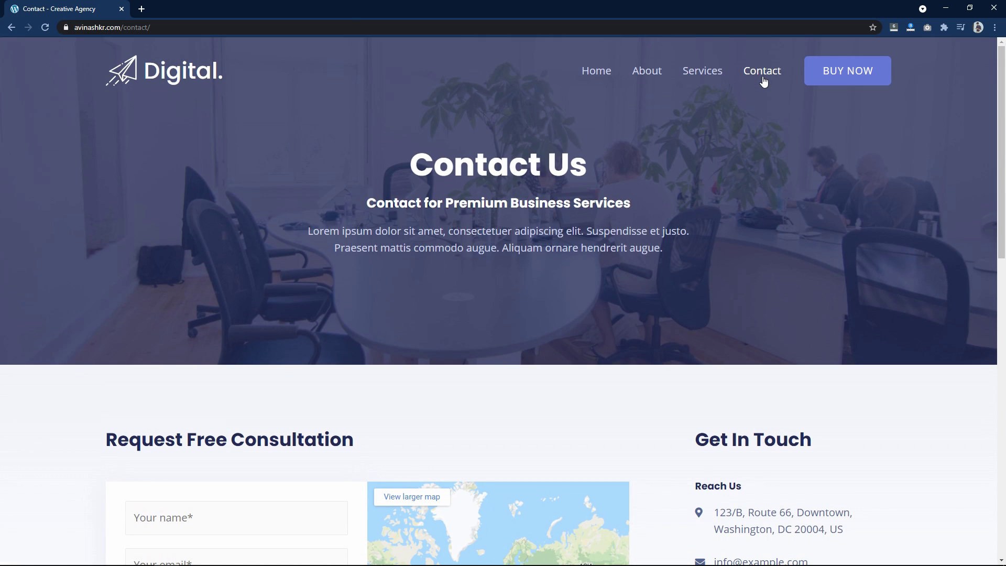
pyautogui.click(601, 72)
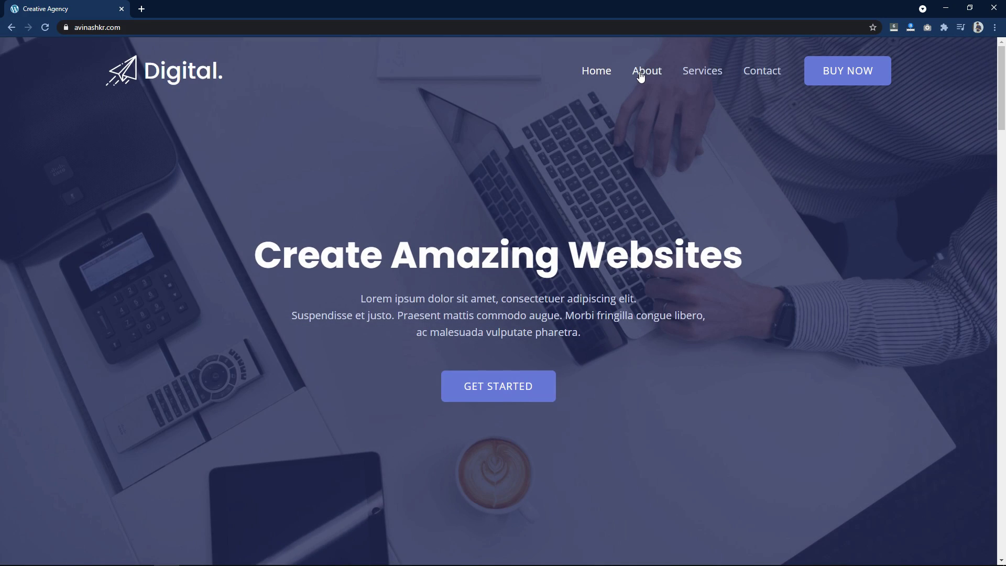
pyautogui.click(641, 75)
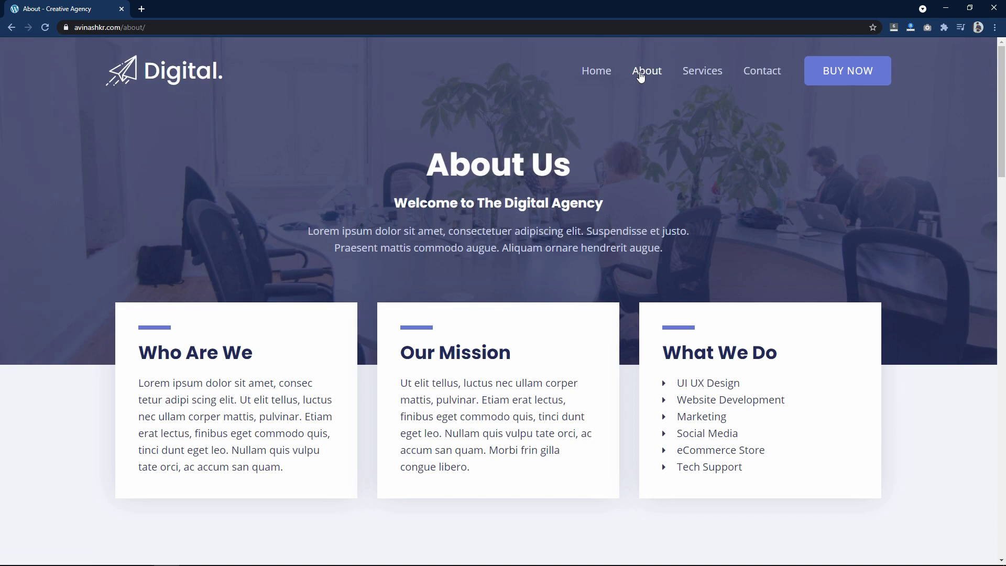
pyautogui.click(598, 74)
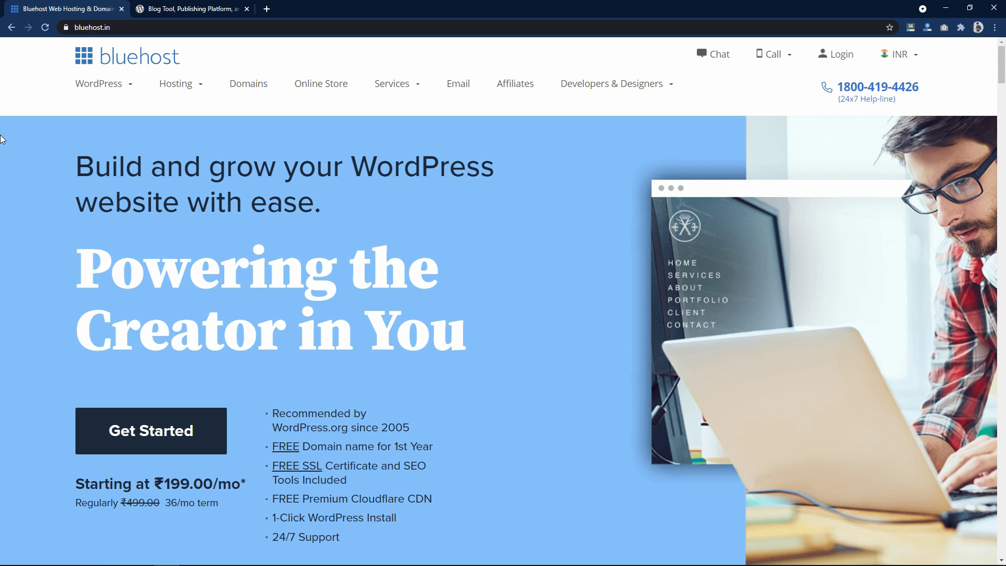
# Step: Switch to the WordPress.org tab and select its web address, leaving it unchanged
pyautogui.click(194, 8)
pyautogui.click(196, 27)
pyautogui.click(197, 27)
pyautogui.moveTo(196, 27); pyautogui.dragTo(64, 31)
pyautogui.click(53, 100)
pyautogui.moveTo(141, 32); pyautogui.dragTo(70, 32)
pyautogui.click(652, 104)
# Step: View WordPress.org's recommended hosting page, then close that tab and show Bluehost's Hosting menu
pyautogui.click(634, 110)
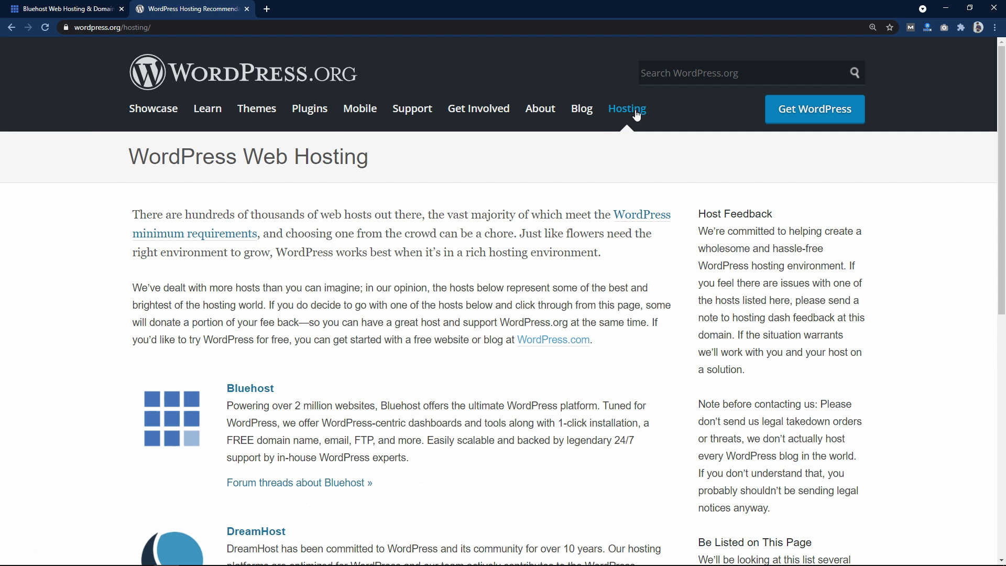
pyautogui.click(229, 392)
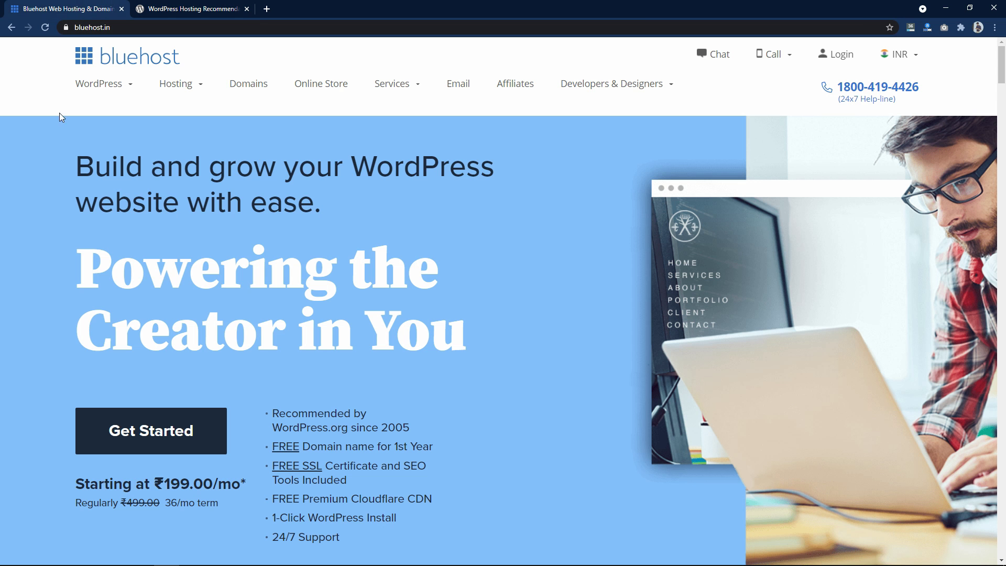
pyautogui.click(246, 9)
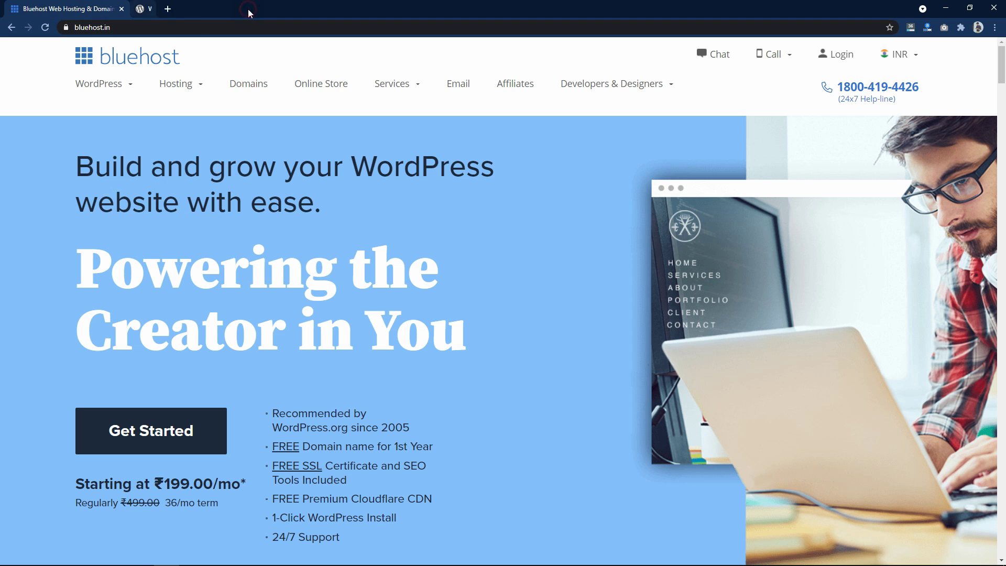
pyautogui.moveTo(163, 91)
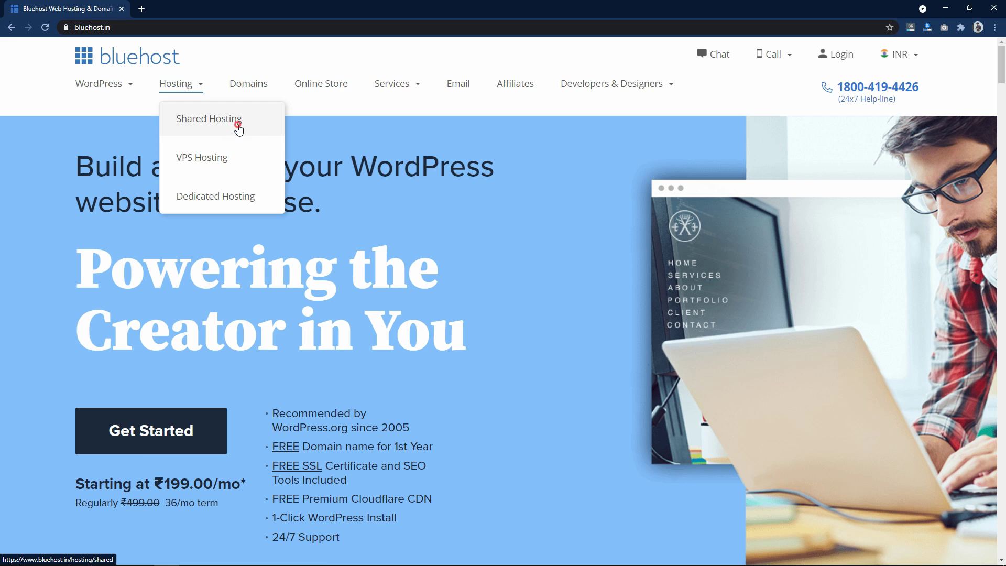
# Step: Open Shared Hosting and compare BASIC's 1 Website with PLUS's Unlimited Websites
pyautogui.click(239, 128)
pyautogui.scroll(-10, 261, 137)
pyautogui.scroll(-3, 261, 138)
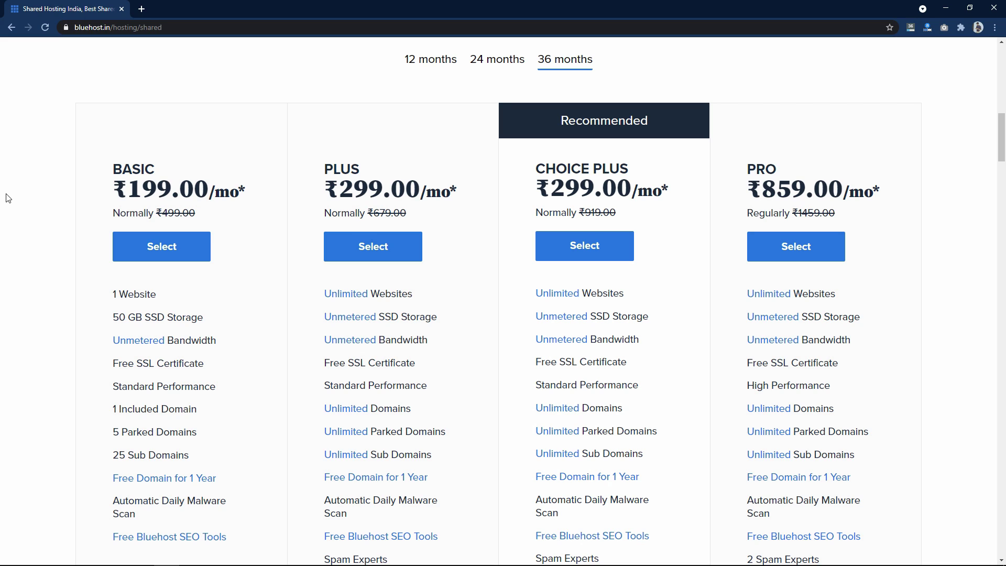
pyautogui.moveTo(160, 295); pyautogui.dragTo(104, 299)
pyautogui.click(175, 294)
pyautogui.moveTo(442, 296); pyautogui.dragTo(263, 292)
pyautogui.click(145, 288)
# Step: Review the Free SSL, Free Domain for 1 Year and SEO Tools features, then select BASIC
pyautogui.scroll(-1, 239, 254)
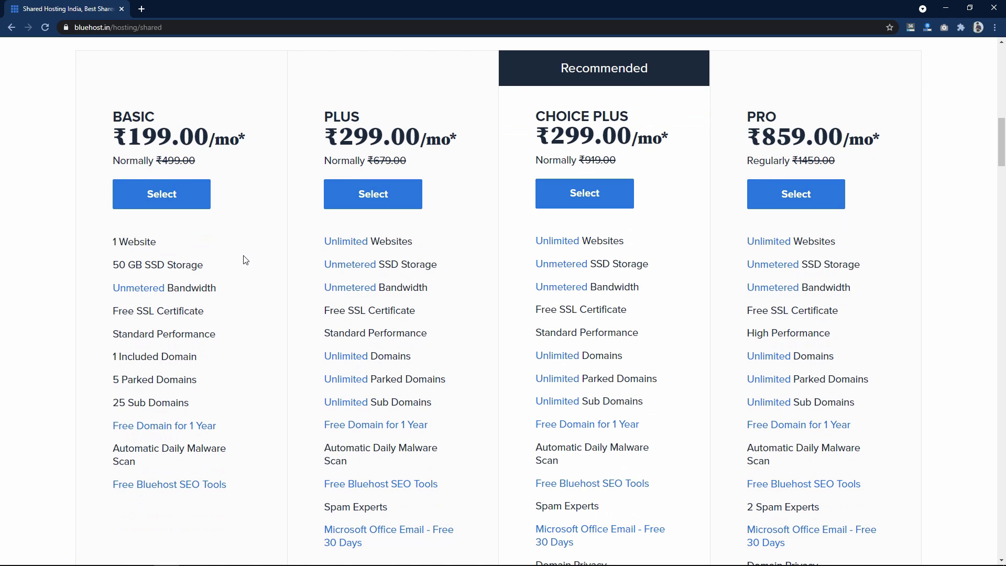
pyautogui.moveTo(116, 313); pyautogui.dragTo(207, 318)
pyautogui.click(111, 430)
pyautogui.moveTo(238, 426); pyautogui.dragTo(122, 430)
pyautogui.click(118, 490)
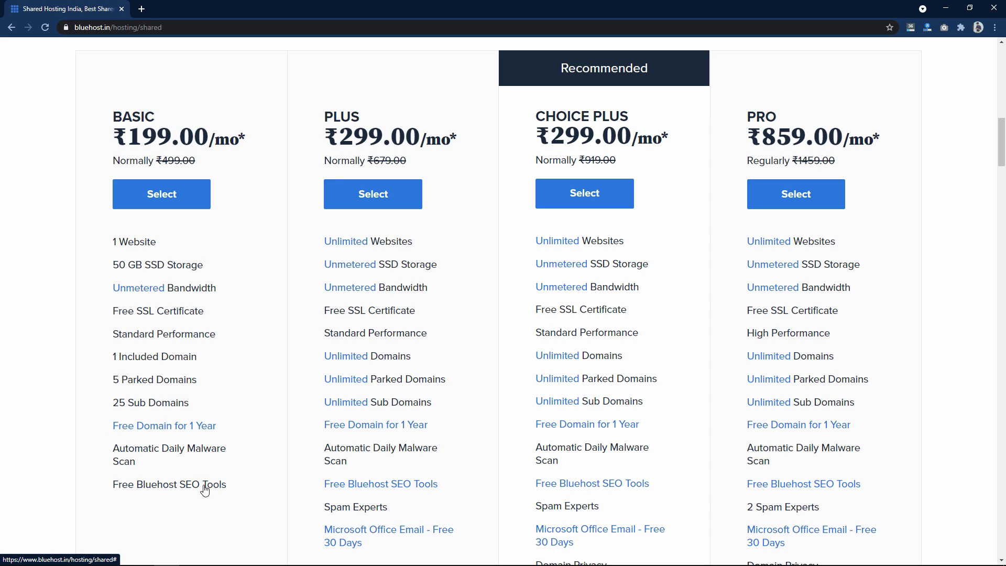
pyautogui.moveTo(241, 485); pyautogui.dragTo(113, 493)
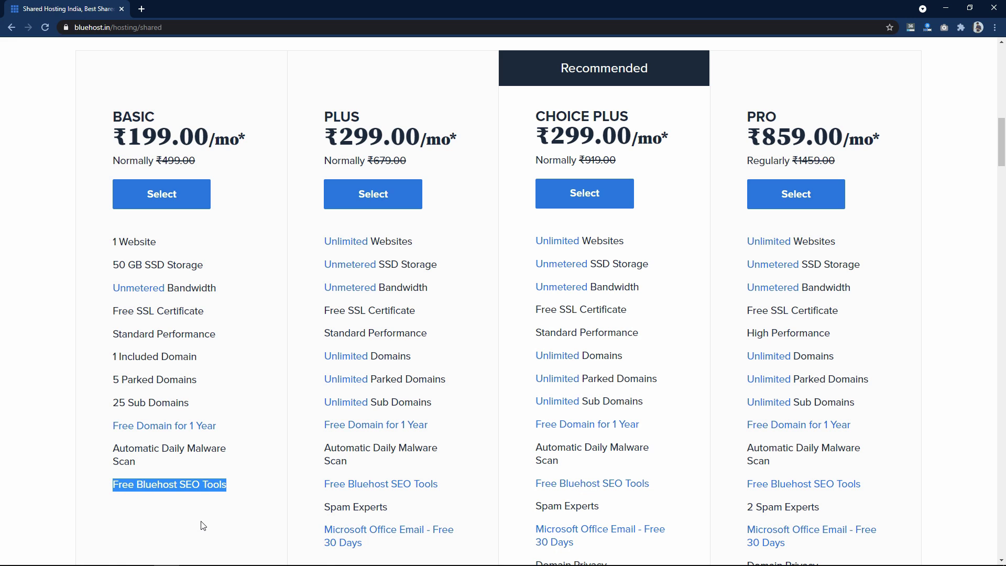
pyautogui.click(203, 526)
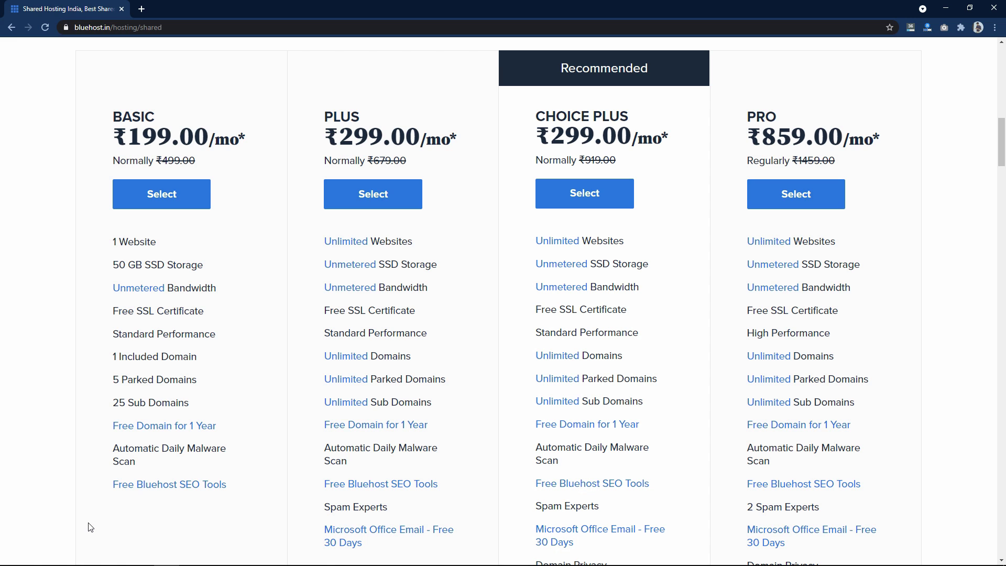
pyautogui.scroll(2, 460, 440)
pyautogui.scroll(-2, 189, 194)
pyautogui.click(197, 196)
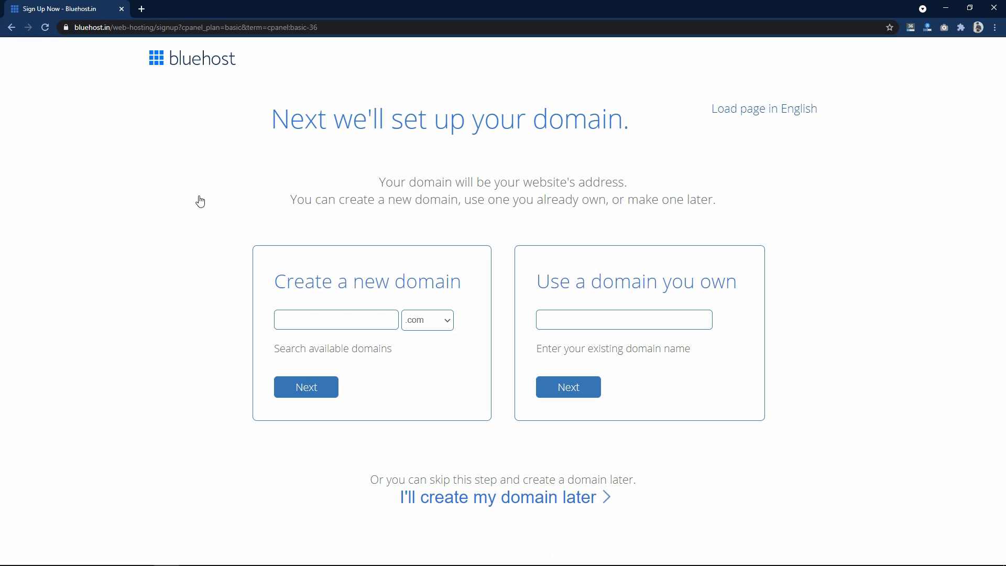
# Step: Under 'Create a new domain', enter a .com name based on the user's name and check availability
pyautogui.moveTo(539, 280); pyautogui.dragTo(729, 281)
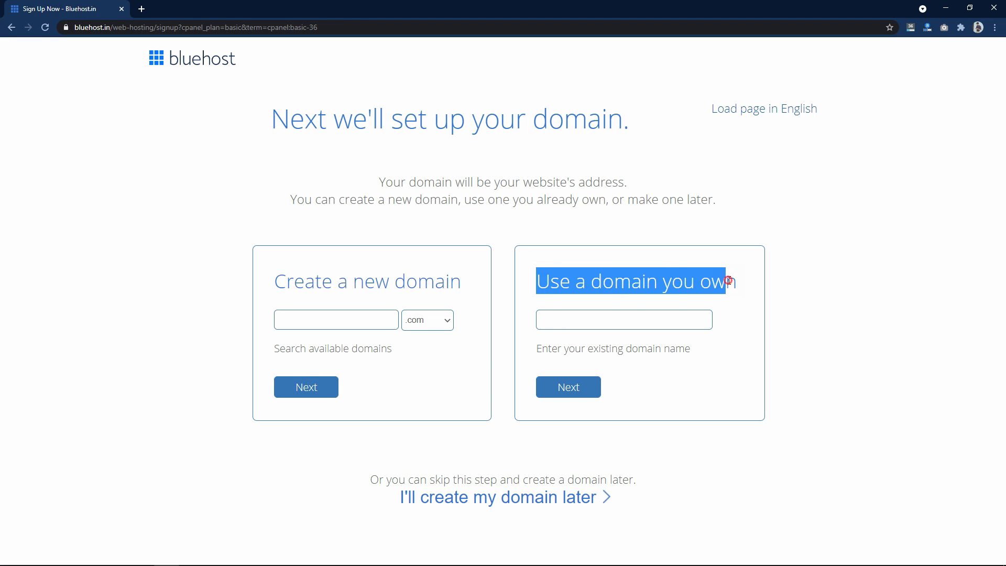
pyautogui.click(560, 291)
pyautogui.moveTo(281, 282); pyautogui.dragTo(450, 275)
pyautogui.click(449, 275)
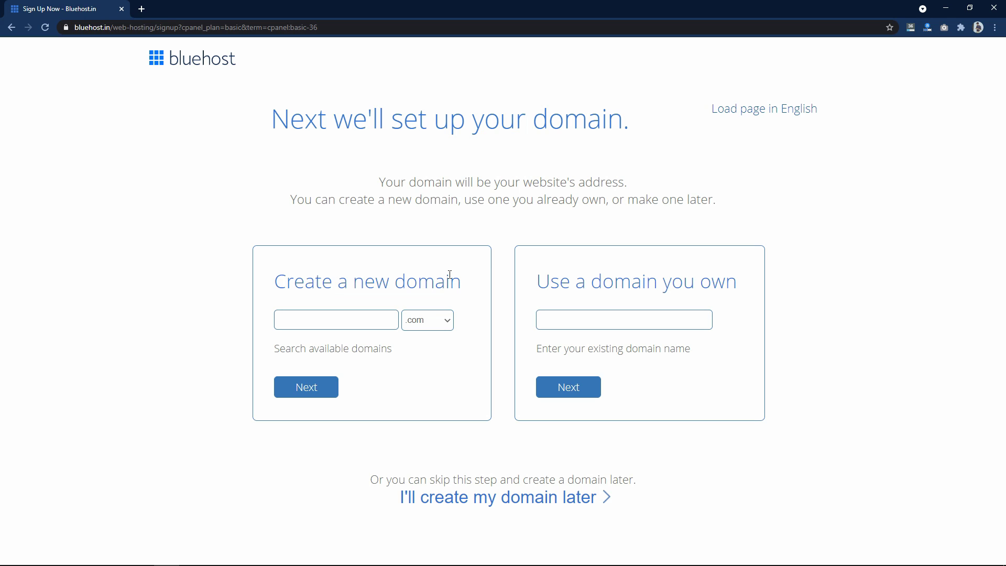
pyautogui.write('avinashkr')
pyautogui.click(321, 392)
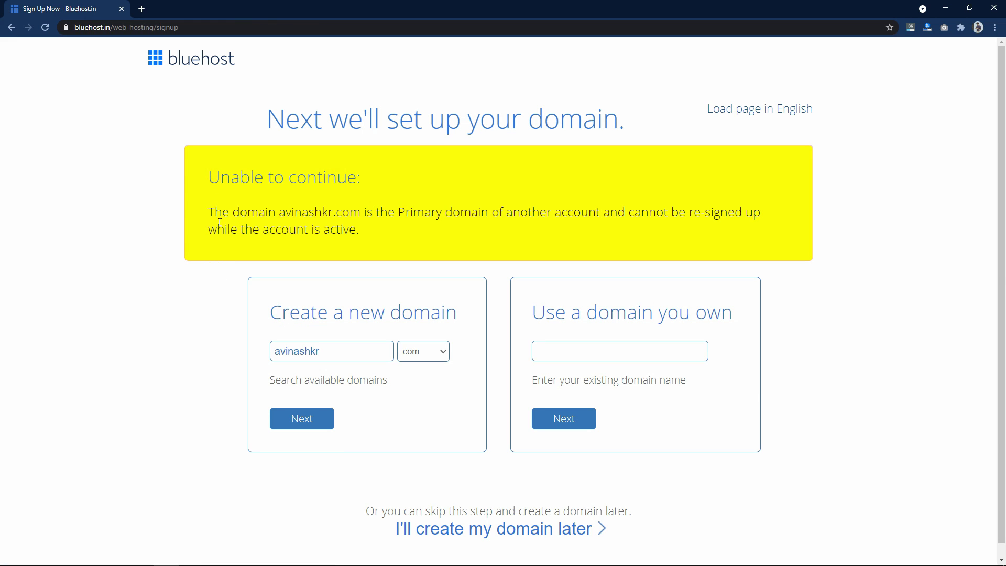
# Step: After the domain-taken error, append 2 to the name and confirm it is available
pyautogui.moveTo(491, 213); pyautogui.dragTo(535, 213)
pyautogui.click(331, 244)
pyautogui.doubleClick(327, 352)
pyautogui.click(328, 351)
pyautogui.press('Return')
pyautogui.write('2')
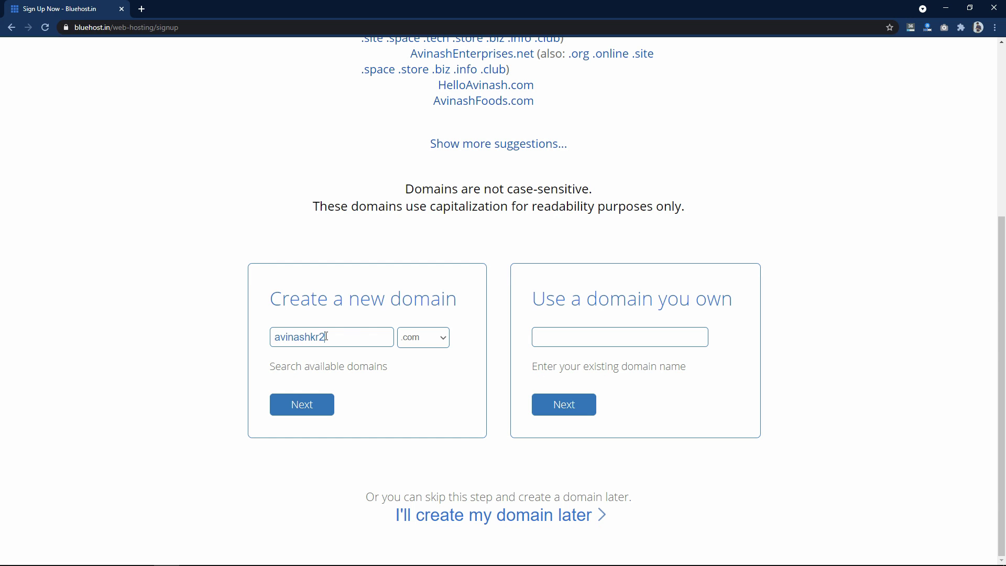
pyautogui.moveTo(359, 340); pyautogui.dragTo(218, 339)
pyautogui.click(216, 336)
pyautogui.click(310, 409)
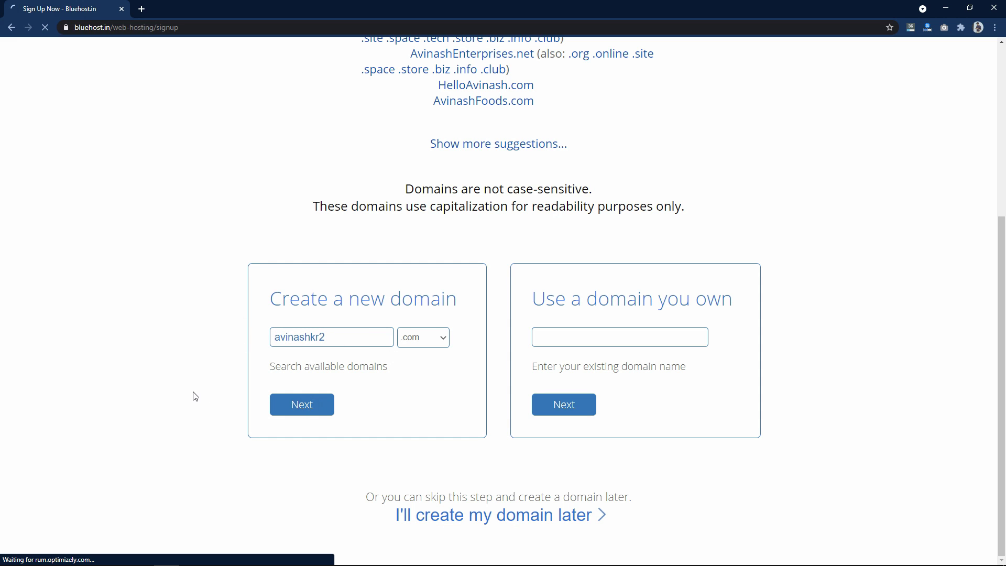
pyautogui.moveTo(296, 188); pyautogui.dragTo(603, 189)
pyautogui.click(608, 188)
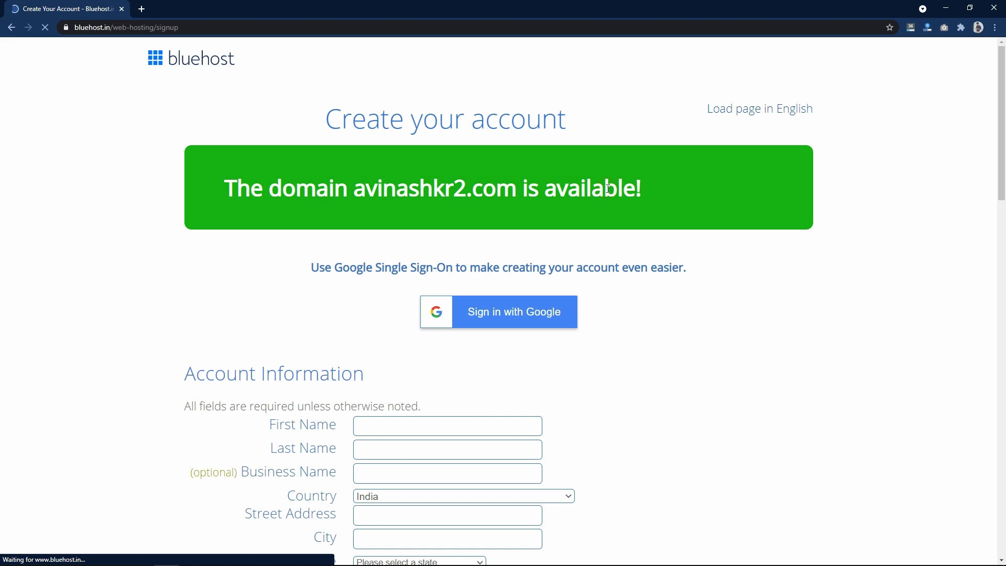
# Step: Change the plan length to Basic 12 Month
pyautogui.scroll(-4, 364, 206)
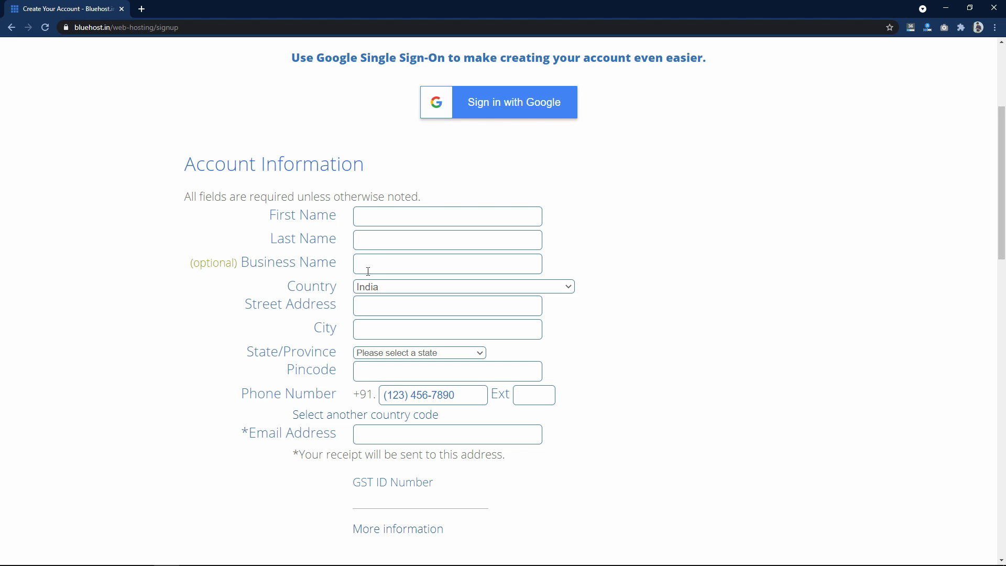
pyautogui.scroll(-8, 440, 273)
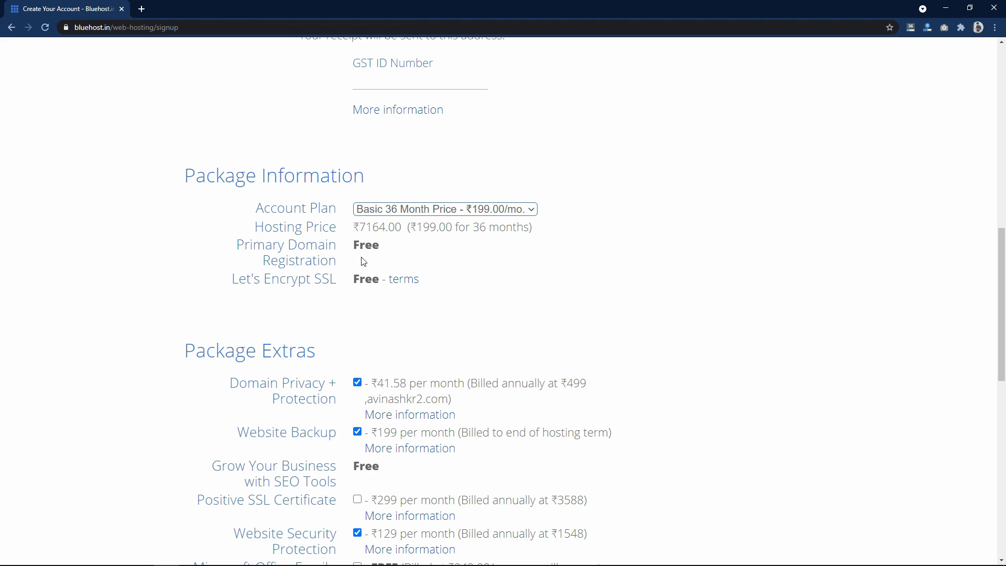
pyautogui.scroll(-1, 492, 219)
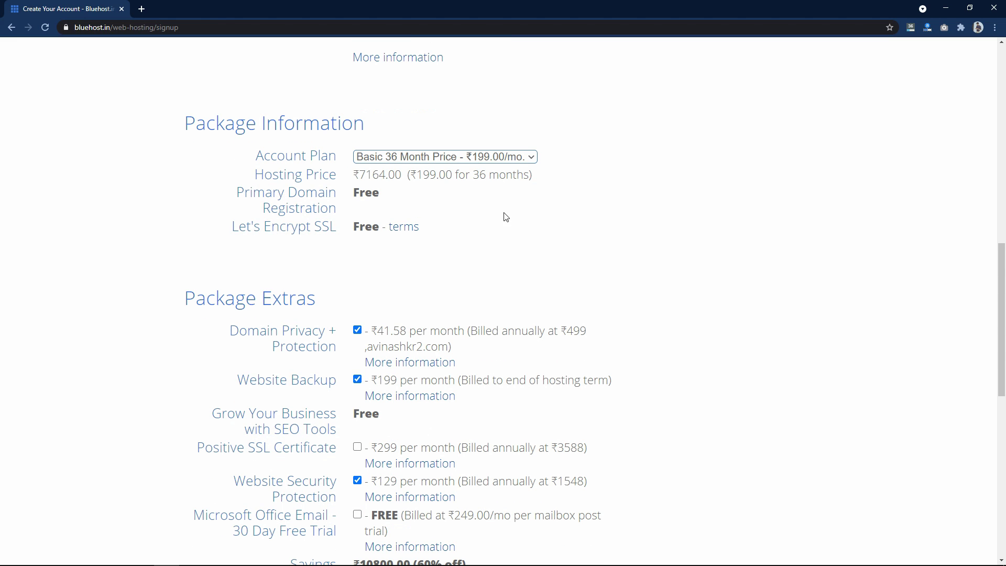
pyautogui.click(516, 157)
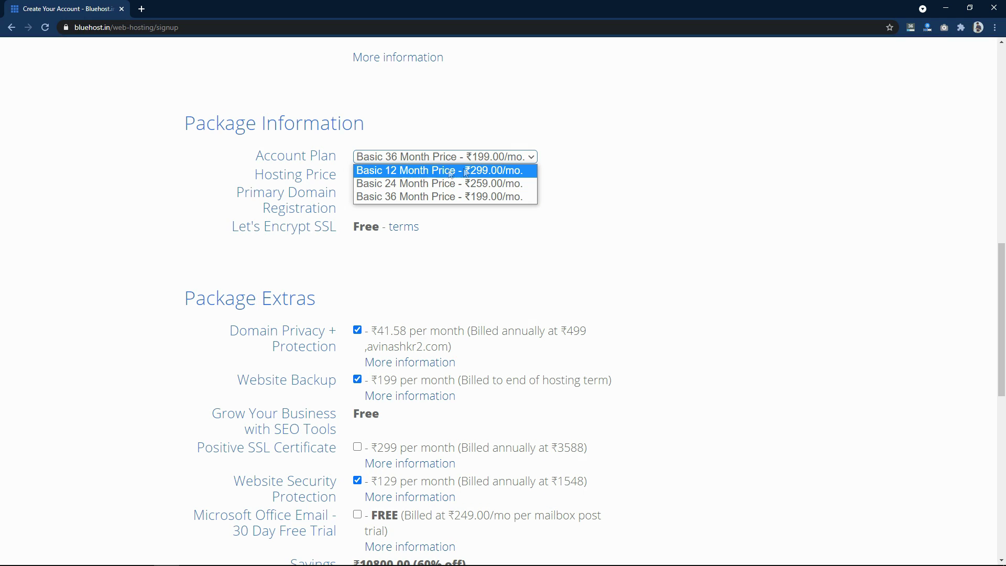
pyautogui.click(400, 171)
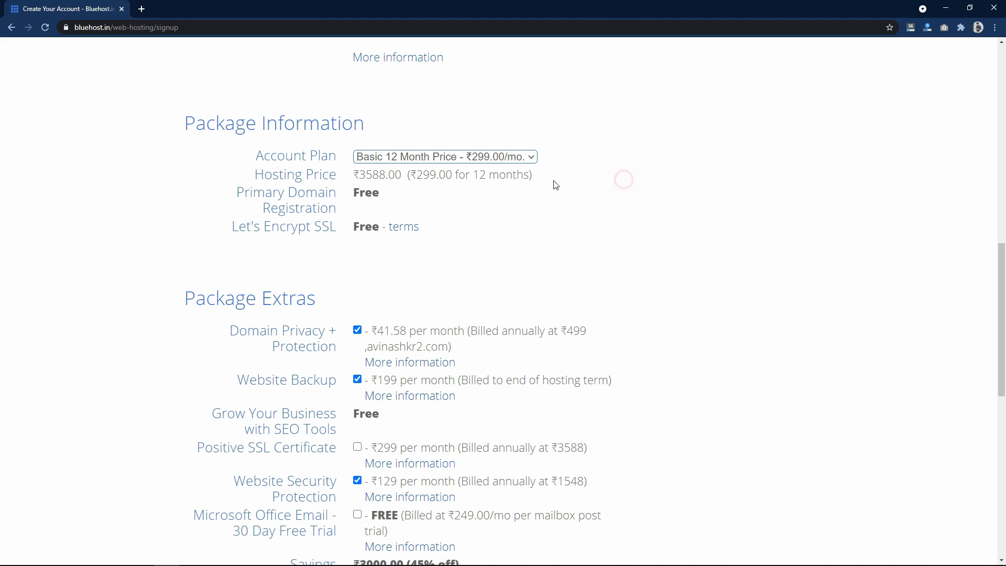
pyautogui.moveTo(362, 177); pyautogui.dragTo(380, 178)
pyautogui.click(380, 180)
# Step: Remove the Domain Privacy + Protection, Website Backup and Website Security Protection extras
pyautogui.scroll(-3, 697, 198)
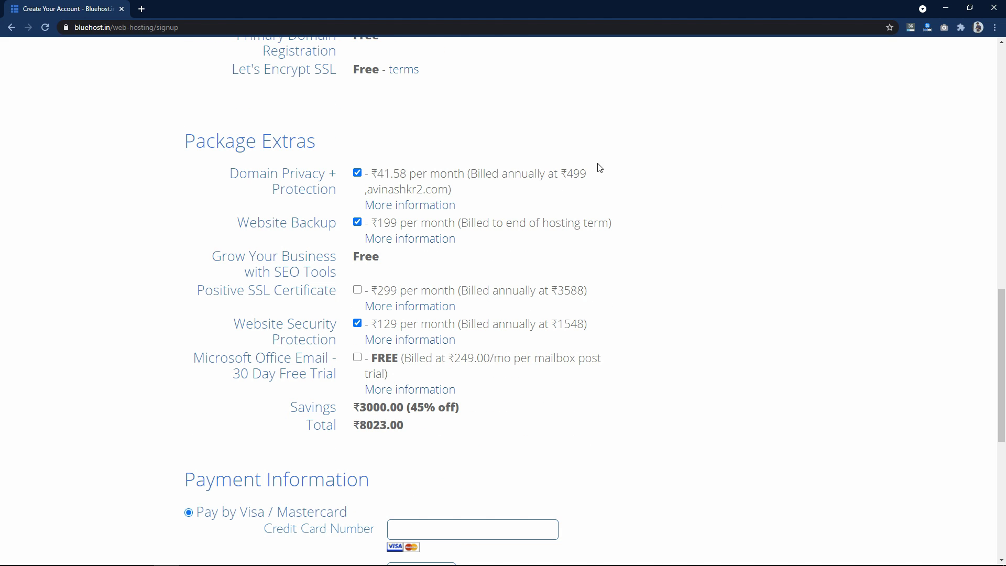
pyautogui.click(357, 173)
pyautogui.click(358, 222)
pyautogui.click(358, 324)
# Step: Choose Pay with PayU, agree to the auto-renewal terms and submit the signup
pyautogui.scroll(-6, 467, 302)
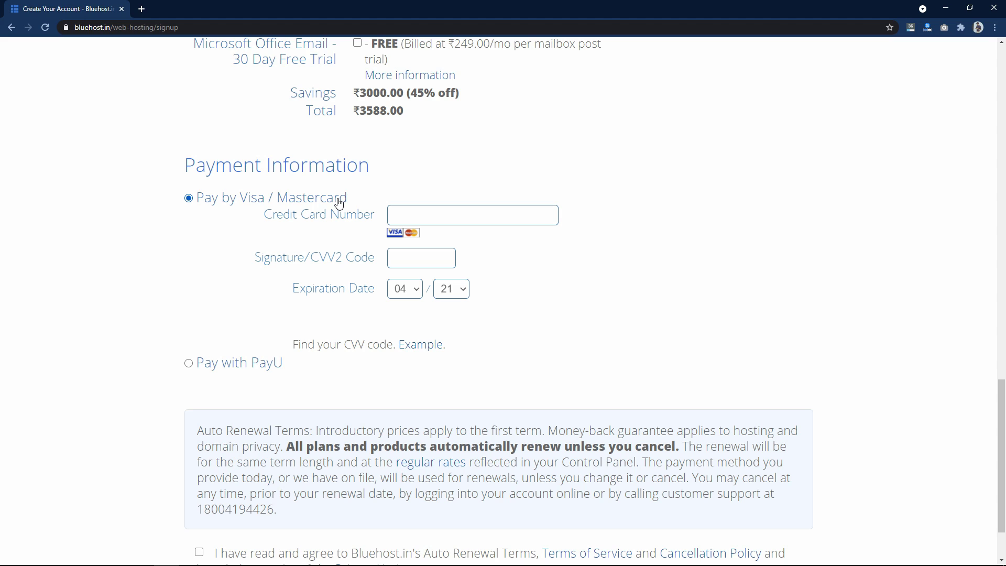
pyautogui.moveTo(340, 369); pyautogui.dragTo(201, 366)
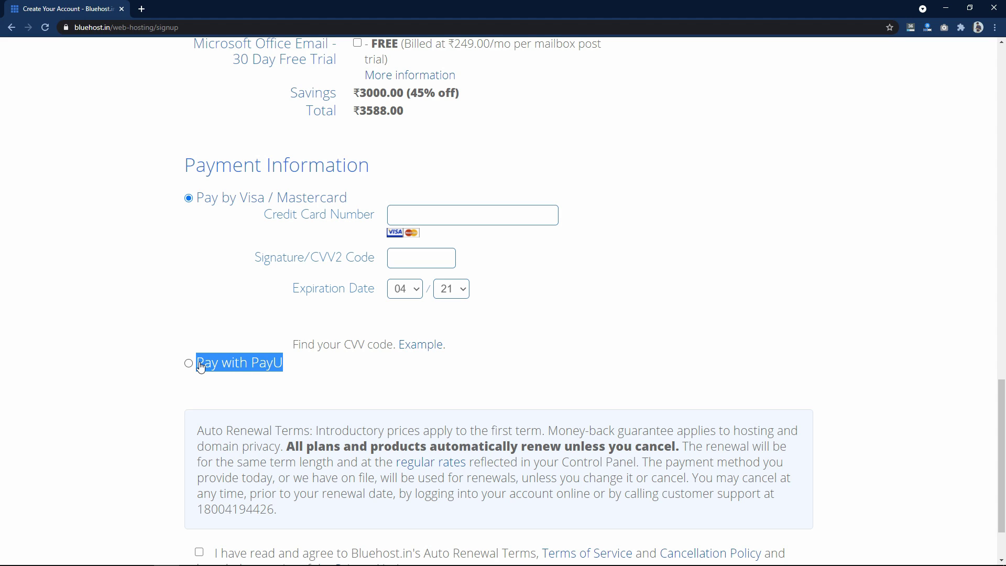
pyautogui.click(207, 364)
pyautogui.click(189, 364)
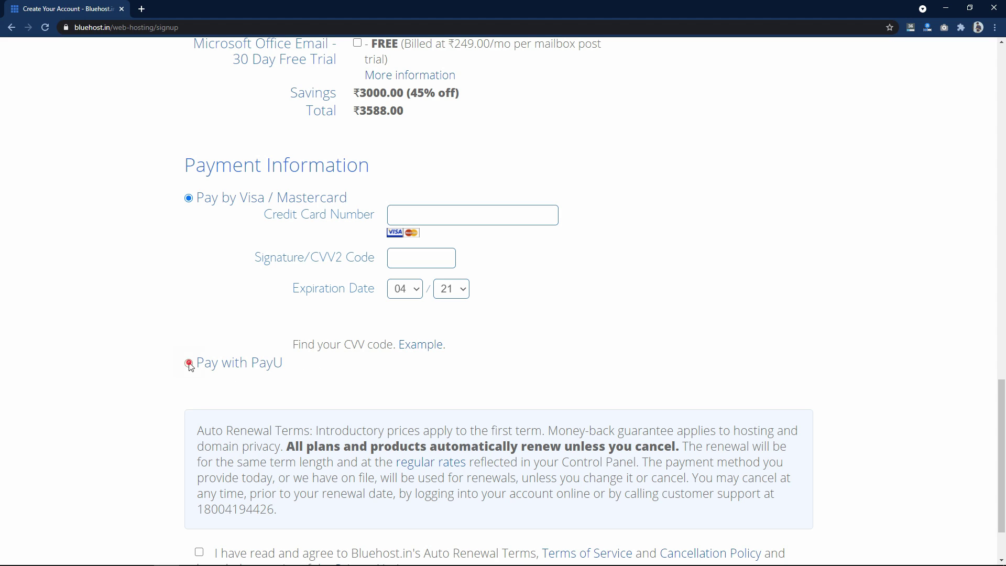
pyautogui.scroll(-2, 303, 276)
pyautogui.click(199, 474)
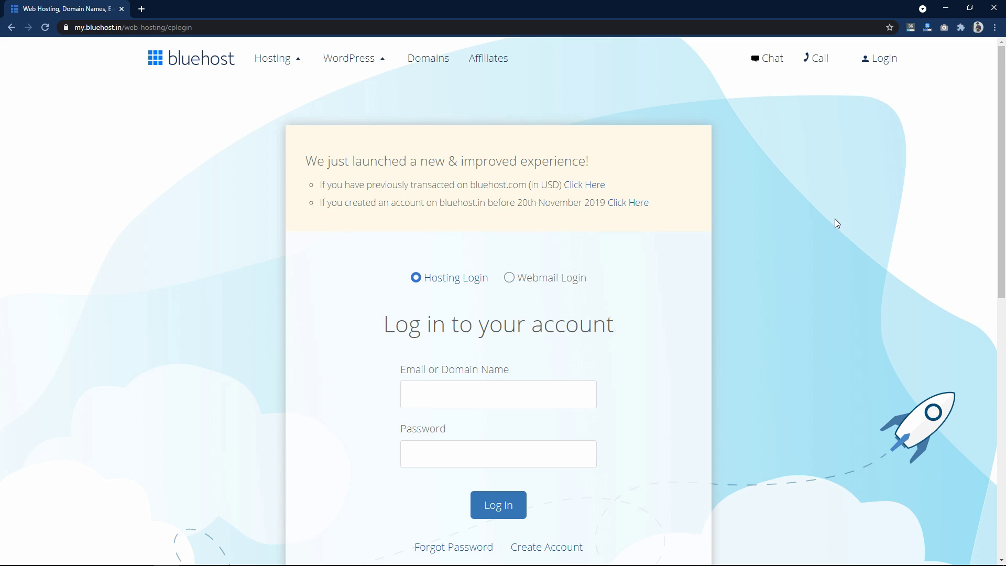
pyautogui.scroll(-2, 835, 218)
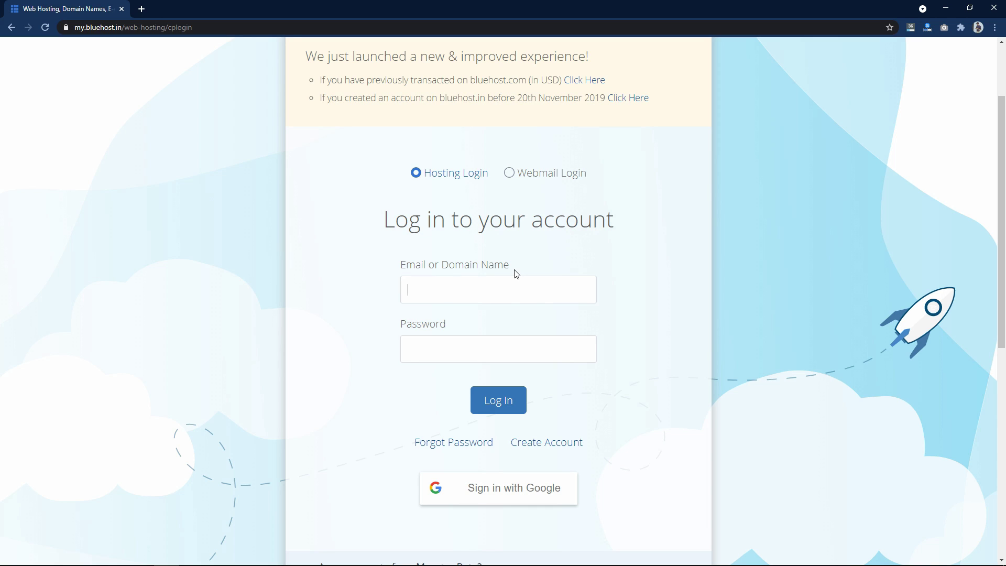
# Step: Log in to Bluehost with the site's .com domain name and the account password
pyautogui.moveTo(399, 265); pyautogui.dragTo(515, 265)
pyautogui.click(447, 292)
pyautogui.write('avinashkr.com')
pyautogui.click(462, 347)
pyautogui.write('•••••')
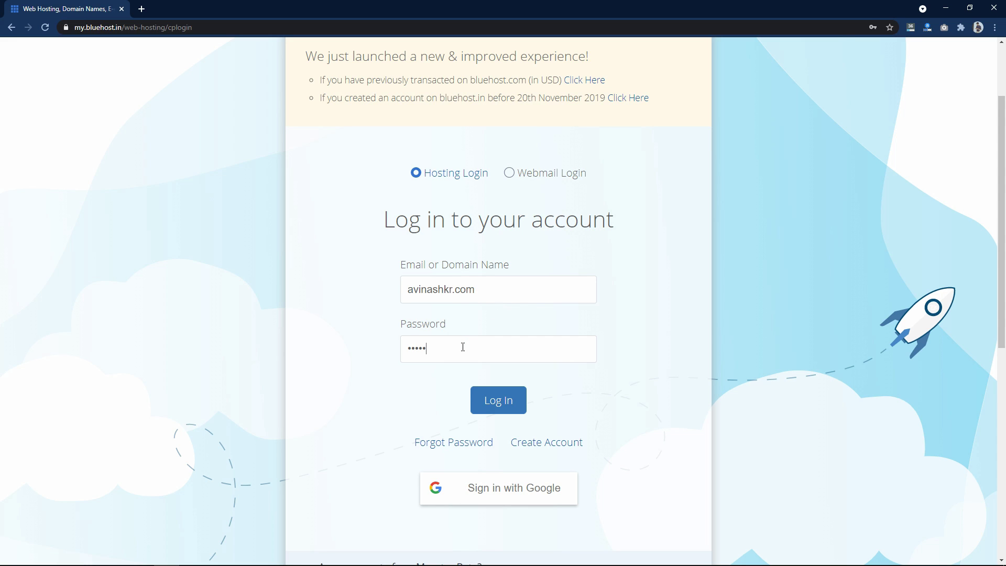
pyautogui.click(498, 401)
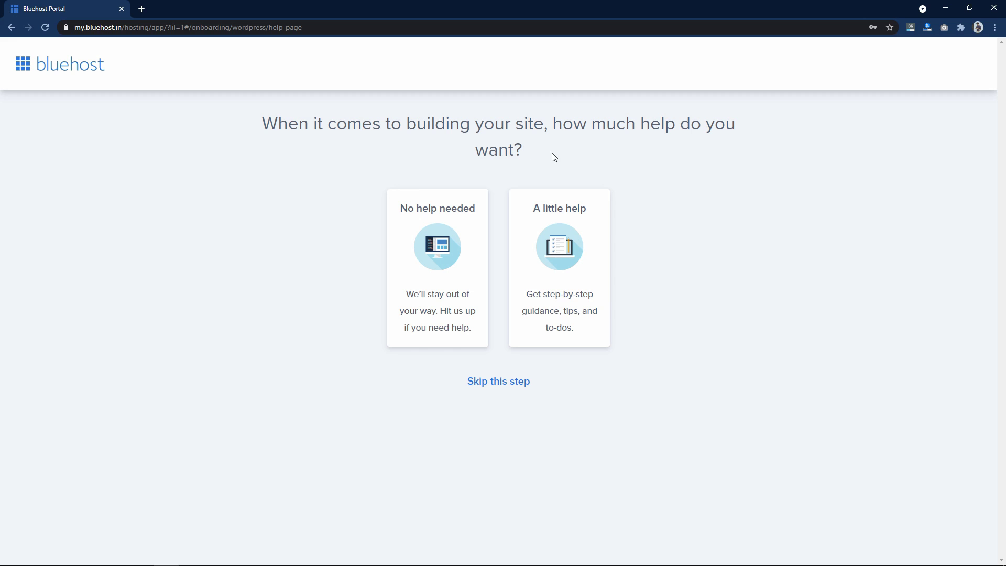
# Step: Skip the onboarding pages on help level, site kind, comfort, goals and site name/tagline
pyautogui.click(515, 382)
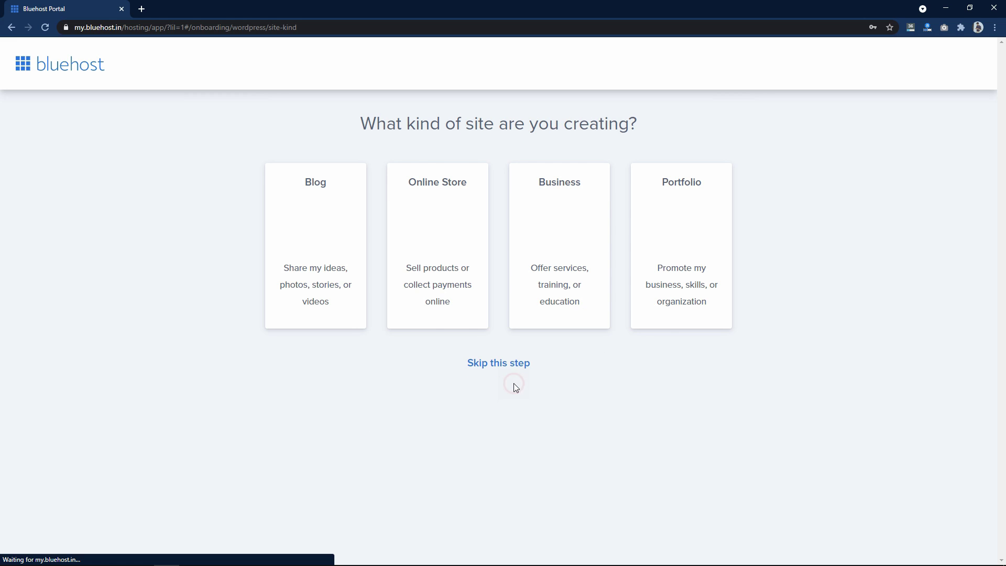
pyautogui.moveTo(382, 121); pyautogui.dragTo(606, 124)
pyautogui.click(506, 371)
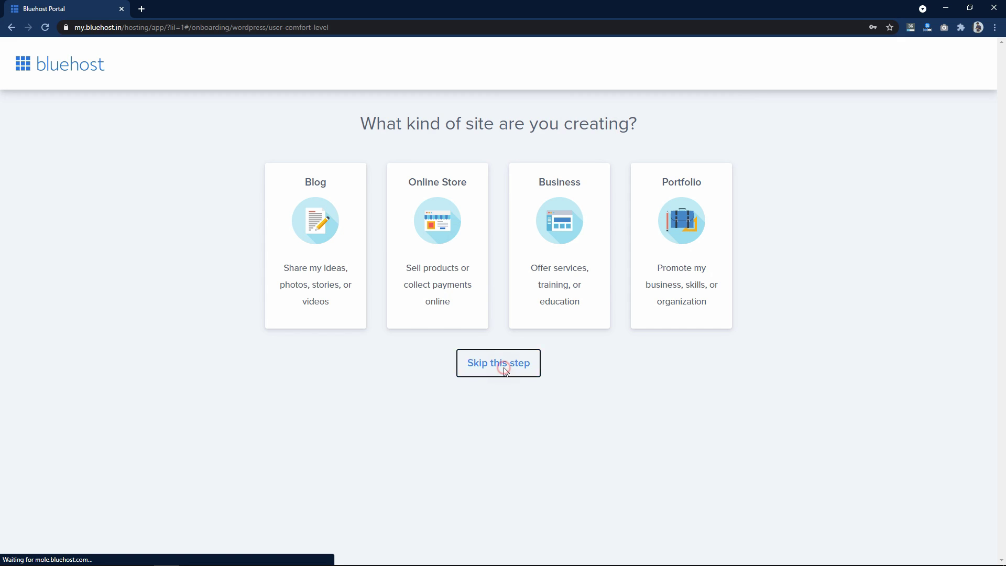
pyautogui.moveTo(428, 126); pyautogui.dragTo(663, 126)
pyautogui.click(663, 126)
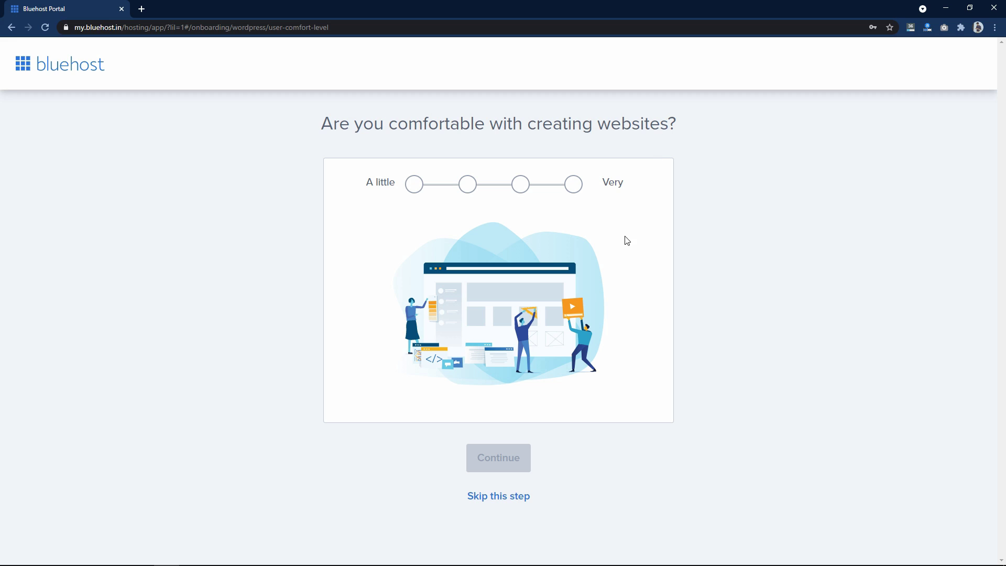
pyautogui.click(517, 498)
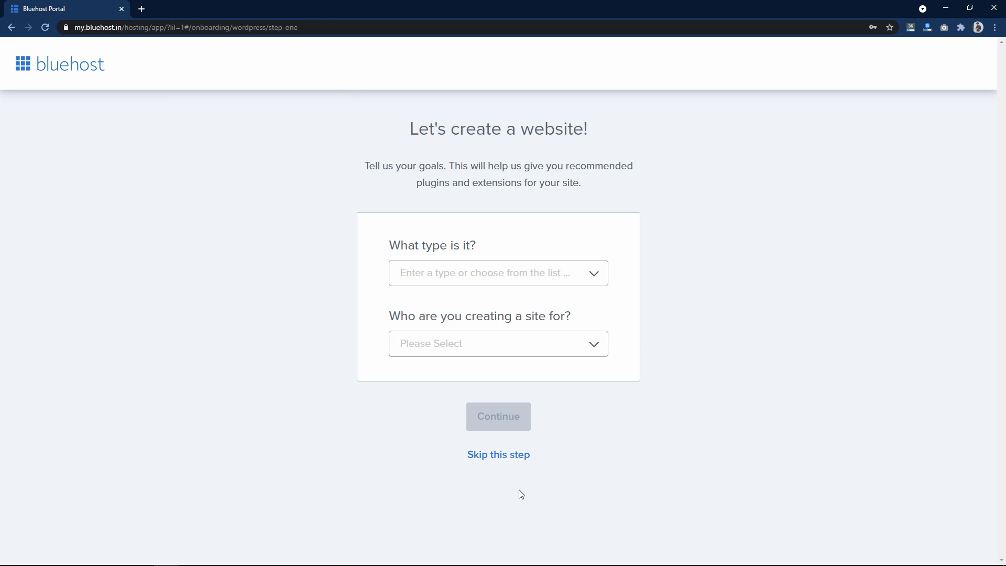
pyautogui.click(519, 456)
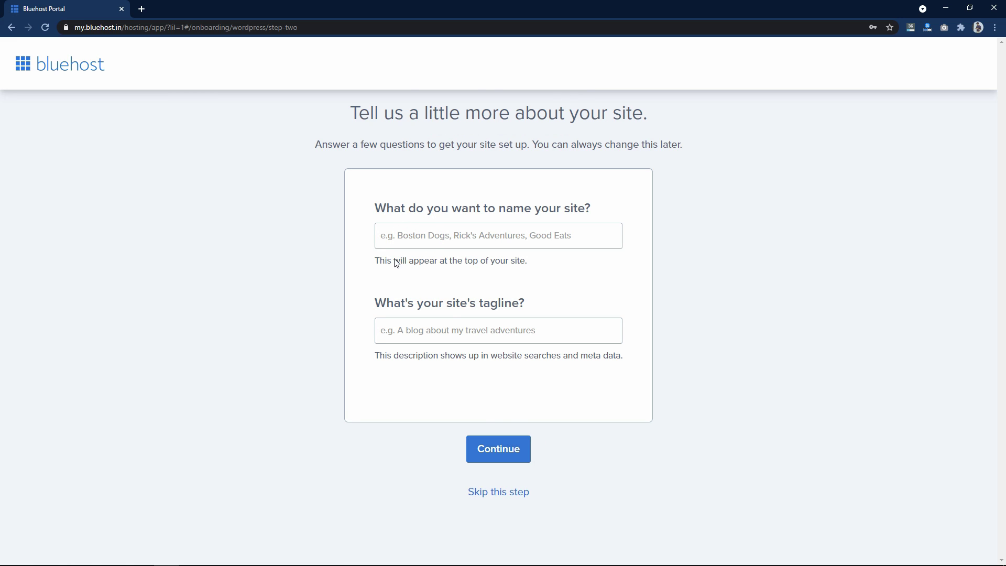
pyautogui.click(506, 494)
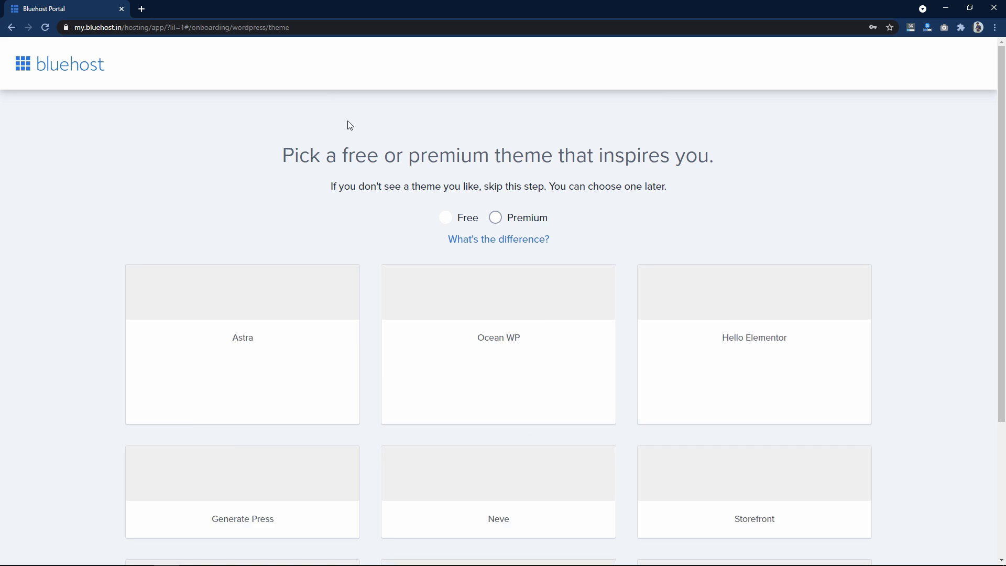
# Step: Browse the free themes, then skip the theme step so WordPress installs
pyautogui.moveTo(284, 155); pyautogui.dragTo(680, 153)
pyautogui.click(680, 153)
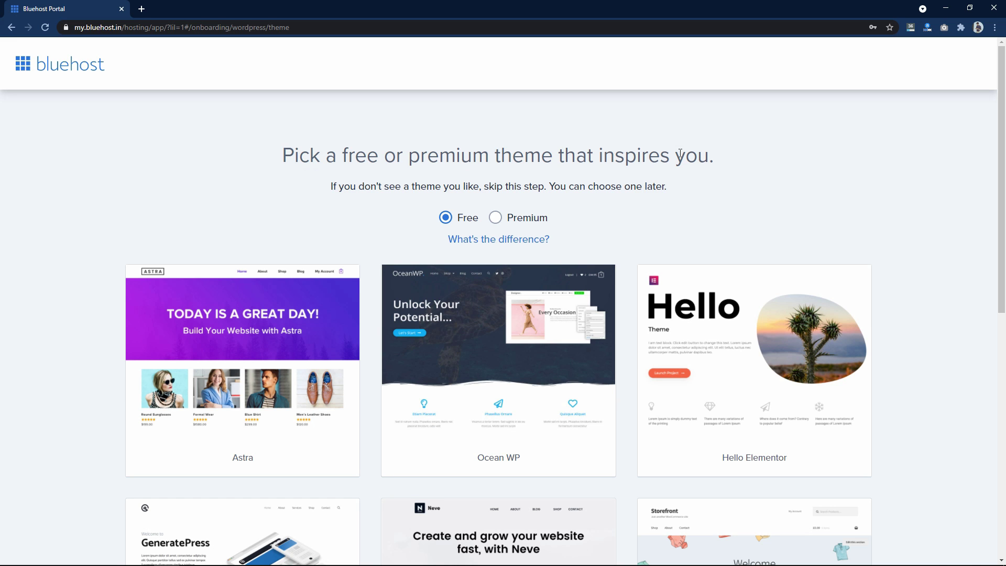
pyautogui.scroll(-9, 680, 153)
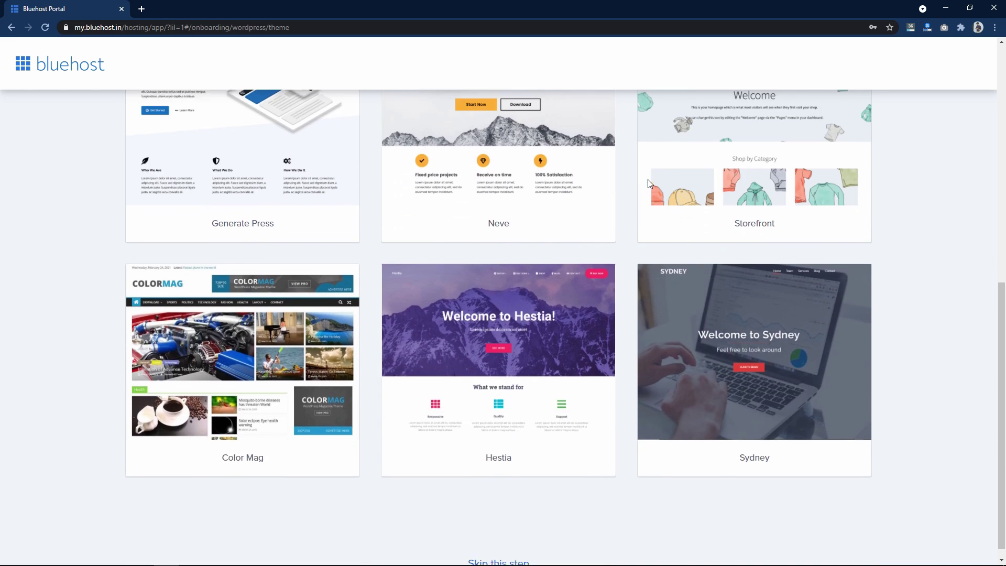
pyautogui.scroll(9, 647, 183)
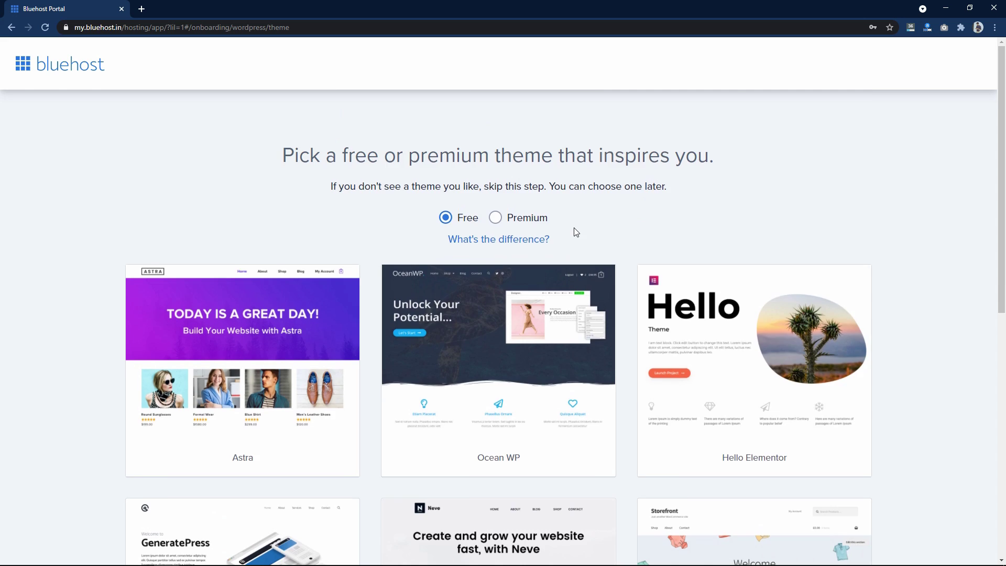
pyautogui.scroll(-9, 576, 232)
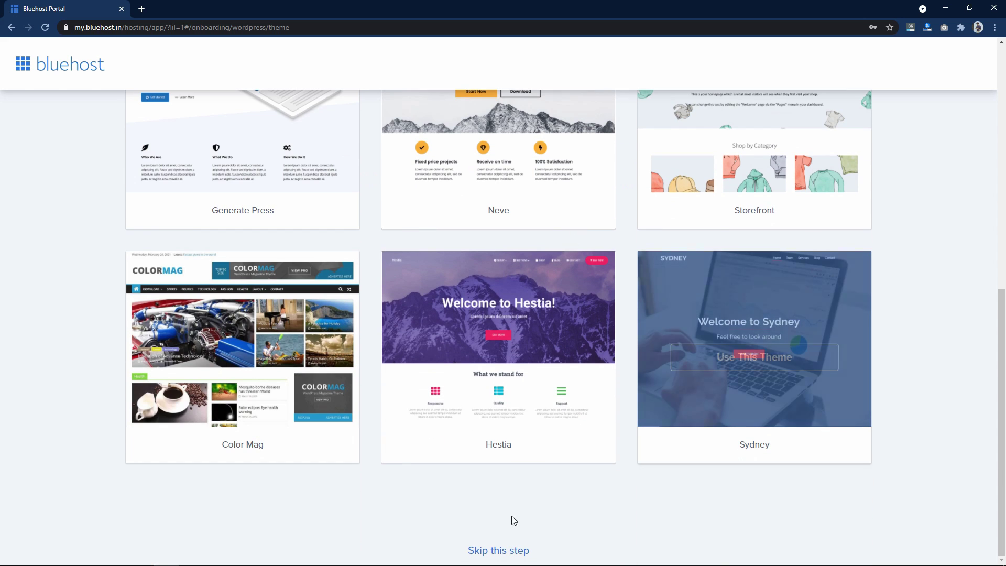
pyautogui.click(506, 551)
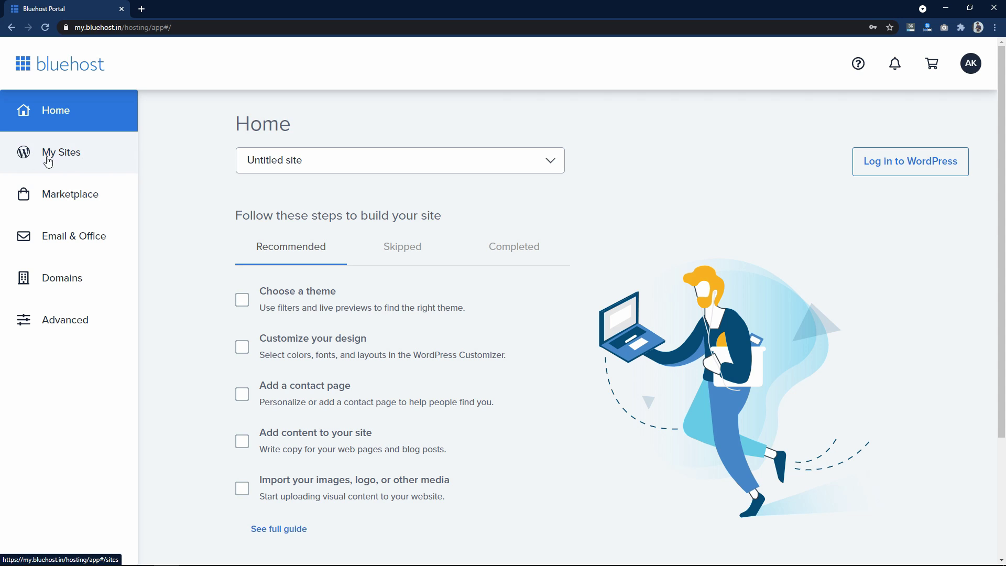
# Step: Go to My Sites and open Manage site on the Welcome card
pyautogui.click(83, 155)
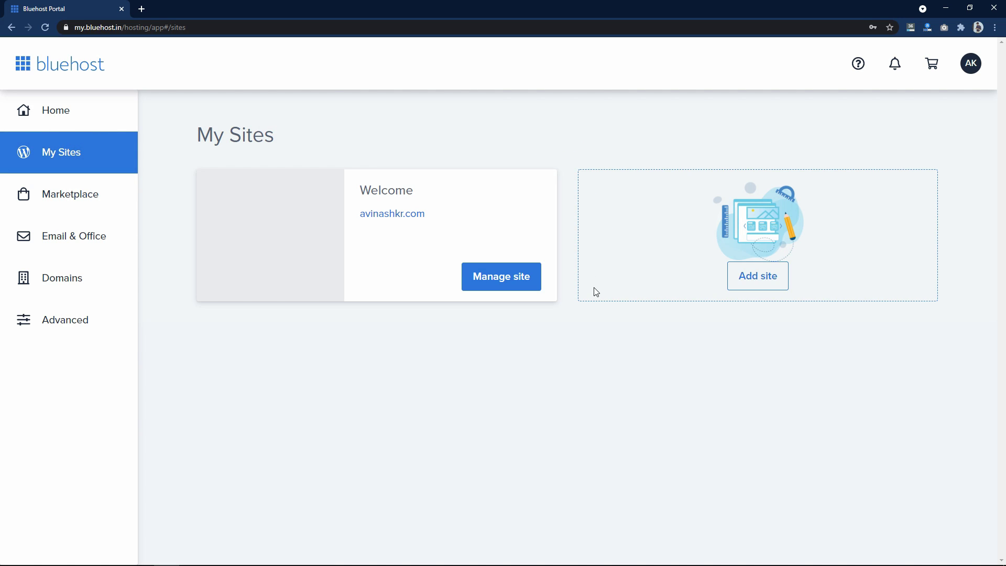
pyautogui.click(506, 286)
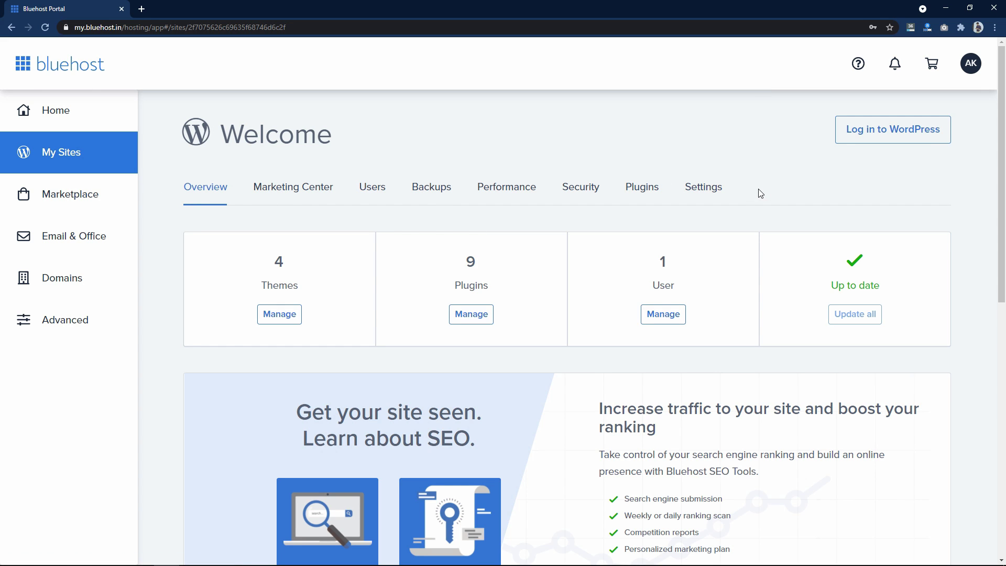
# Step: In Settings, replace the temporary address in Site URL and Home URL with the domain, then save
pyautogui.click(702, 198)
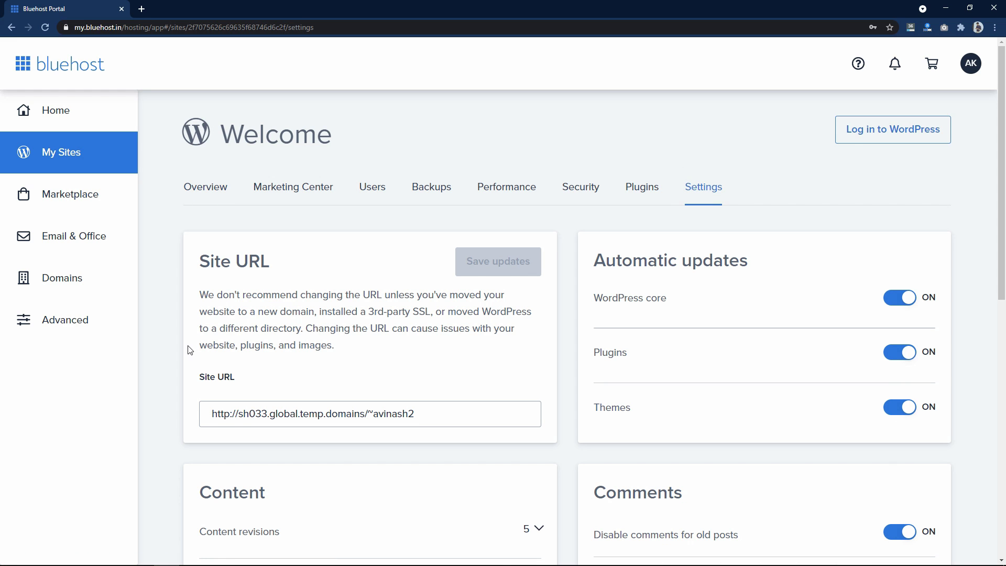
pyautogui.scroll(-2, 190, 350)
pyautogui.moveTo(441, 310); pyautogui.dragTo(241, 314)
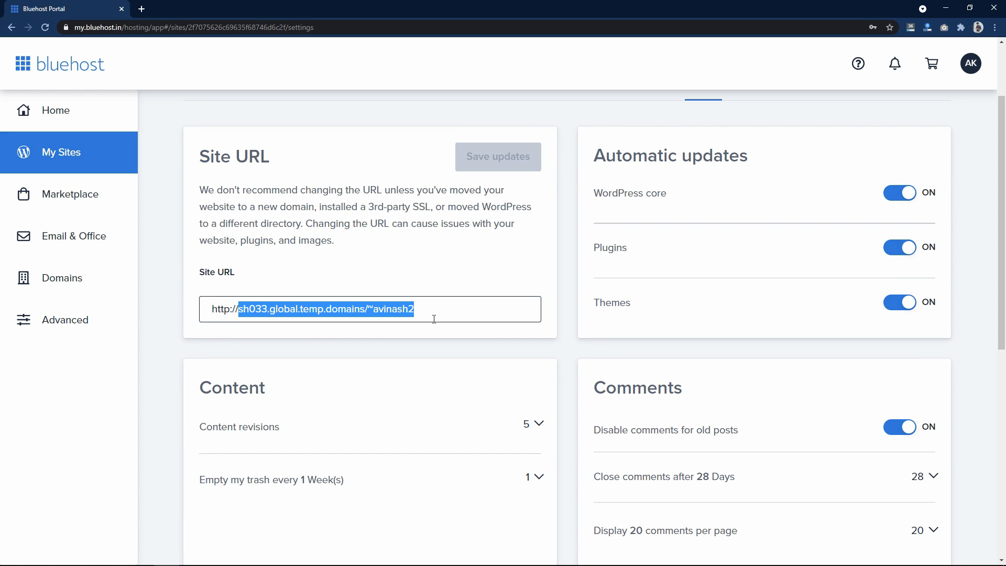
pyautogui.moveTo(433, 319); pyautogui.dragTo(240, 328)
pyautogui.press('BackSpace')
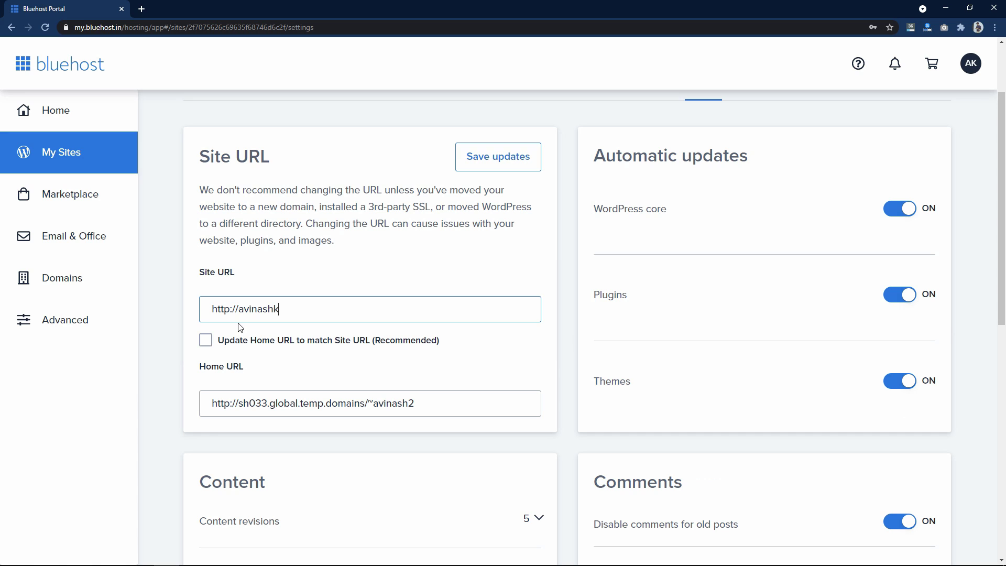
pyautogui.moveTo(239, 309); pyautogui.dragTo(309, 311)
pyautogui.hotkey('ctrl', 'c')
pyautogui.moveTo(238, 403); pyautogui.dragTo(425, 405)
pyautogui.hotkey('ctrl', 'v')
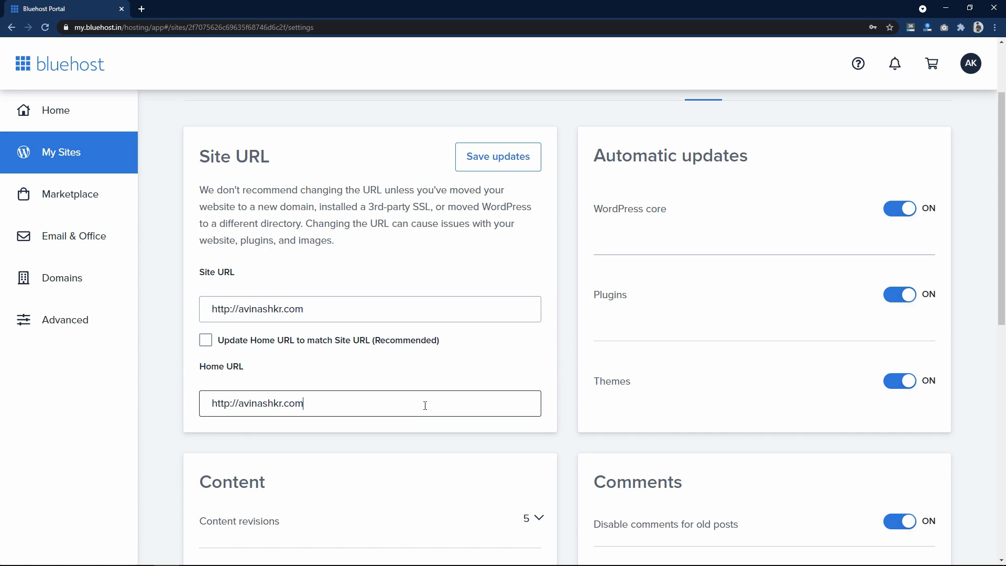
pyautogui.click(491, 160)
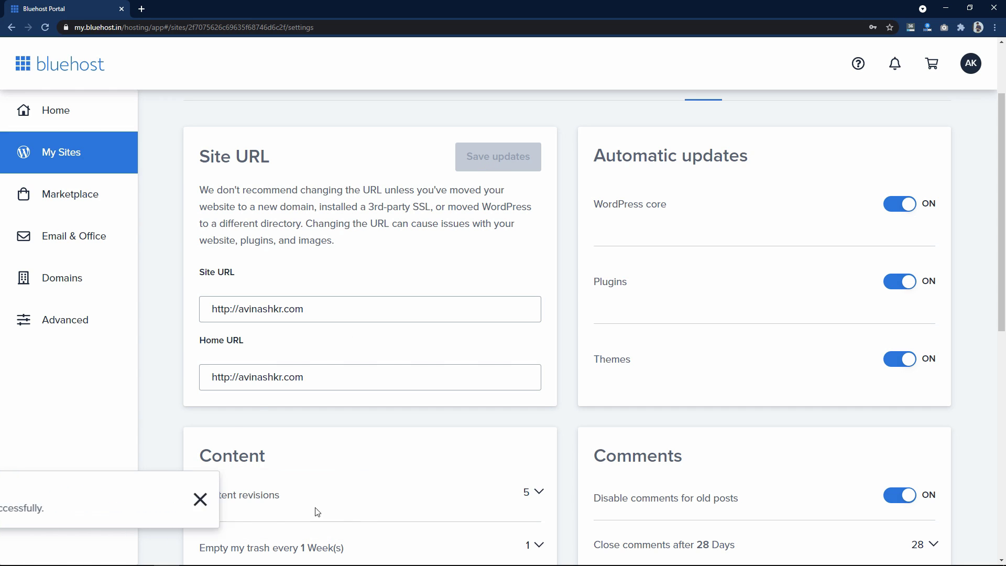
pyautogui.scroll(2, 362, 311)
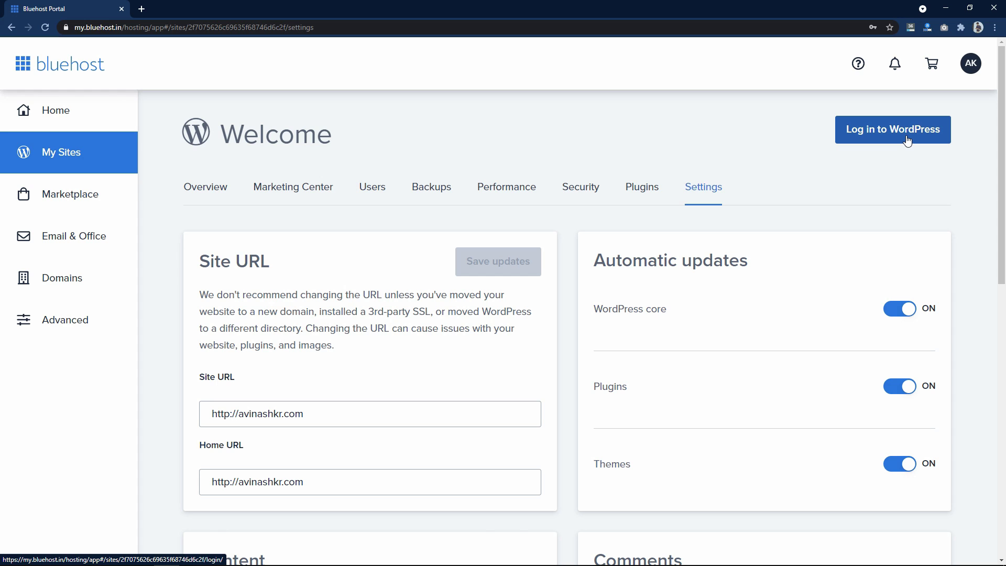
# Step: Open the WordPress login link in a new tab and switch to it
pyautogui.rightClick(857, 137)
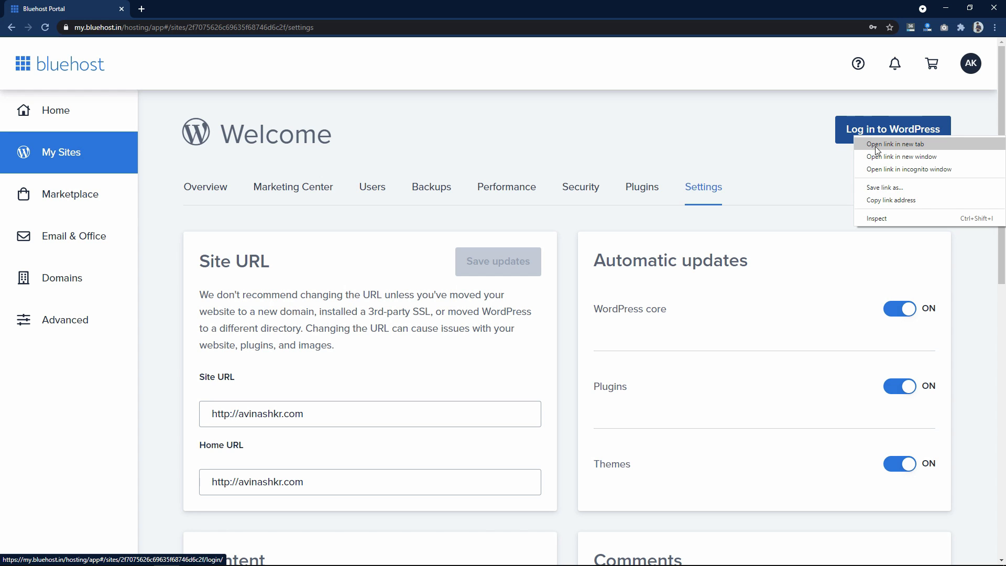
pyautogui.click(872, 144)
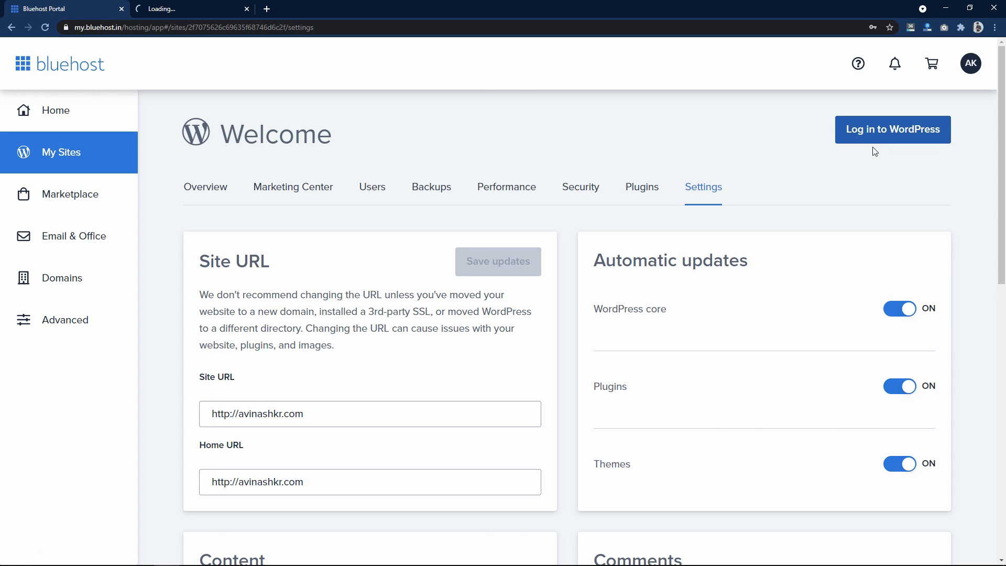
pyautogui.click(189, 9)
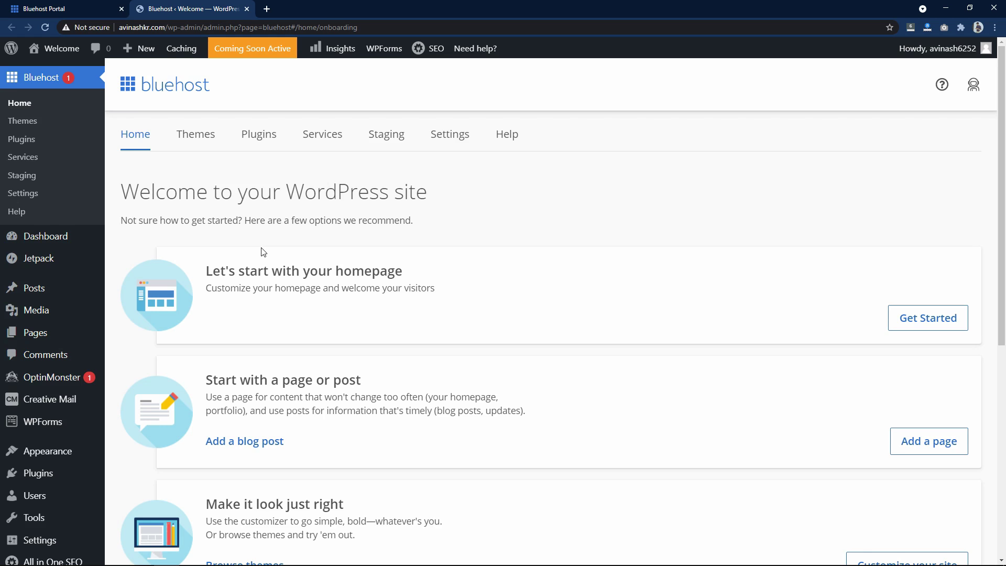
# Step: Open the live site from the admin bar's Visit Site link in a new tab and switch to it
pyautogui.scroll(-6, 263, 252)
pyautogui.scroll(2, 260, 293)
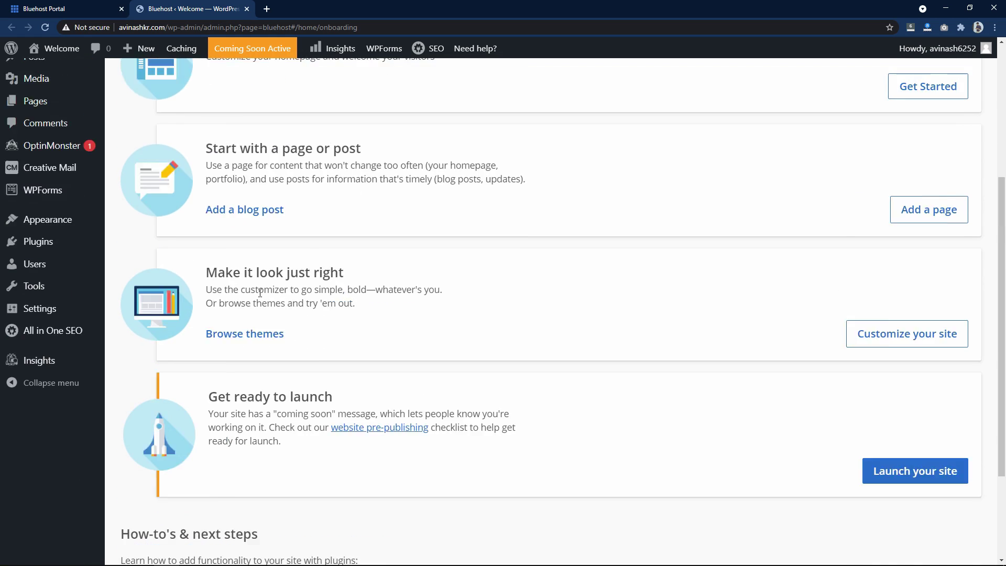
pyautogui.scroll(4, 261, 292)
pyautogui.moveTo(57, 49)
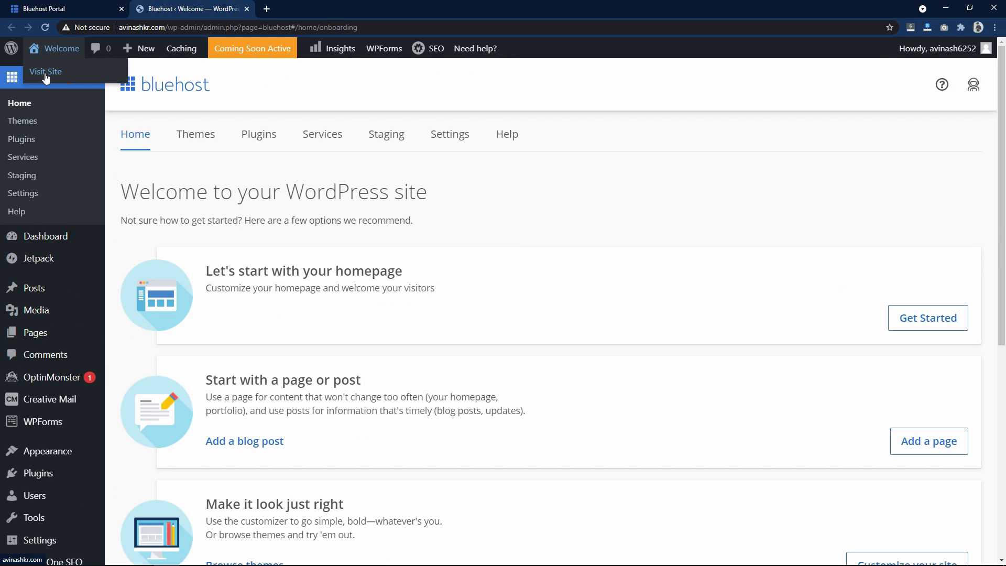
pyautogui.rightClick(45, 74)
pyautogui.click(56, 83)
pyautogui.click(317, 7)
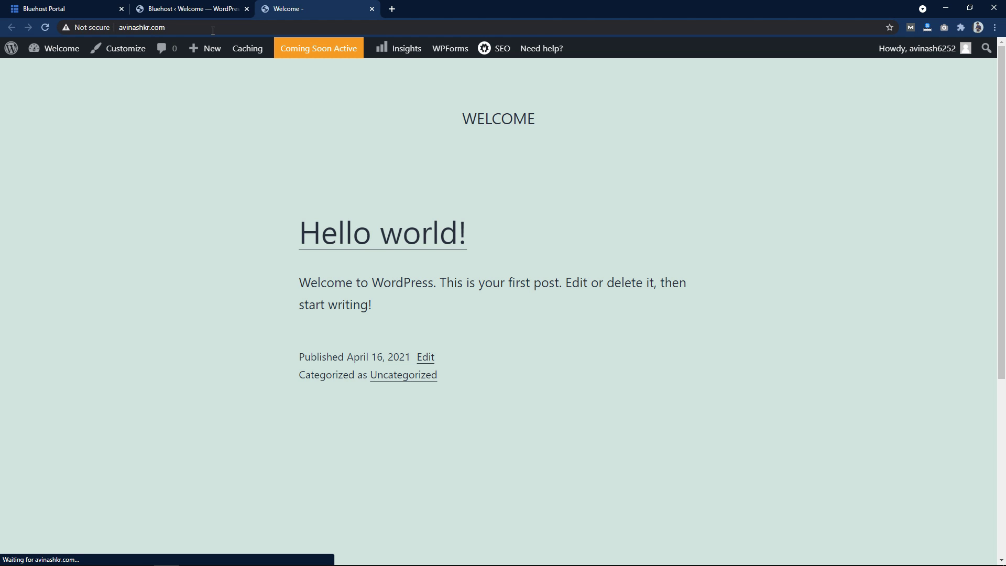
# Step: Browse the live avinashkr.com site and its Hello world! post, then return to the admin tab
pyautogui.click(140, 27)
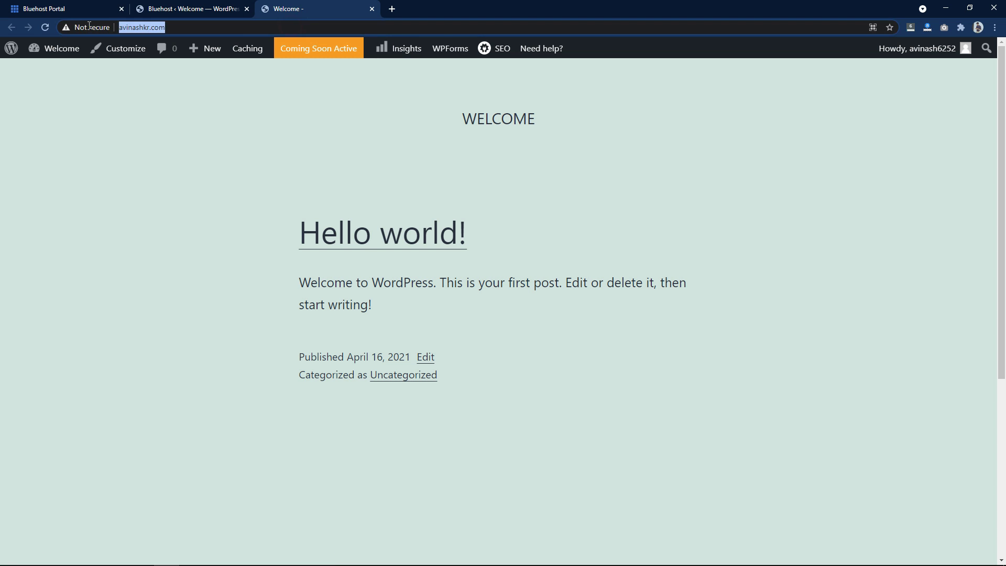
pyautogui.click(115, 168)
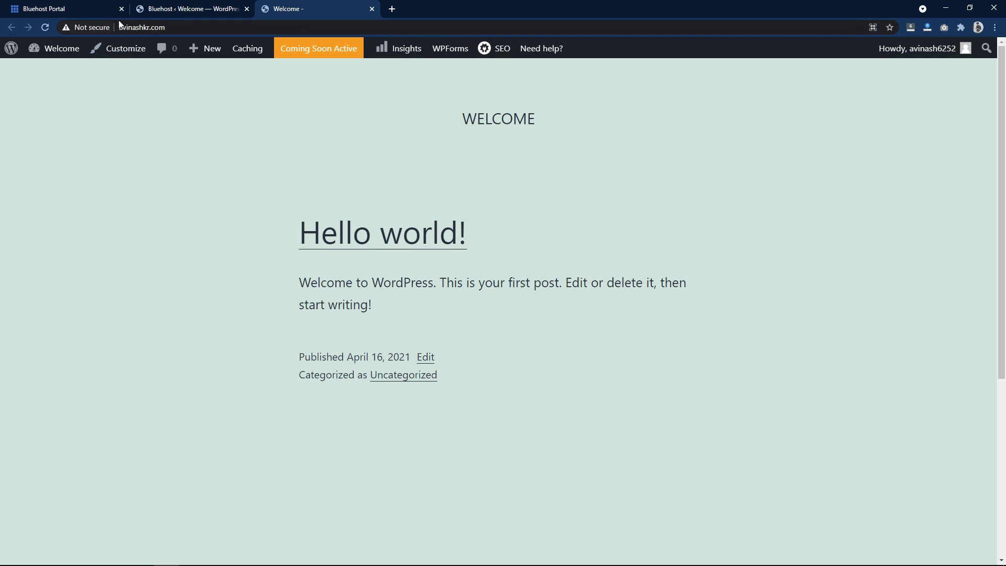
pyautogui.click(192, 27)
pyautogui.click(152, 58)
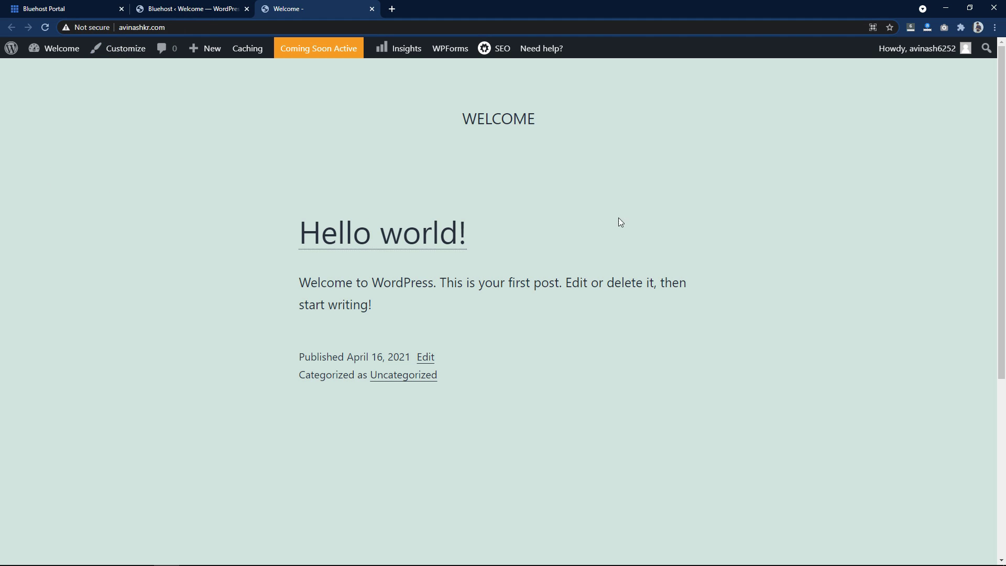
pyautogui.moveTo(1002, 210); pyautogui.dragTo(1004, 384)
pyautogui.scroll(5, 1004, 384)
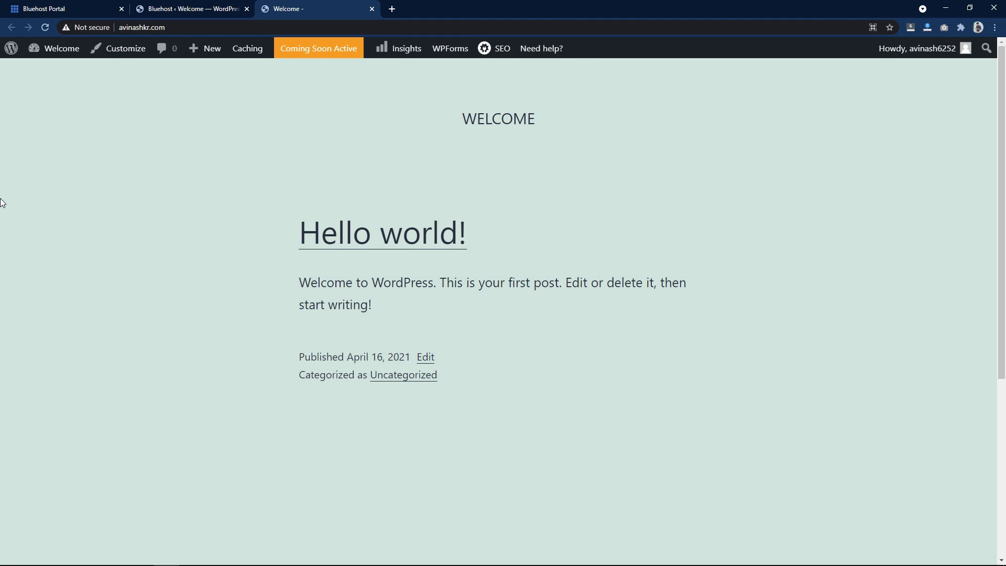
pyautogui.hotkey('ctrl', 'shift', 'Tab')
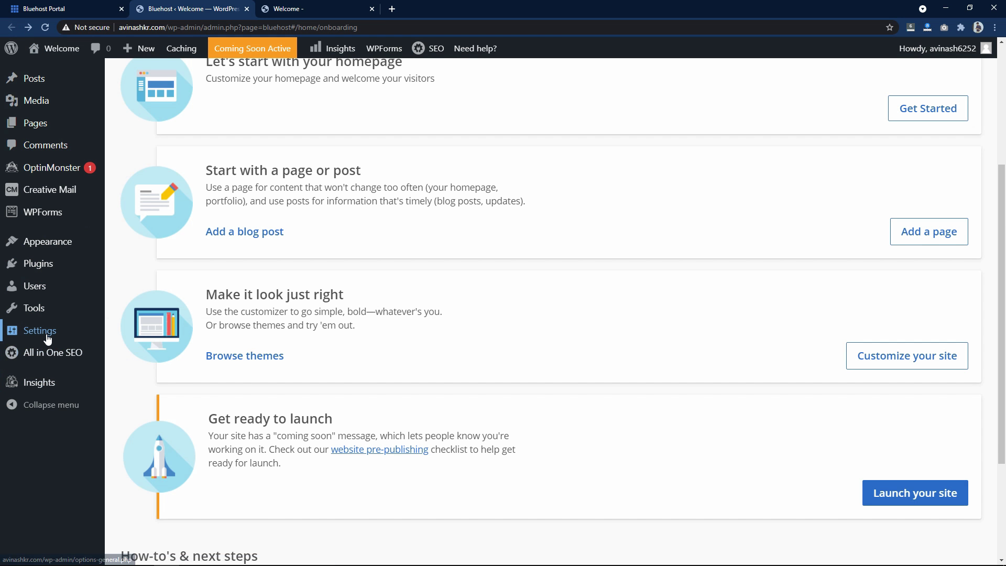
# Step: In Settings > Permalinks, select the Post name structure and save the changes
pyautogui.moveTo(45, 337)
pyautogui.scroll(4, 45, 337)
pyautogui.scroll(-4, 62, 429)
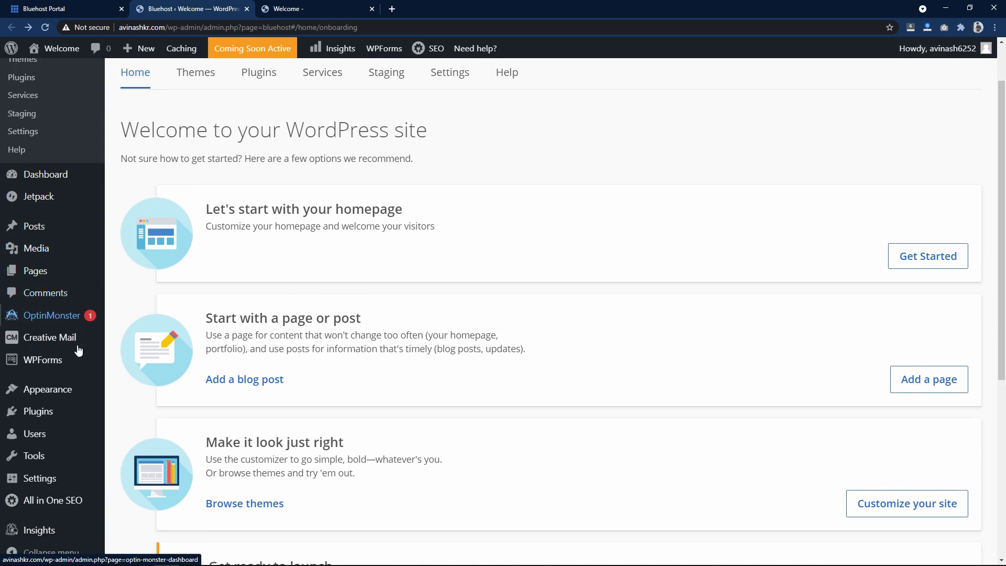
pyautogui.scroll(-2, 62, 428)
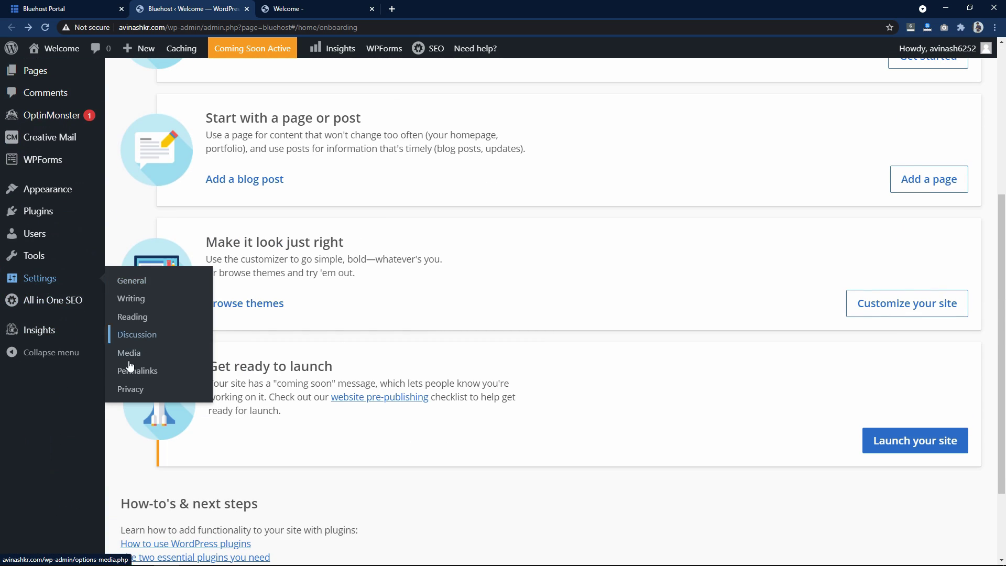
pyautogui.click(137, 375)
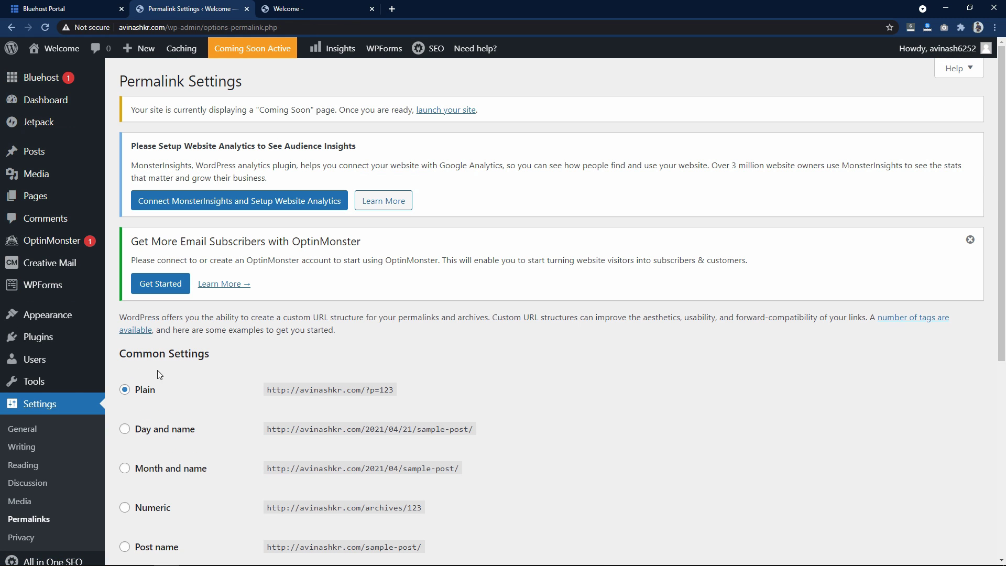
pyautogui.scroll(-3, 369, 368)
pyautogui.click(131, 390)
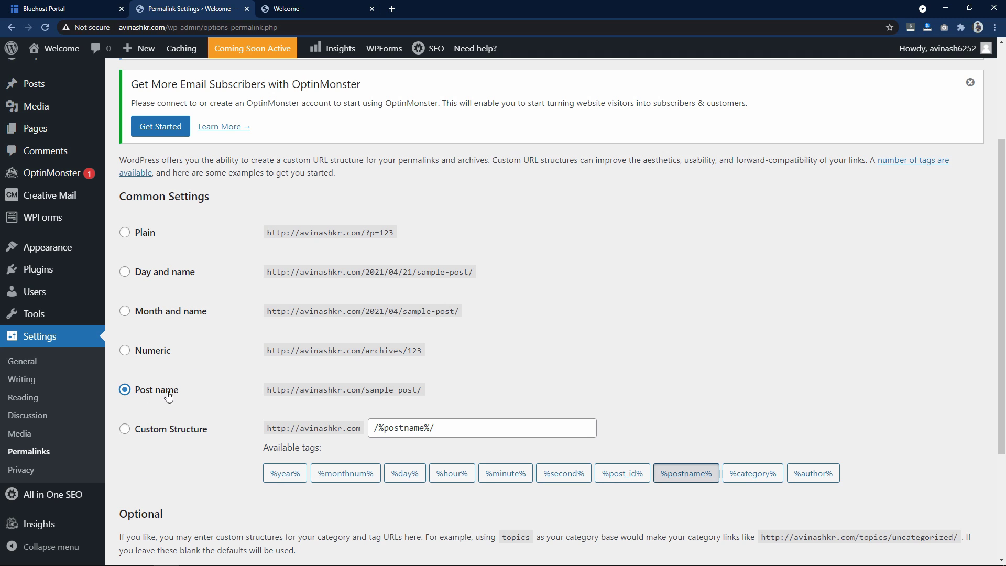
pyautogui.scroll(-2, 195, 411)
pyautogui.scroll(-1, 195, 411)
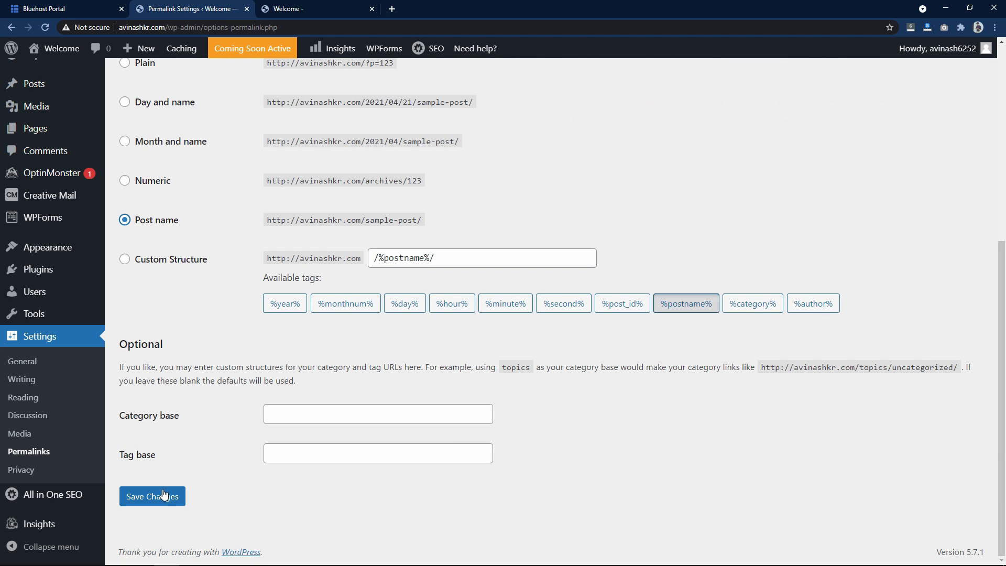
pyautogui.click(160, 500)
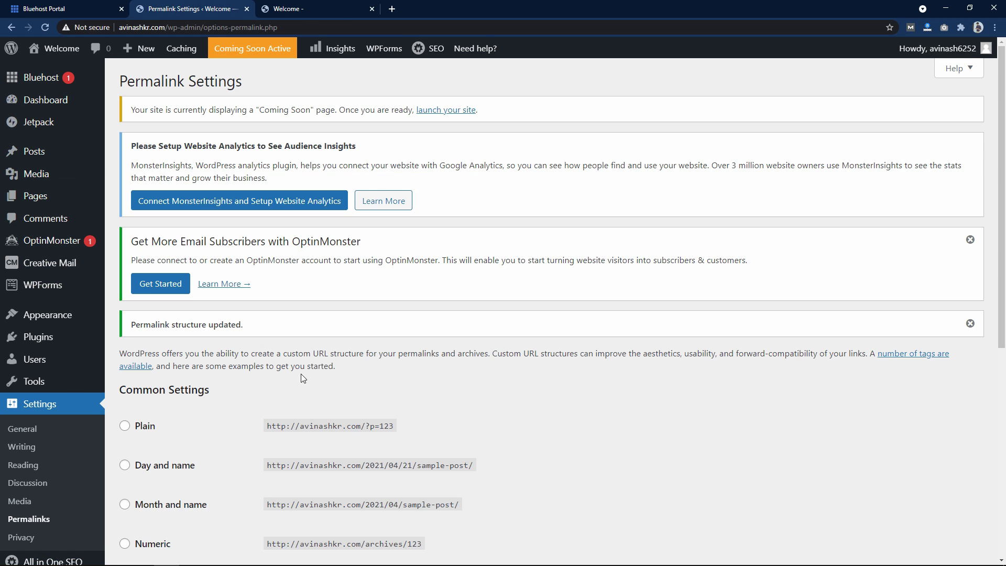
pyautogui.scroll(-5, 219, 415)
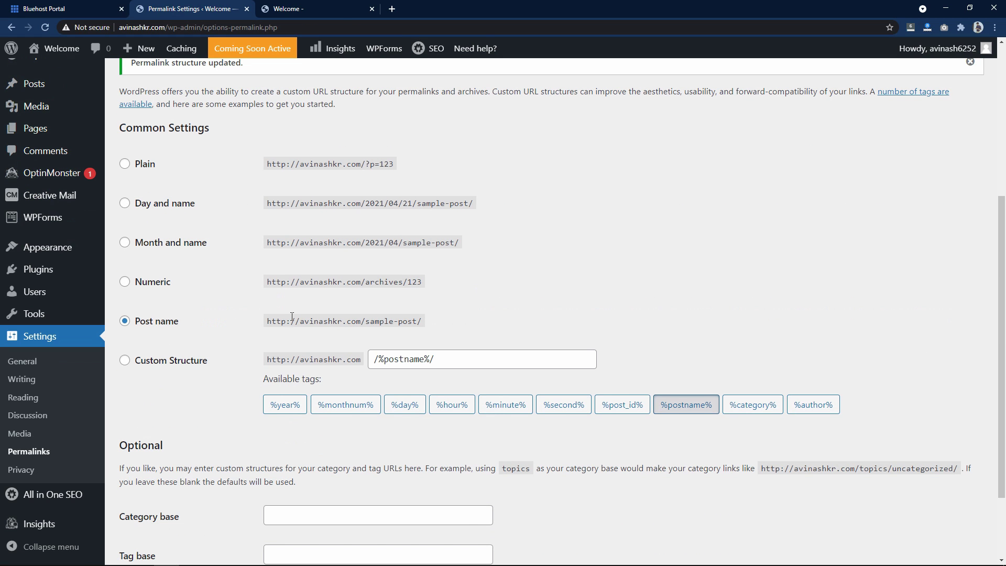
# Step: Open Installed Plugins and scroll through all 9 plugins, noting Creative Mail
pyautogui.click(51, 273)
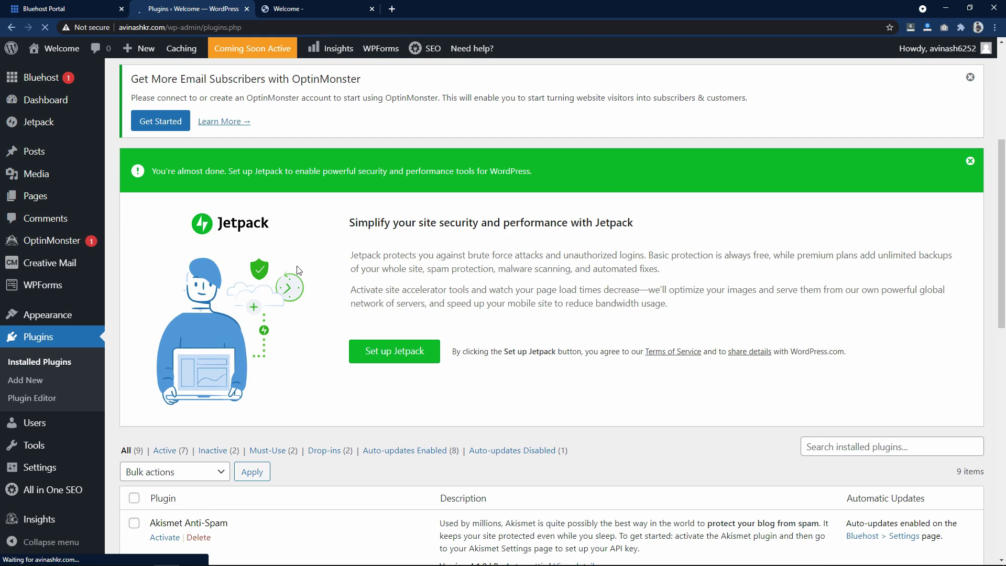
pyautogui.scroll(-7, 305, 265)
pyautogui.scroll(-5, 302, 231)
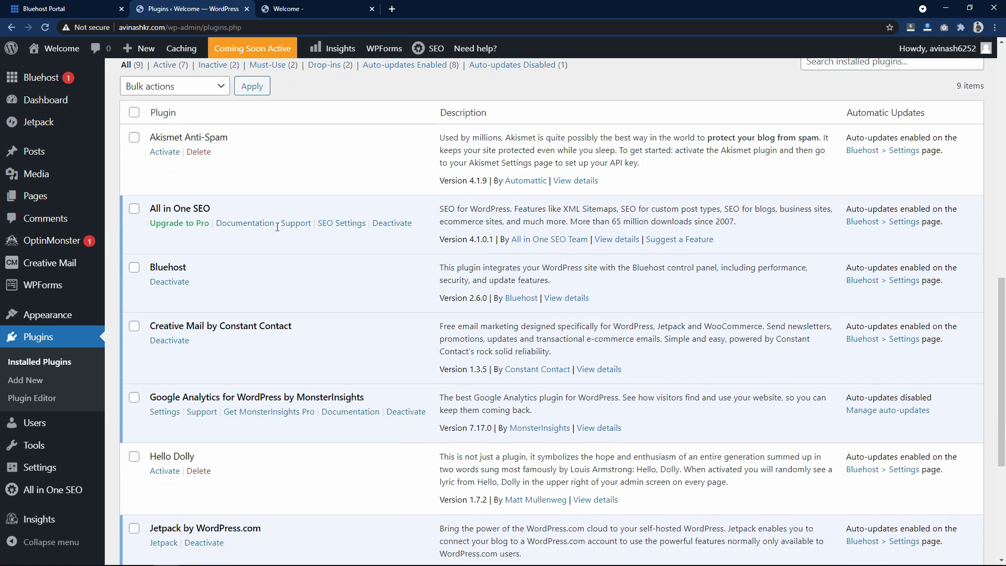
pyautogui.scroll(5, 281, 266)
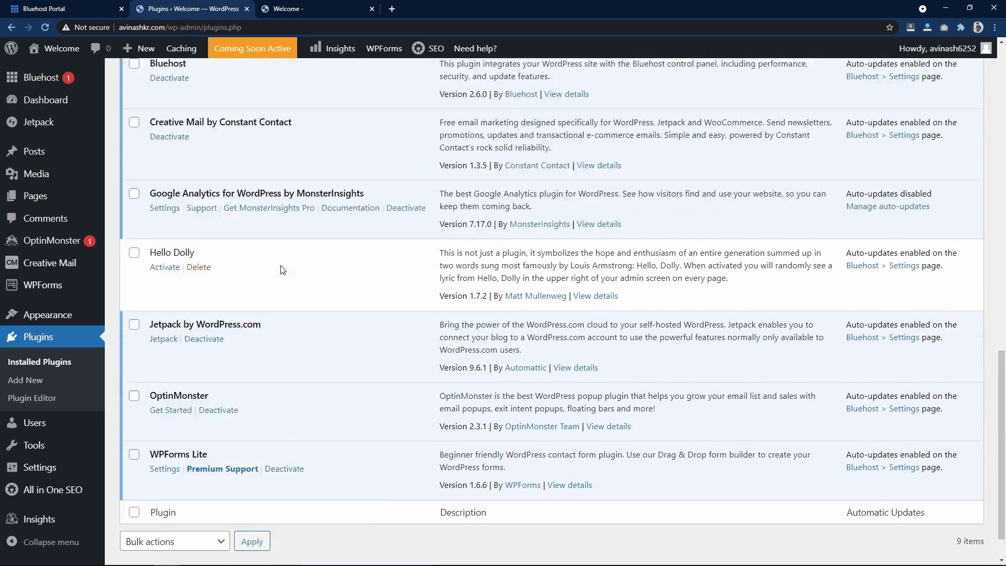
pyautogui.scroll(-1, 238, 214)
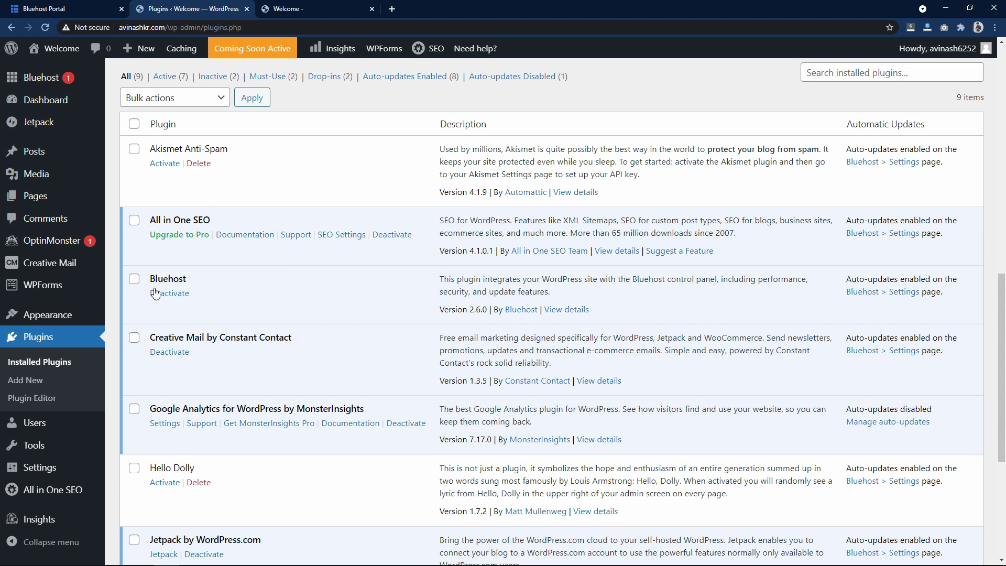
pyautogui.moveTo(300, 344); pyautogui.dragTo(225, 339)
pyautogui.click(219, 339)
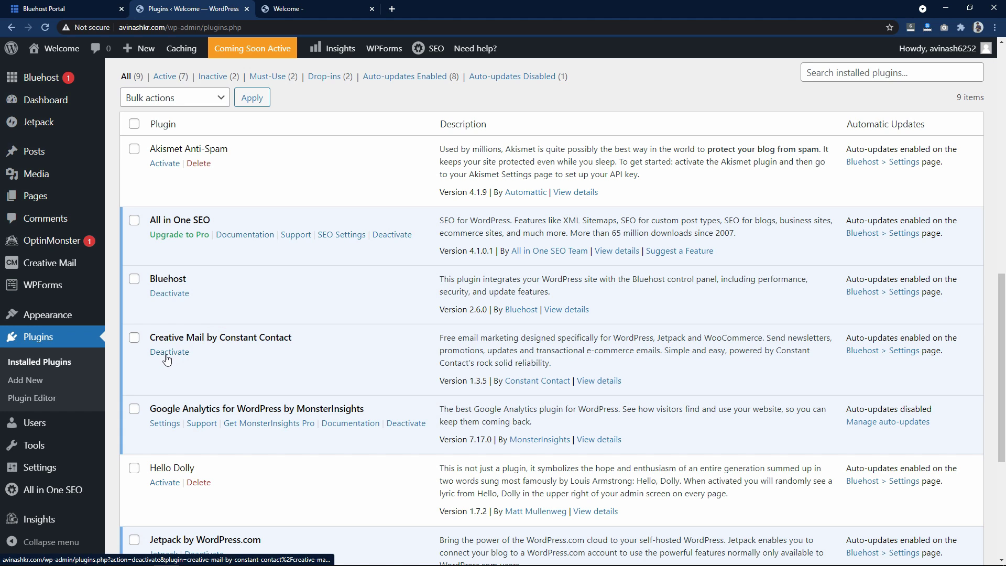
# Step: Check Creative Mail, Google Analytics, Jetpack, OptinMonster and WPForms Lite, then apply the Deactivate bulk action
pyautogui.click(134, 337)
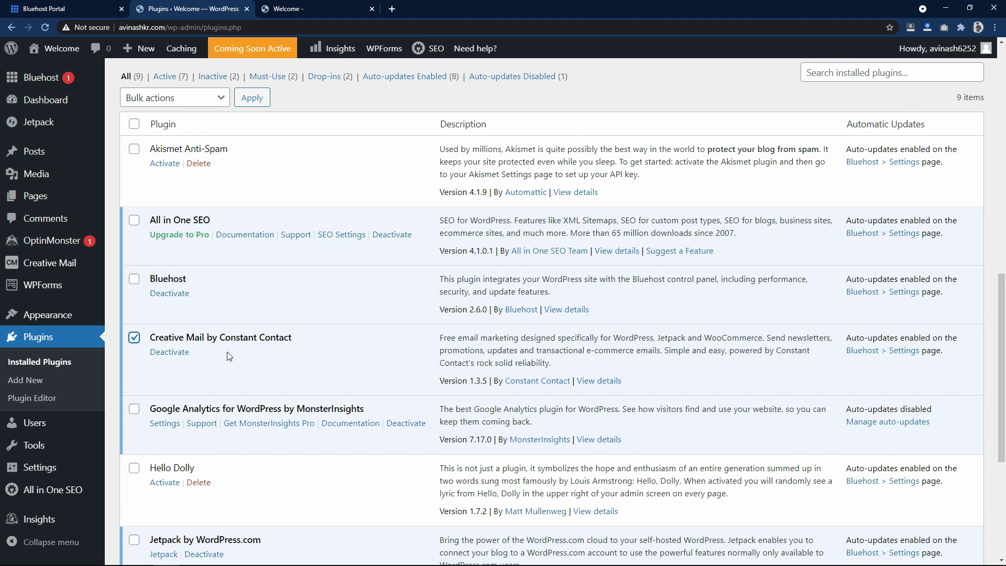
pyautogui.scroll(-2, 230, 356)
pyautogui.click(134, 304)
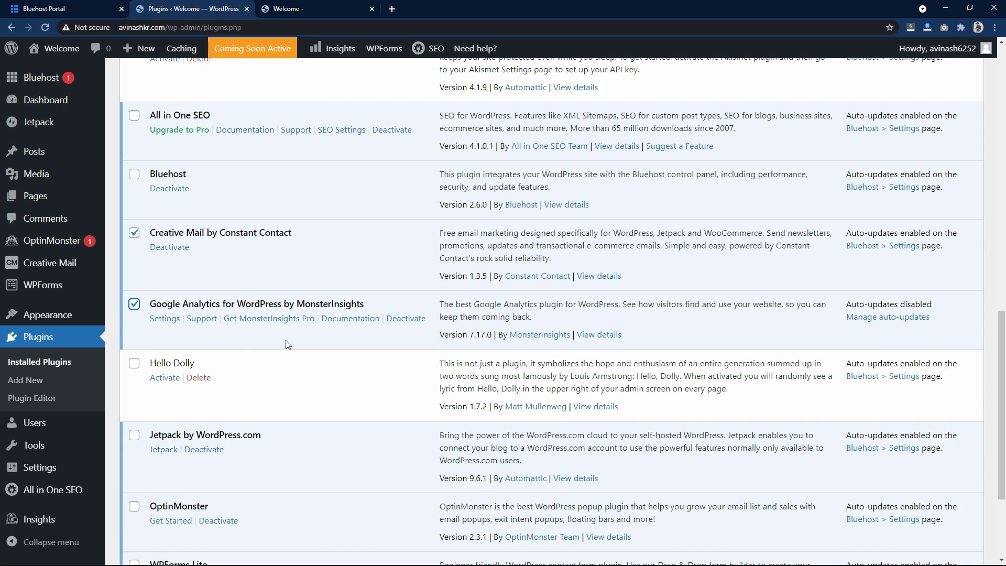
pyautogui.scroll(-3, 152, 361)
pyautogui.click(134, 280)
pyautogui.click(134, 349)
pyautogui.click(134, 408)
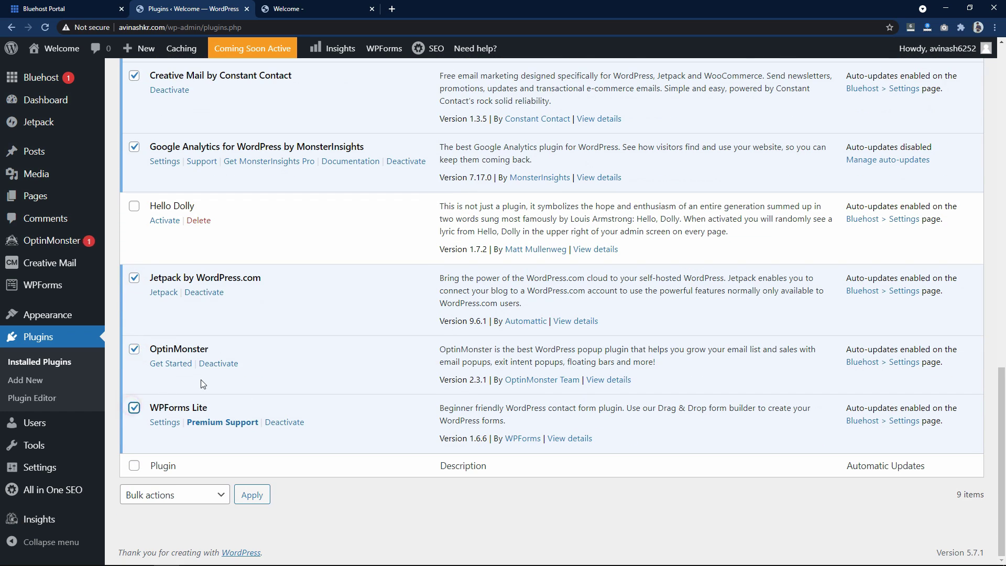
pyautogui.scroll(9, 201, 380)
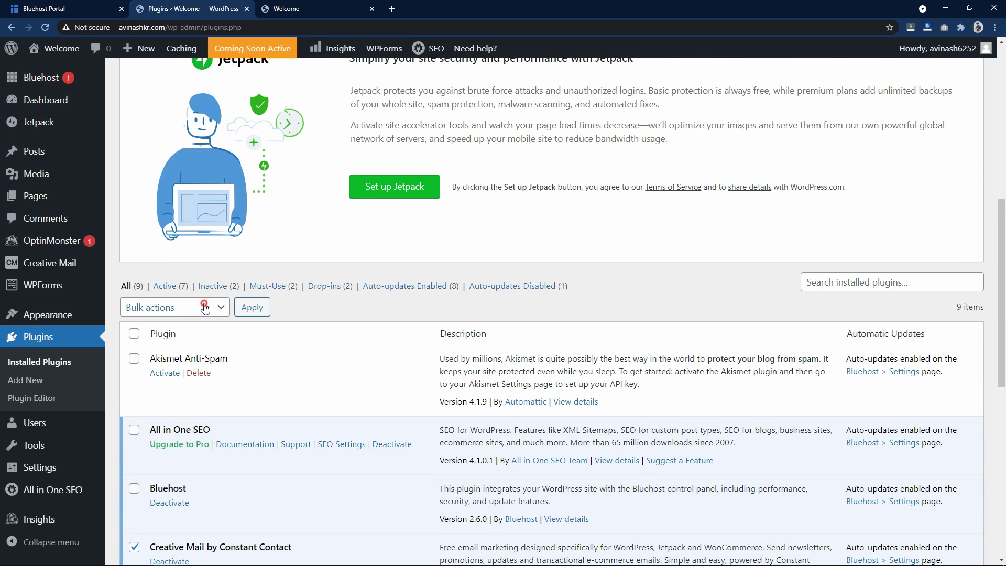
pyautogui.click(205, 309)
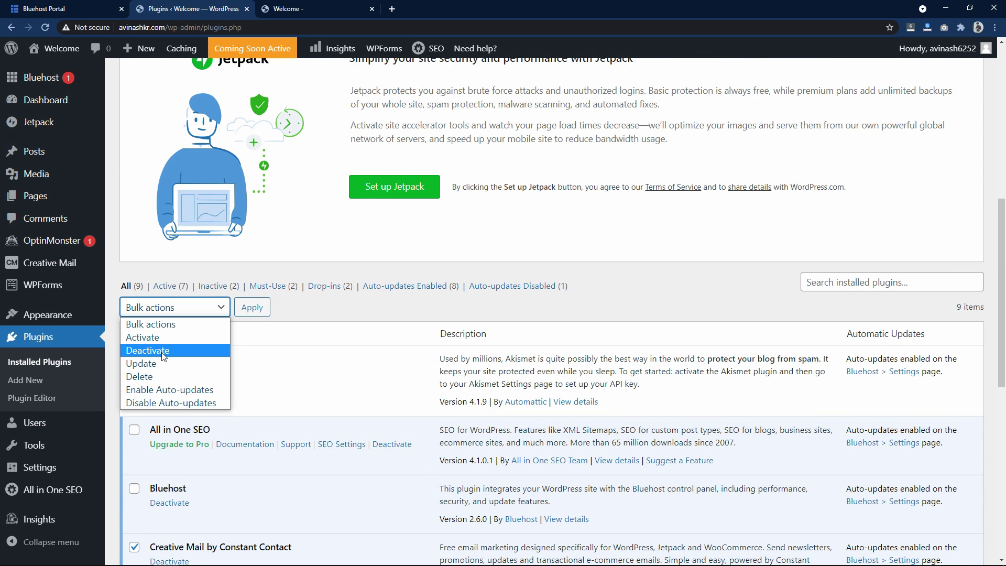
pyautogui.click(164, 350)
pyautogui.click(252, 307)
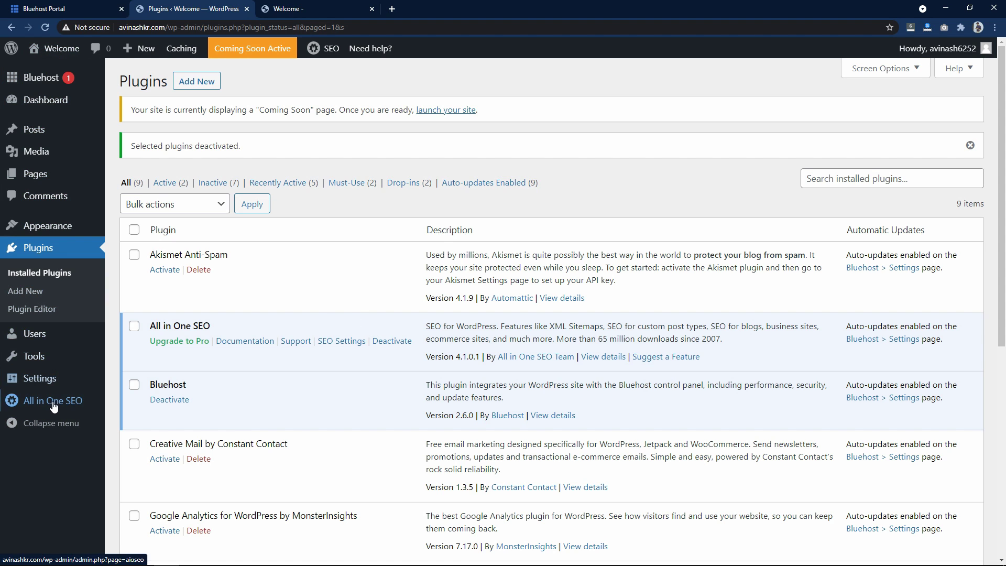
# Step: Go to Users and open the admin account's profile for editing
pyautogui.moveTo(205, 387); pyautogui.dragTo(148, 391)
pyautogui.click(220, 390)
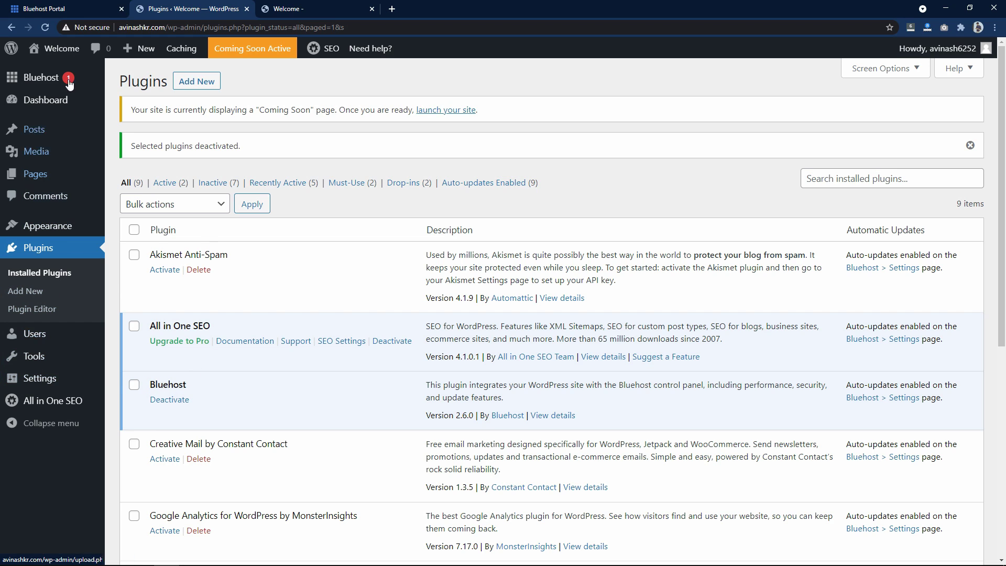
pyautogui.moveTo(41, 340)
pyautogui.click(56, 340)
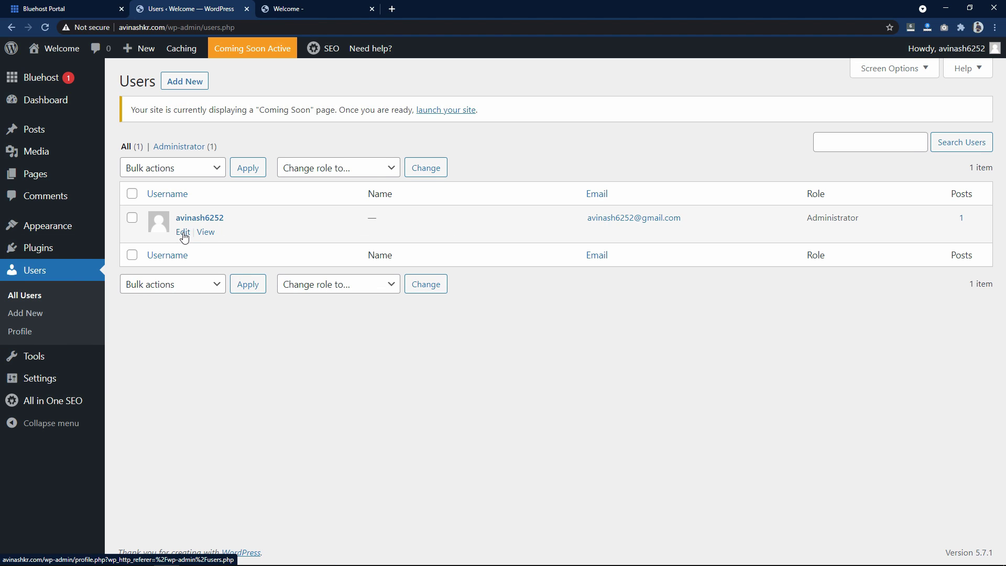
pyautogui.click(183, 234)
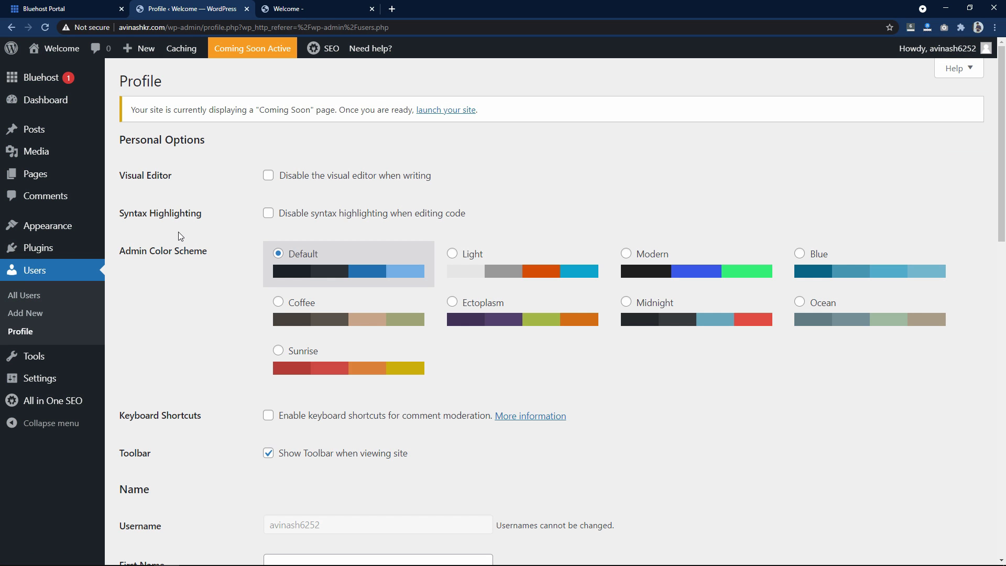
pyautogui.scroll(-5, 218, 252)
pyautogui.scroll(-1, 204, 257)
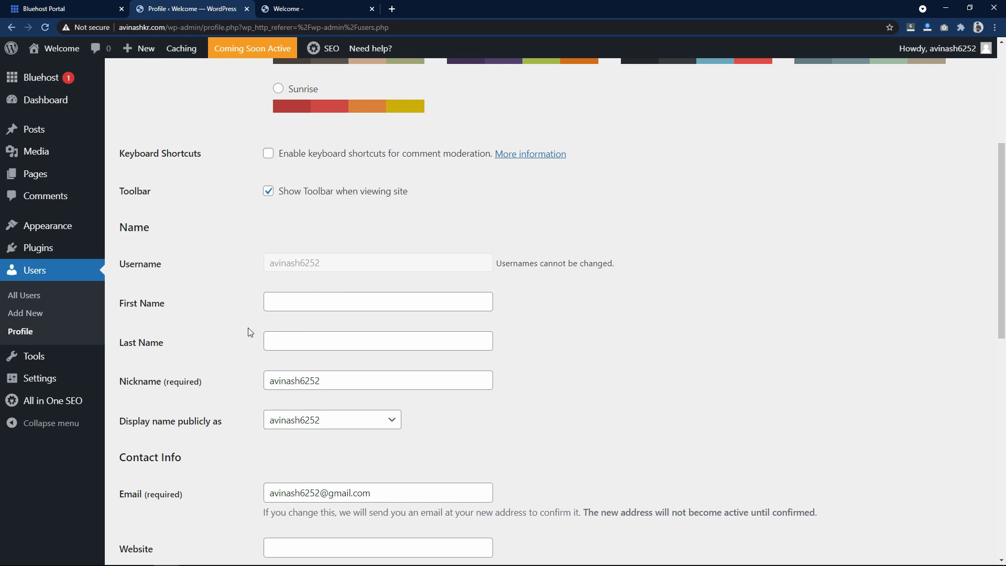
# Step: Enter the user's first name as First Name and Nickname, and choose it as the public display name
pyautogui.click(309, 304)
pyautogui.write('Avinash')
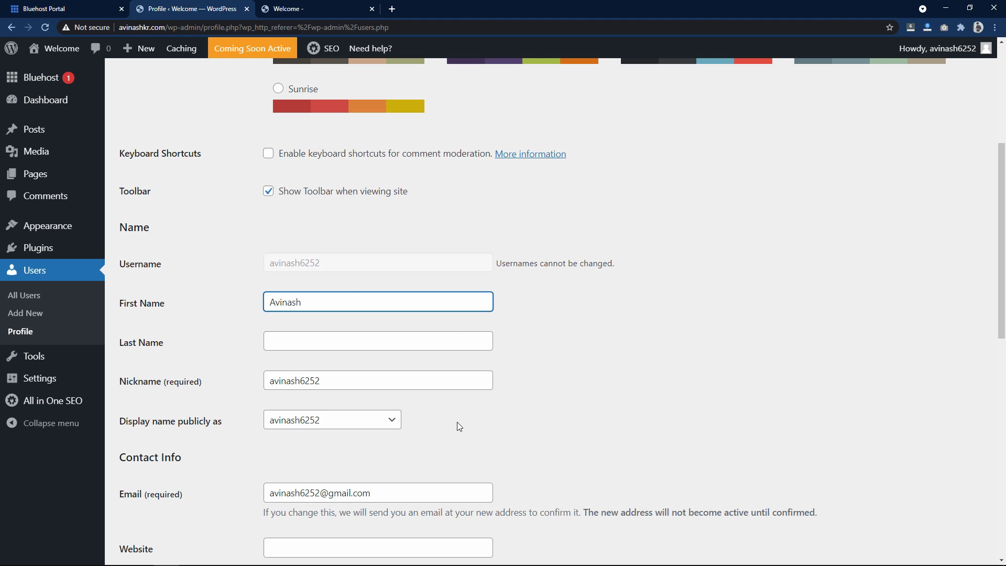
pyautogui.moveTo(331, 390); pyautogui.dragTo(241, 393)
pyautogui.write('Avinash')
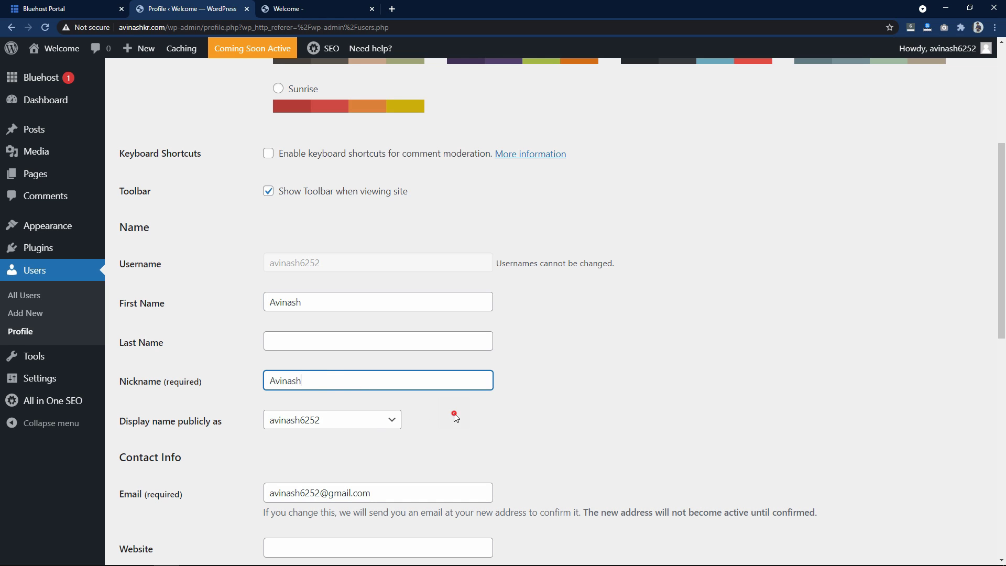
pyautogui.click(377, 426)
pyautogui.click(266, 447)
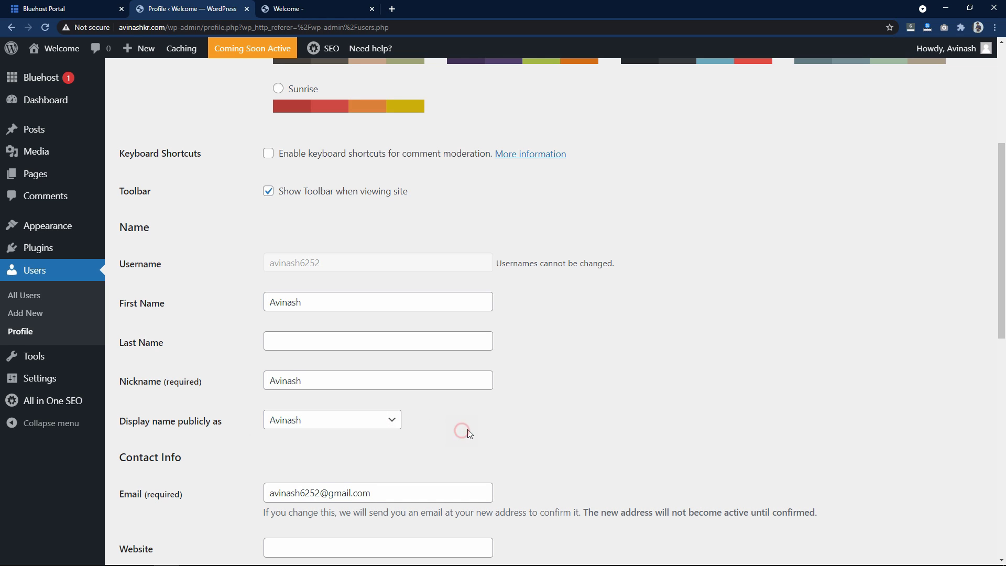
pyautogui.scroll(-10, 469, 433)
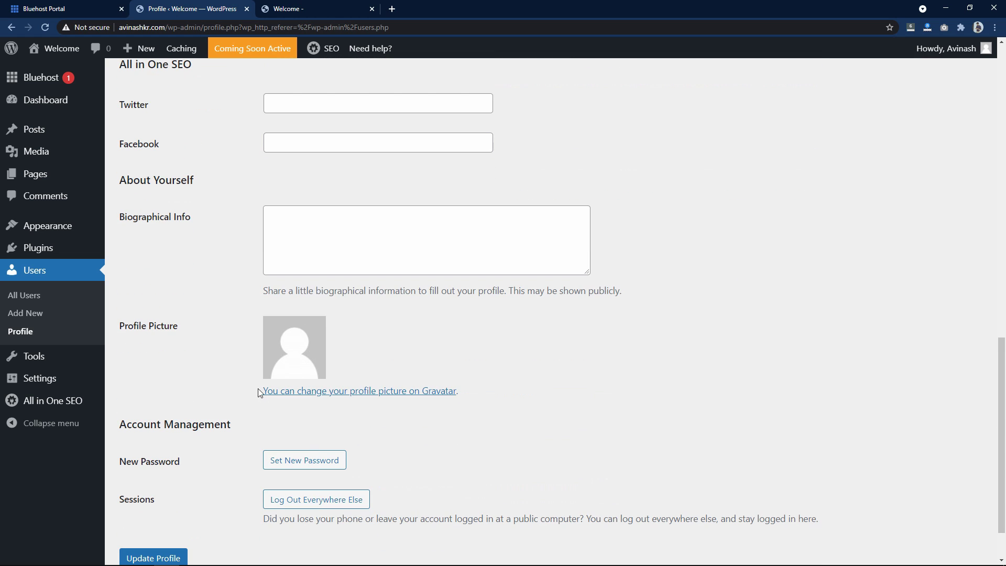
pyautogui.scroll(-2, 193, 389)
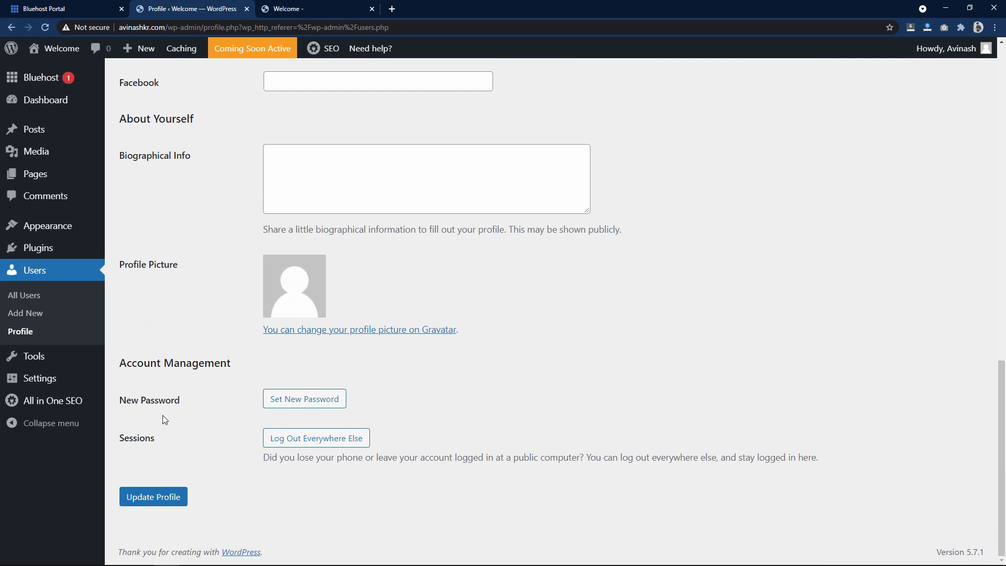
# Step: Replace the generated password with a new Strong password and click Update Profile
pyautogui.click(334, 403)
pyautogui.click(407, 429)
pyautogui.moveTo(406, 430); pyautogui.dragTo(264, 430)
pyautogui.click(520, 427)
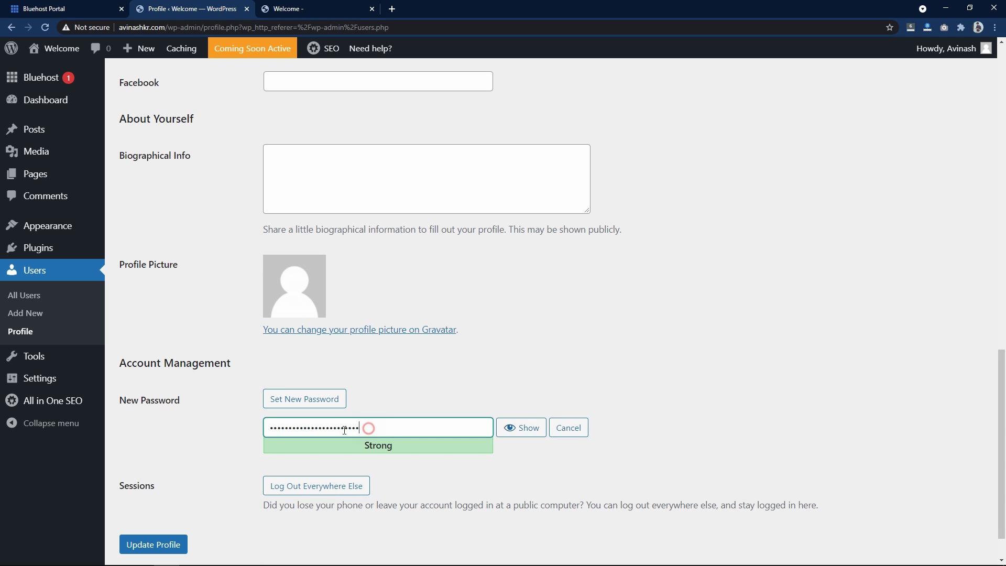
pyautogui.moveTo(369, 429); pyautogui.dragTo(246, 435)
pyautogui.write('•••••••••')
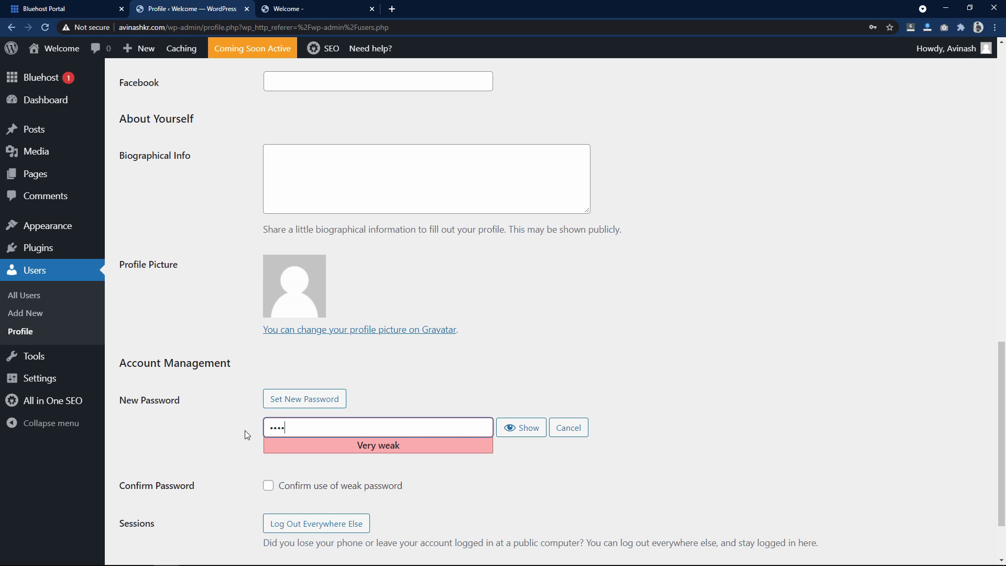
pyautogui.write('•')
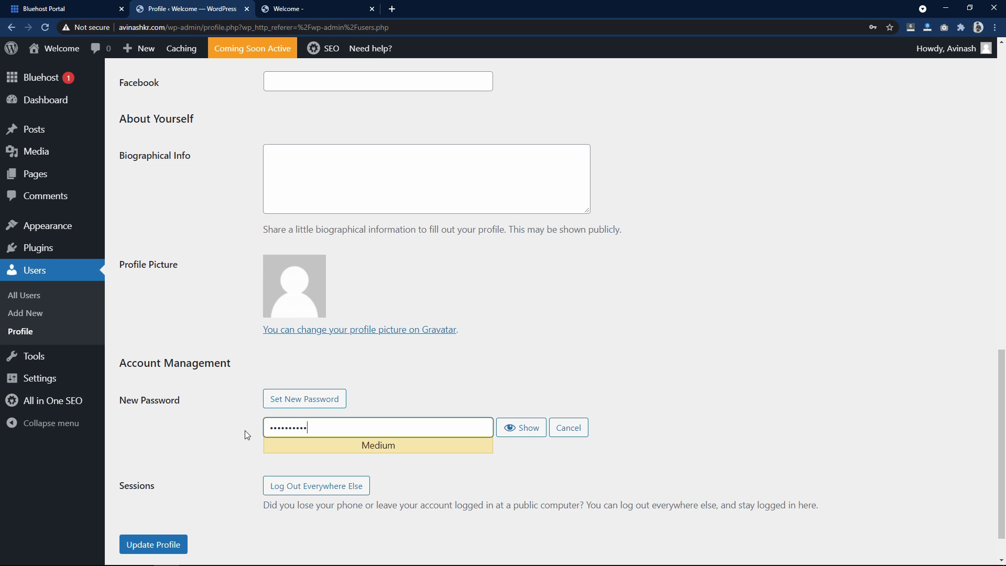
pyautogui.write('••')
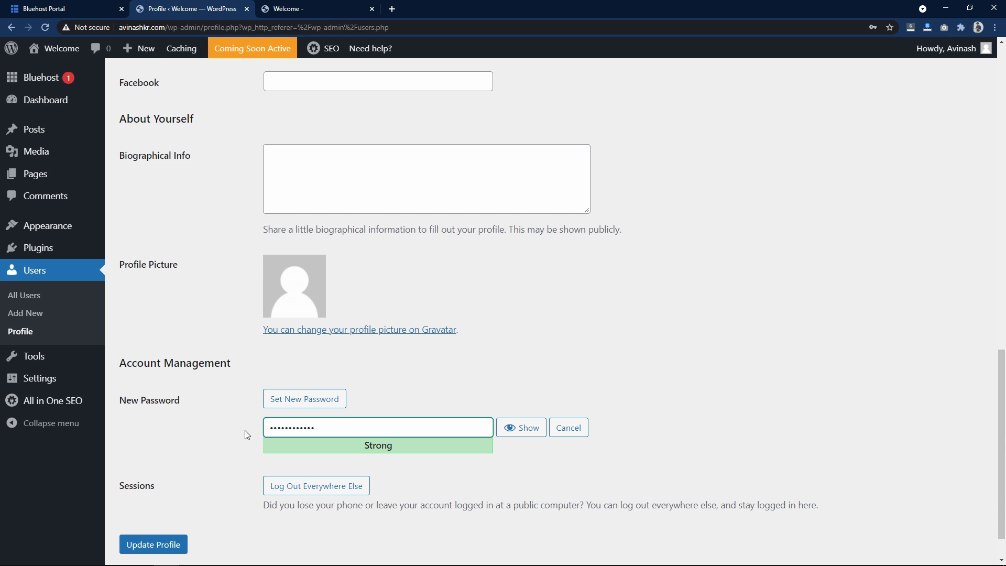
pyautogui.click(705, 417)
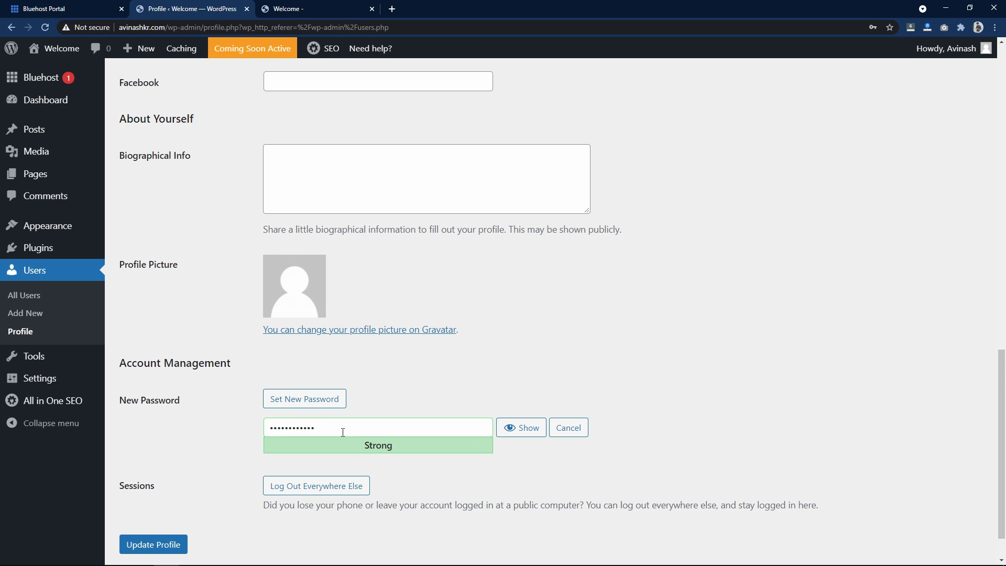
pyautogui.click(157, 550)
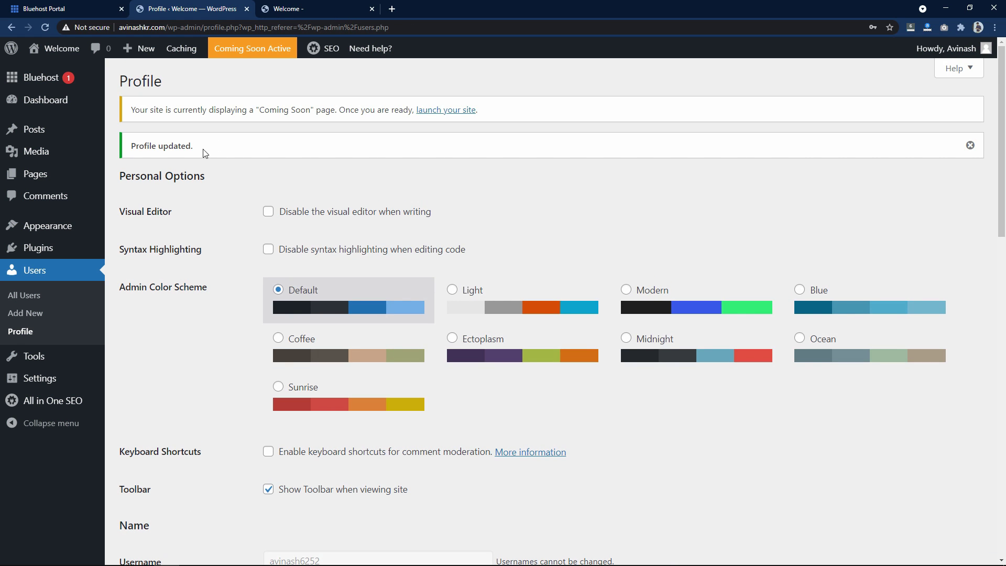
pyautogui.scroll(-7, 139, 238)
pyautogui.scroll(7, 140, 293)
pyautogui.moveTo(952, 58)
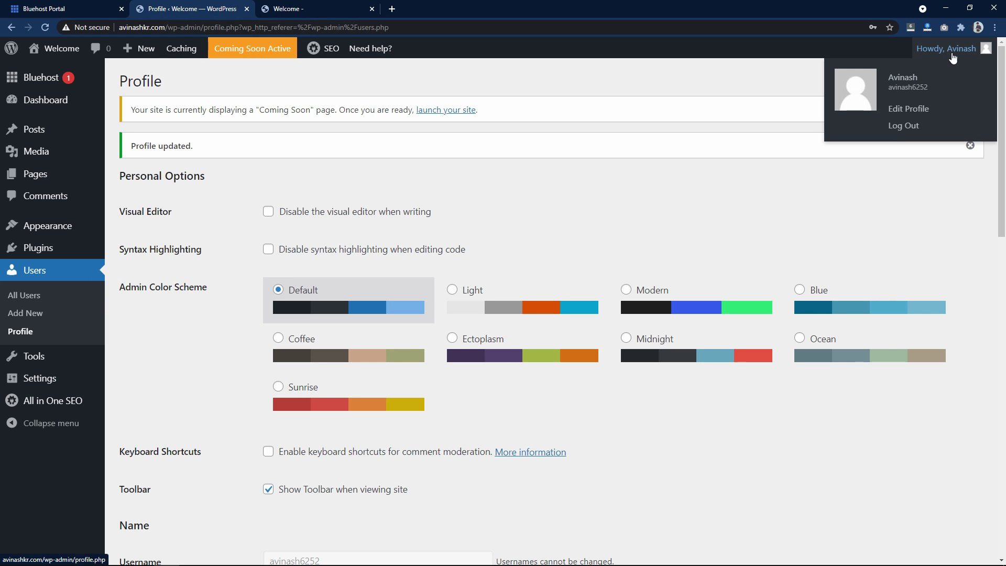
# Step: Log out, then go to avinashkr.com/wp-admin
pyautogui.click(905, 126)
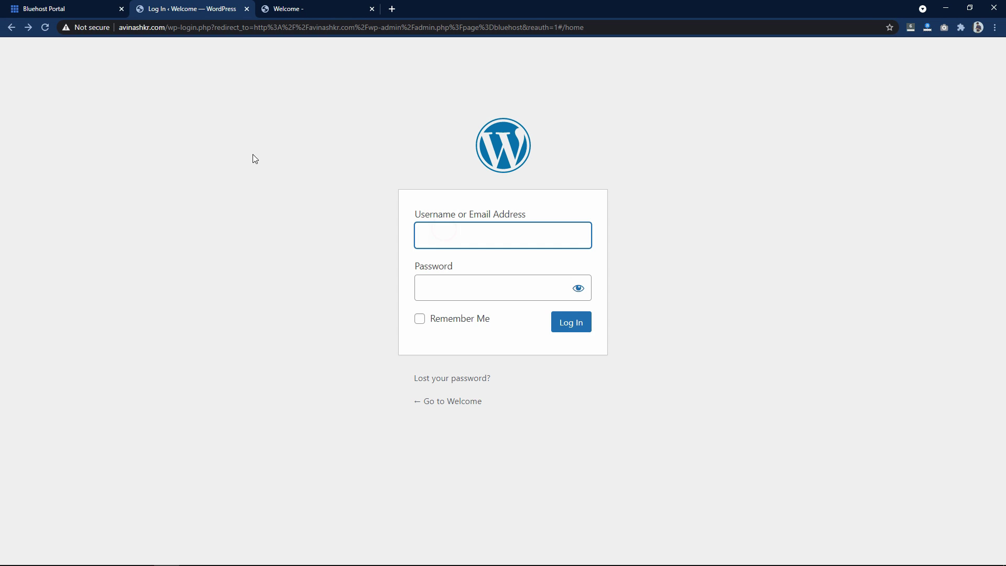
pyautogui.click(181, 29)
pyautogui.click(173, 27)
pyautogui.moveTo(172, 27); pyautogui.dragTo(619, 29)
pyautogui.press('BackSpace')
pyautogui.write('w')
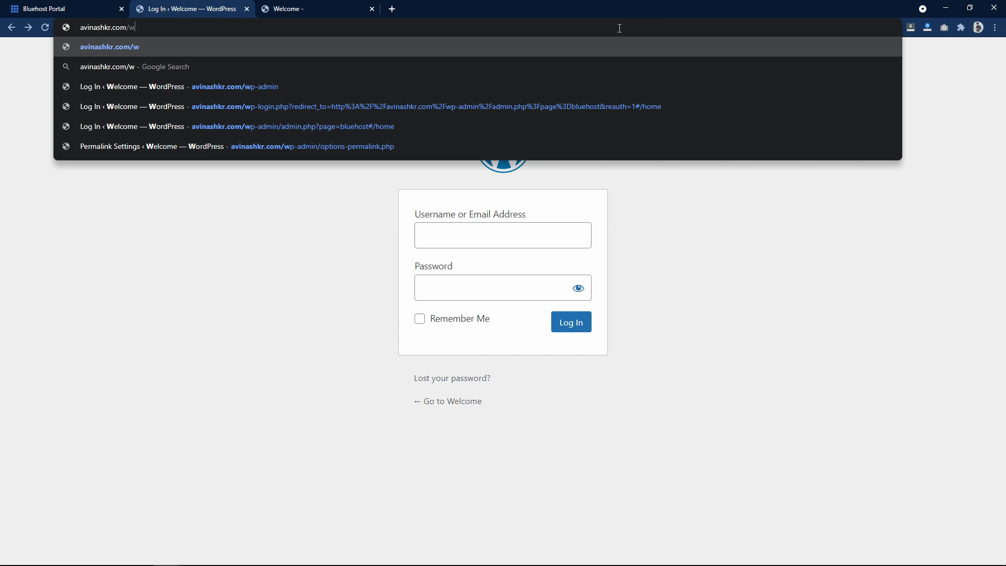
pyautogui.write('p-admin')
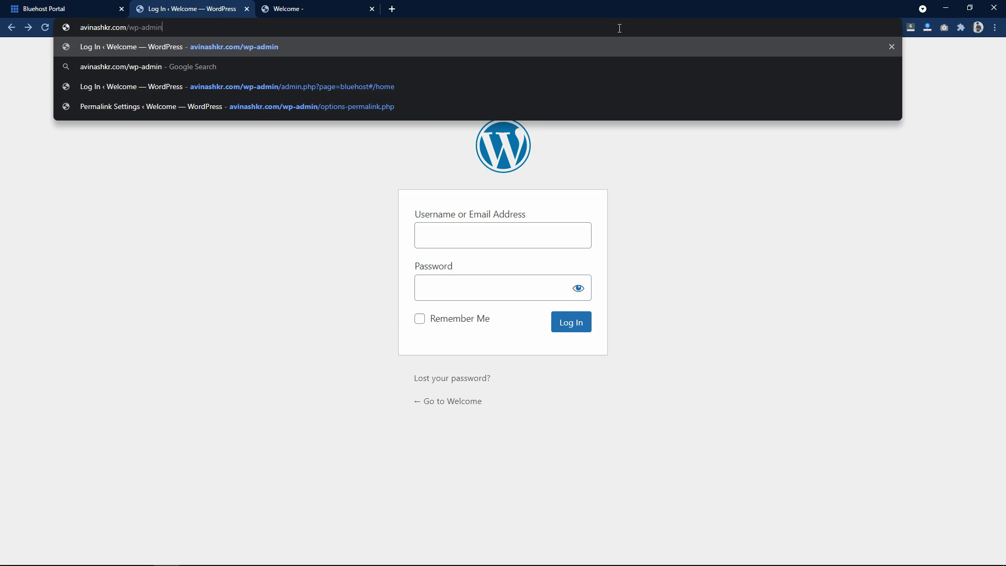
pyautogui.moveTo(208, 27); pyautogui.dragTo(78, 27)
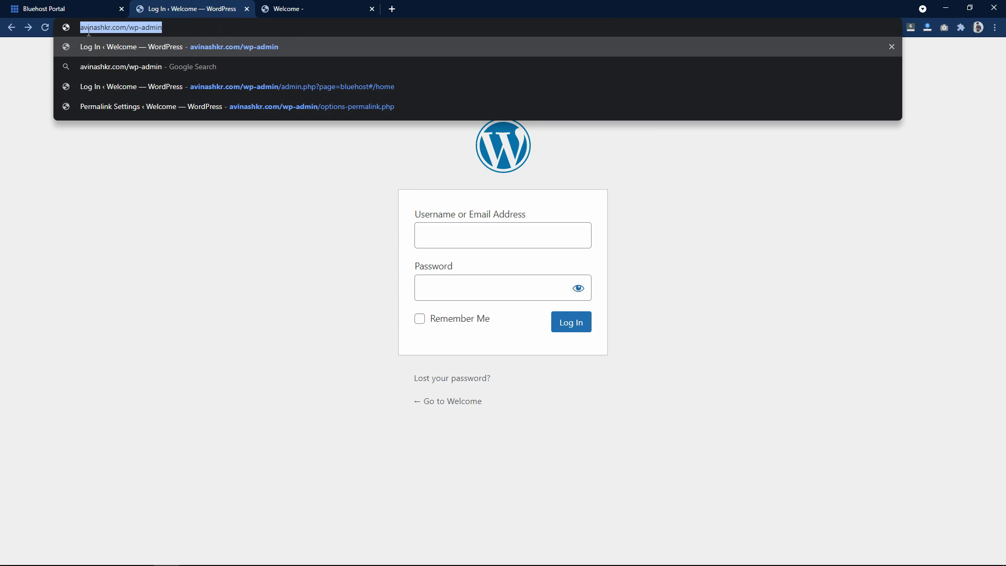
pyautogui.click(188, 31)
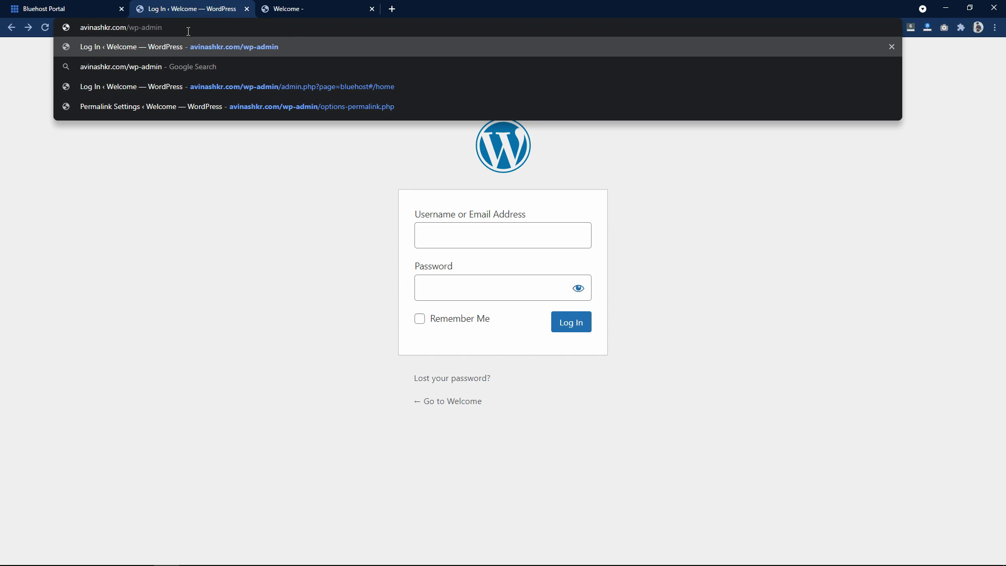
pyautogui.press('Return')
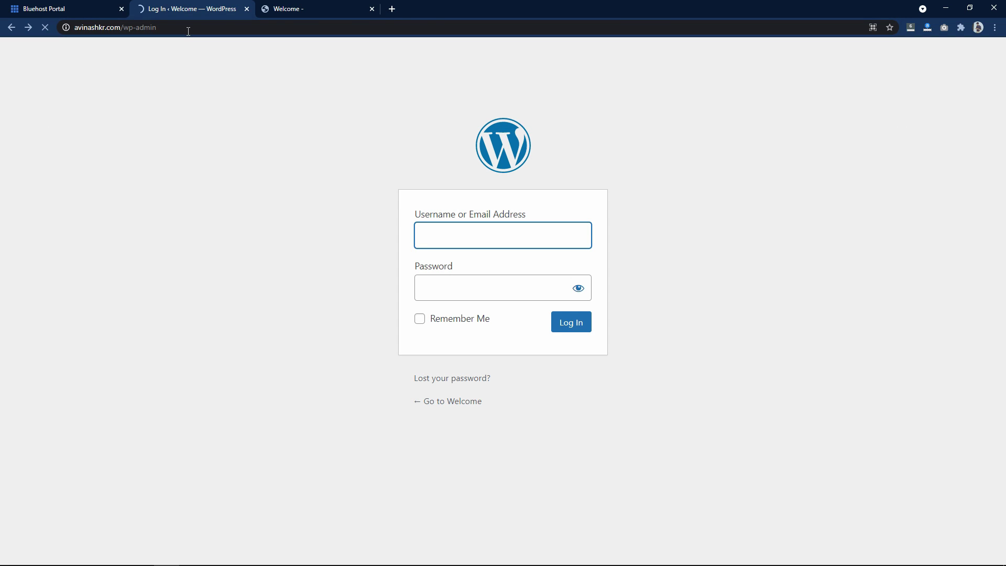
# Step: Sign in with the admin username and the new password
pyautogui.write('a')
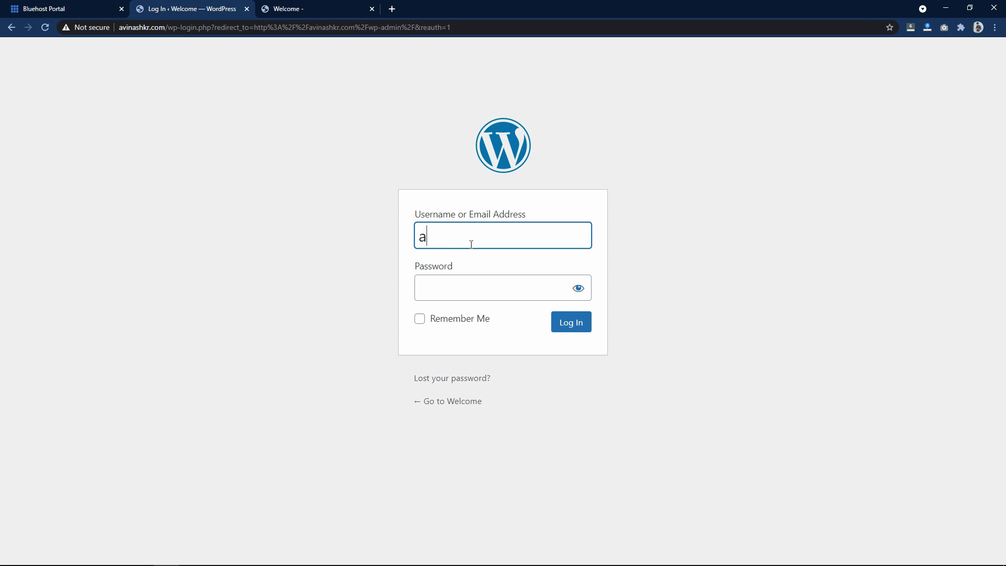
pyautogui.write('vinash6252')
pyautogui.click(468, 288)
pyautogui.write('•••••')
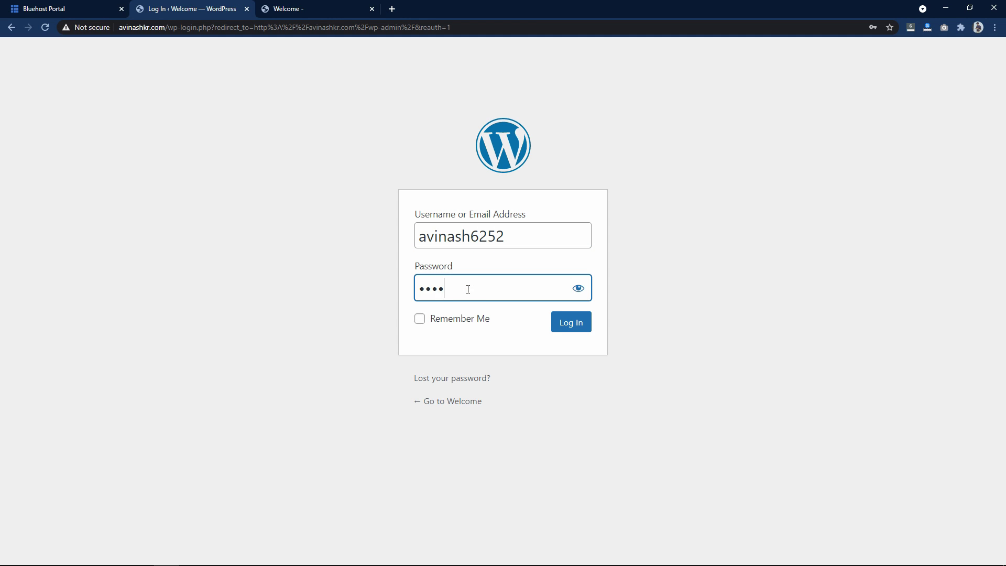
pyautogui.write('••••••••')
pyautogui.click(577, 321)
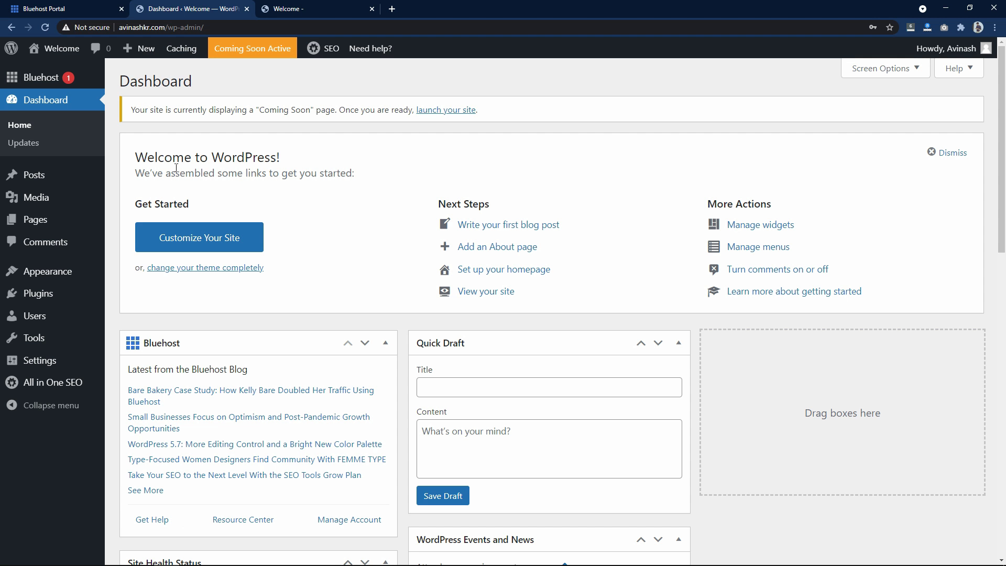
# Step: Open the Bluehost admin home, preview the front page, then open the Bluehost Settings tab
pyautogui.moveTo(46, 80)
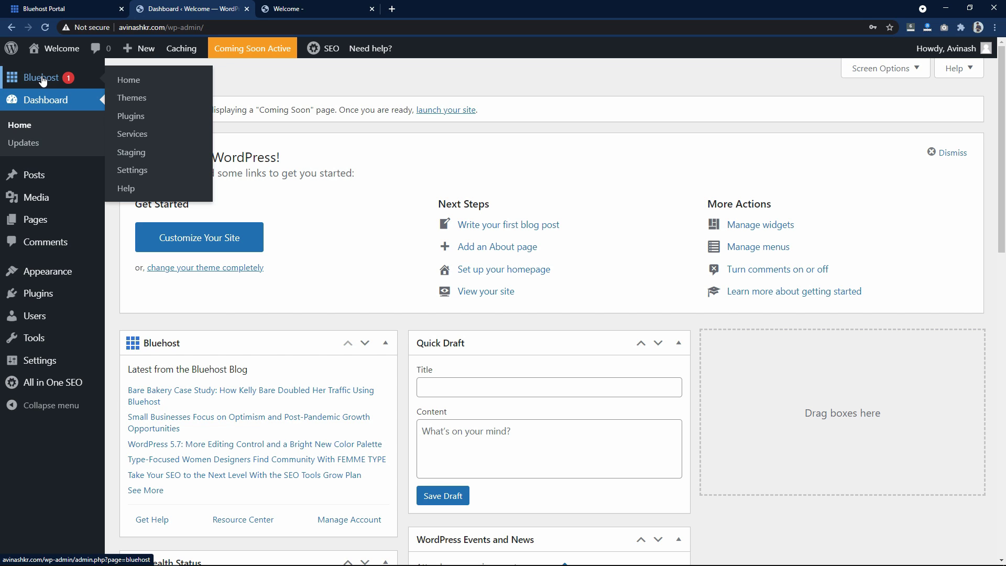
pyautogui.click(44, 80)
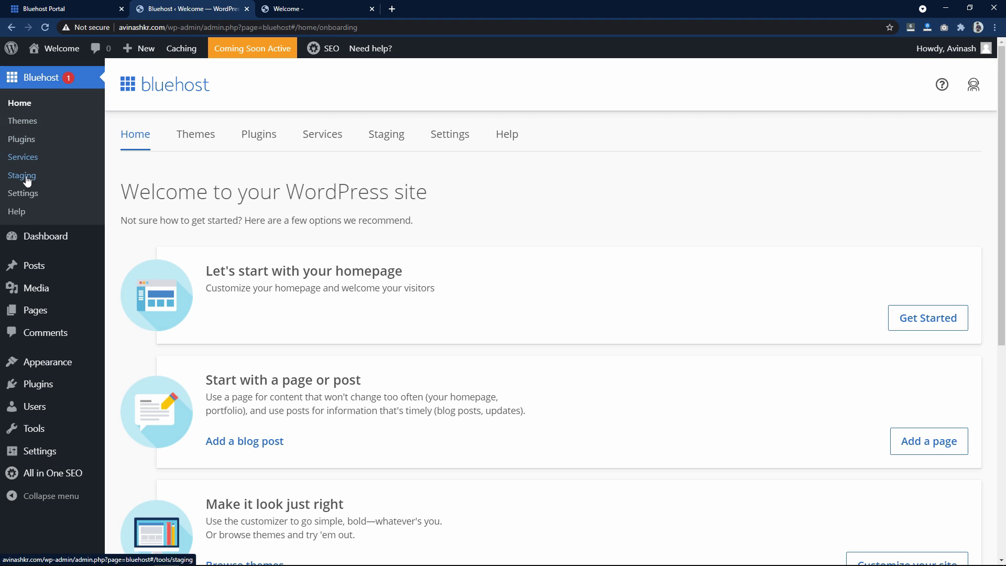
pyautogui.click(285, 53)
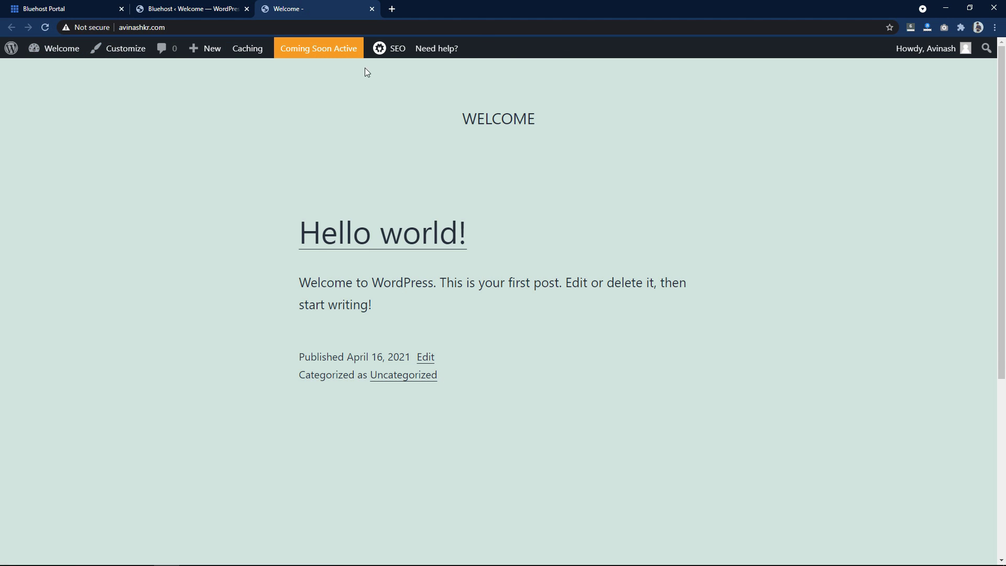
pyautogui.click(197, 8)
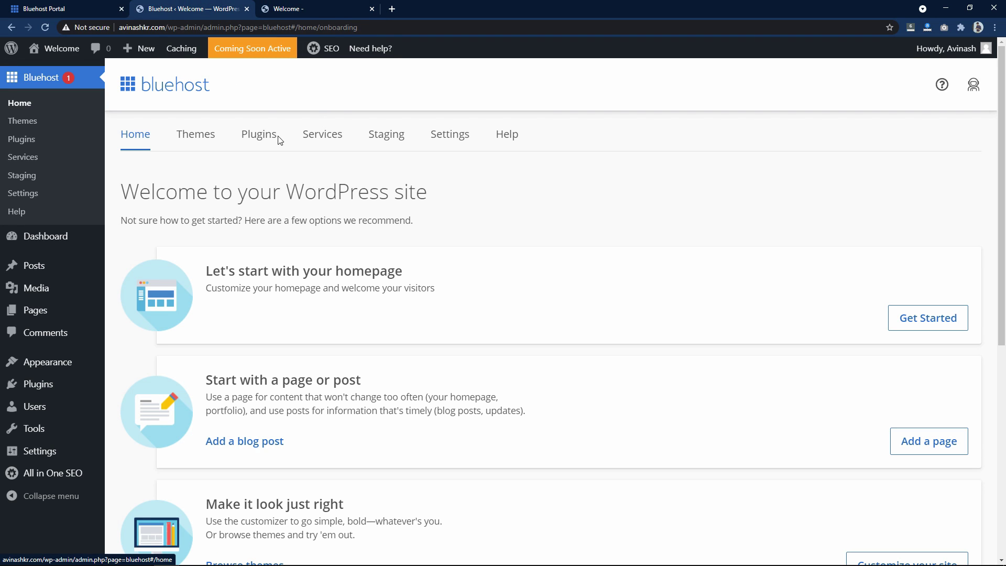
pyautogui.click(449, 141)
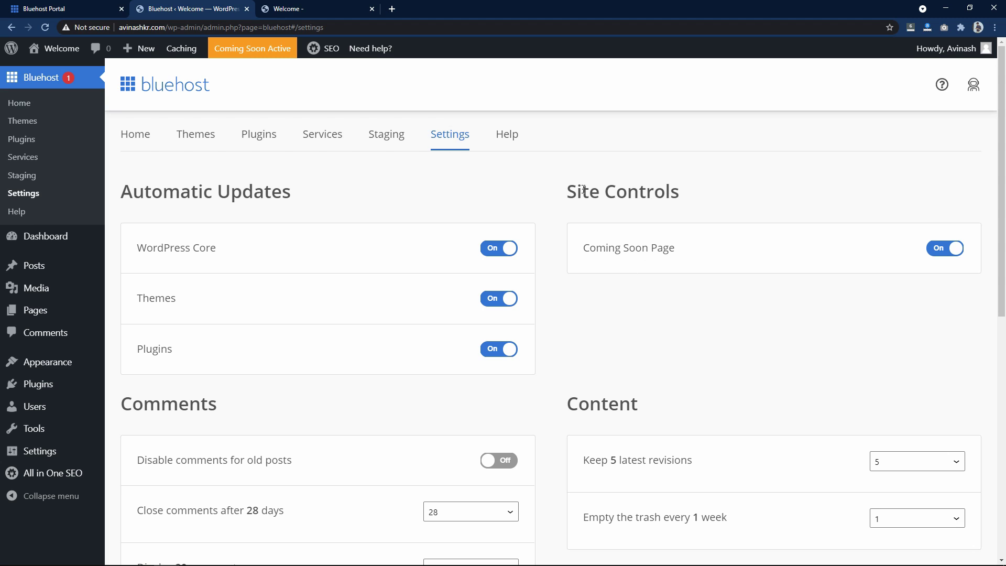
# Step: Switch off the Coming Soon Page toggle under Site Controls
pyautogui.moveTo(571, 190); pyautogui.dragTo(690, 193)
pyautogui.click(690, 194)
pyautogui.tripleClick(705, 198)
pyautogui.click(707, 193)
pyautogui.click(943, 255)
# Step: Check that Performance caching is On at the Assets & Web Pages level
pyautogui.scroll(-9, 369, 233)
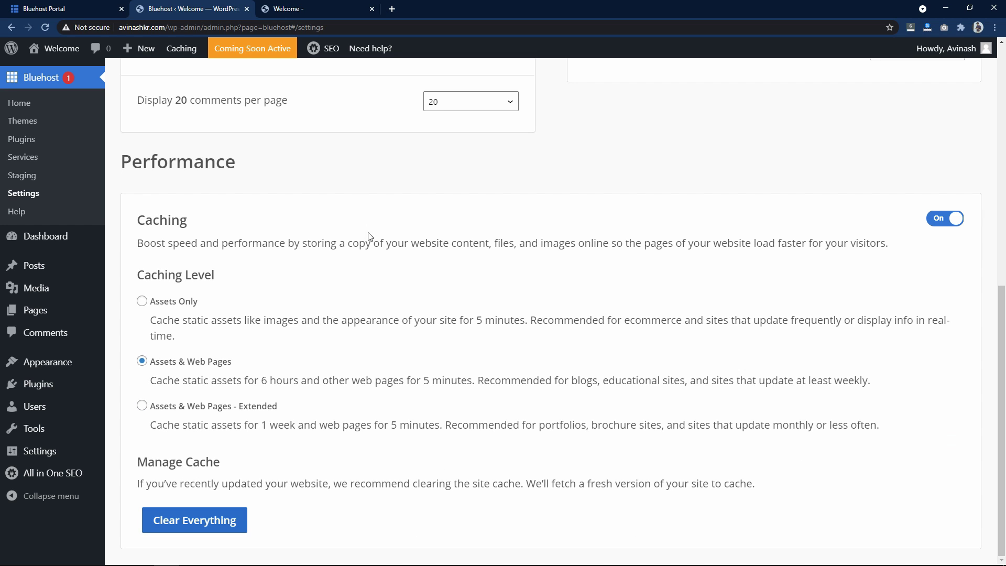
pyautogui.scroll(3, 203, 265)
pyautogui.moveTo(143, 309); pyautogui.dragTo(136, 308)
pyautogui.moveTo(199, 311); pyautogui.dragTo(265, 309)
pyautogui.scroll(-3, 332, 305)
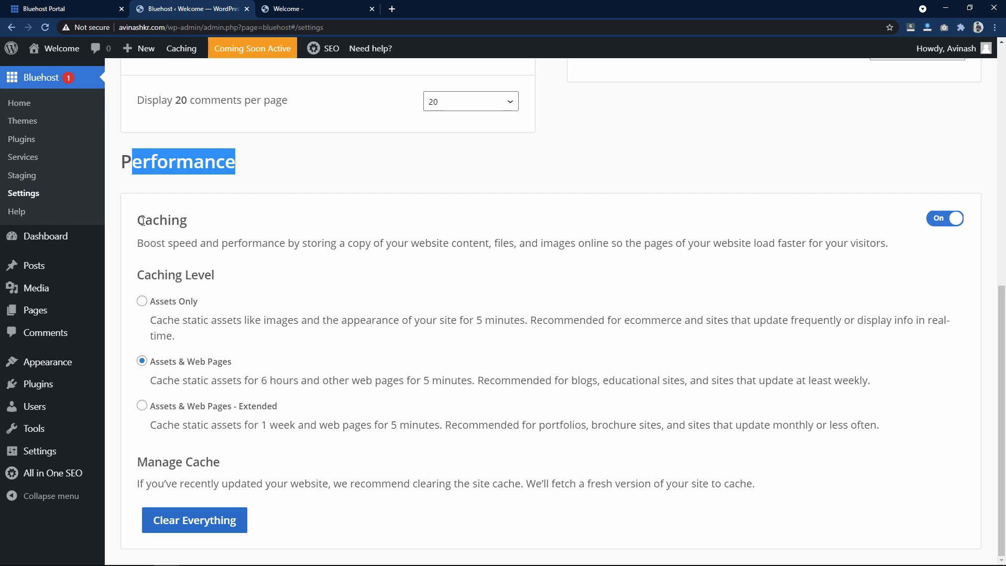
pyautogui.moveTo(142, 221); pyautogui.dragTo(191, 224)
pyautogui.click(192, 220)
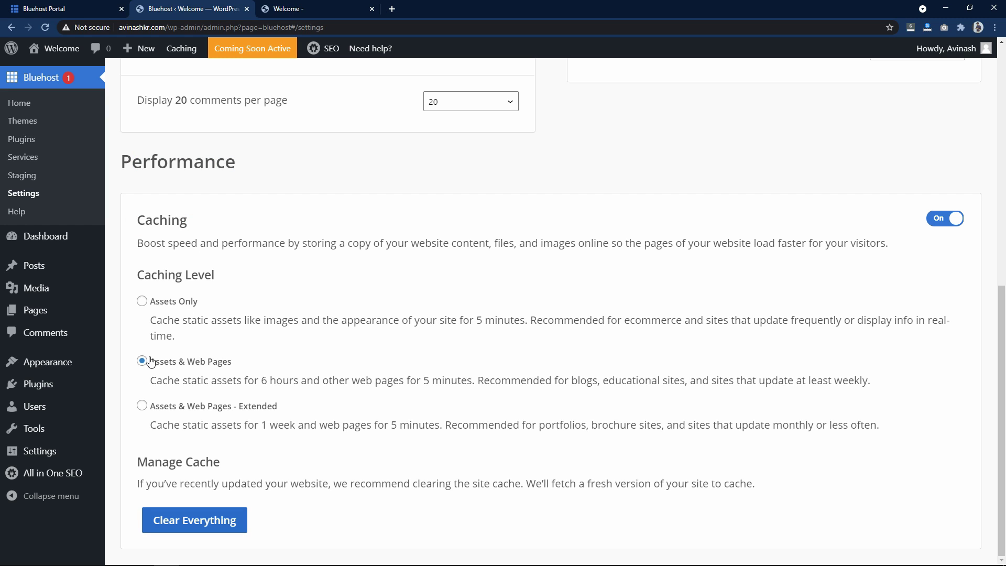
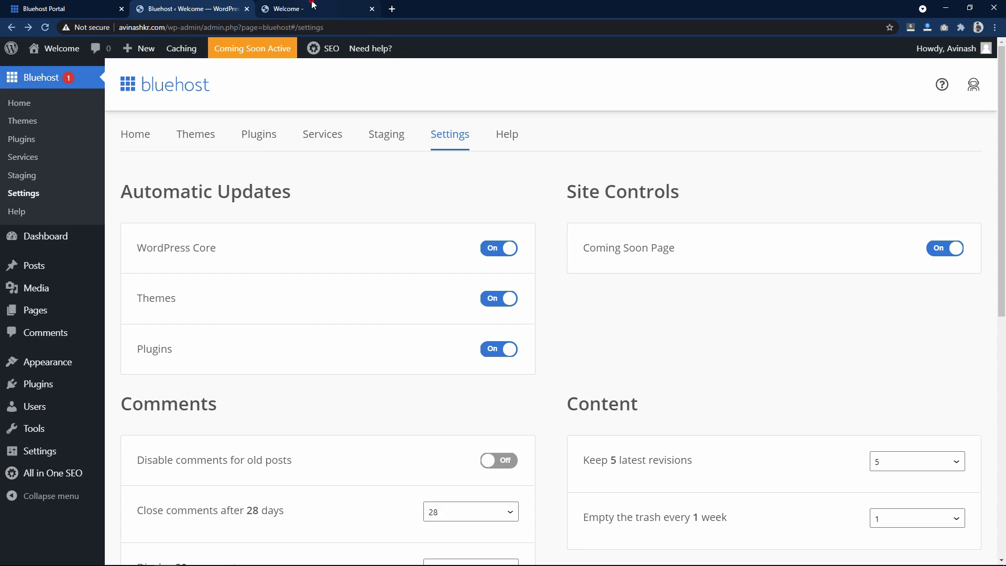
# Step: Reload the live site to confirm Coming Soon is gone, then make the Site URL https
pyautogui.click(294, 9)
pyautogui.click(46, 28)
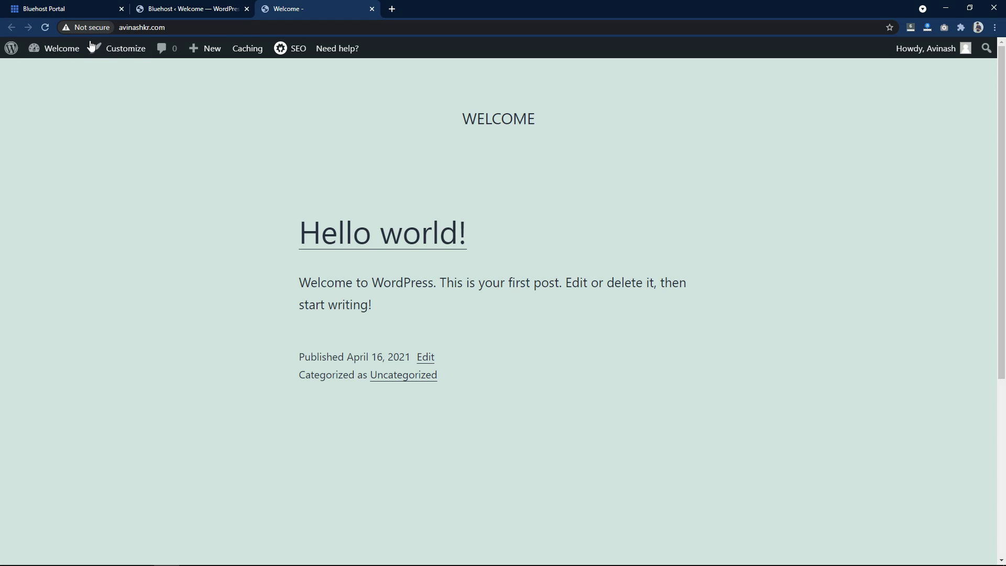
pyautogui.click(86, 8)
pyautogui.click(234, 414)
pyautogui.write('s://avinashkr.com')
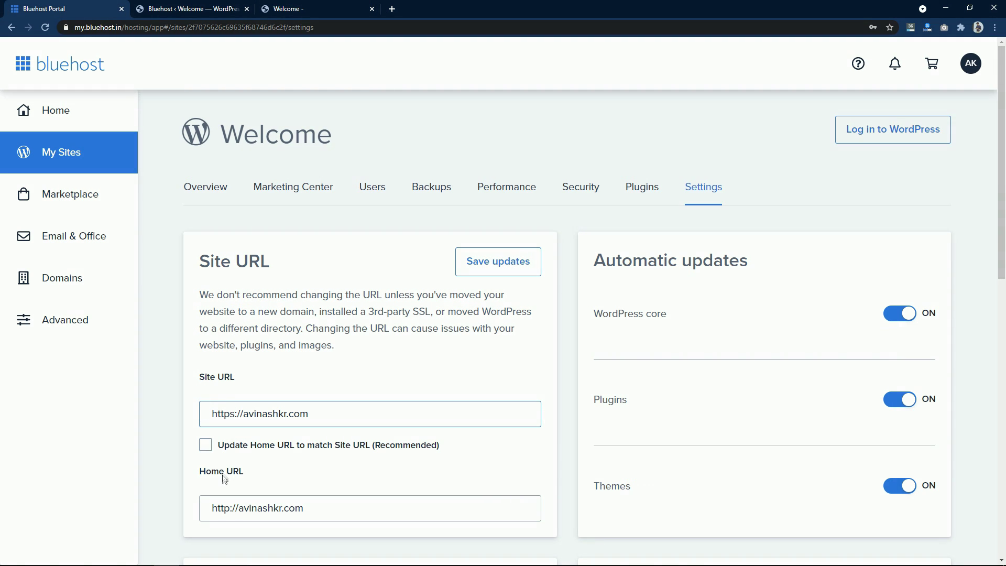
# Step: Change the Home URL to https too and save both URLs
pyautogui.click(232, 508)
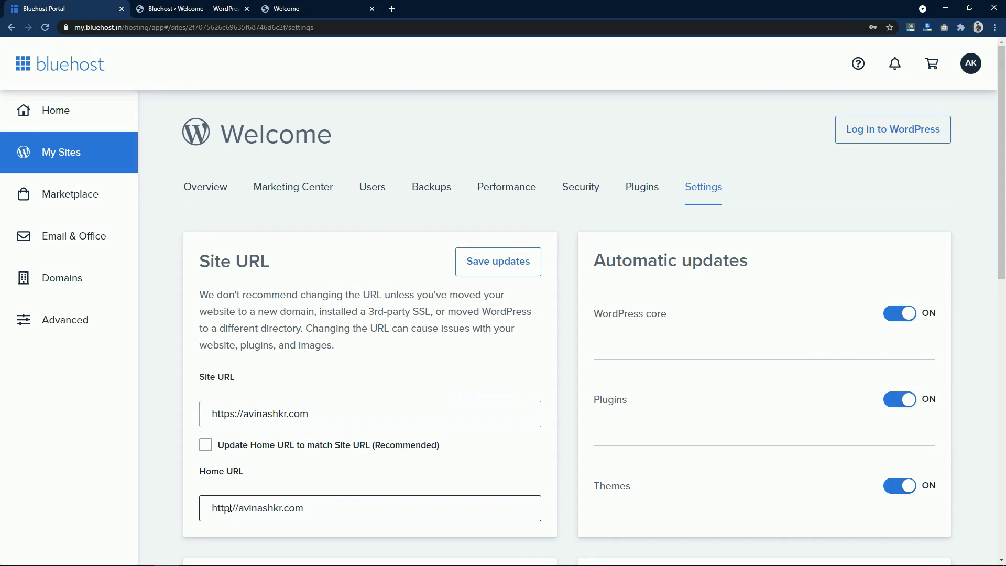
pyautogui.scroll(-2, 210, 488)
pyautogui.write('s')
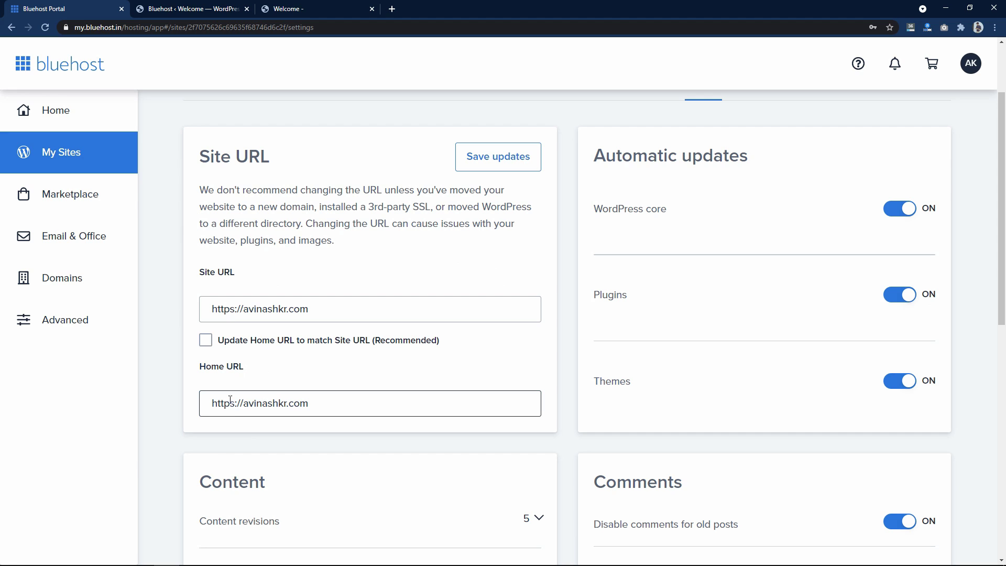
pyautogui.tripleClick(315, 405)
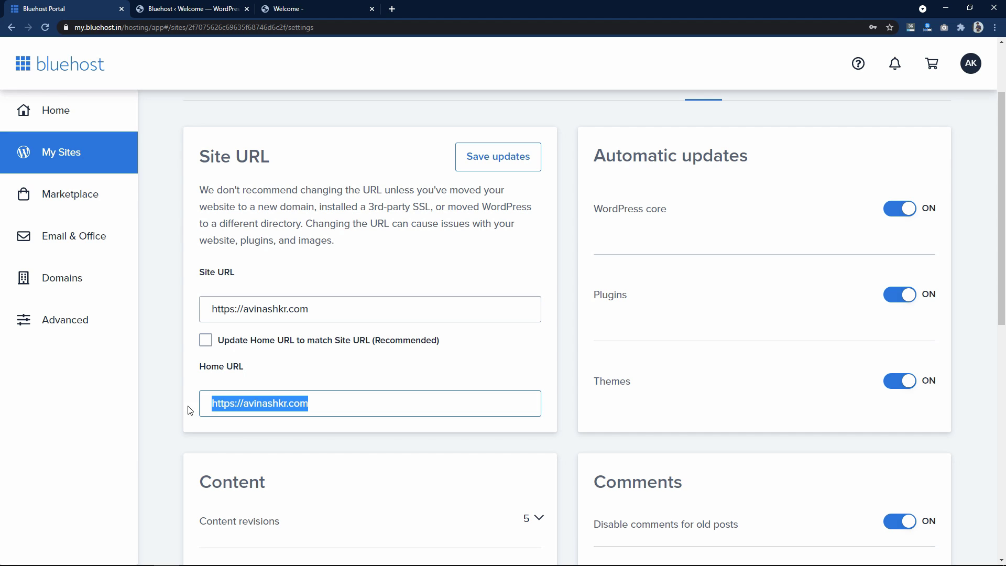
pyautogui.tripleClick(317, 311)
pyautogui.press('Home')
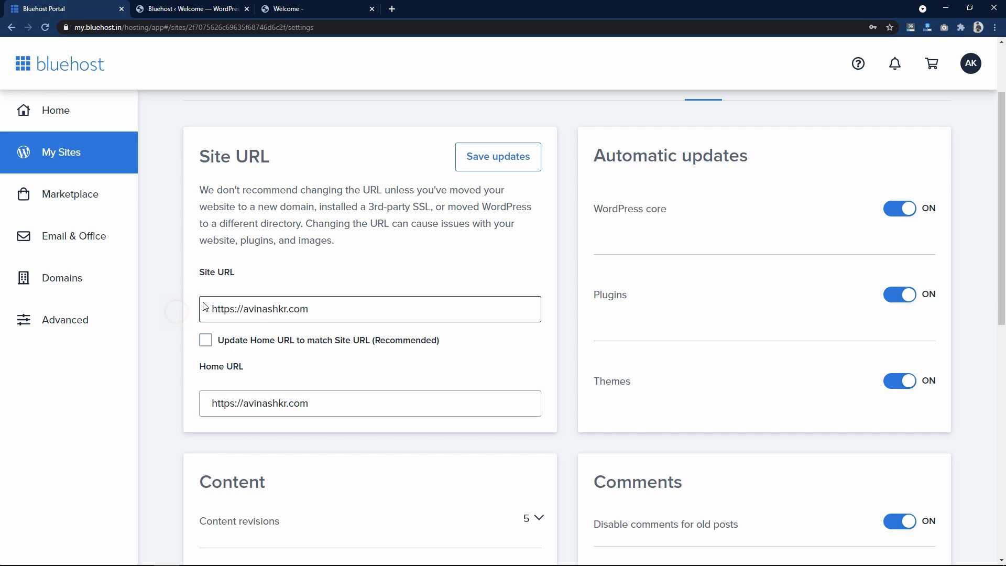
pyautogui.click(485, 166)
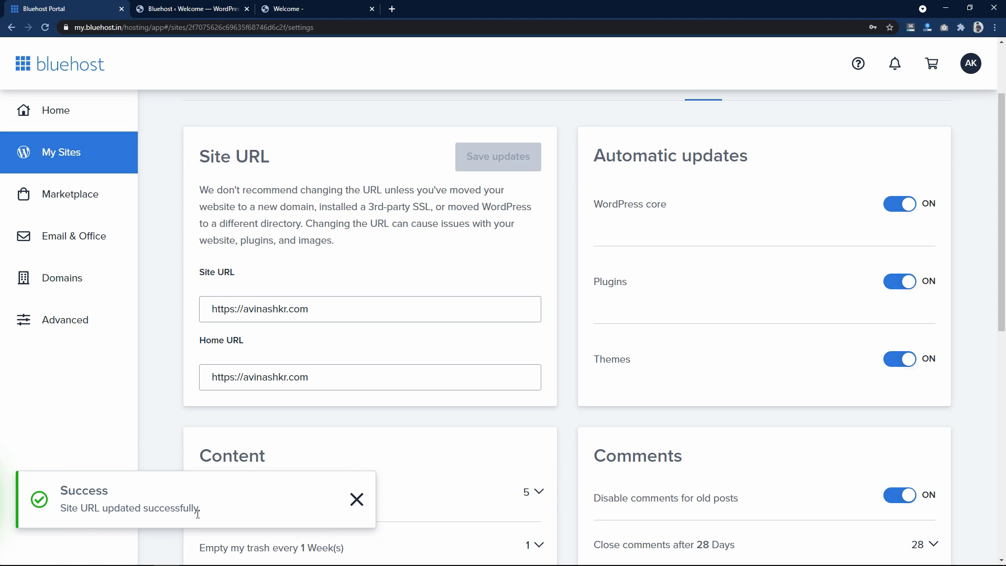
# Step: Turn on the Let's Encrypt SSL certificate under Security and close the other two site tabs
pyautogui.scroll(2, 577, 188)
pyautogui.click(577, 187)
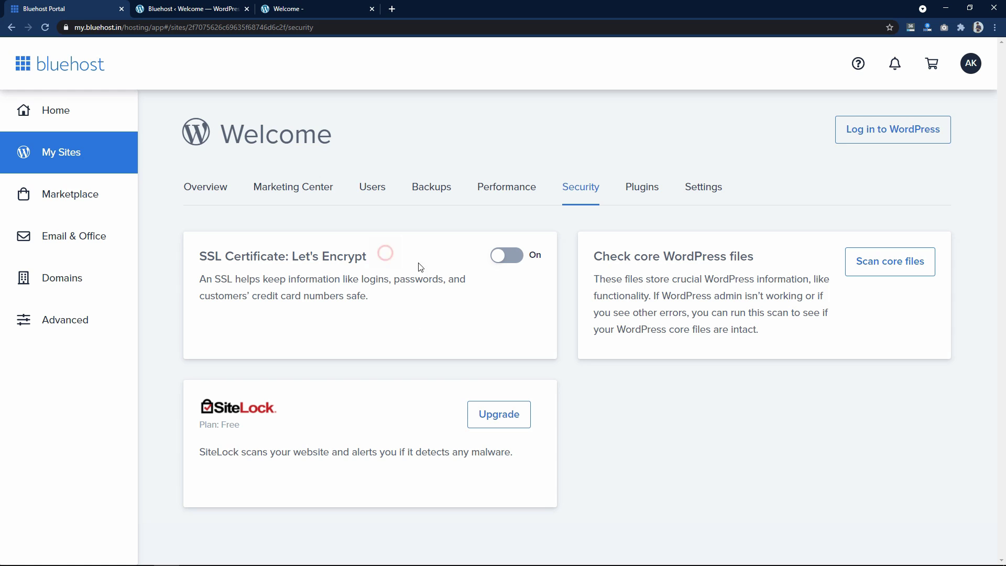
pyautogui.click(518, 255)
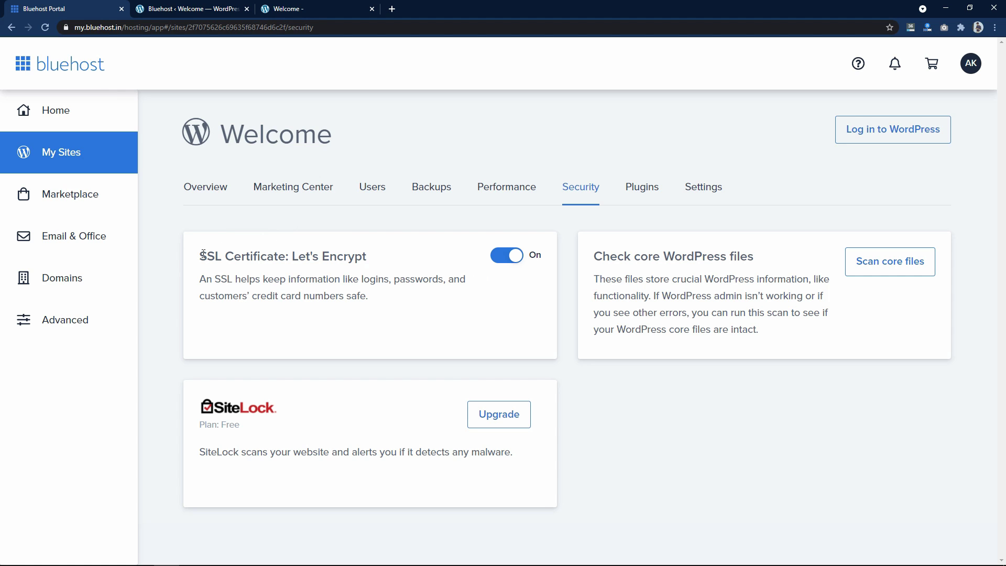
pyautogui.click(372, 9)
pyautogui.click(248, 9)
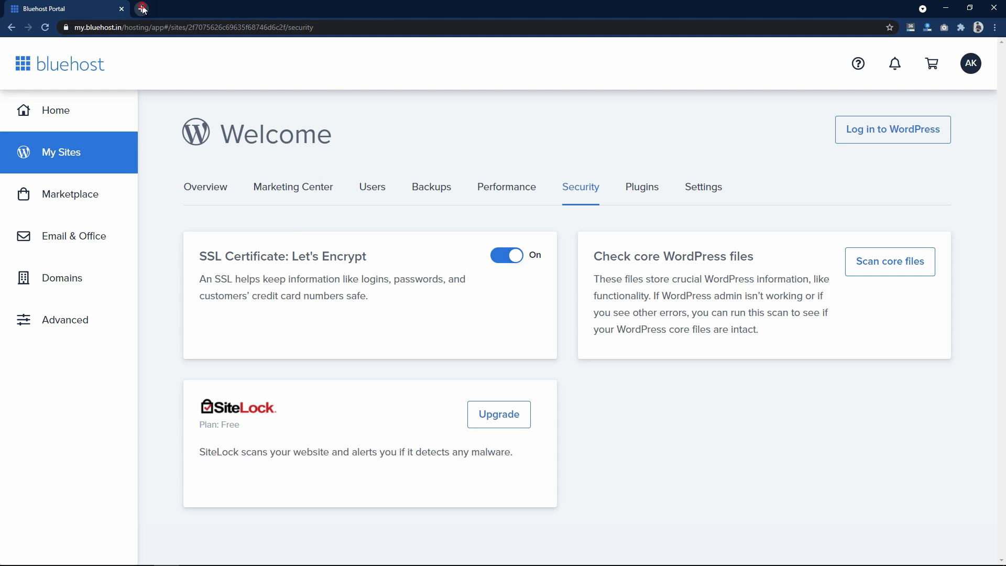
pyautogui.click(141, 9)
pyautogui.write('a')
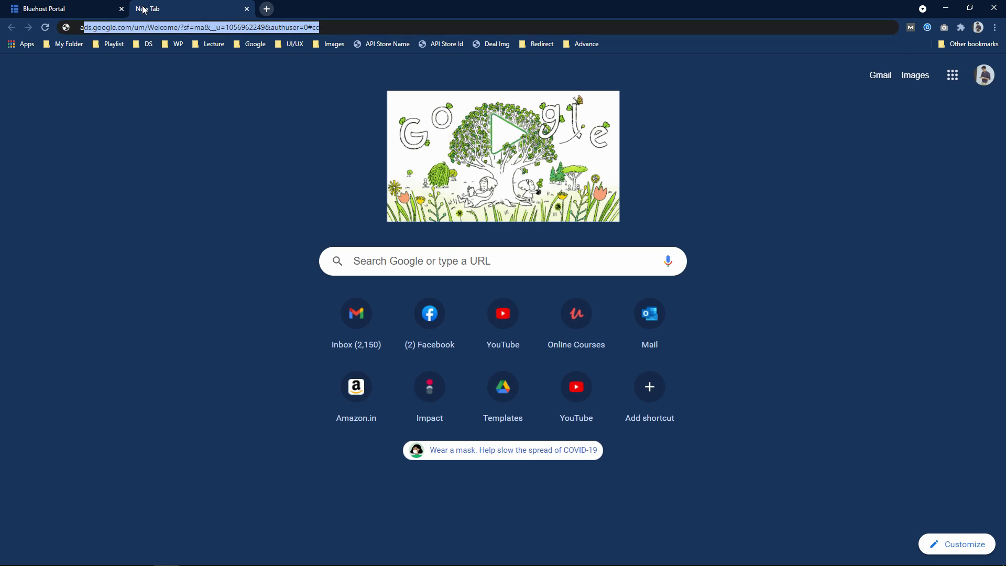
pyautogui.press('BackSpace')
pyautogui.write('avinash')
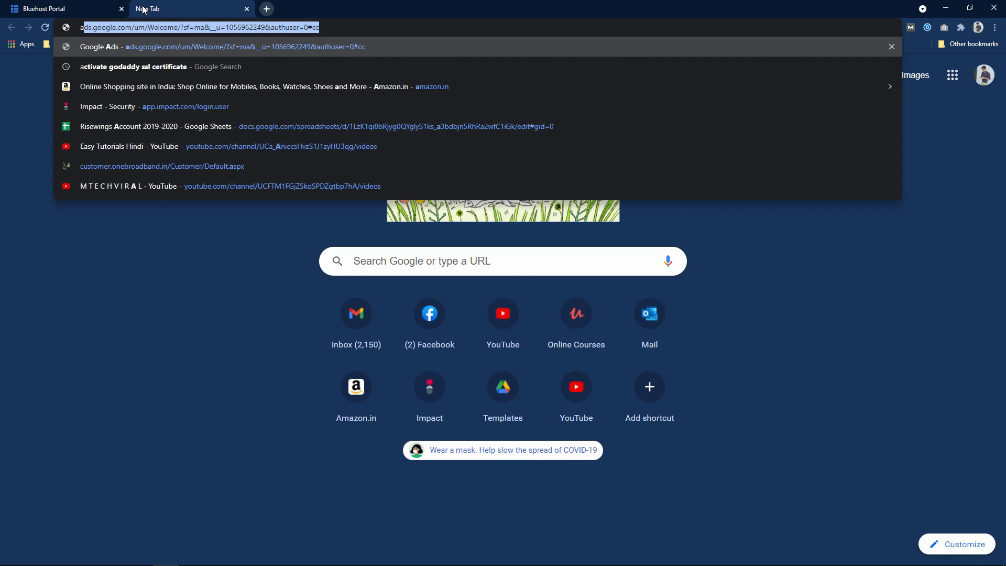
pyautogui.write('kr.com')
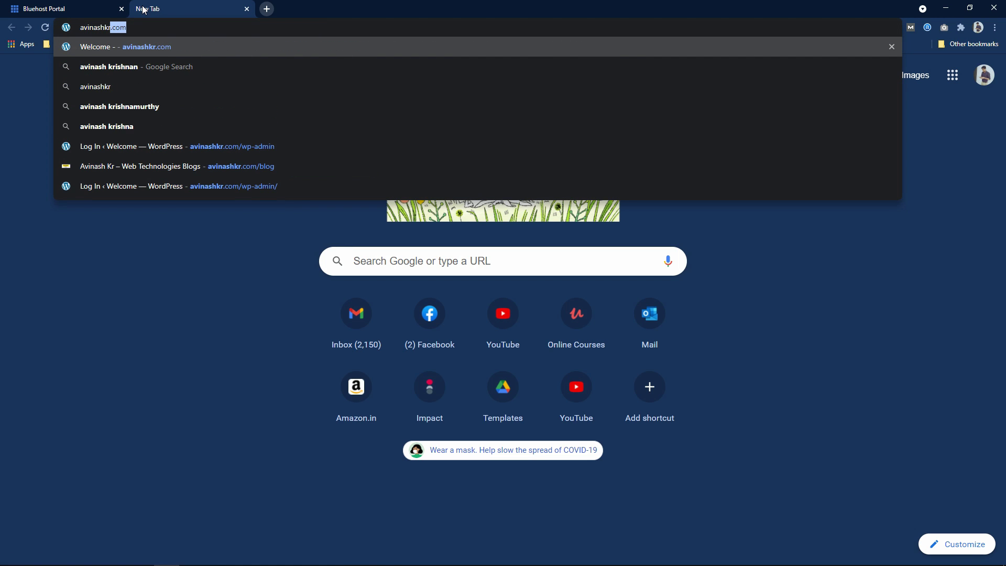
pyautogui.press('Return')
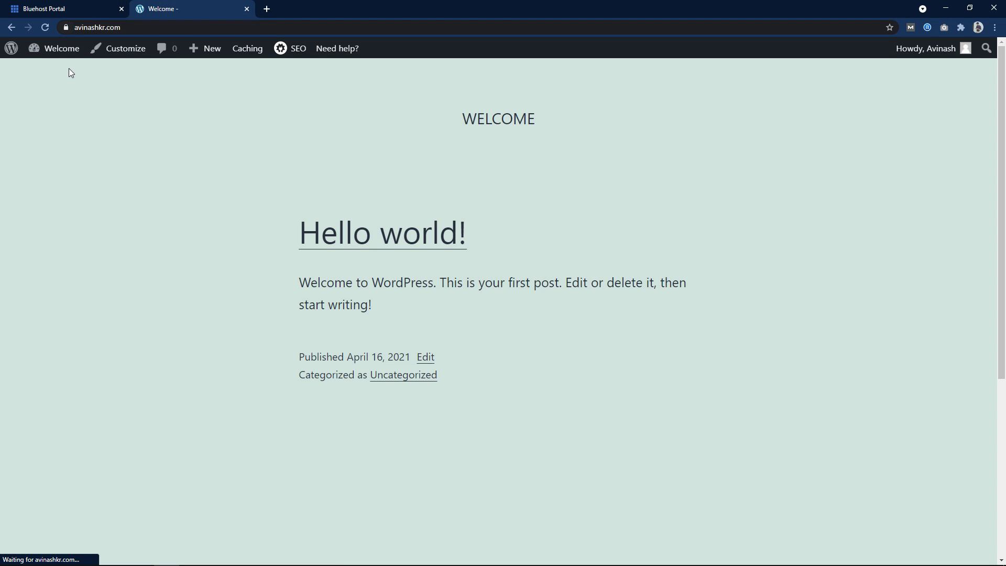
pyautogui.click(69, 28)
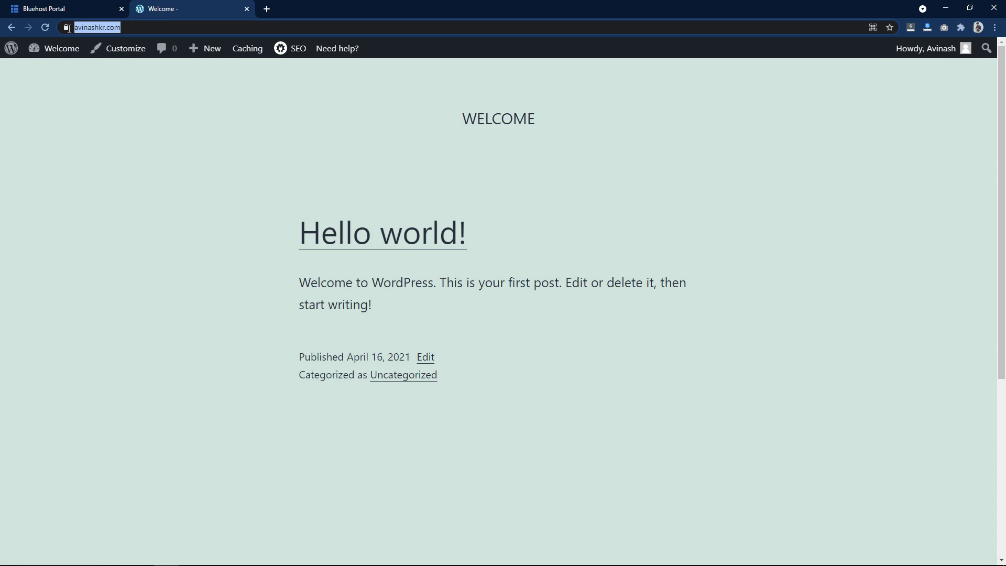
pyautogui.moveTo(157, 29); pyautogui.dragTo(55, 58)
pyautogui.click(61, 143)
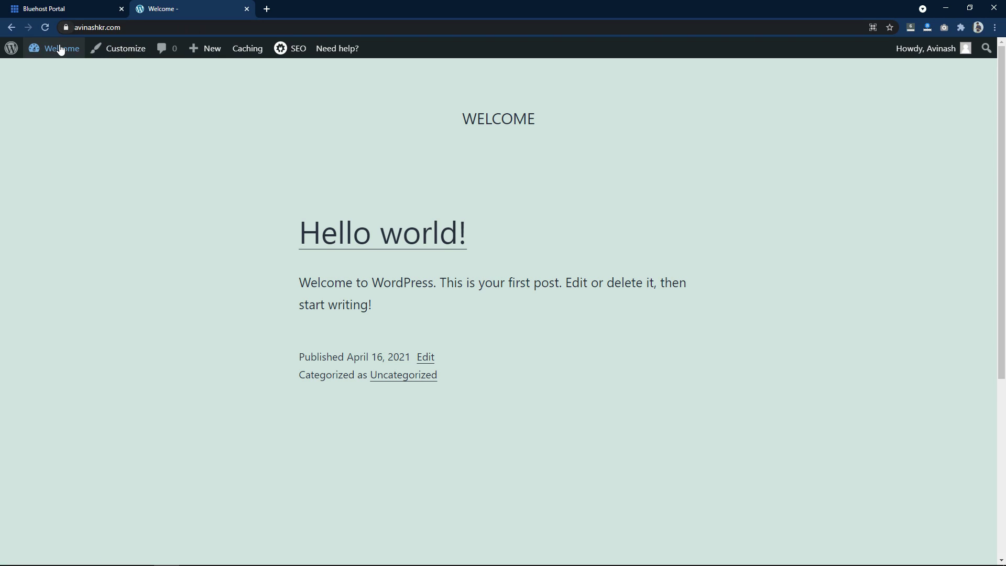
# Step: Go to Appearance > Themes and browse the WordPress.org theme directory
pyautogui.moveTo(63, 54)
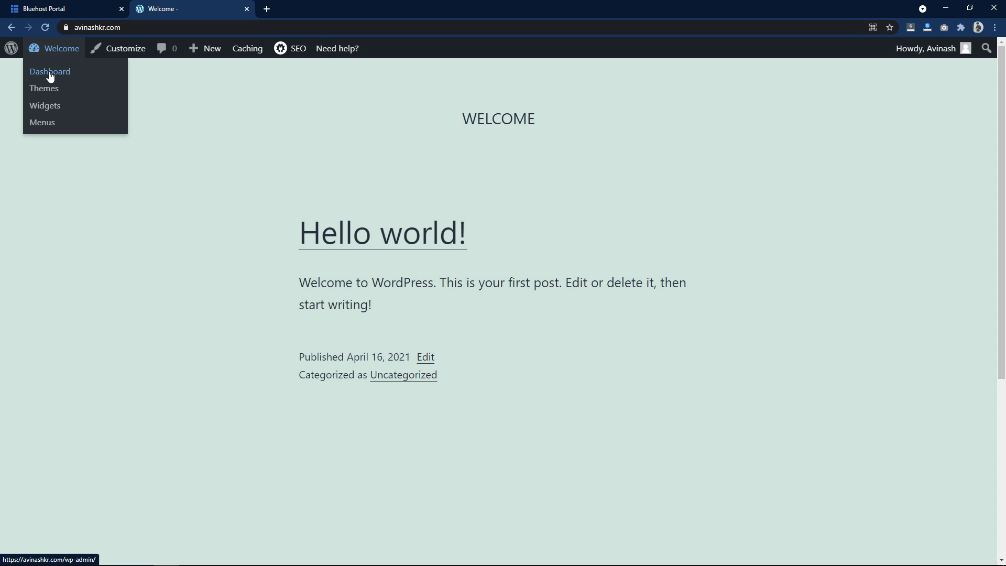
pyautogui.click(48, 74)
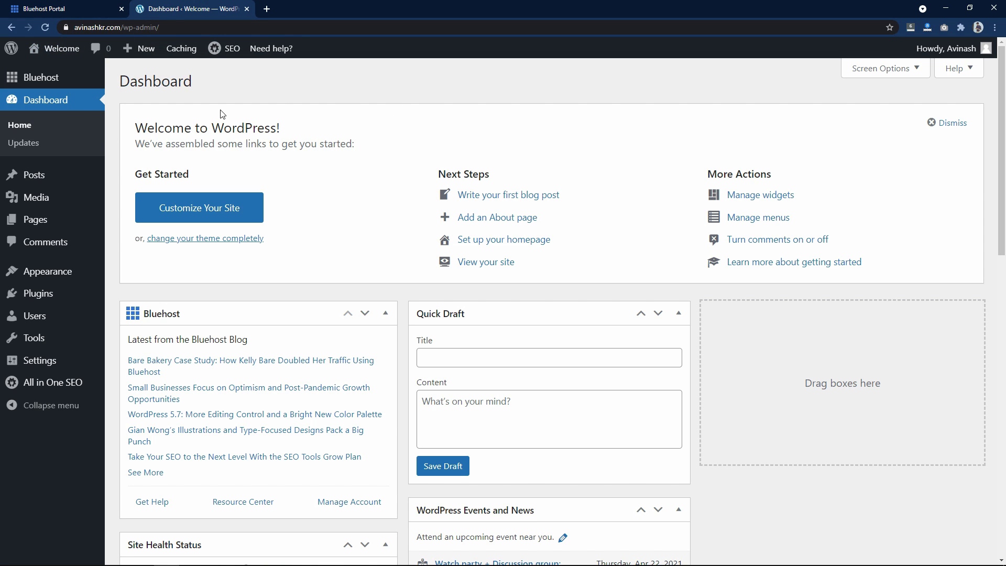
pyautogui.click(46, 276)
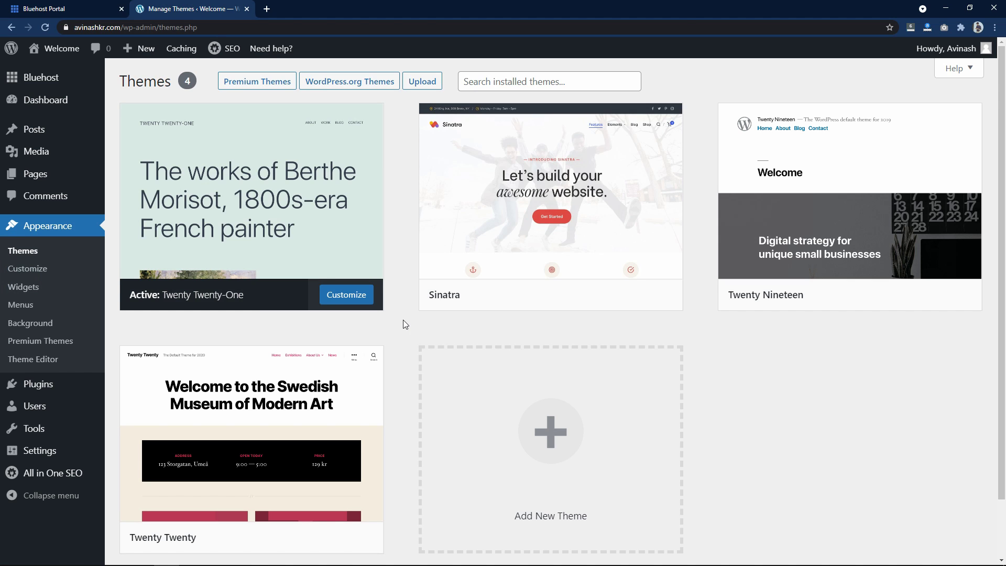
pyautogui.scroll(-2, 403, 319)
pyautogui.scroll(2, 404, 320)
pyautogui.click(369, 86)
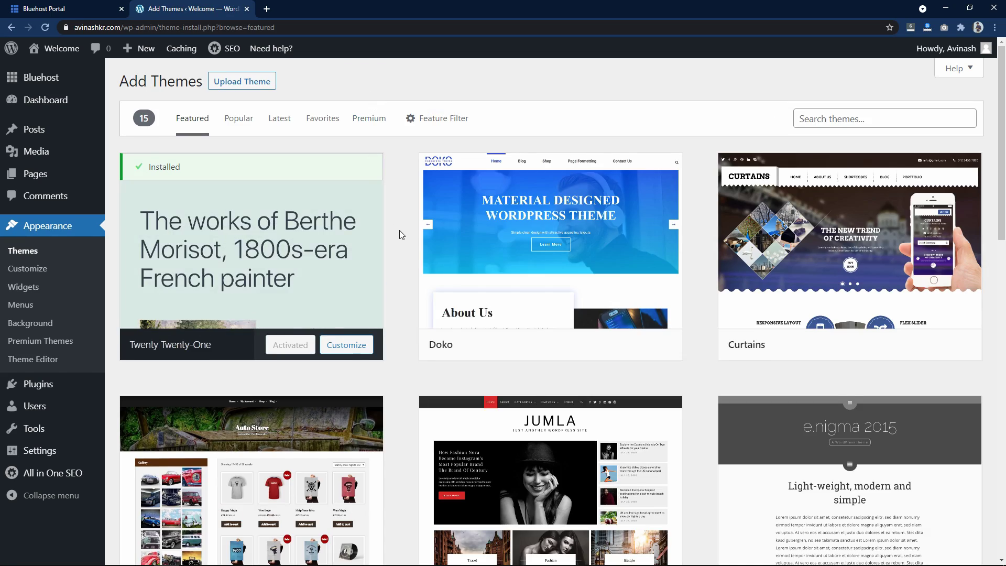
pyautogui.scroll(-5, 399, 231)
pyautogui.scroll(-10, 401, 233)
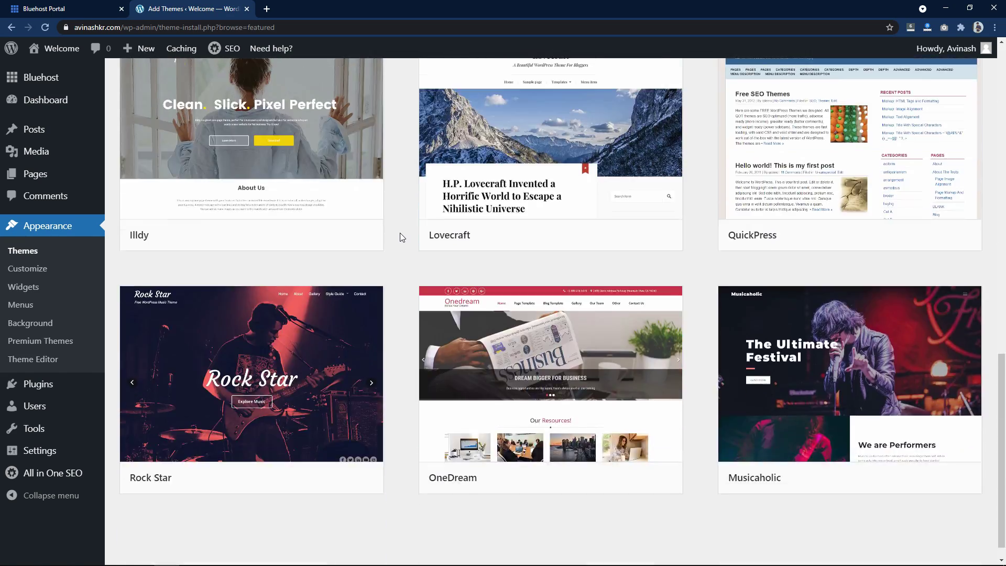
pyautogui.scroll(5, 401, 232)
pyautogui.scroll(10, 401, 232)
# Step: Search for 'astra', then install and activate the Astra theme
pyautogui.click(832, 120)
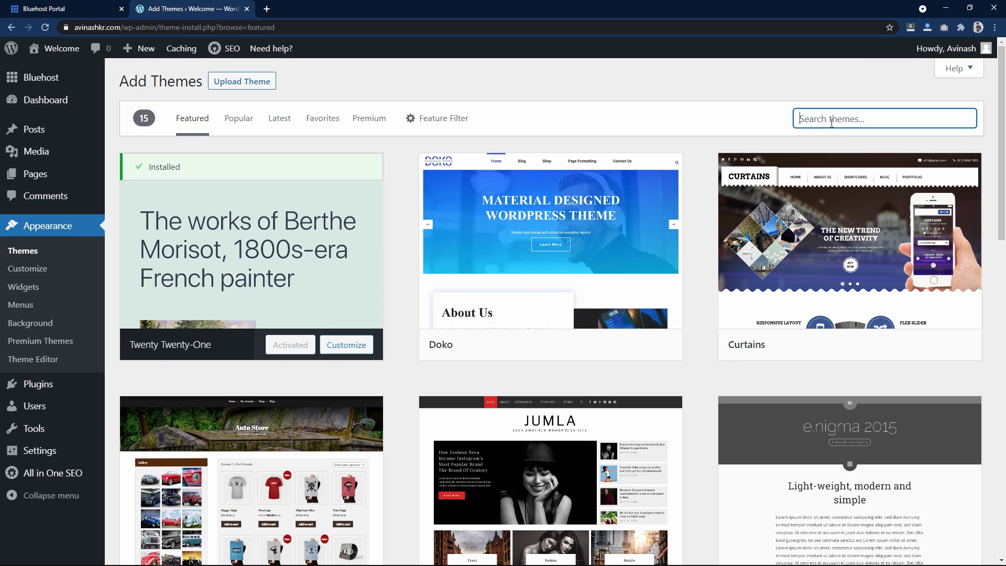
pyautogui.write('astra')
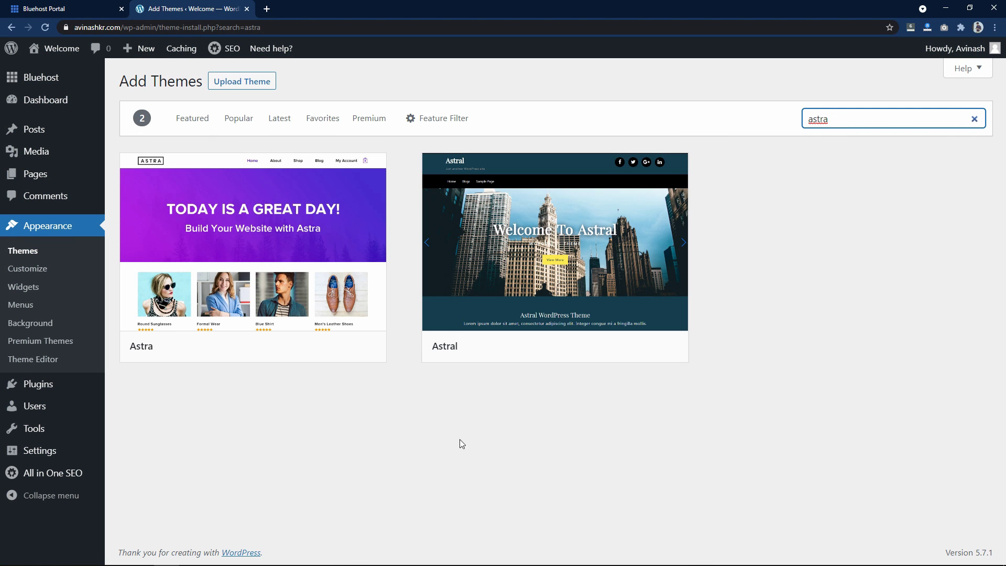
pyautogui.moveTo(233, 217)
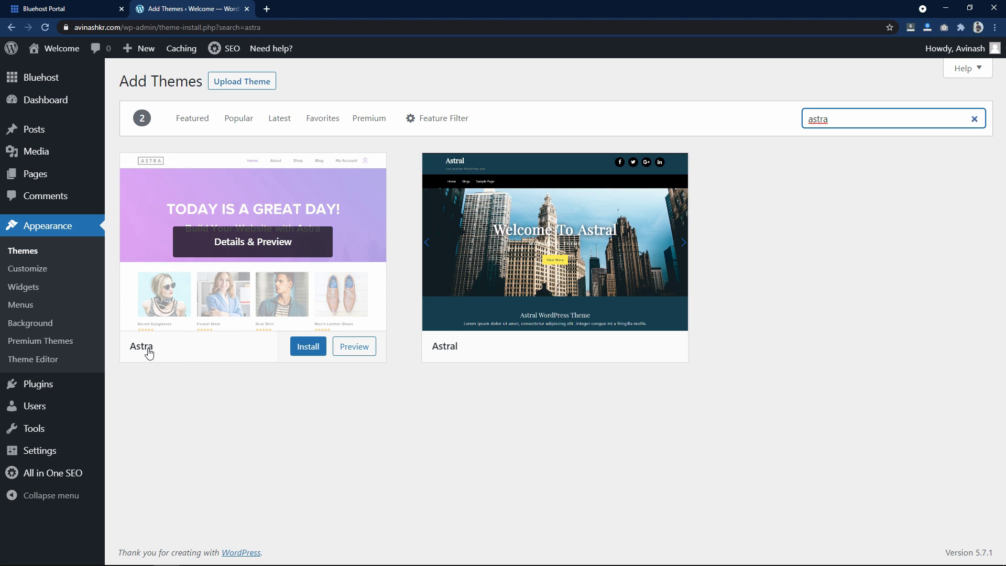
pyautogui.click(306, 355)
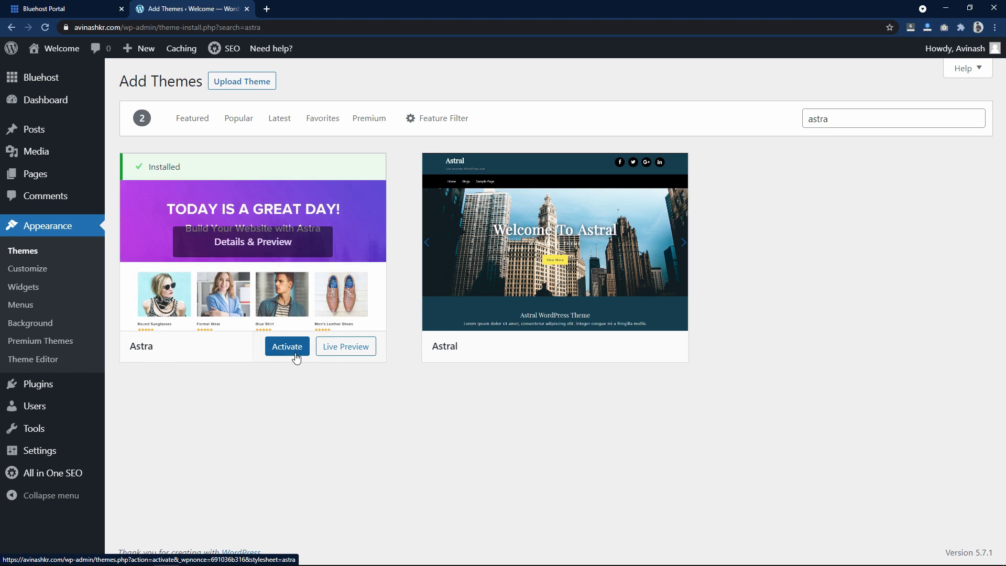
pyautogui.click(297, 357)
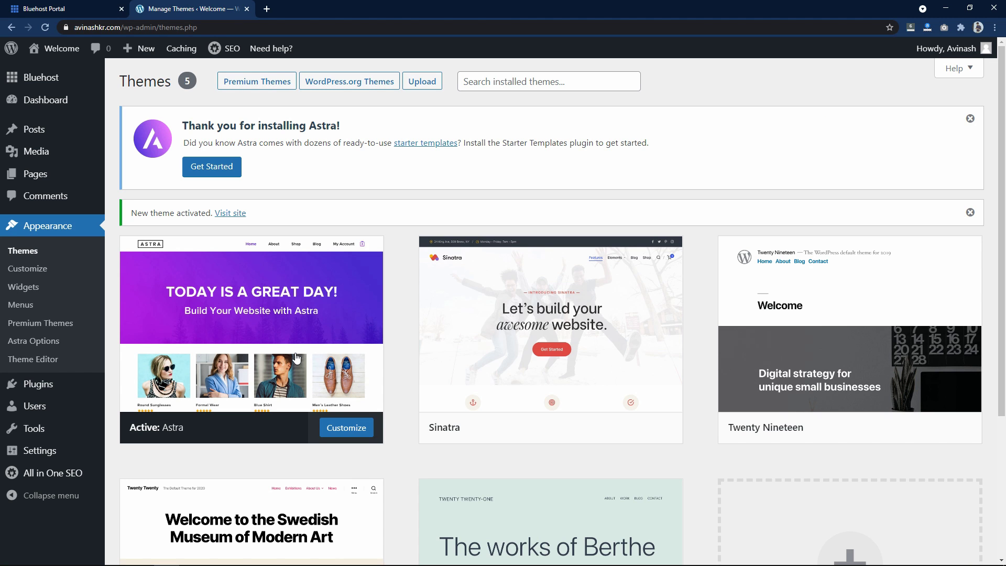
pyautogui.moveTo(185, 126); pyautogui.dragTo(365, 130)
pyautogui.click(356, 126)
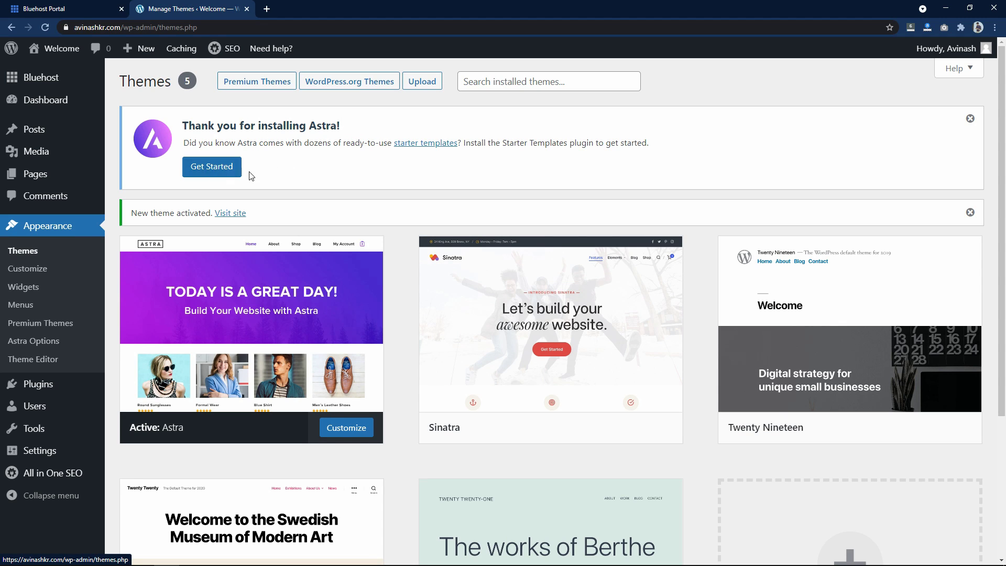
# Step: Start Astra's Starter Templates with Elementor as the page builder and browse the template grid
pyautogui.click(218, 176)
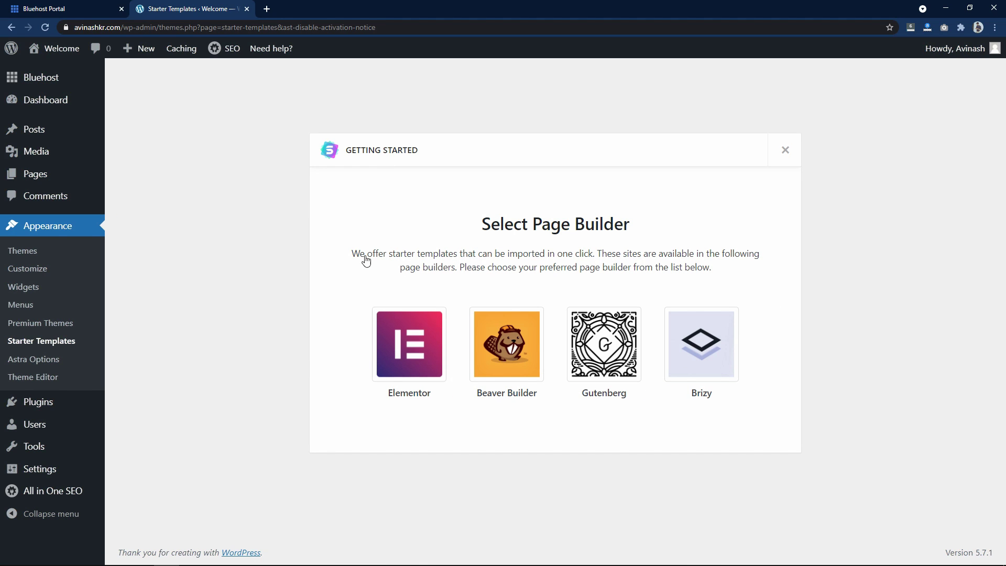
pyautogui.click(410, 351)
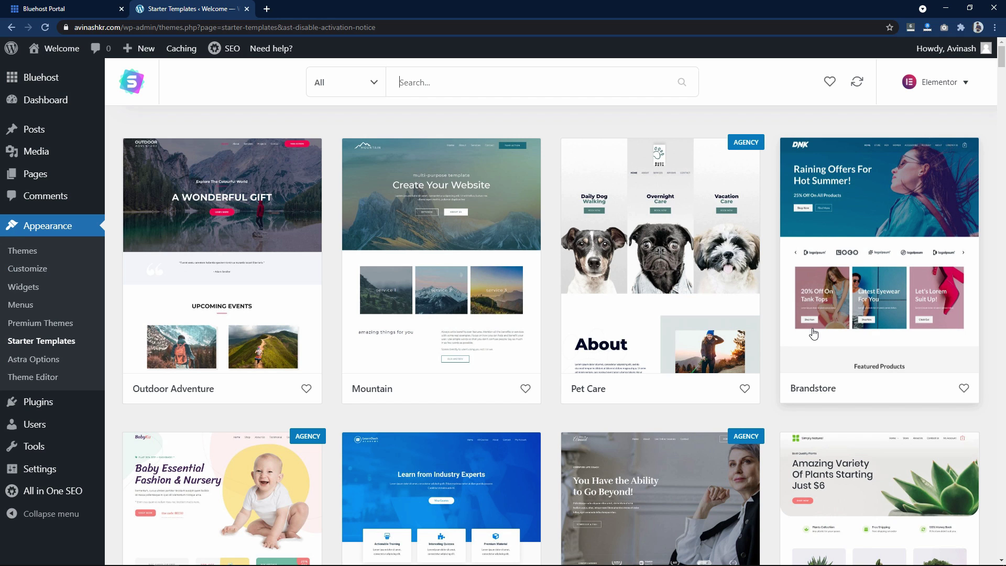
pyautogui.scroll(-4, 331, 222)
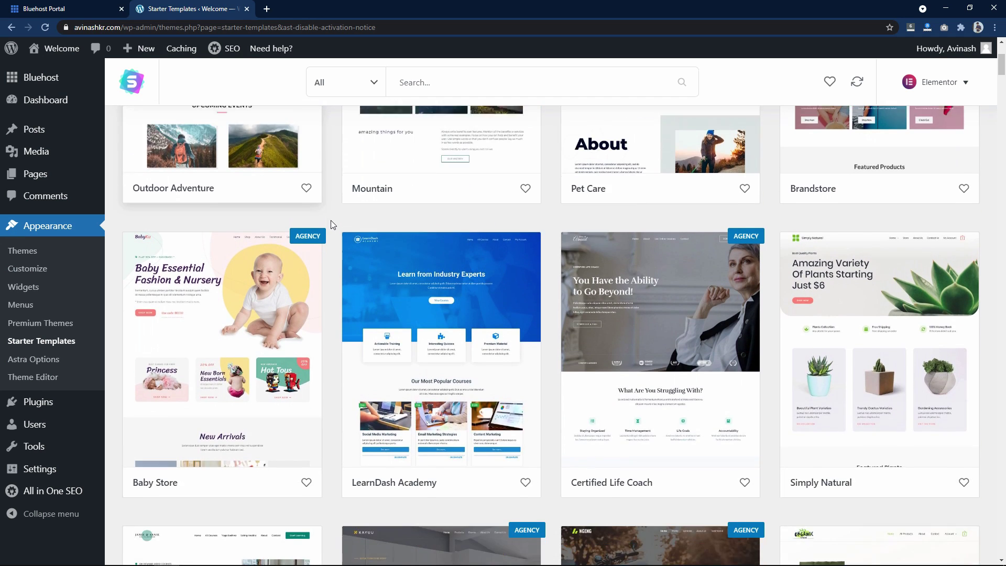
pyautogui.scroll(-6, 332, 222)
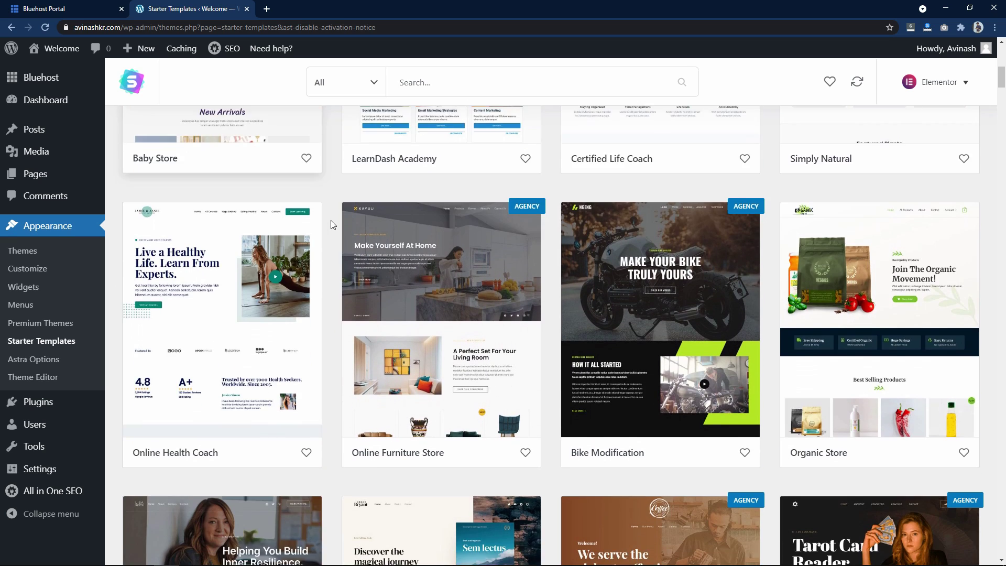
pyautogui.scroll(-8, 332, 221)
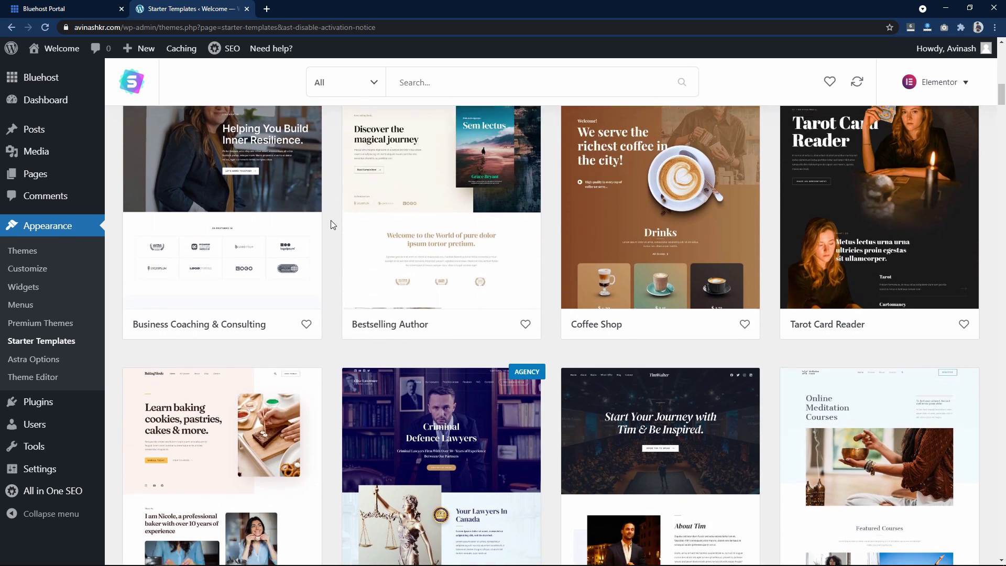
pyautogui.scroll(-10, 331, 220)
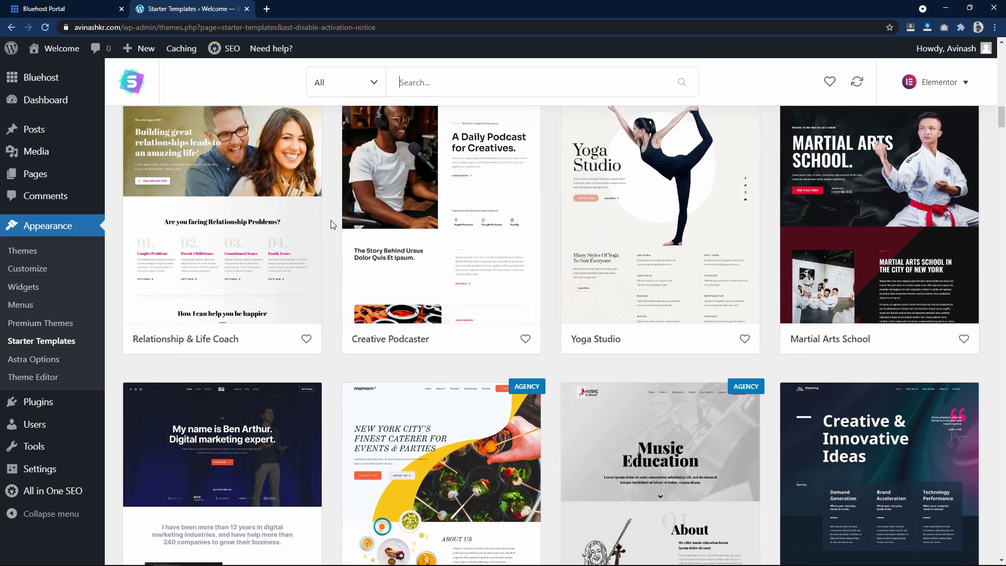
pyautogui.scroll(-8, 331, 220)
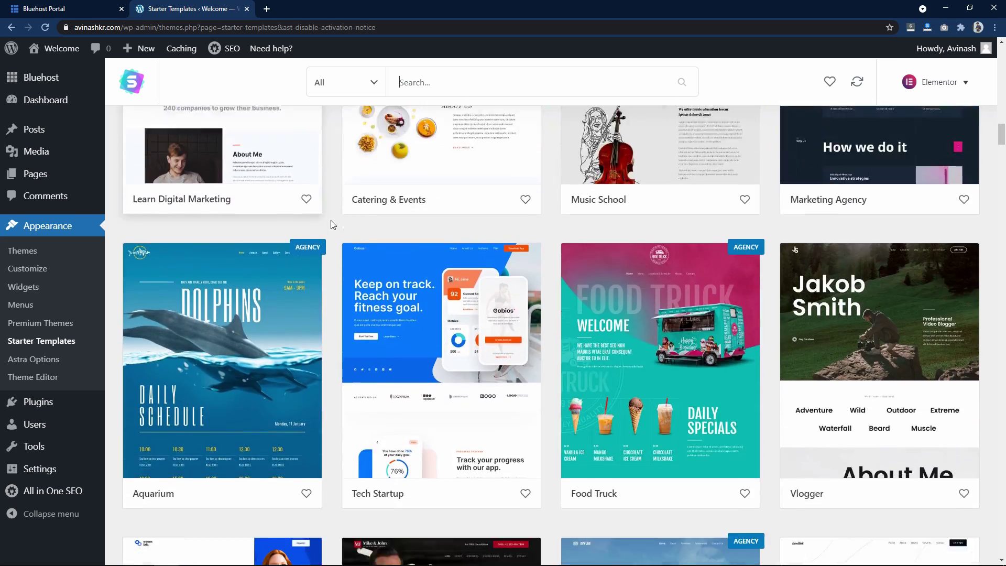
pyautogui.scroll(-11, 331, 220)
pyautogui.scroll(2, 331, 221)
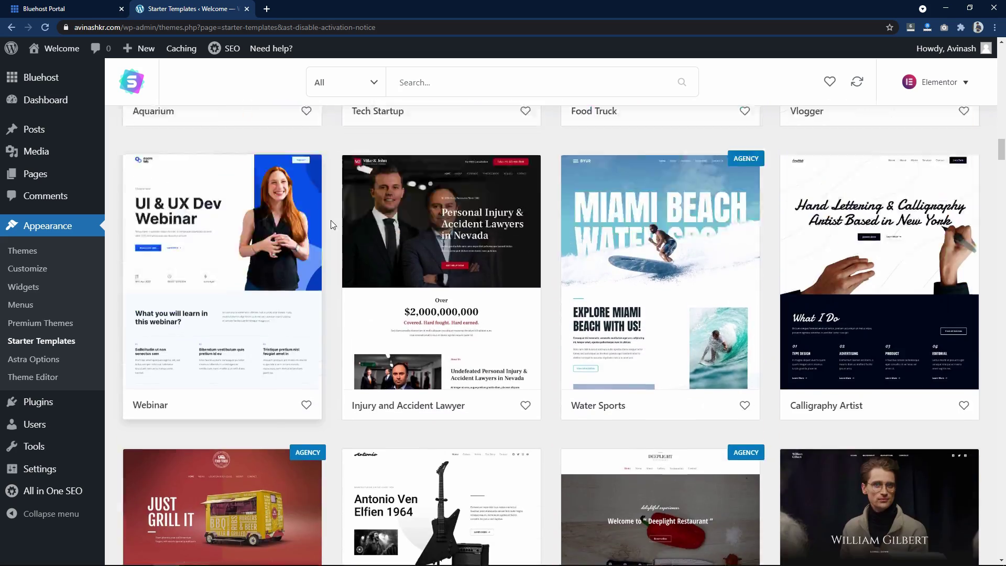
pyautogui.scroll(20, 331, 220)
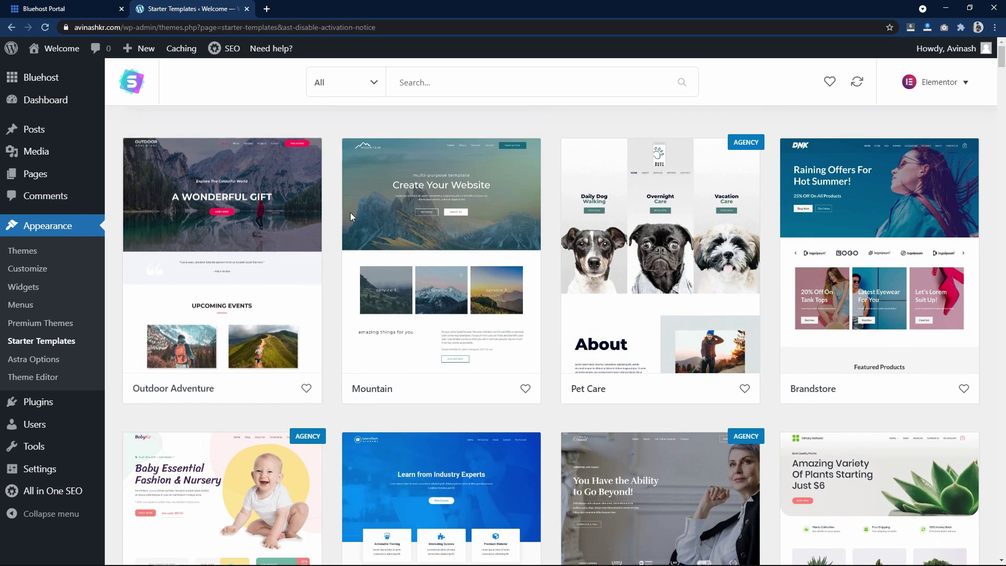
# Step: Search the templates for 'agency' and open the Digital Agency template
pyautogui.click(435, 82)
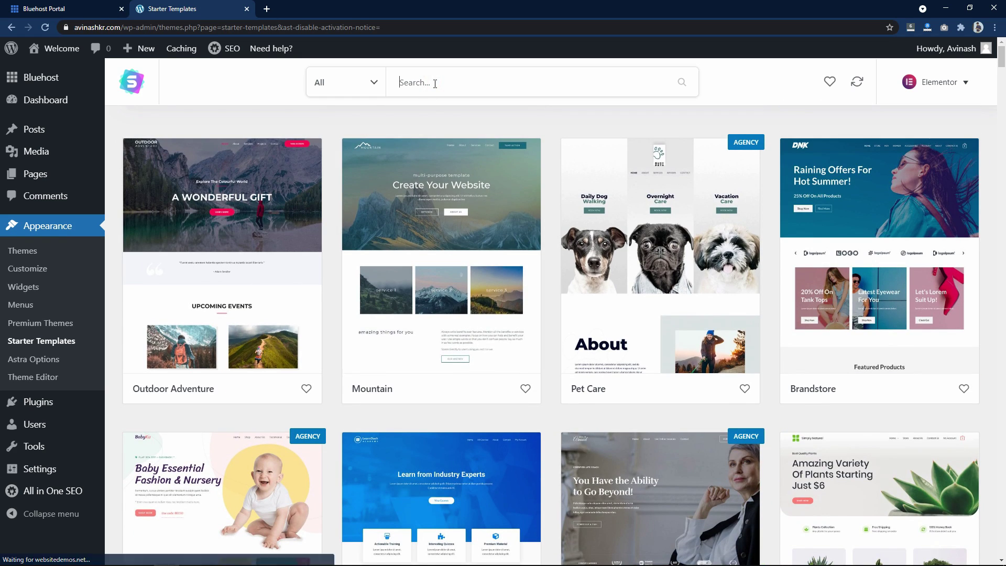
pyautogui.write('agency')
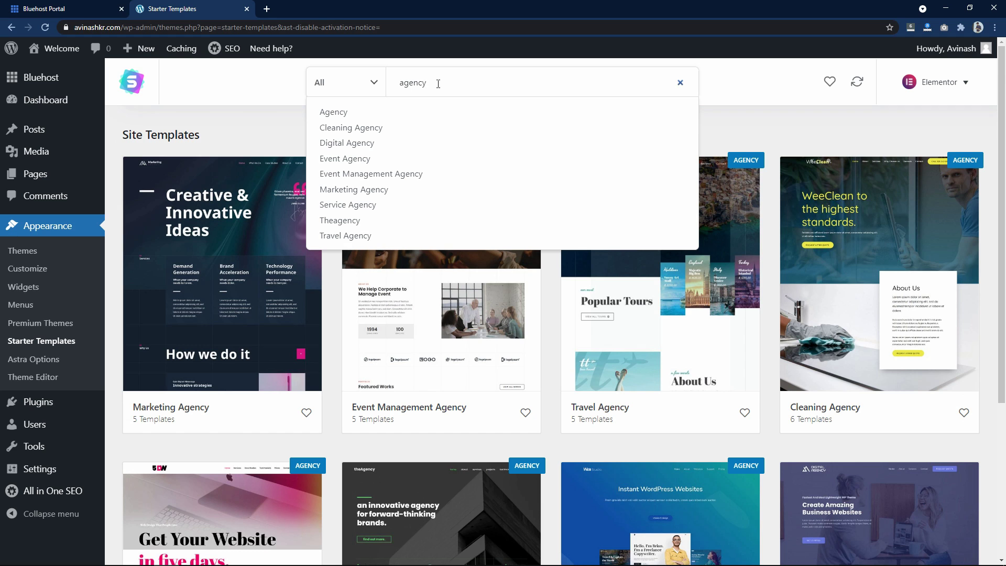
pyautogui.click(349, 113)
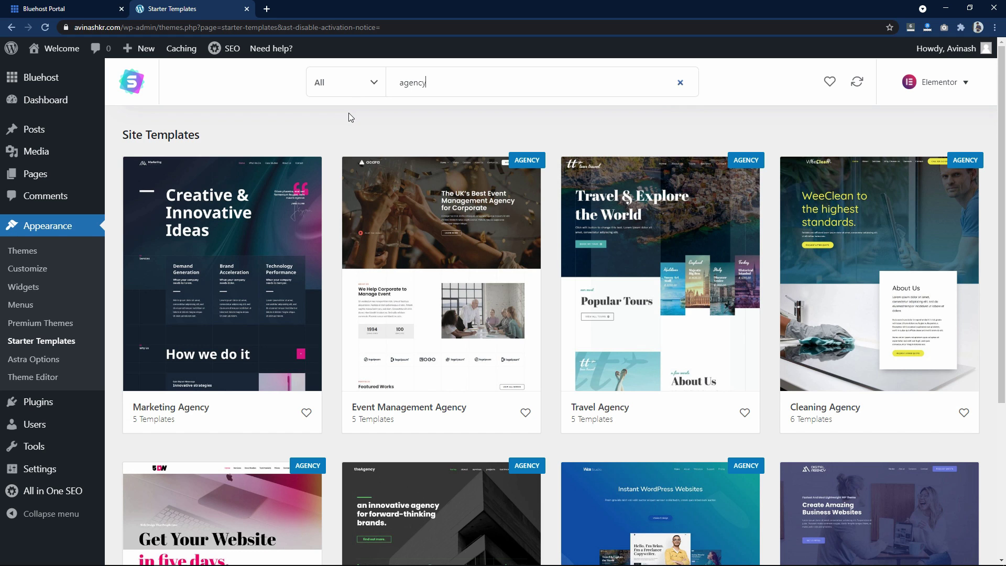
pyautogui.moveTo(441, 86); pyautogui.dragTo(364, 92)
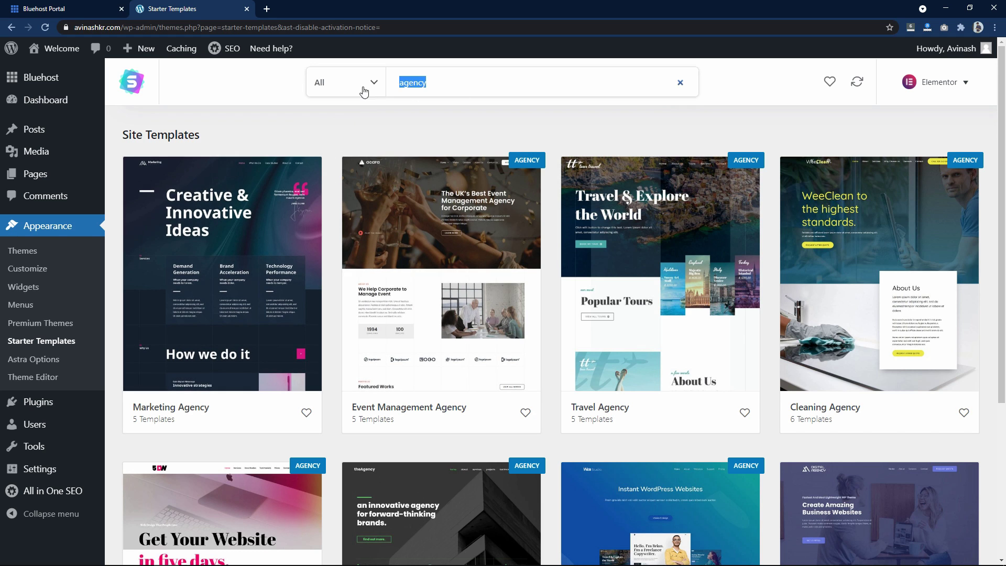
pyautogui.scroll(-4, 335, 210)
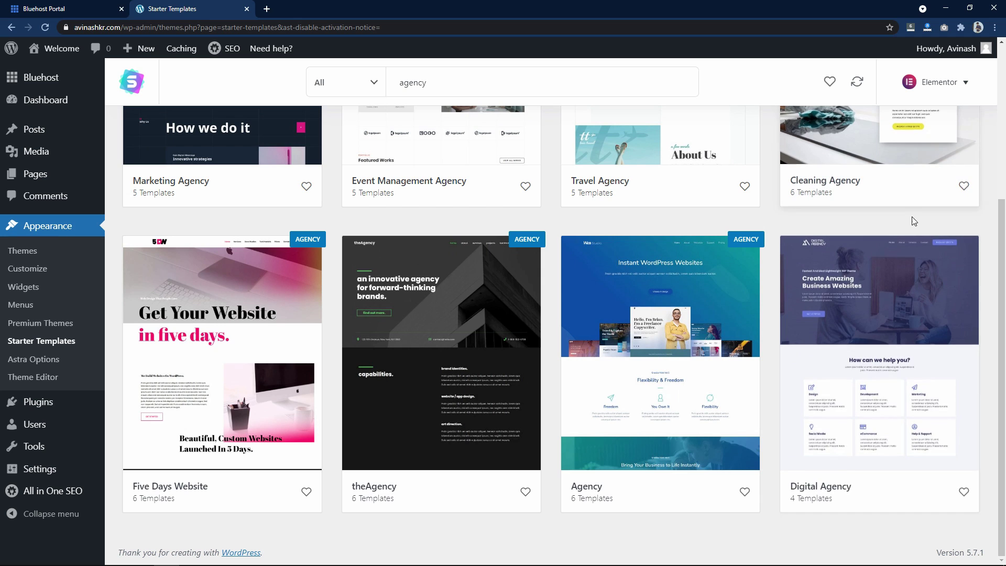
pyautogui.click(871, 381)
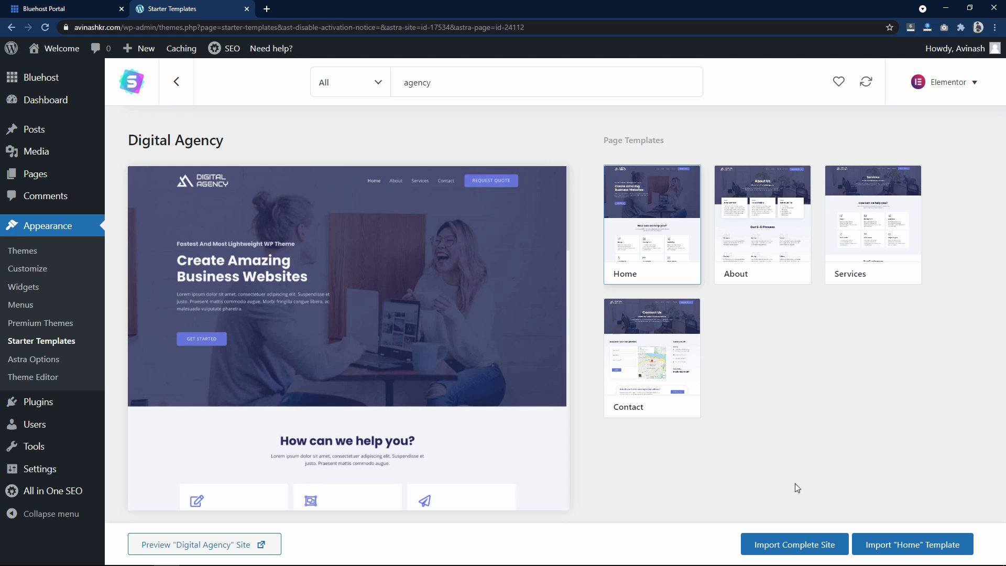
# Step: Import the complete Digital Agency site, choosing Beginner and Myself/My company
pyautogui.click(802, 554)
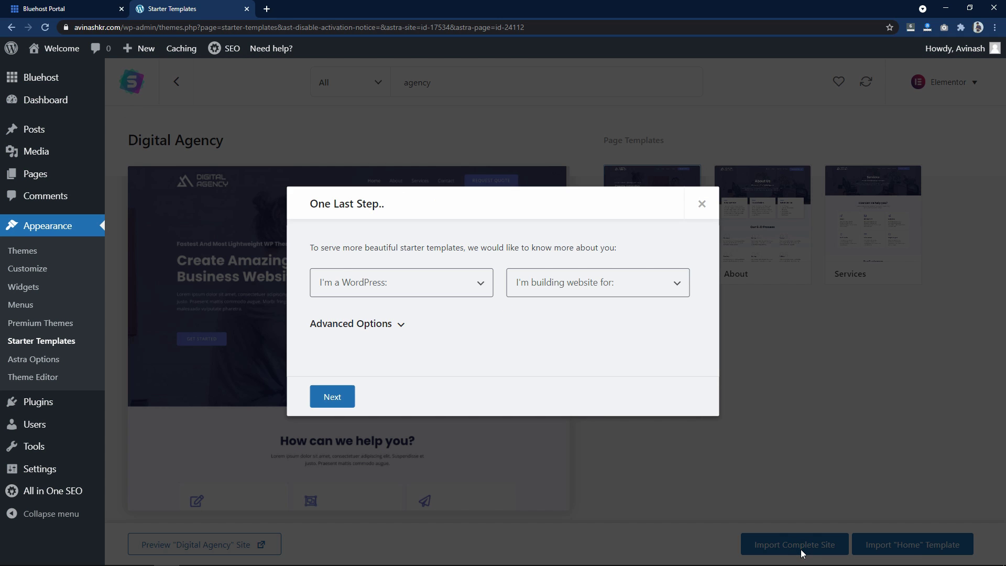
pyautogui.click(493, 295)
pyautogui.click(438, 313)
pyautogui.click(558, 287)
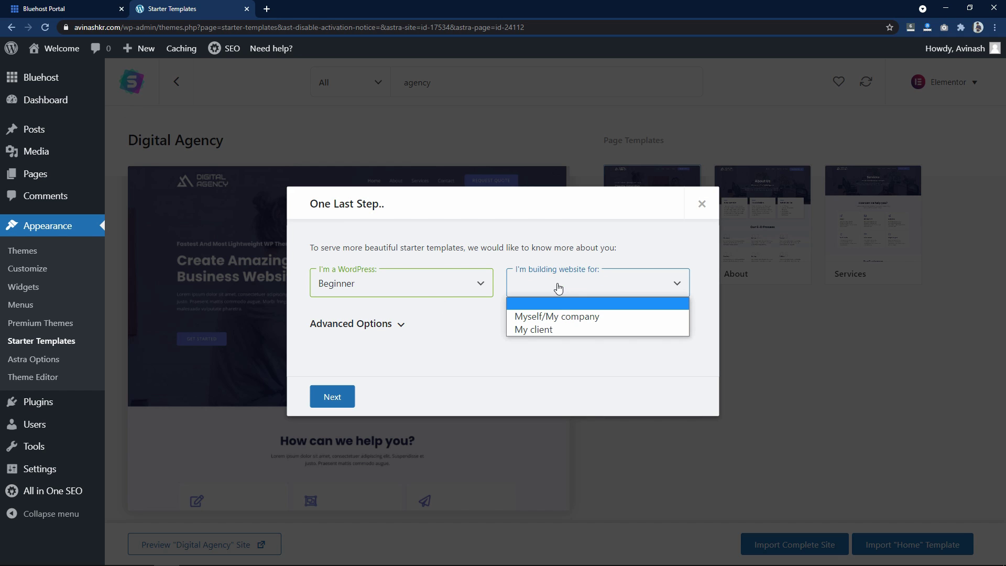
pyautogui.click(570, 317)
pyautogui.click(558, 333)
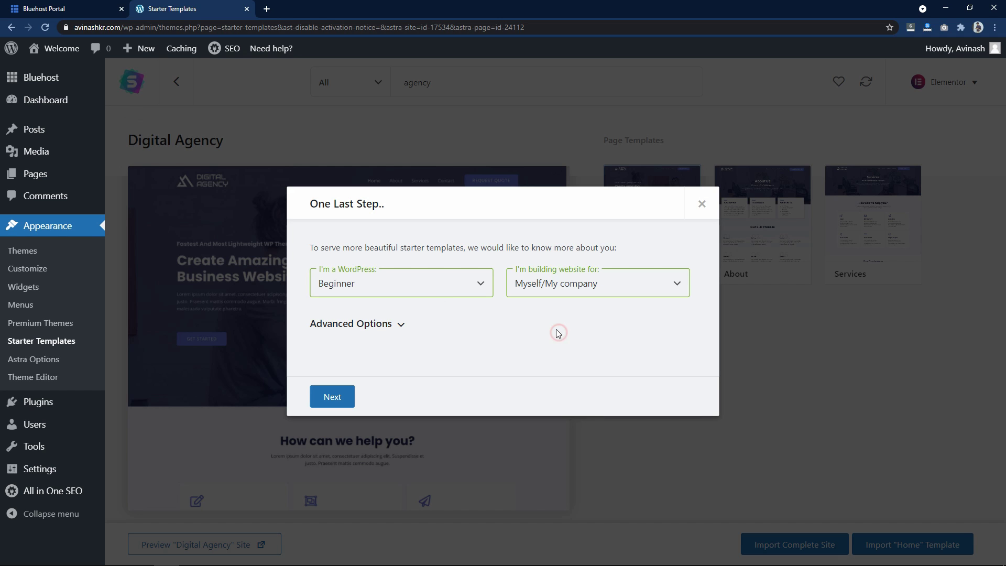
pyautogui.click(330, 399)
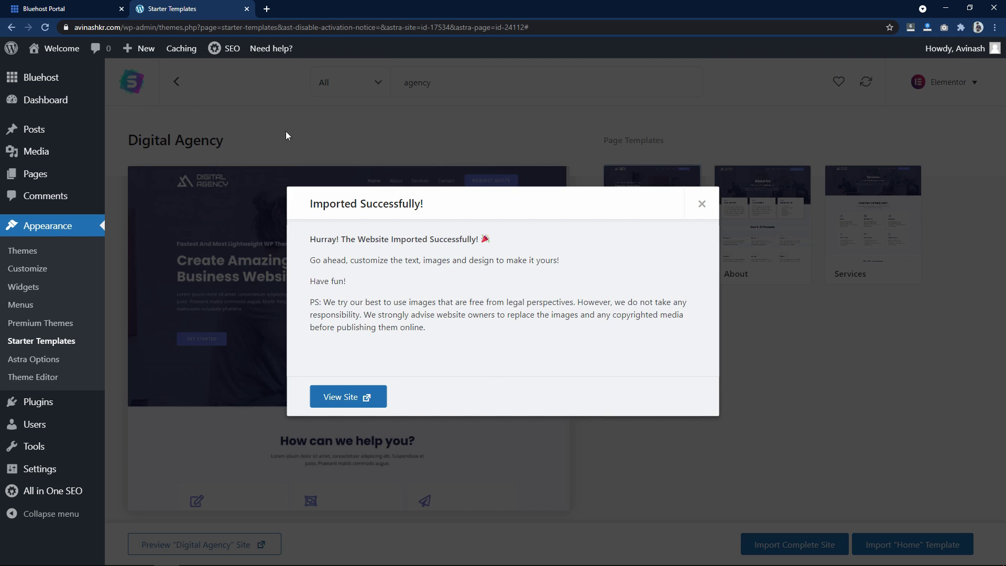
pyautogui.moveTo(309, 212); pyautogui.dragTo(431, 209)
pyautogui.click(431, 209)
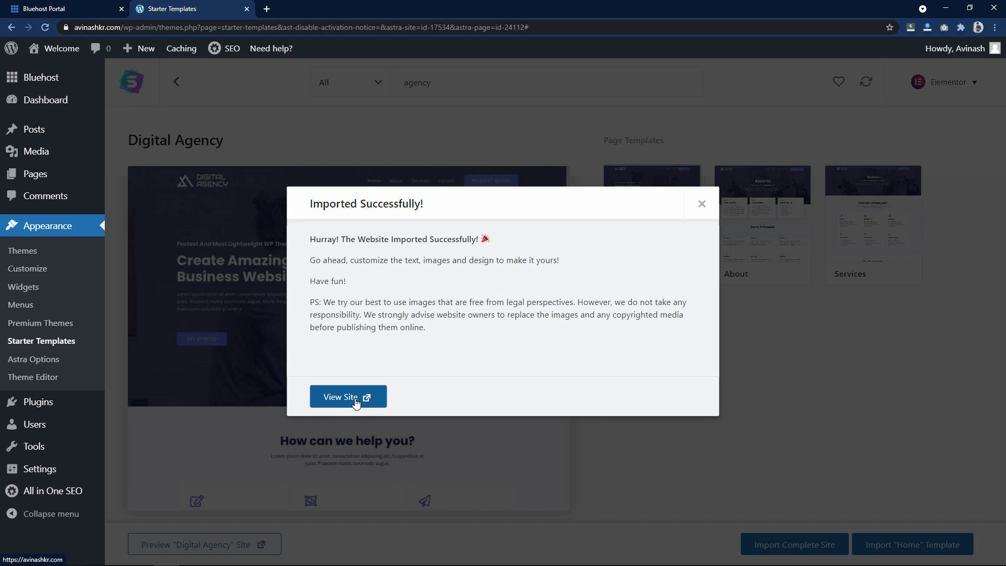
# Step: View the imported Digital Agency home page, scrolling through its sections and back to the top
pyautogui.click(356, 399)
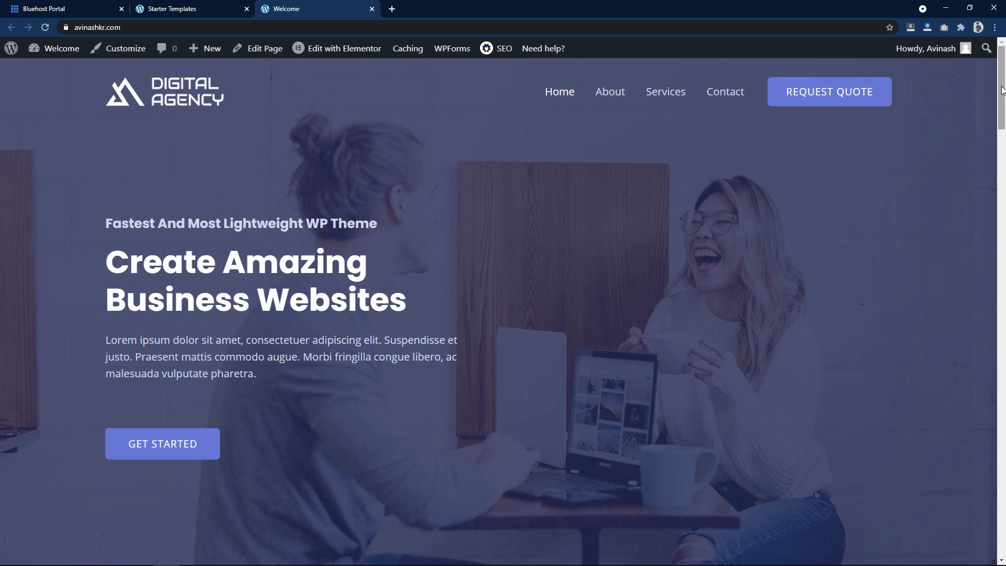
pyautogui.moveTo(1002, 90); pyautogui.dragTo(1004, 519)
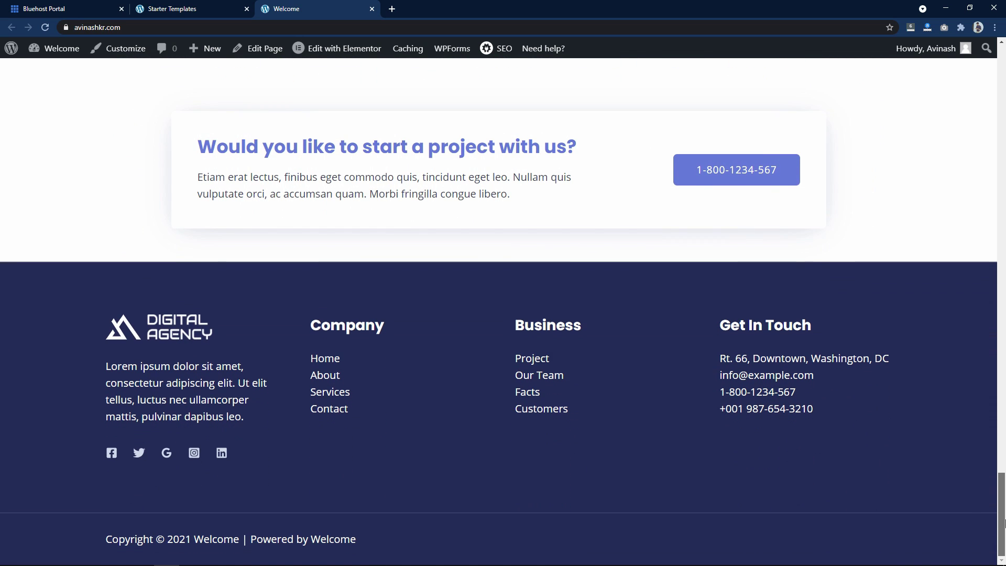
pyautogui.scroll(9, 970, 499)
pyautogui.scroll(20, 970, 503)
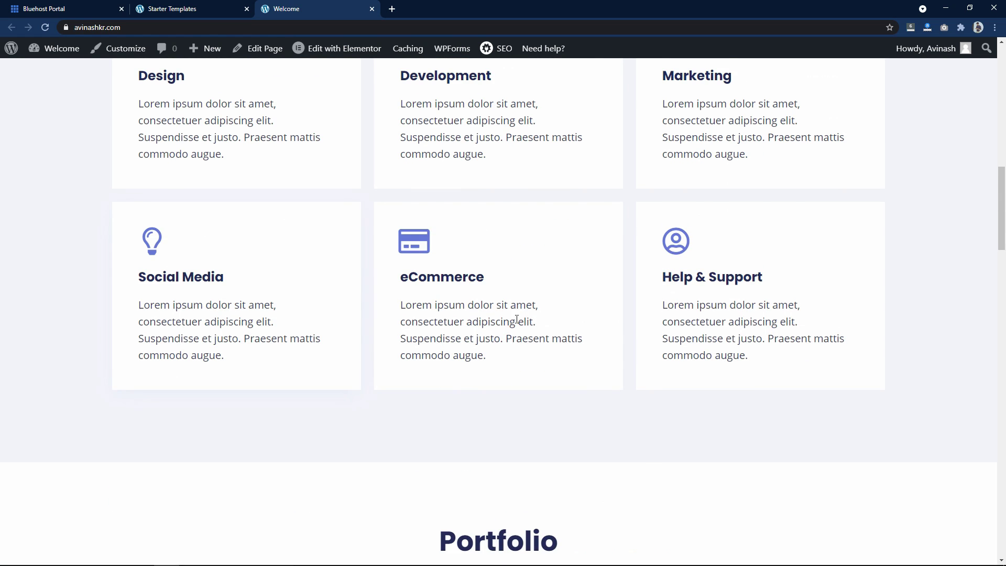
pyautogui.scroll(15, 517, 319)
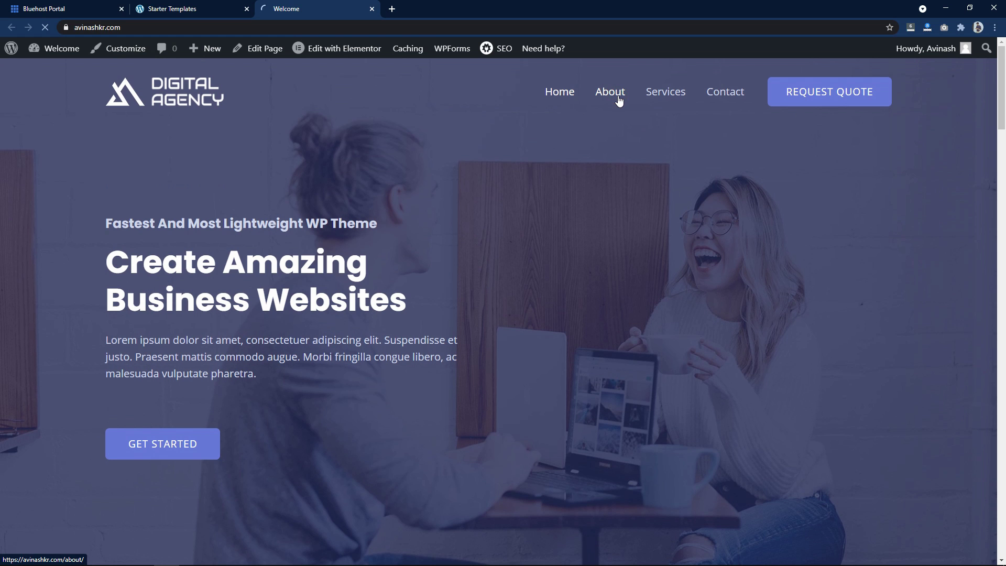
pyautogui.scroll(-10, 755, 290)
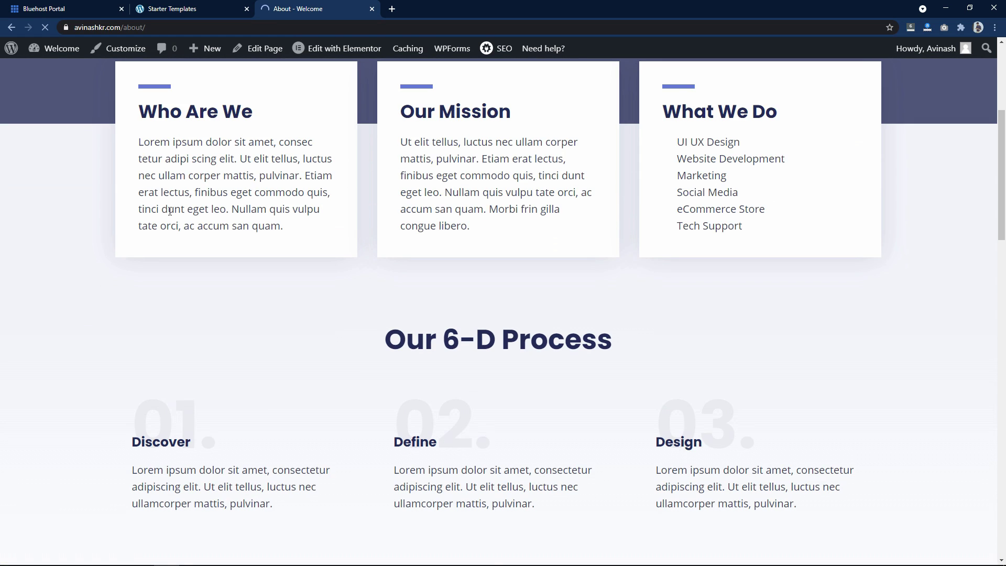
pyautogui.scroll(-9, 334, 327)
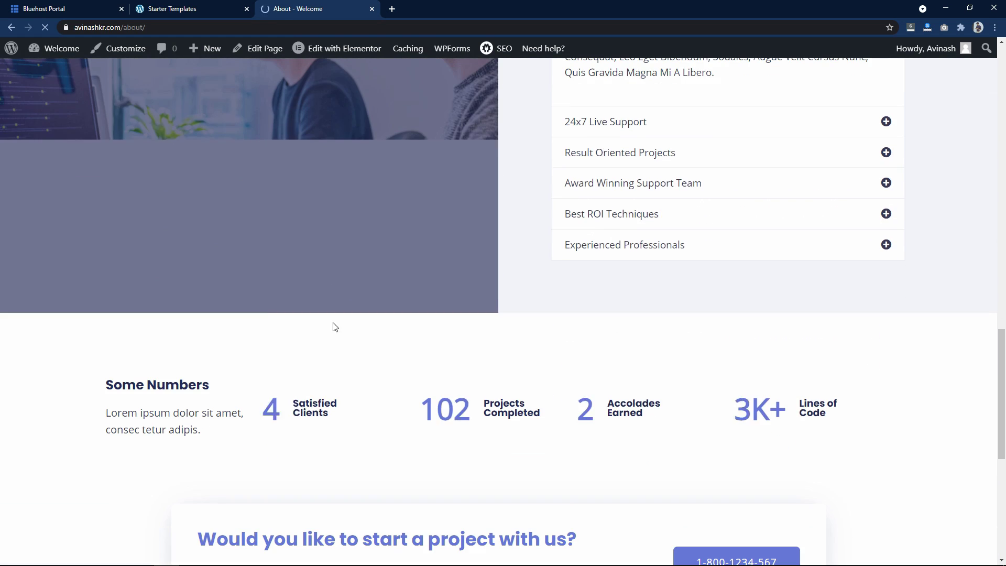
pyautogui.click(887, 244)
pyautogui.click(870, 167)
pyautogui.scroll(-5, 620, 332)
pyautogui.scroll(20, 620, 332)
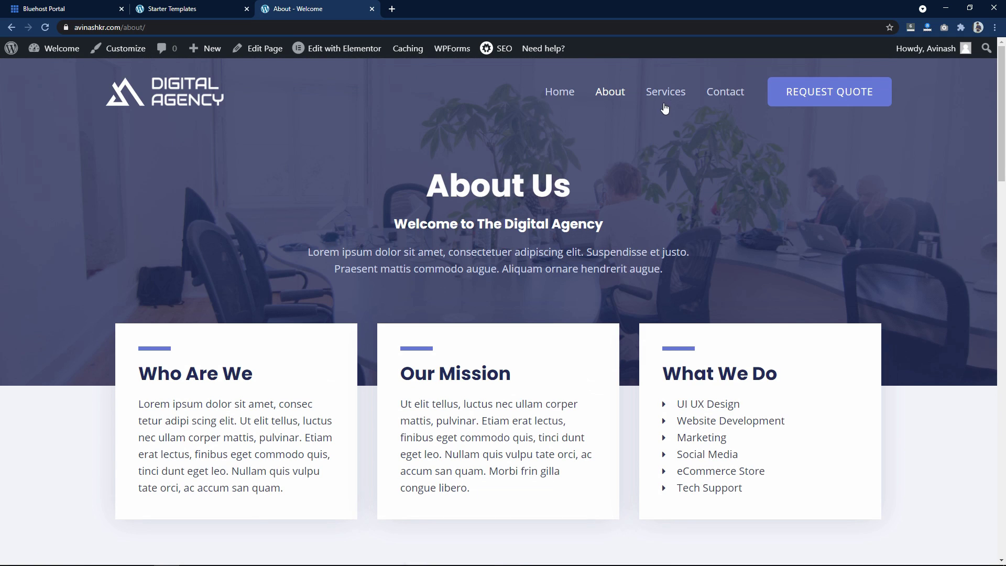
pyautogui.click(666, 99)
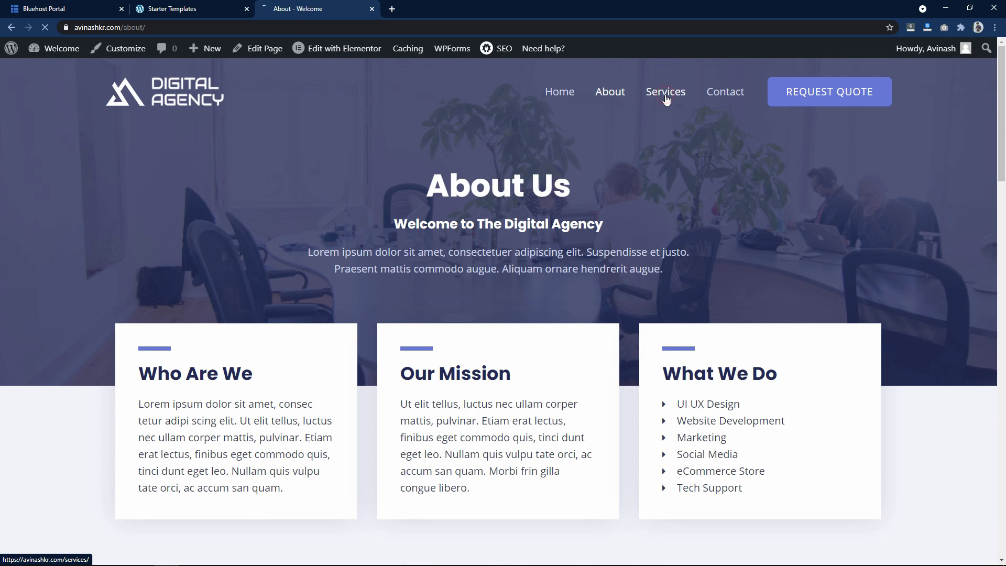
pyautogui.scroll(-10, 671, 187)
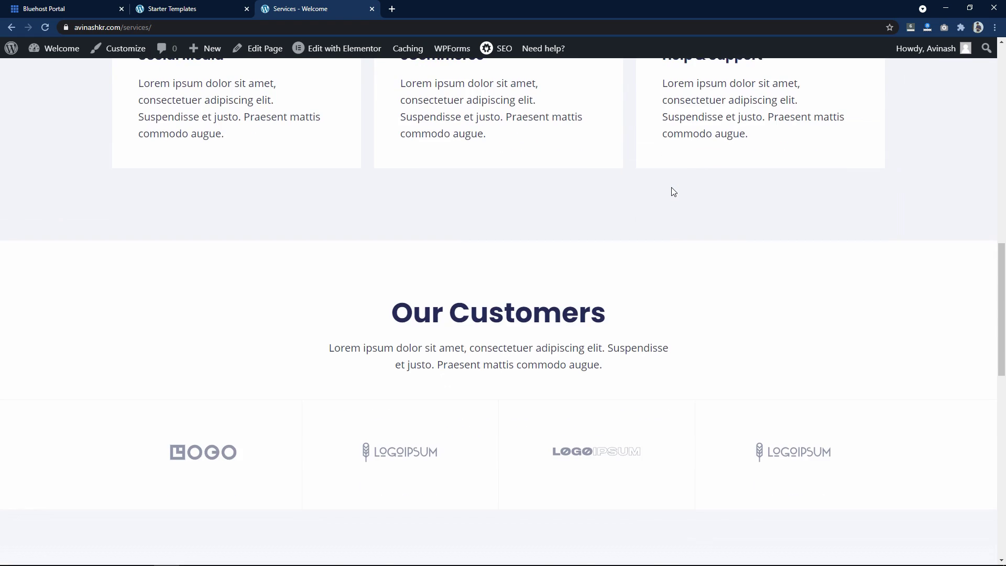
pyautogui.scroll(-5, 672, 190)
pyautogui.scroll(12, 673, 190)
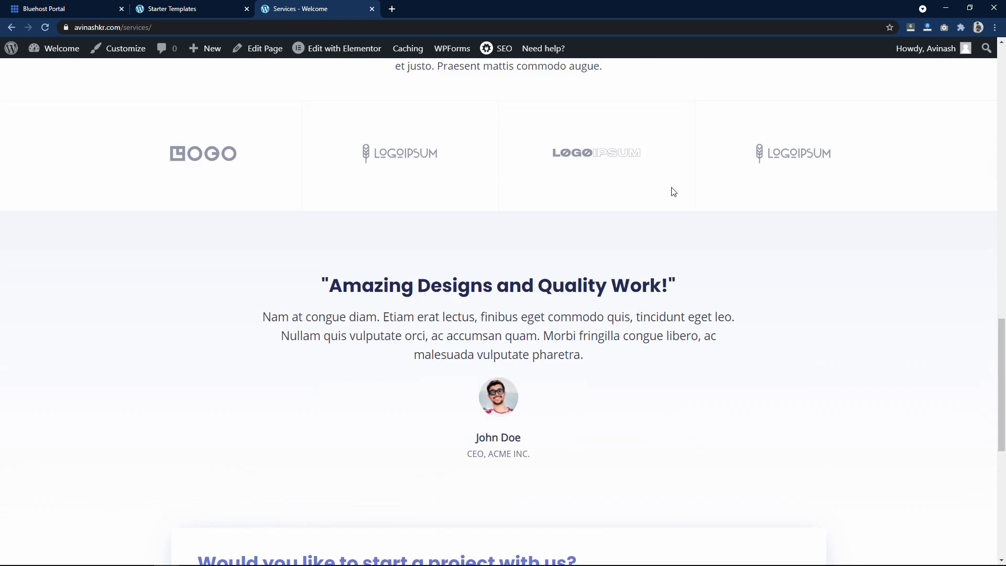
pyautogui.scroll(8, 672, 190)
pyautogui.click(728, 99)
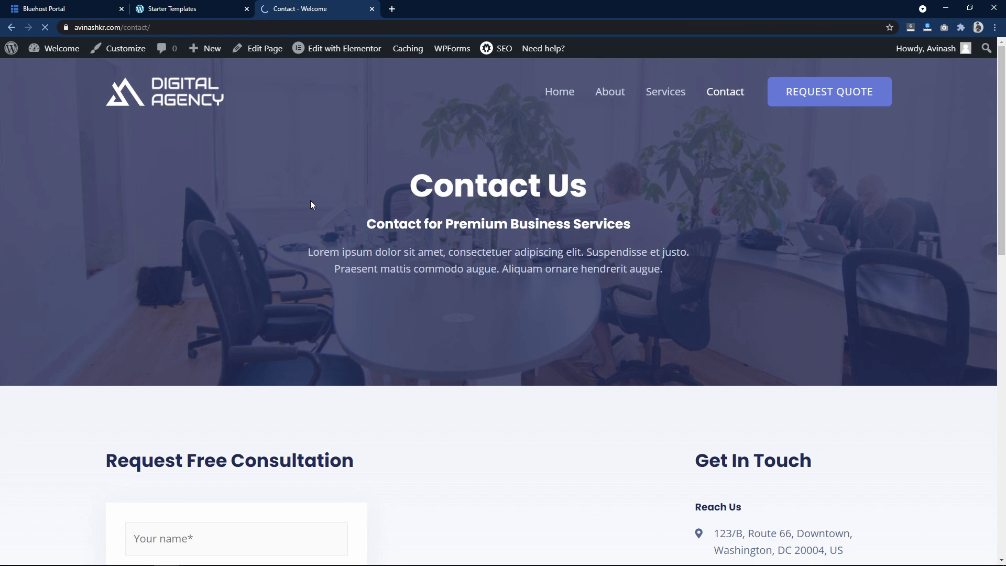
pyautogui.scroll(-7, 110, 236)
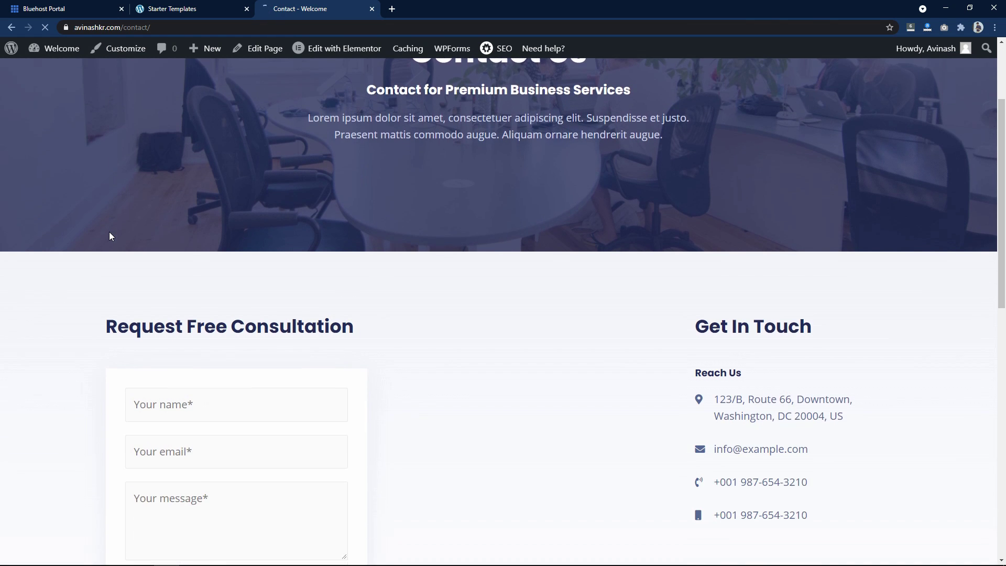
pyautogui.scroll(-8, 78, 278)
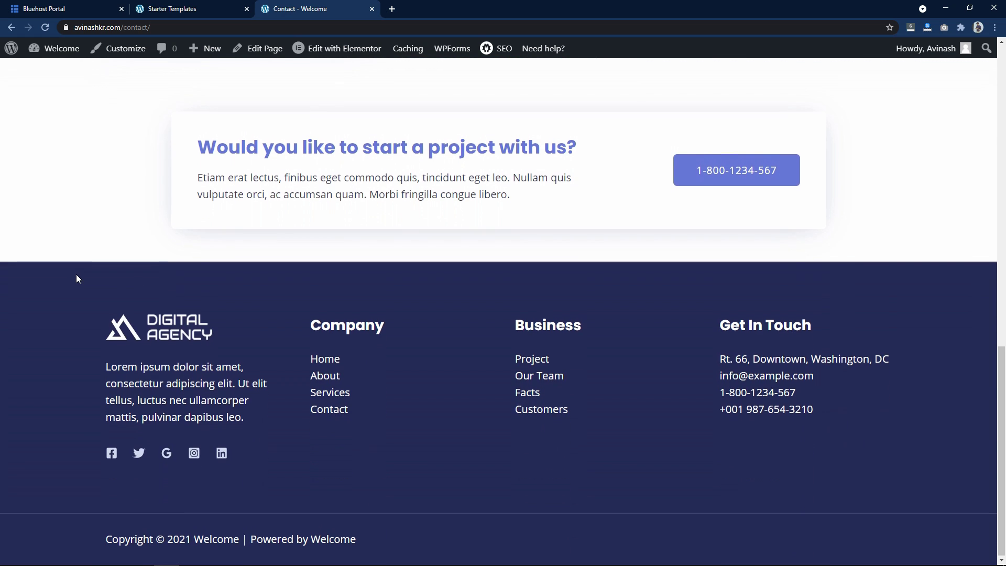
pyautogui.scroll(8, 77, 274)
pyautogui.scroll(4, 77, 278)
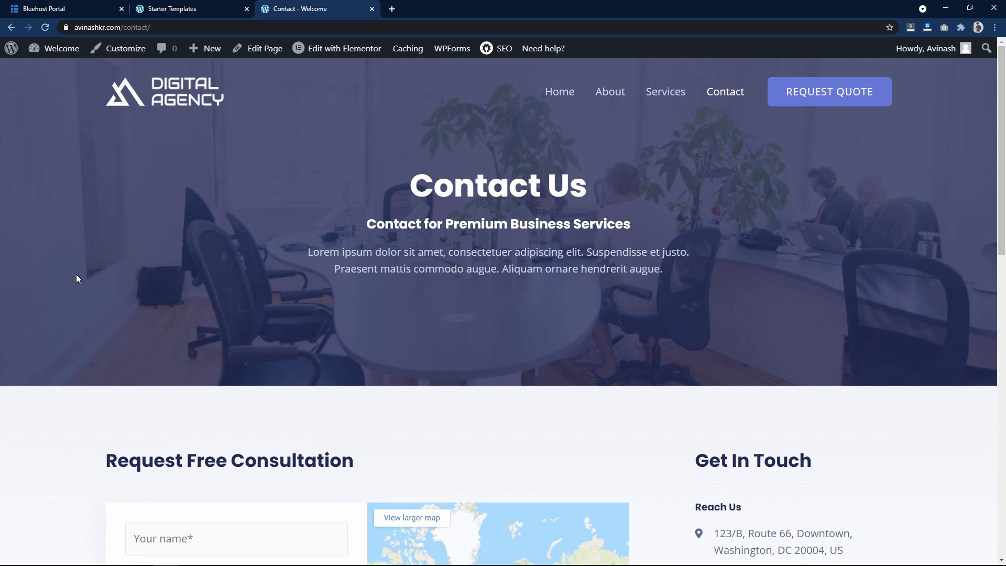
pyautogui.click(560, 95)
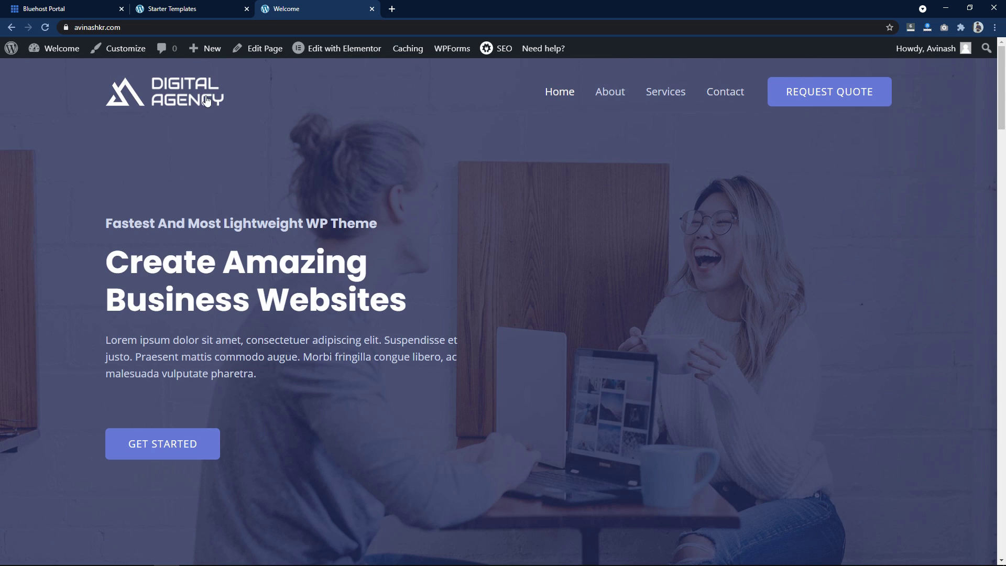
pyautogui.click(199, 6)
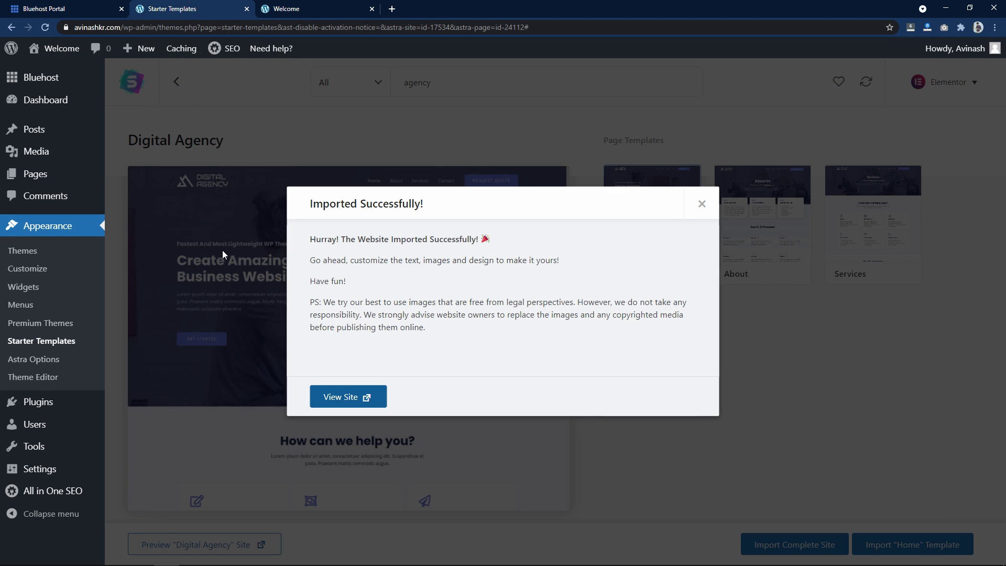
# Step: Close the Imported Successfully dialog and go to Appearance > Customize > Header Builder
pyautogui.click(702, 204)
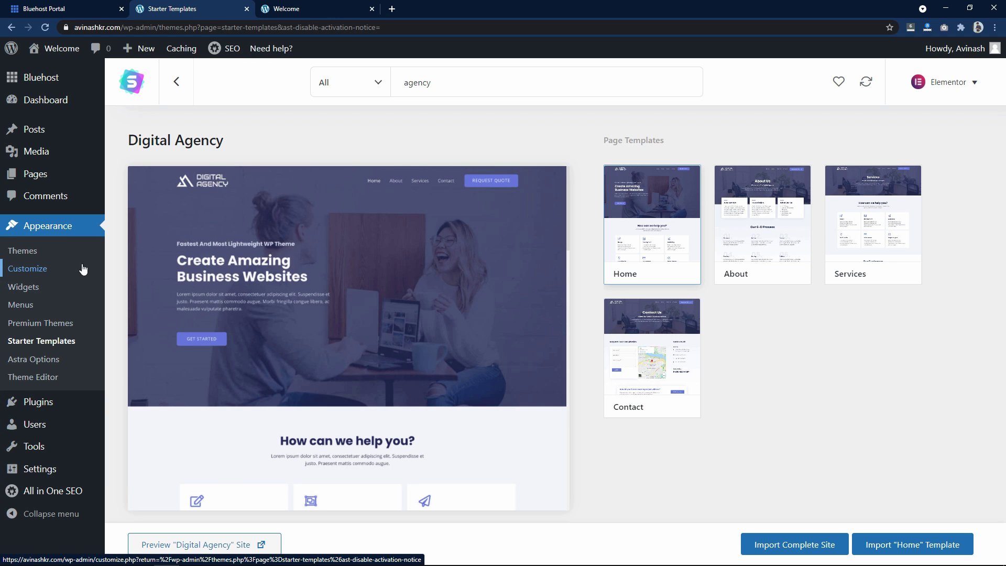
pyautogui.click(39, 273)
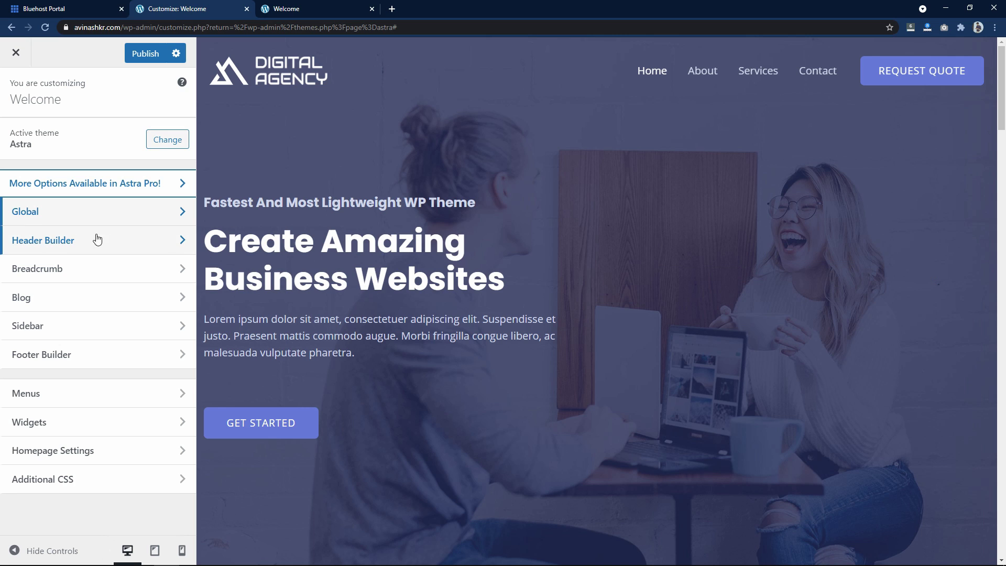
pyautogui.click(153, 248)
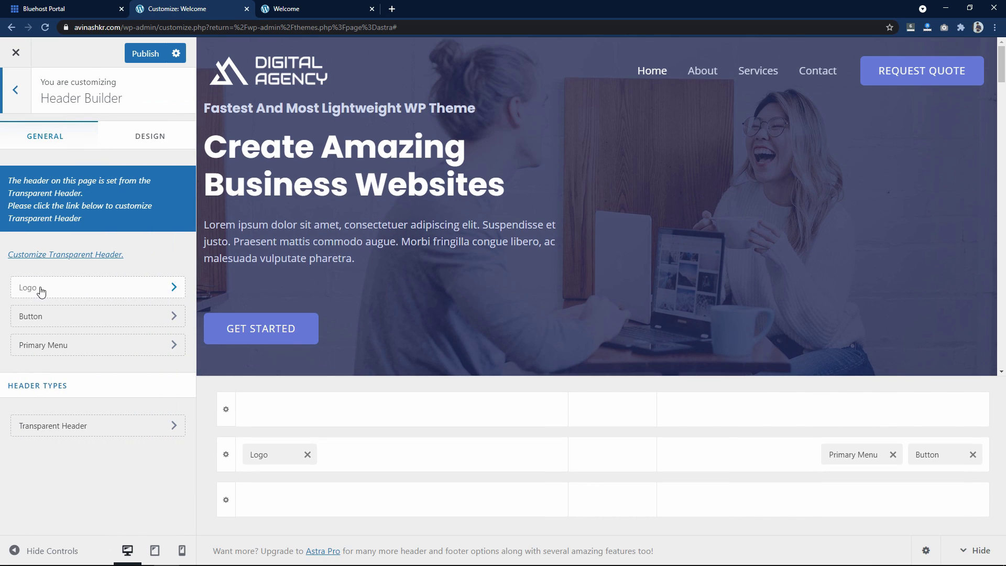
# Step: Upload logo.png and set it as the header logo without cropping
pyautogui.click(169, 288)
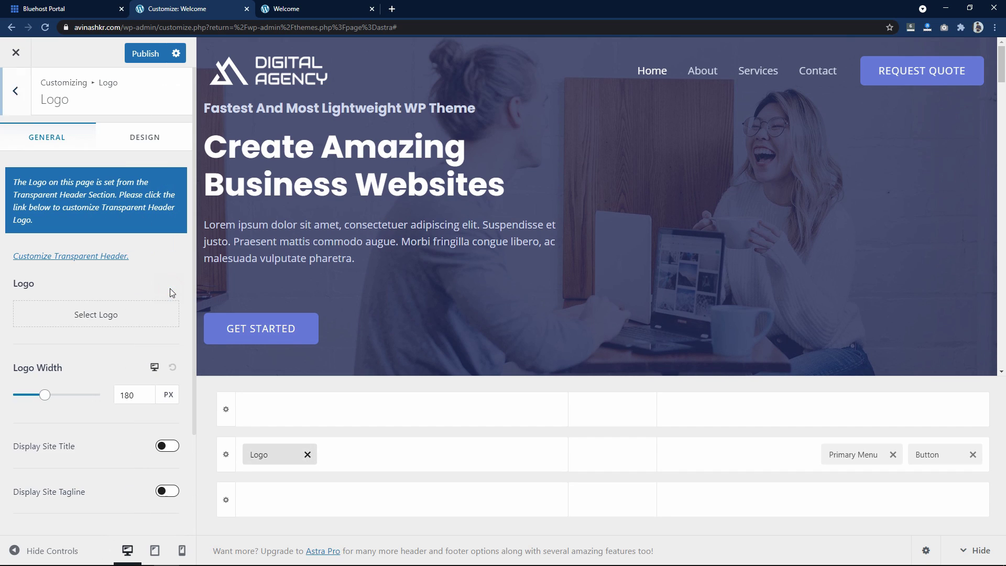
pyautogui.click(94, 318)
pyautogui.click(491, 305)
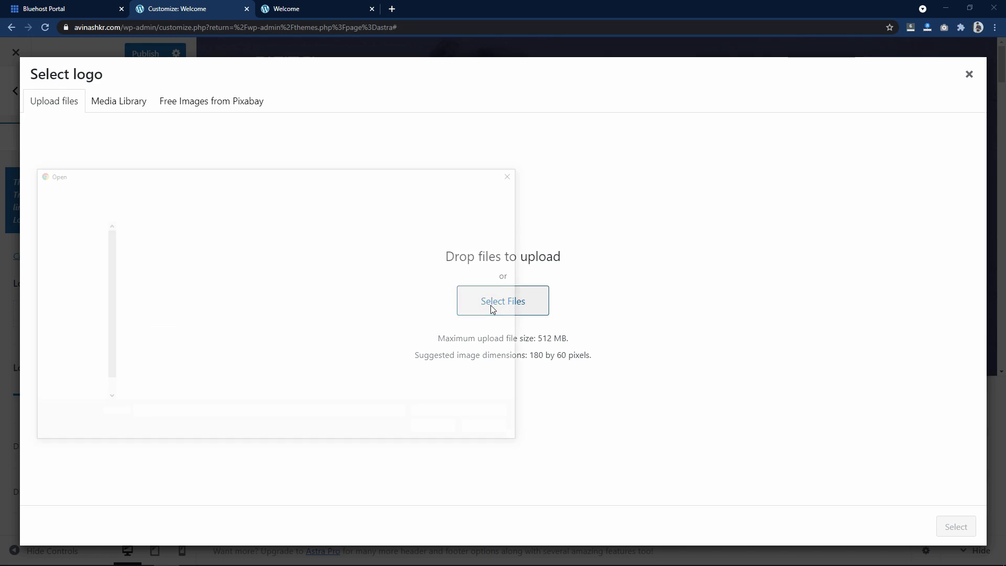
pyautogui.click(148, 303)
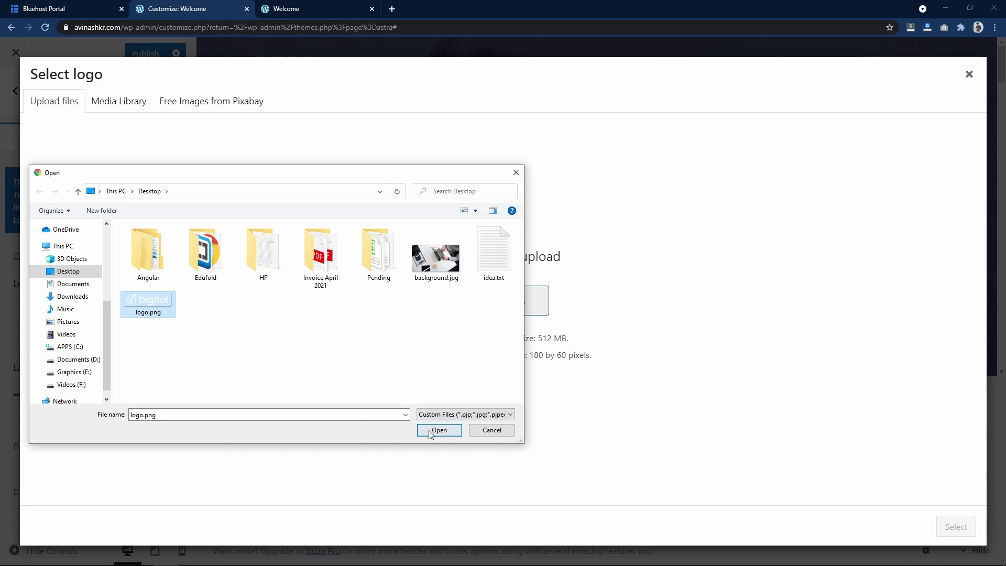
pyautogui.click(435, 431)
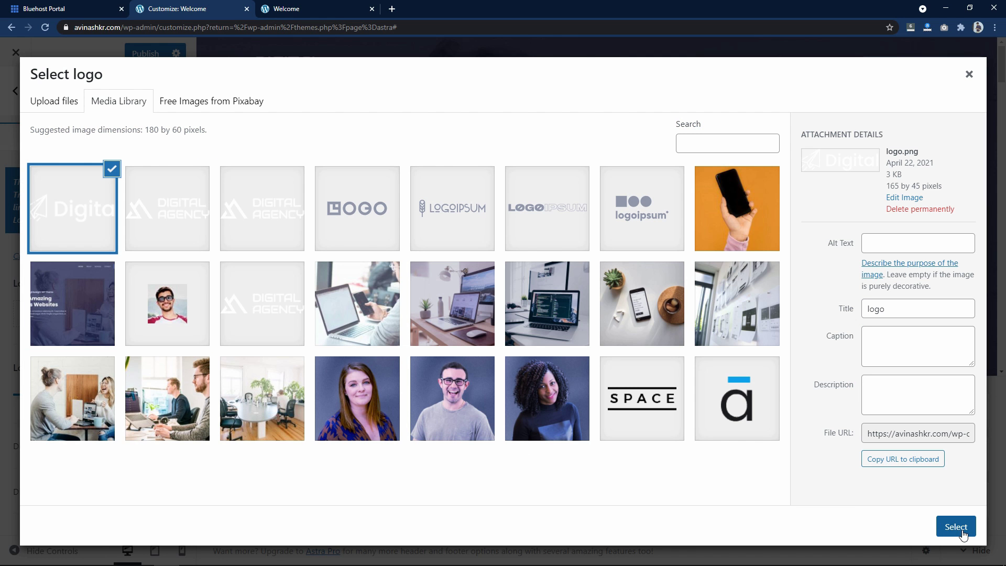
pyautogui.click(960, 529)
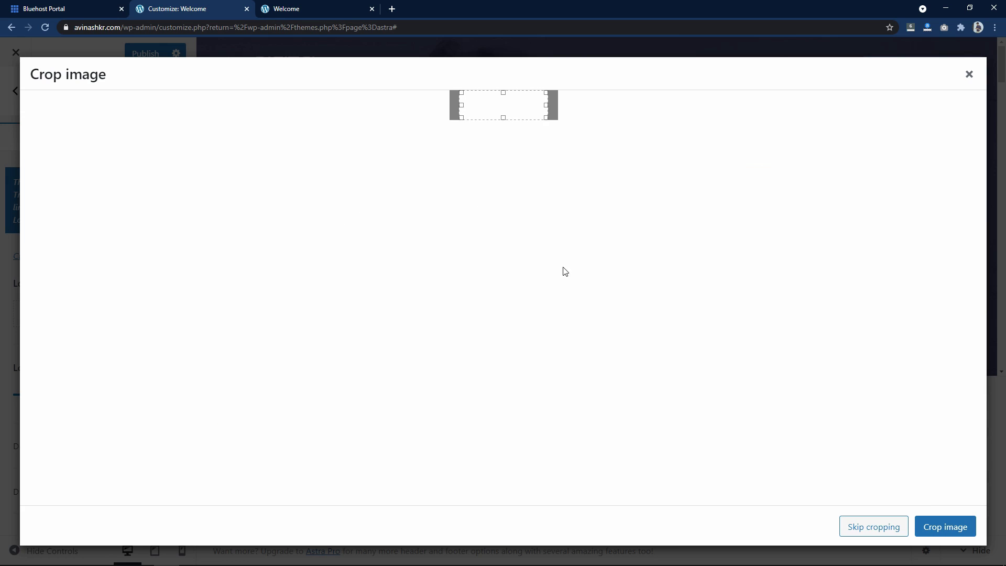
pyautogui.click(873, 527)
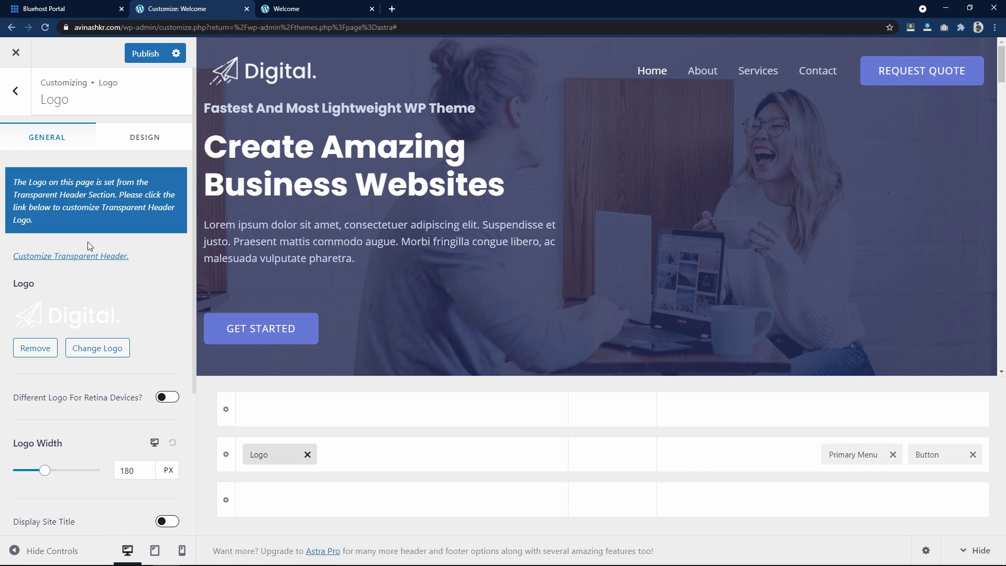
# Step: Try other logo widths, leaving the Logo Width at 180 px
pyautogui.scroll(-4, 87, 242)
pyautogui.moveTo(145, 268)
pyautogui.mouseDown()
pyautogui.moveTo(117, 269)
pyautogui.moveTo(126, 268)
pyautogui.mouseUp()
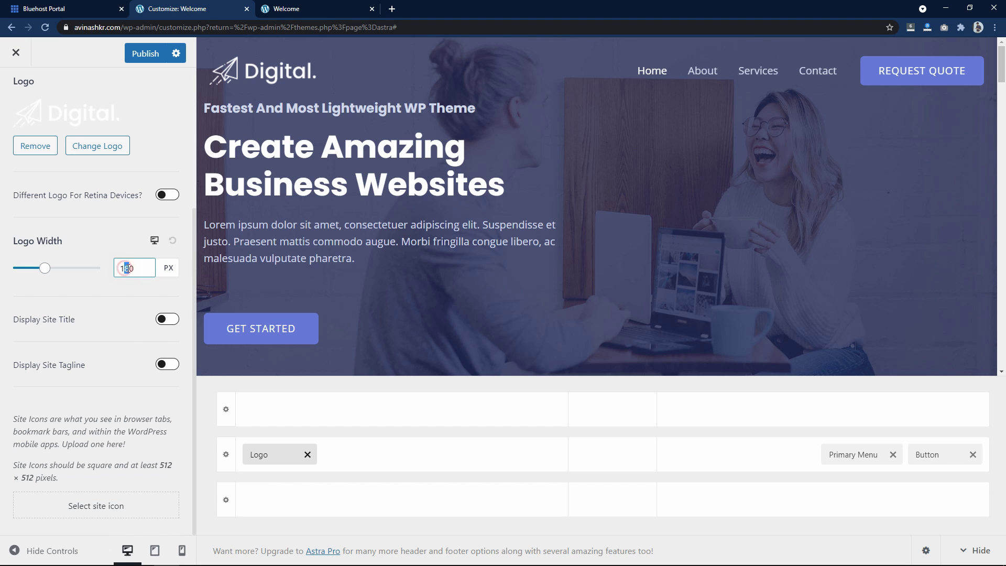
pyautogui.moveTo(49, 269)
pyautogui.mouseDown()
pyautogui.moveTo(74, 272)
pyautogui.moveTo(41, 275)
pyautogui.mouseUp()
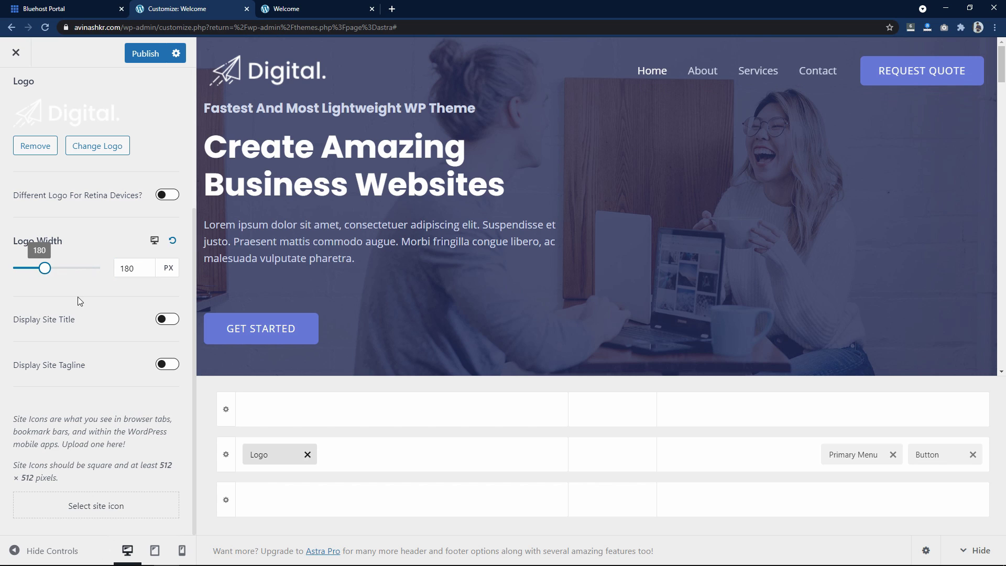
pyautogui.scroll(4, 53, 209)
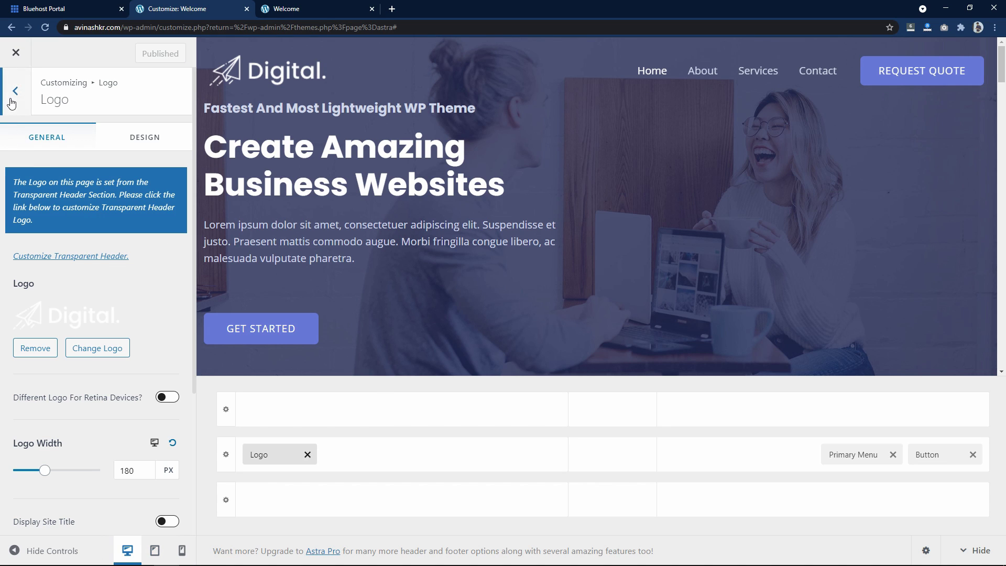
pyautogui.click(12, 103)
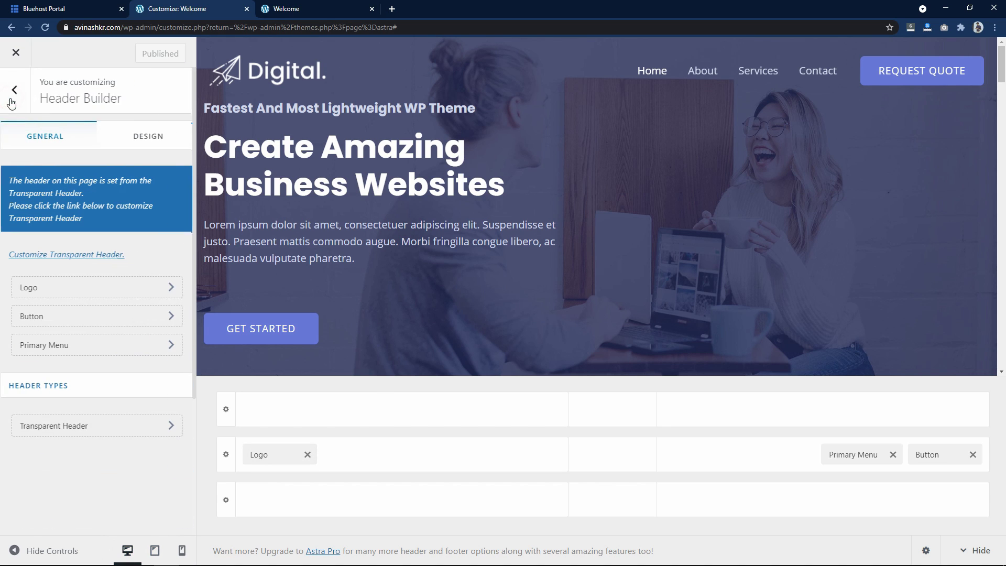
# Step: Change the header button text from Request Quote to BUY NOW
pyautogui.click(168, 327)
pyautogui.moveTo(100, 202); pyautogui.dragTo(1, 197)
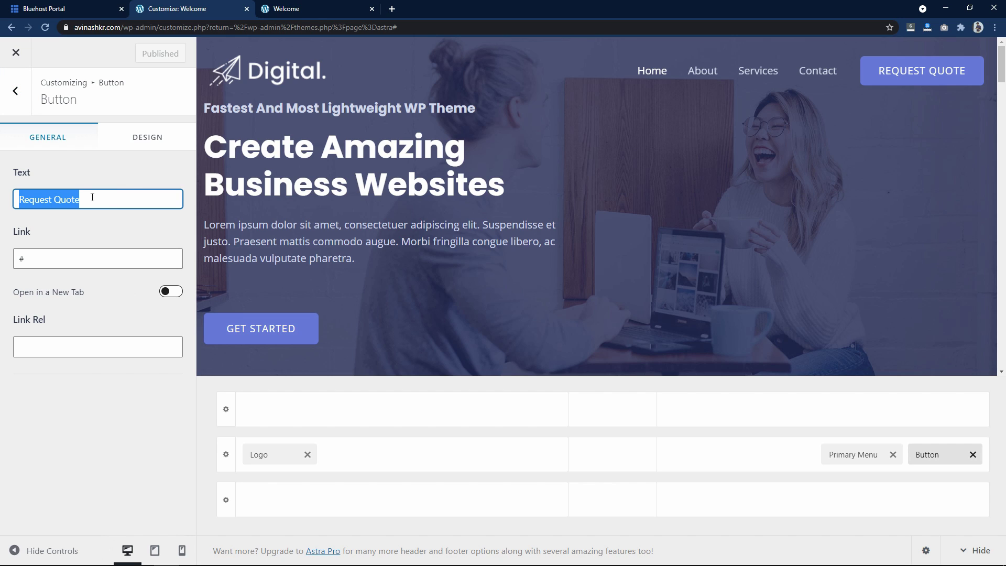
pyautogui.write('BUY NOW')
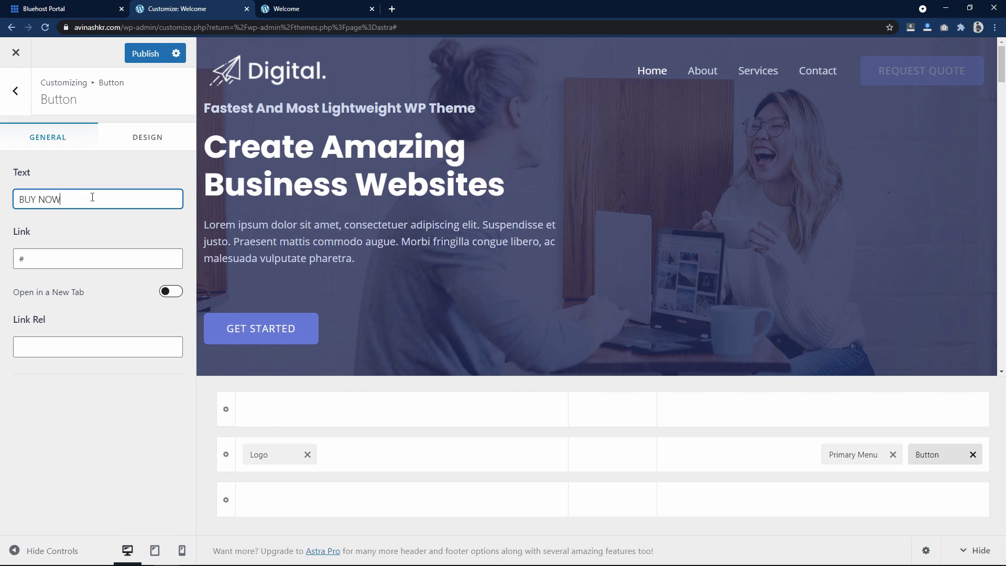
pyautogui.moveTo(90, 197); pyautogui.dragTo(16, 196)
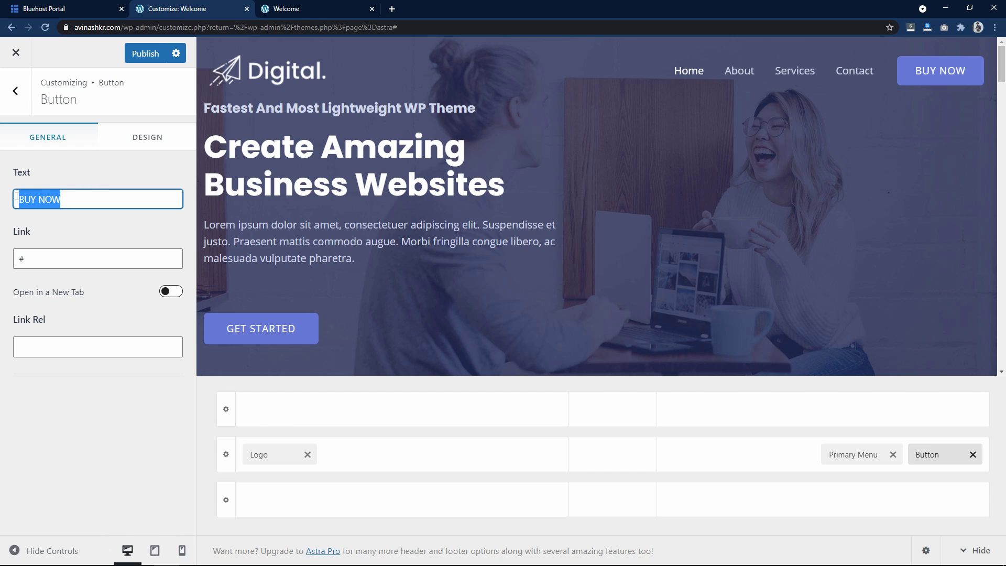
# Step: Keep the button link as # and publish the header changes
pyautogui.click(59, 261)
pyautogui.doubleClick(49, 256)
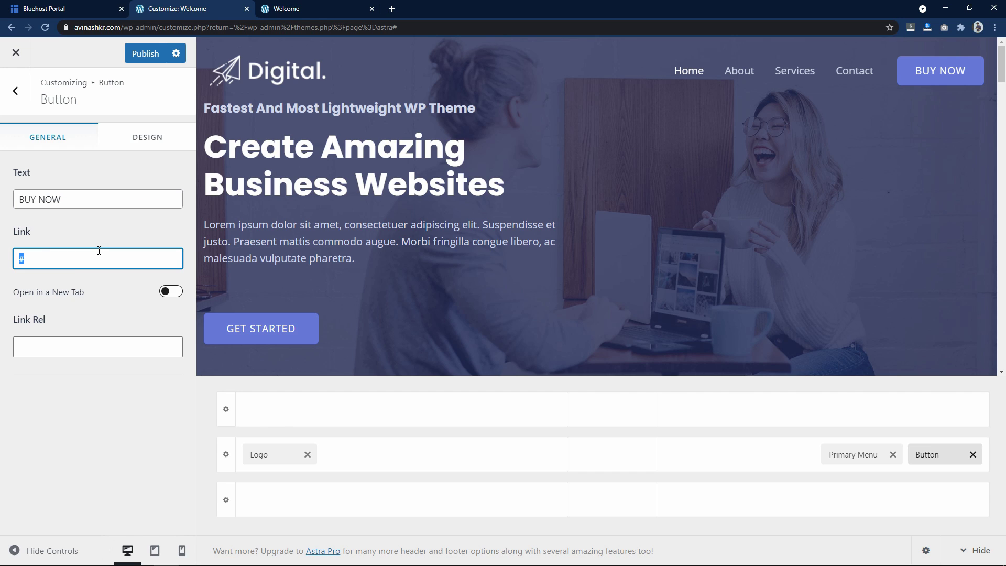
pyautogui.write('/sh')
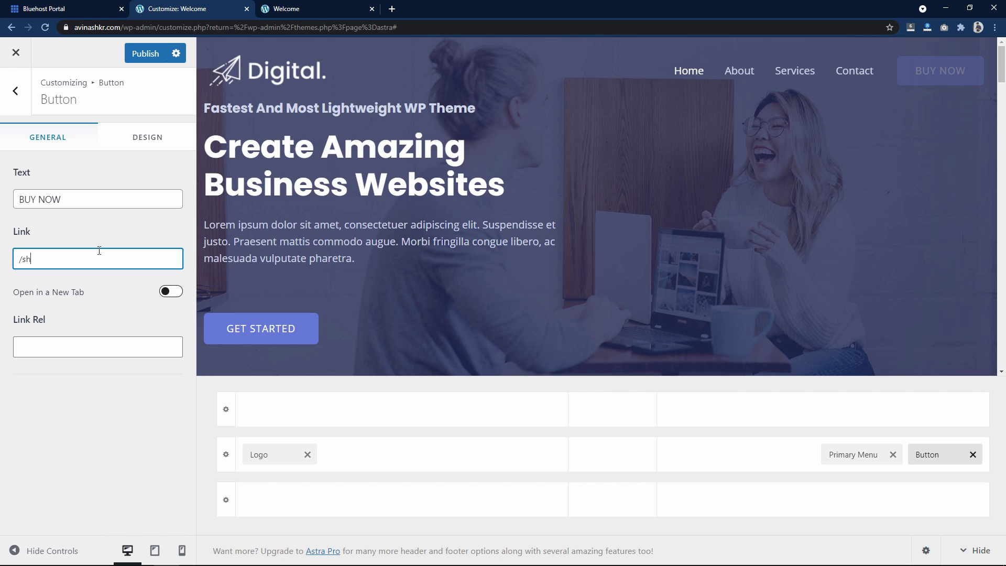
pyautogui.write('op')
pyautogui.hotkey('shift', 'Left')
pyautogui.hotkey('shift', 'Left')
pyautogui.hotkey('shift', 'Left')
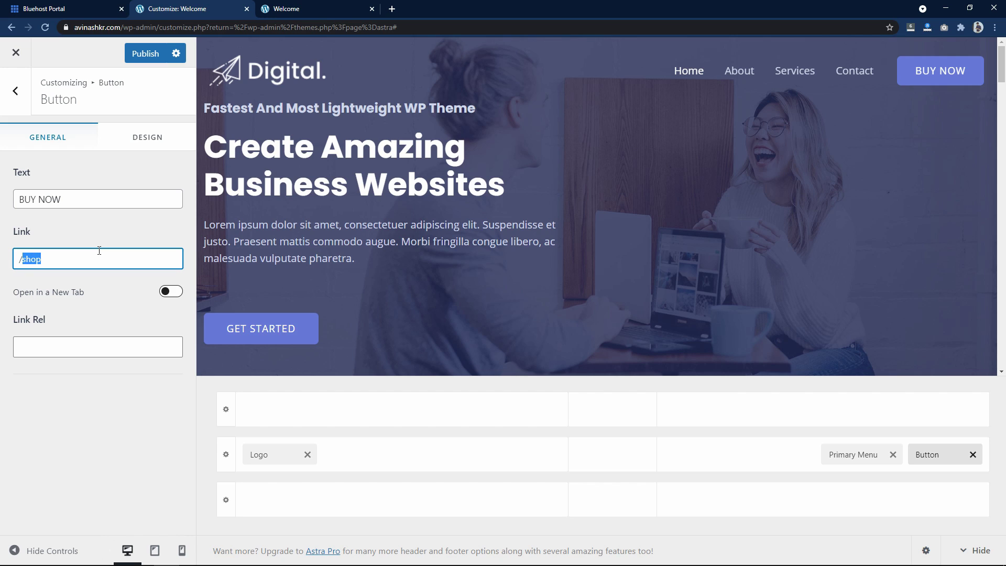
pyautogui.press('Right')
pyautogui.hotkey('shift', 'Left')
pyautogui.hotkey('shift', 'Left')
pyautogui.hotkey('shift', 'Left')
pyautogui.hotkey('shift', 'Left')
pyautogui.press('BackSpace')
pyautogui.press('BackSpace')
pyautogui.write('#')
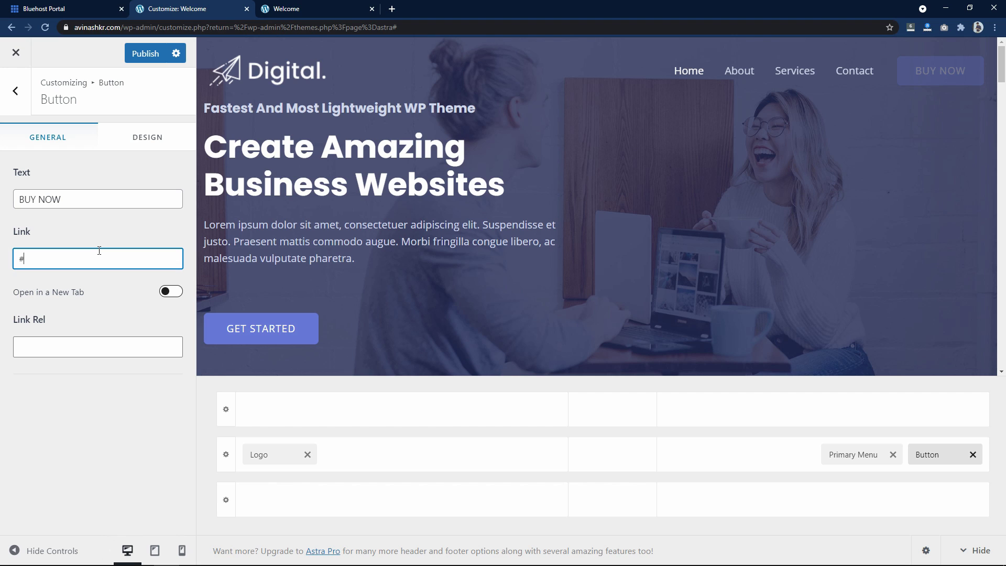
pyautogui.click(142, 55)
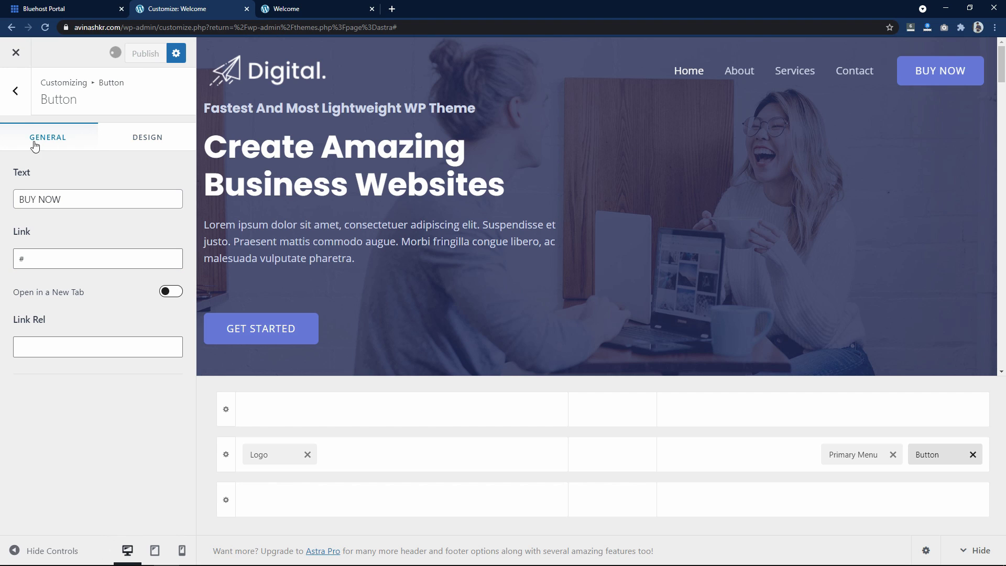
pyautogui.click(16, 94)
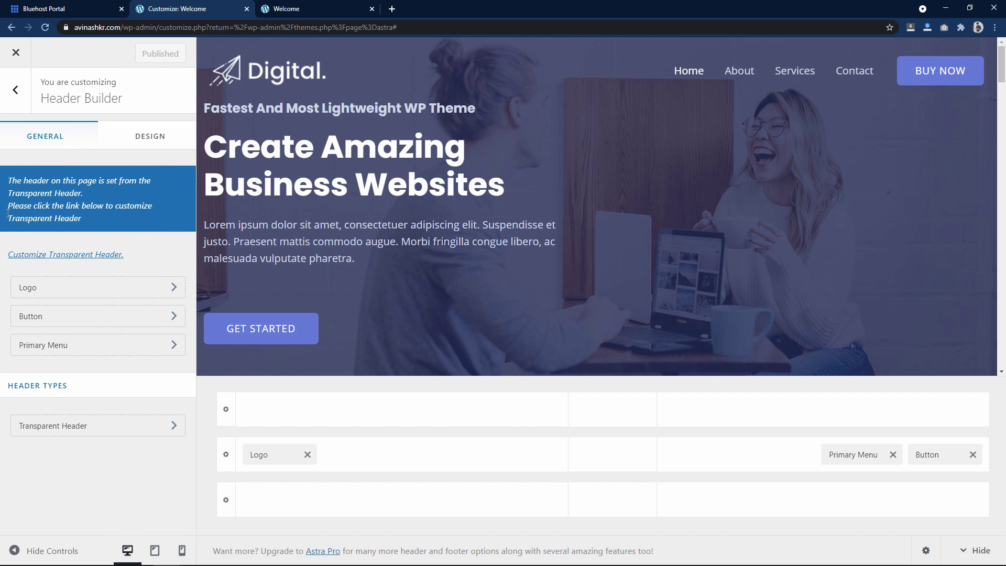
# Step: Open the Top Nav menu's items in the Customizer menus panel
pyautogui.click(164, 349)
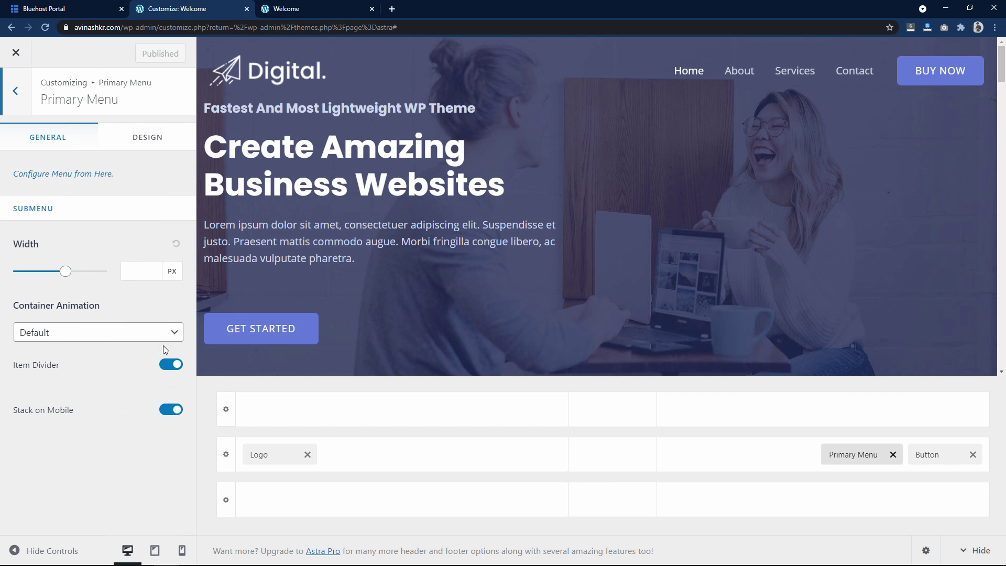
pyautogui.click(48, 176)
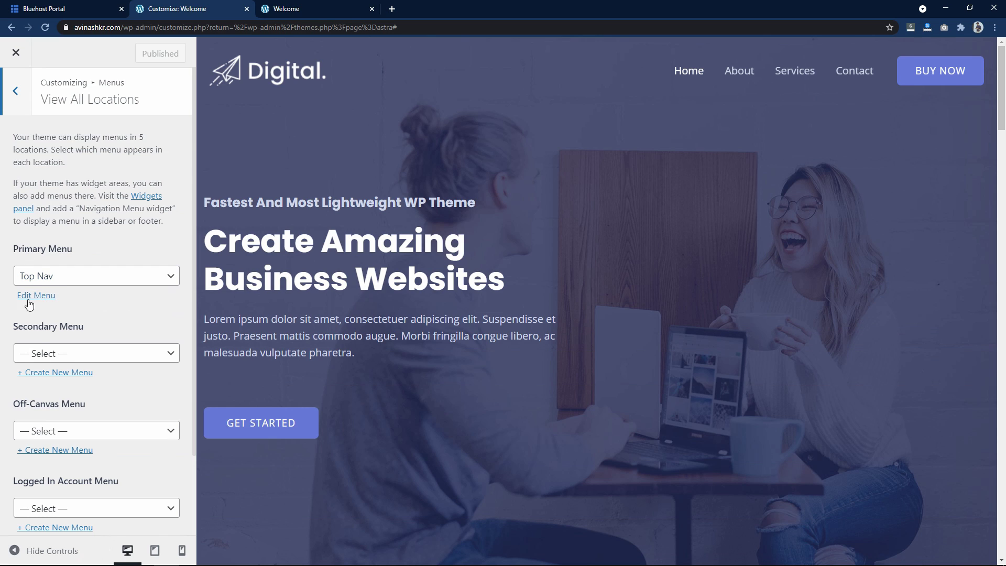
pyautogui.click(37, 295)
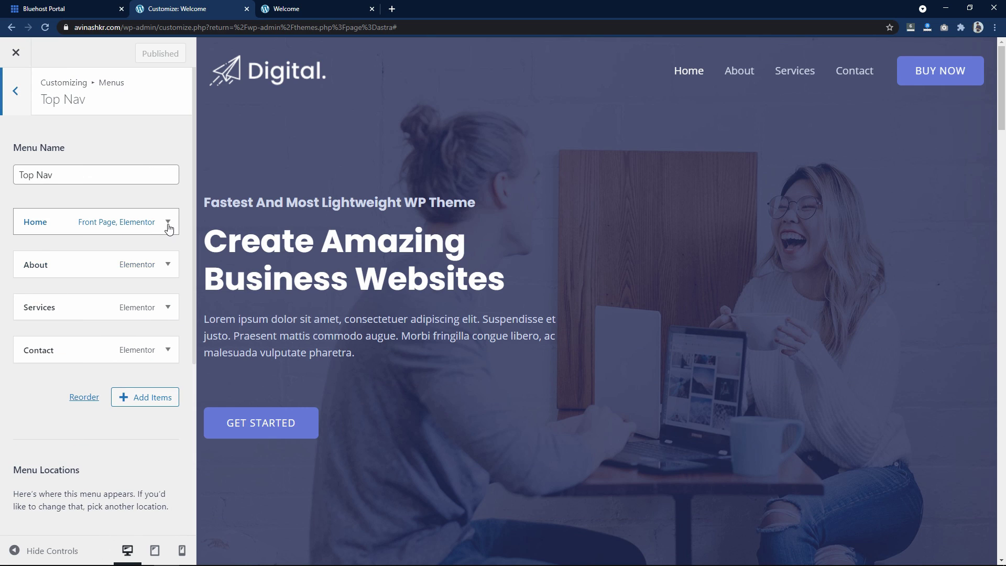
pyautogui.click(168, 222)
pyautogui.click(53, 261)
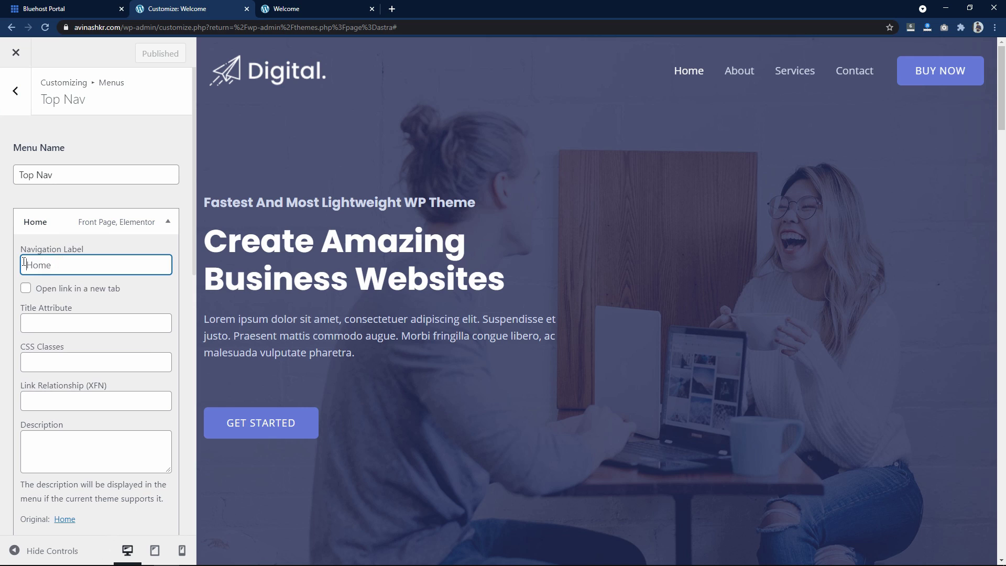
pyautogui.click(166, 221)
# Step: Rename the About menu item to 'About Us'
pyautogui.click(168, 265)
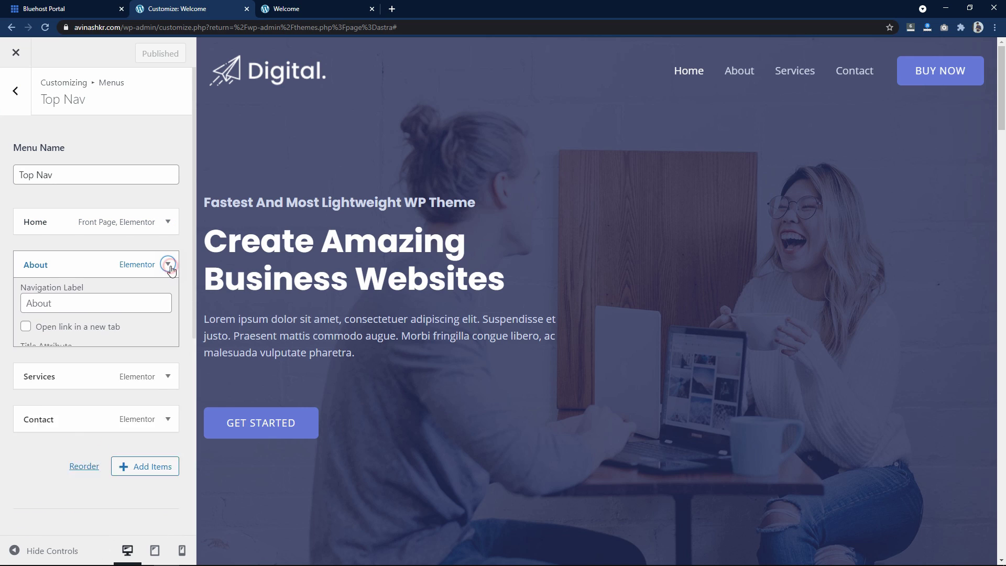
pyautogui.click(72, 311)
pyautogui.hotkey('ctrl', 'a')
pyautogui.press('BackSpace')
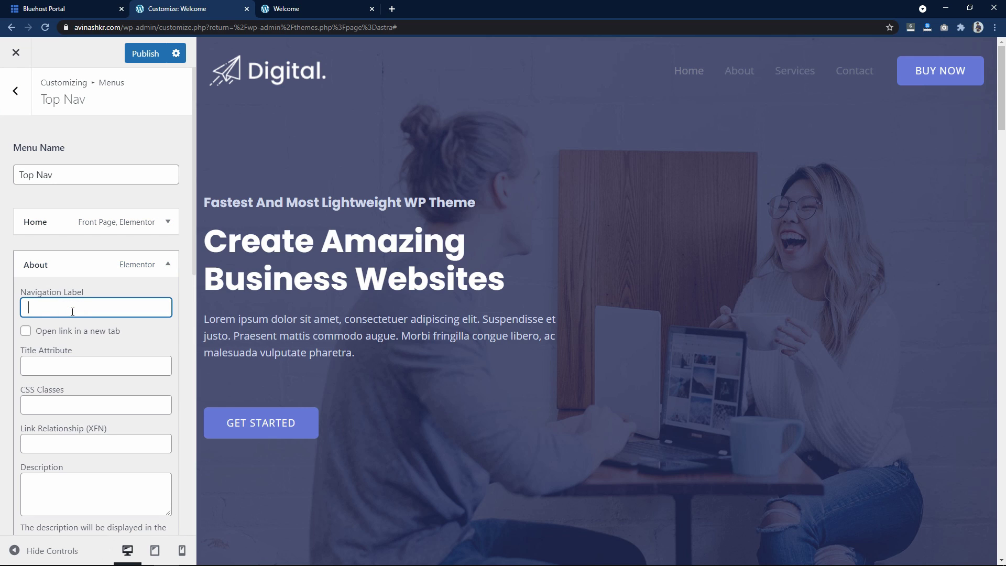
pyautogui.write('About Us')
pyautogui.click(163, 266)
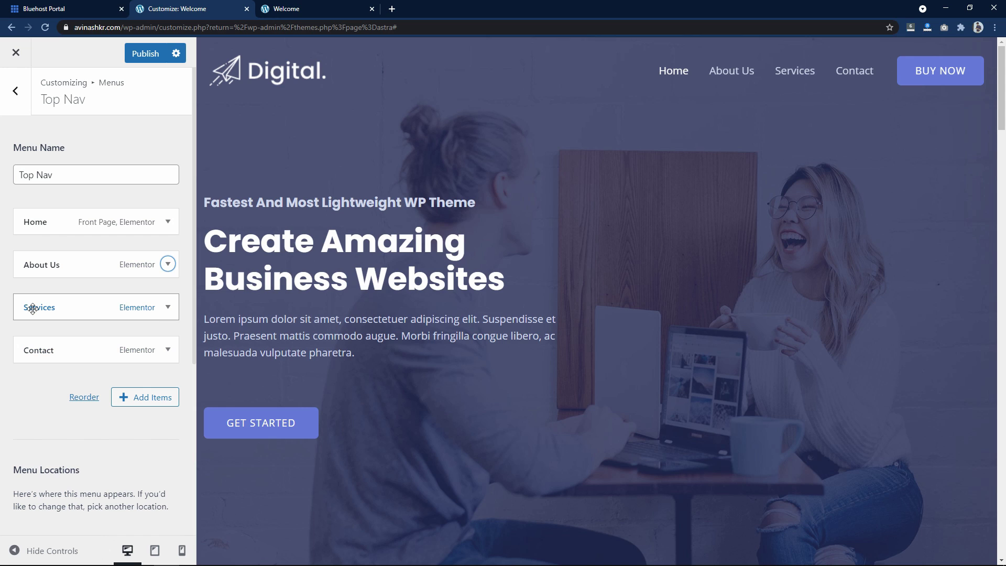
# Step: Rename the Services menu item to 'Portfolio' and publish the menu
pyautogui.click(166, 309)
pyautogui.click(68, 350)
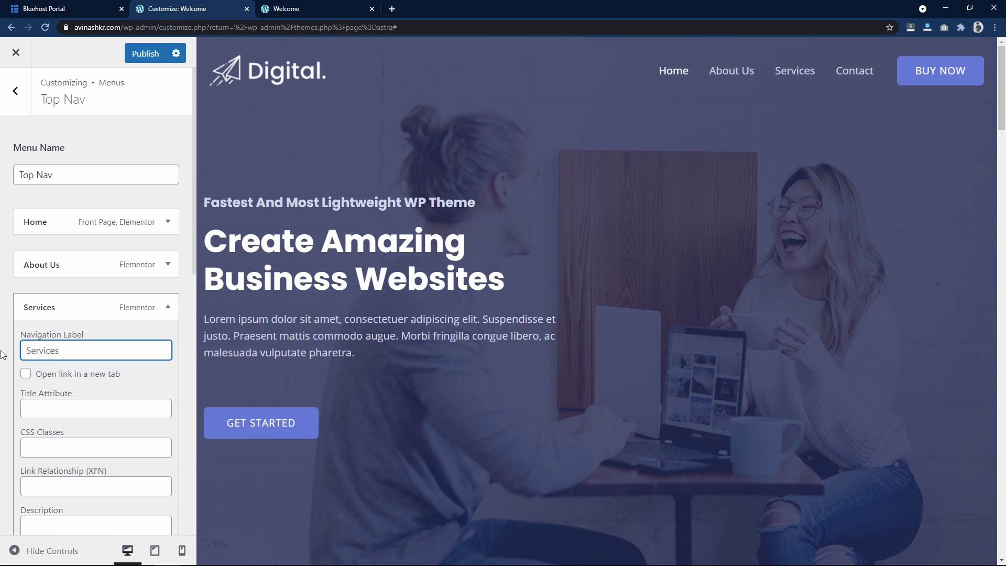
pyautogui.hotkey('ctrl', 'a')
pyautogui.write('Po')
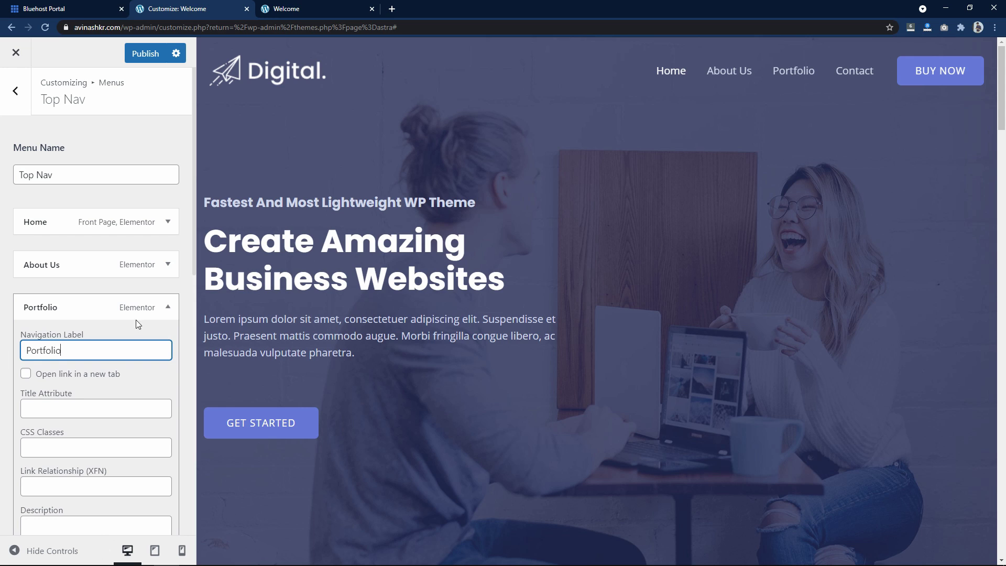
pyautogui.click(167, 310)
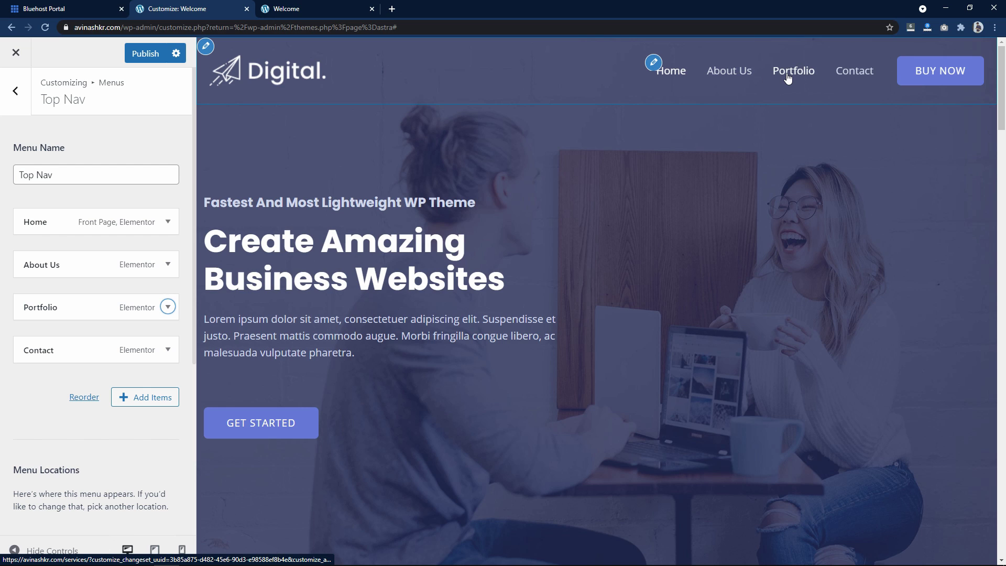
pyautogui.click(139, 55)
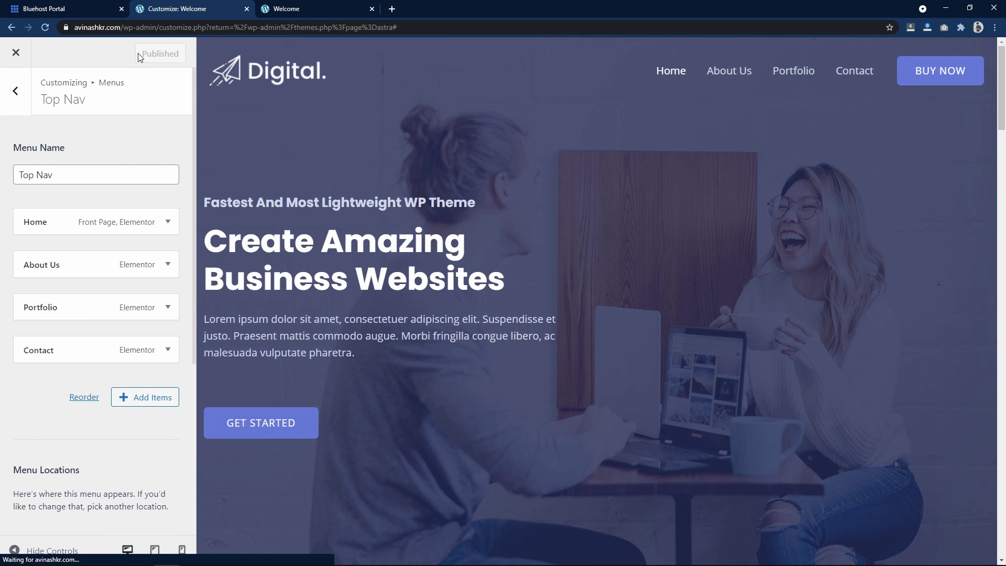
pyautogui.click(153, 401)
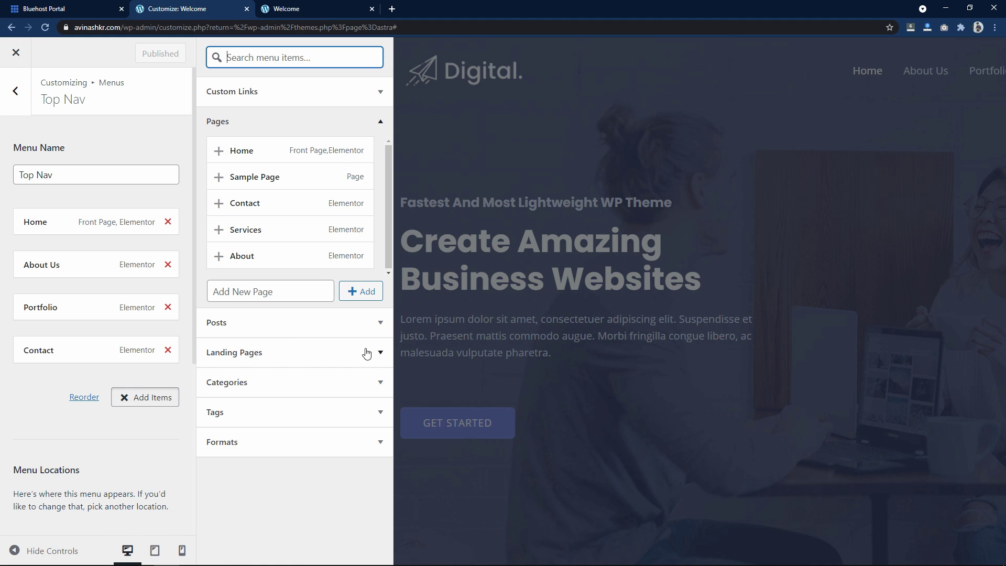
# Step: Create a new 'Products' page and add it to the Top Nav menu
pyautogui.click(253, 295)
pyautogui.write('Products')
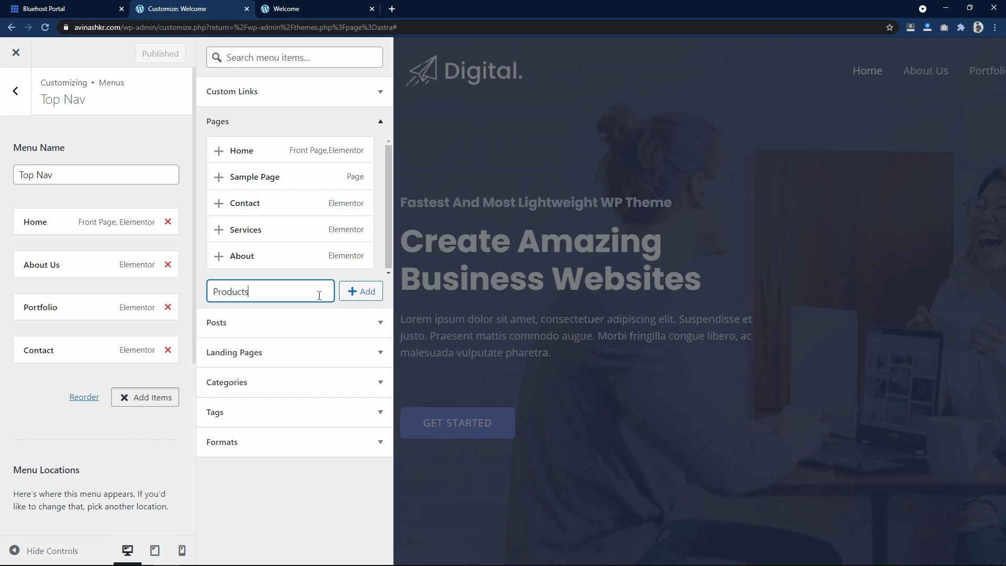
pyautogui.click(360, 291)
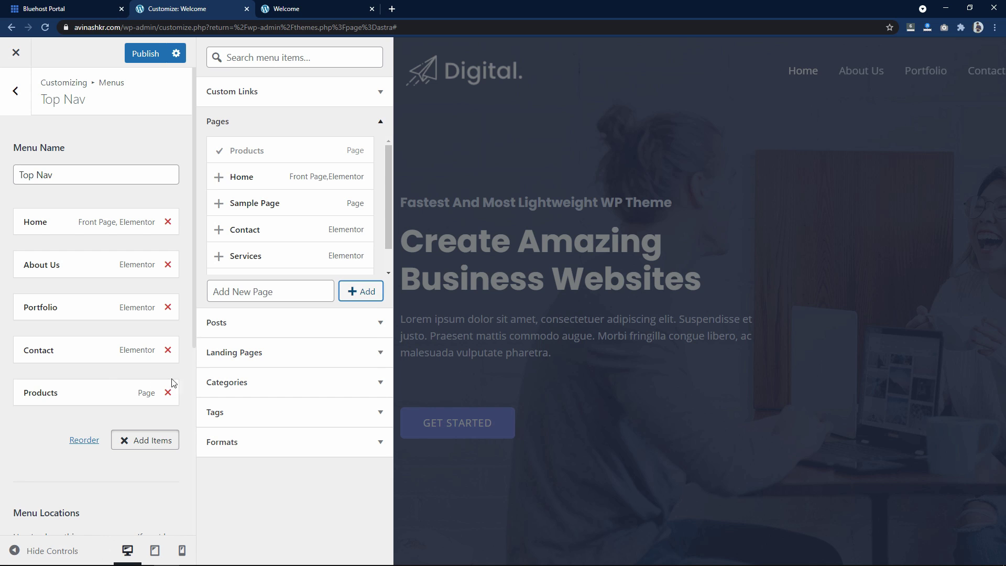
pyautogui.click(109, 392)
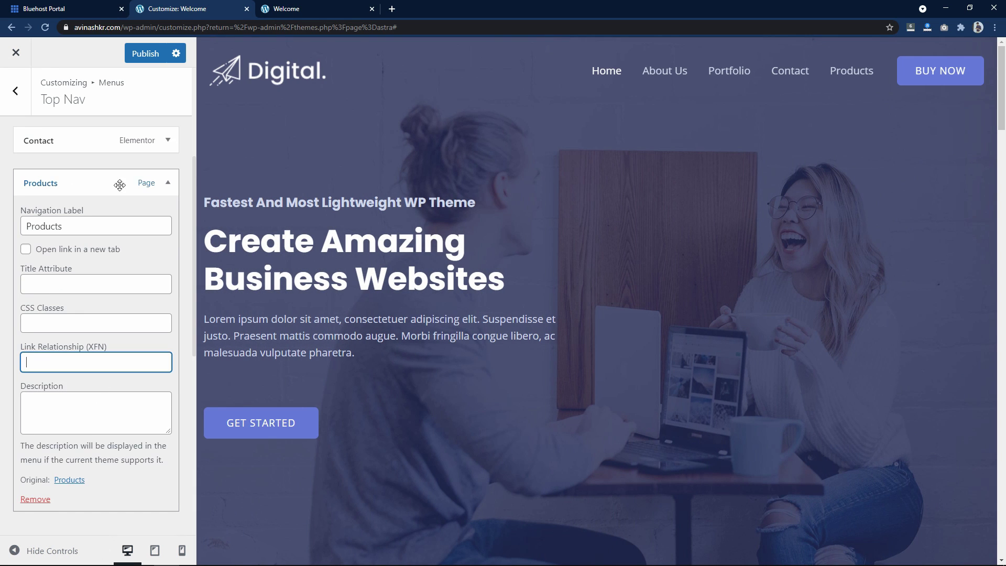
pyautogui.click(167, 183)
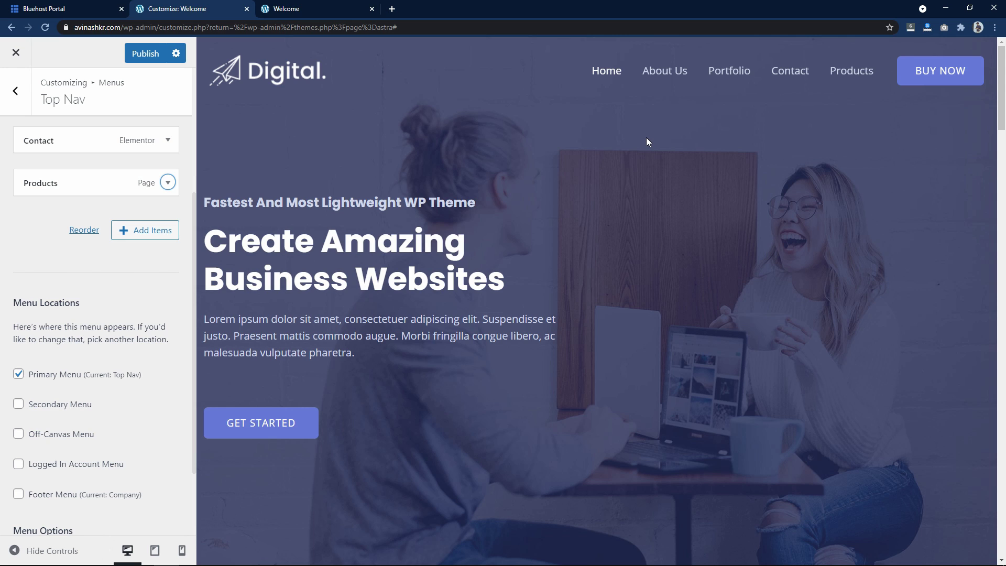
# Step: Move Products between Portfolio and Contact and publish the menu
pyautogui.scroll(3, 69, 259)
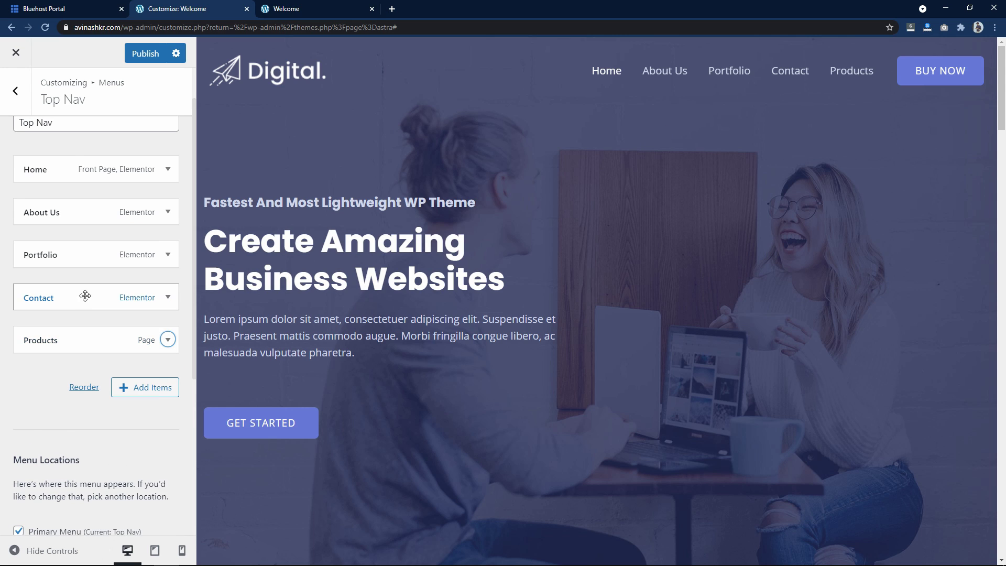
pyautogui.moveTo(81, 295); pyautogui.dragTo(79, 326)
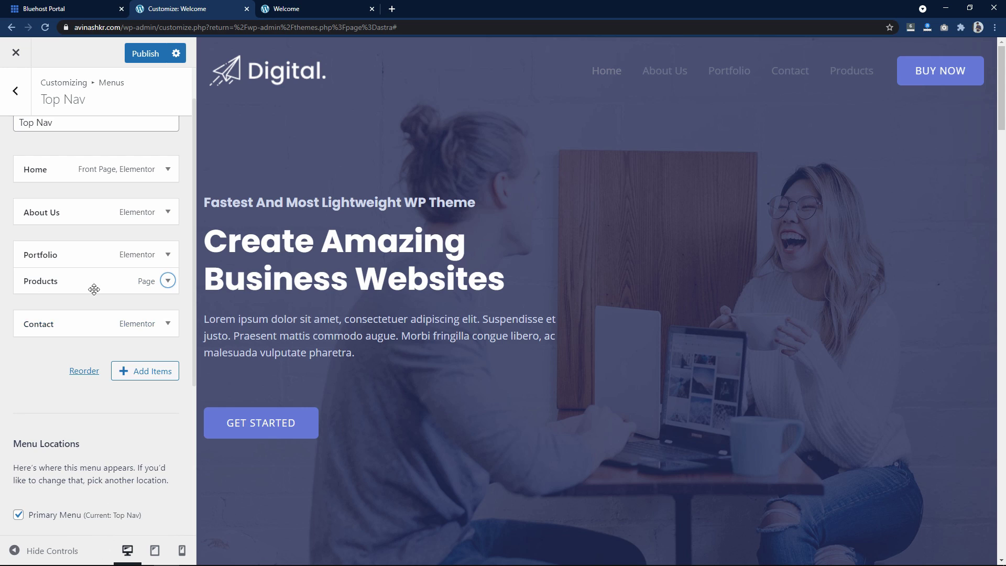
pyautogui.moveTo(93, 289); pyautogui.dragTo(93, 280)
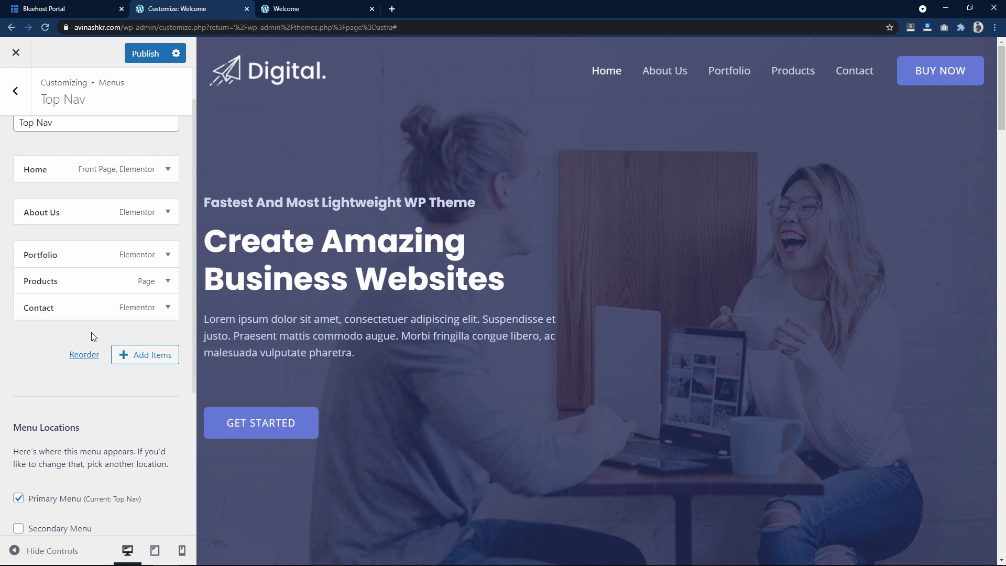
pyautogui.click(148, 55)
pyautogui.click(15, 91)
# Step: Open the footer's Widget 1 column and select its logo image for editing
pyautogui.click(19, 99)
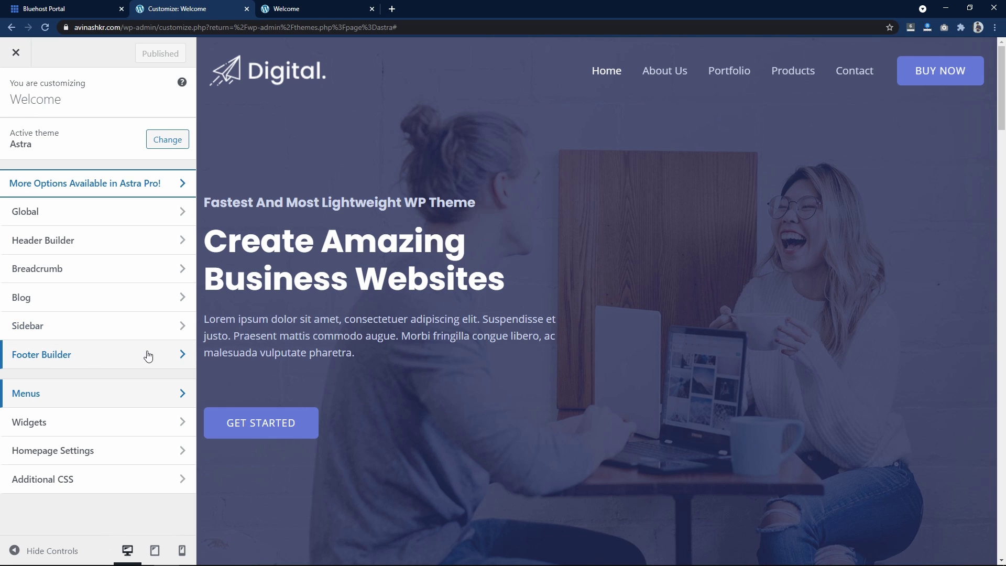
pyautogui.click(178, 356)
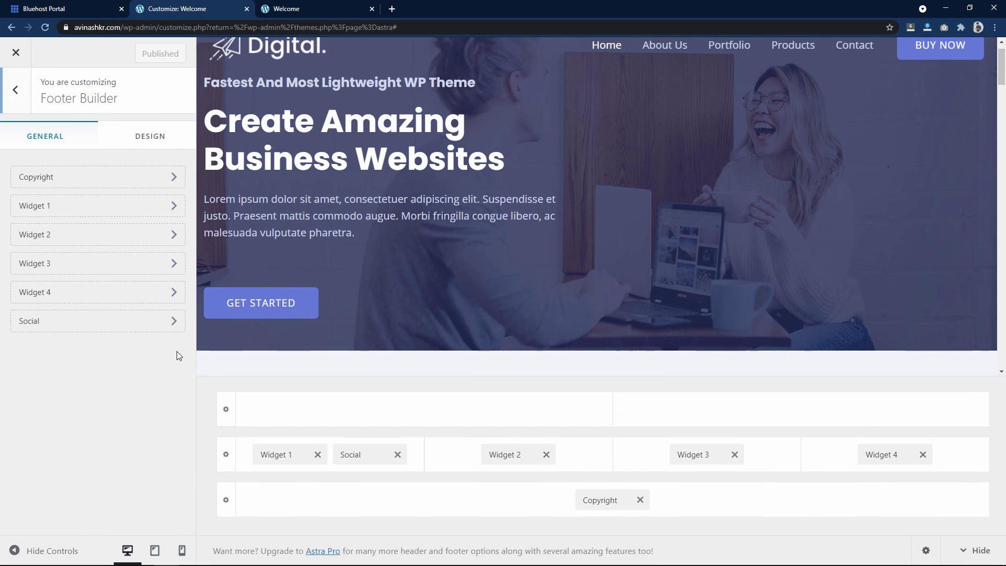
pyautogui.scroll(-5, 367, 262)
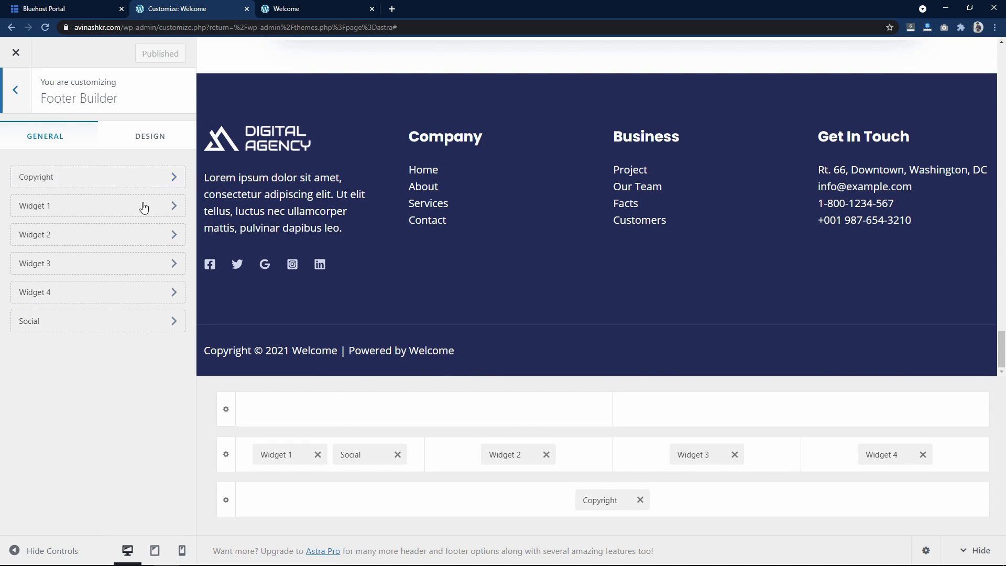
pyautogui.click(174, 207)
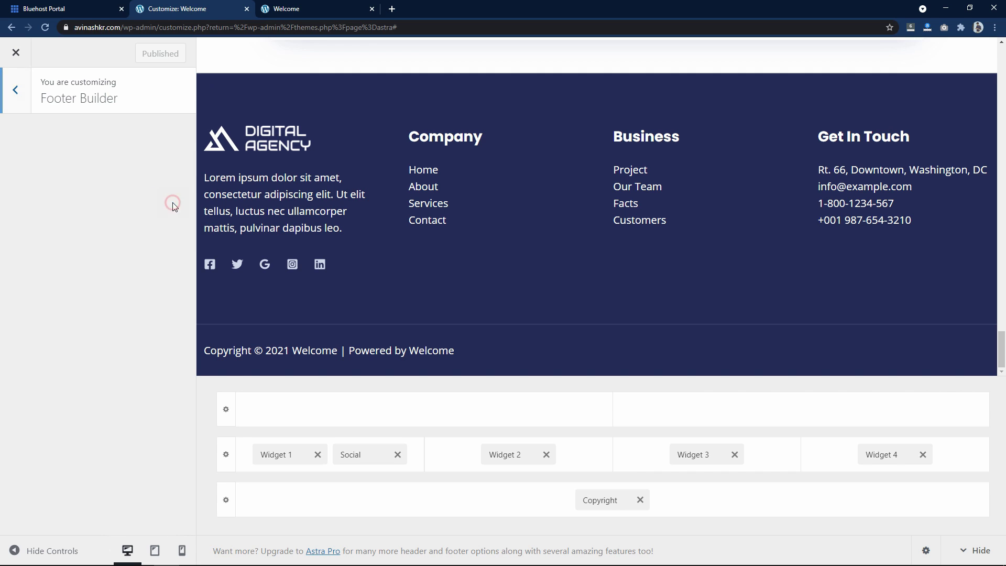
pyautogui.click(67, 306)
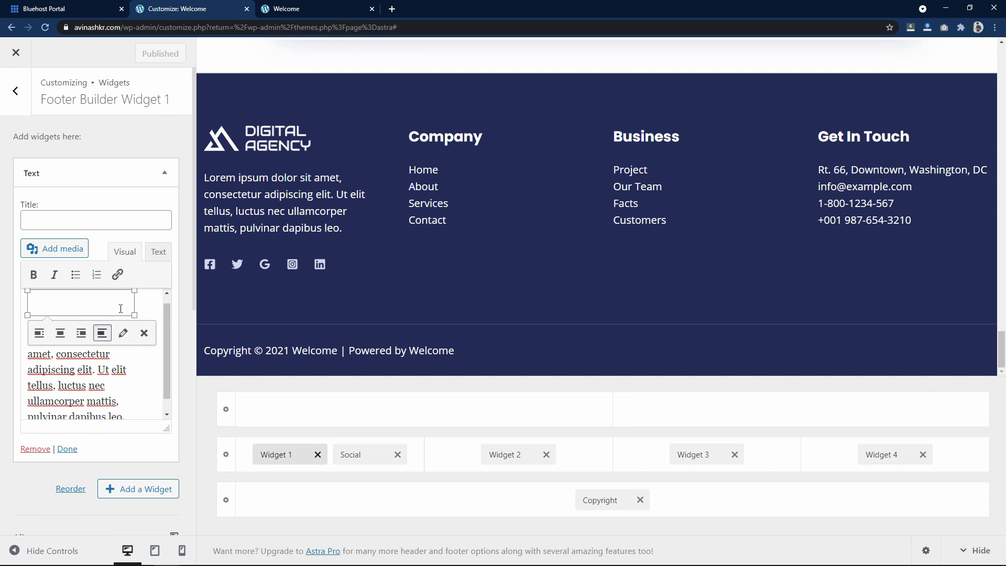
pyautogui.click(123, 333)
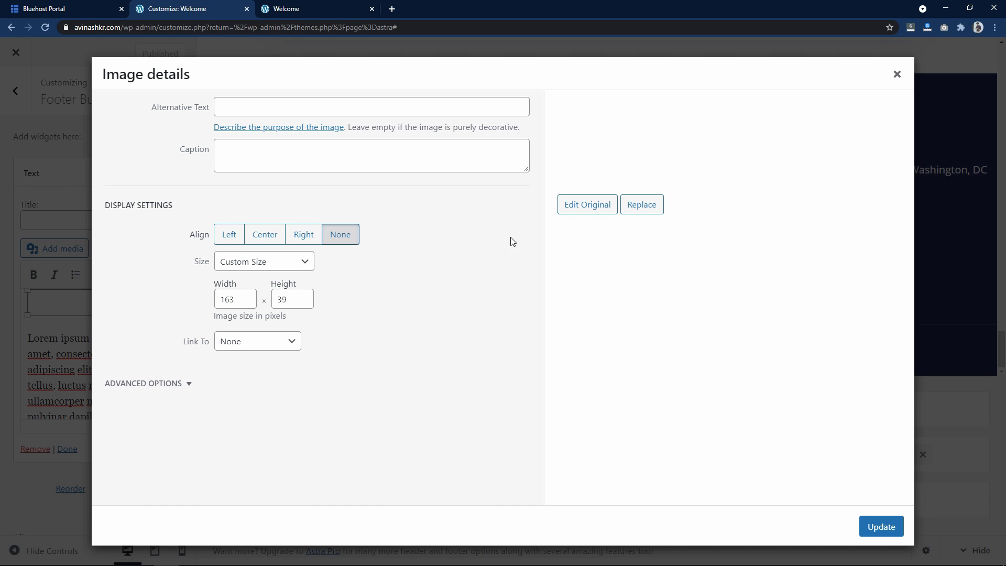
# Step: Replace the footer logo with 'logo.png' from the Media Library
pyautogui.click(635, 212)
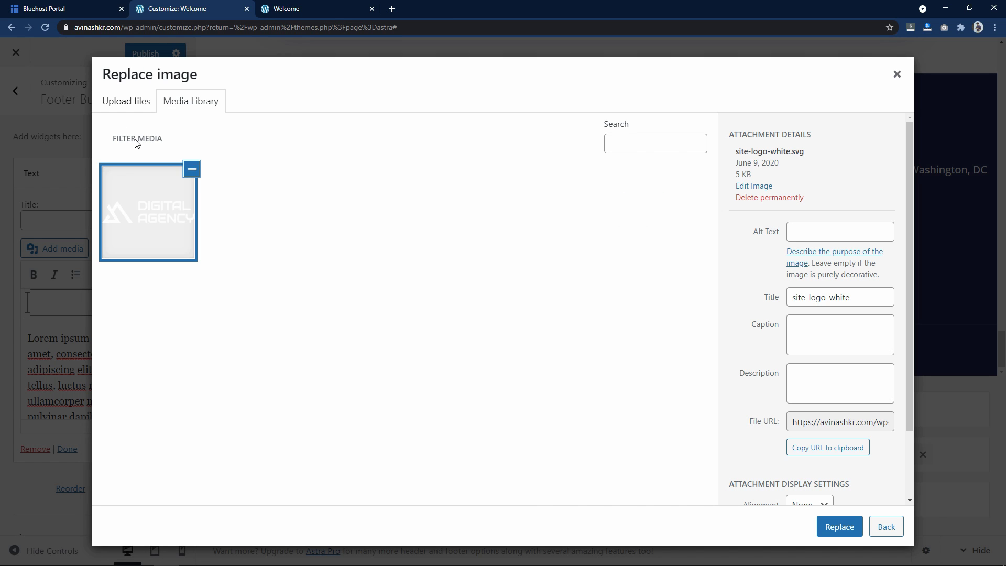
pyautogui.click(124, 100)
pyautogui.click(191, 101)
pyautogui.click(147, 211)
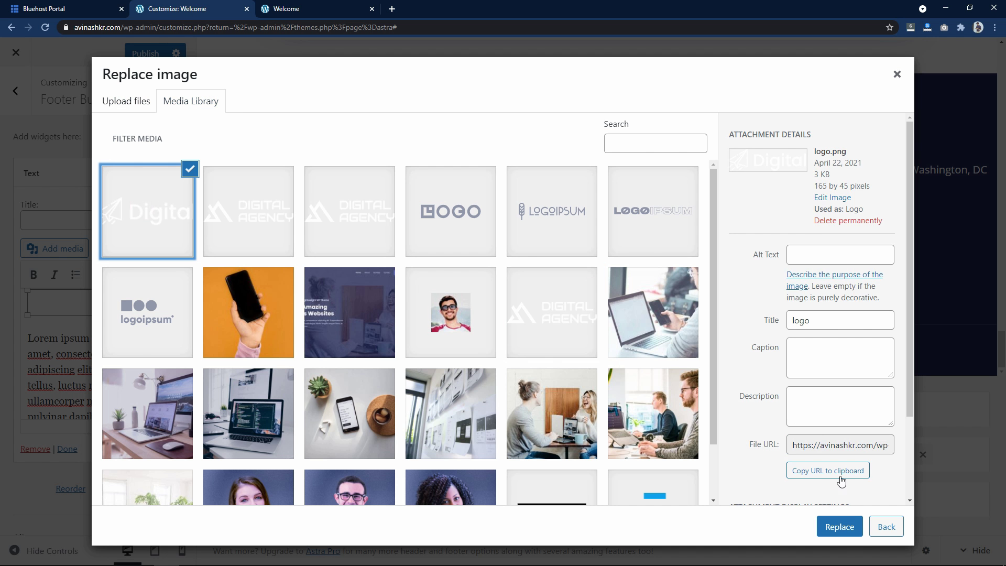
pyautogui.click(839, 526)
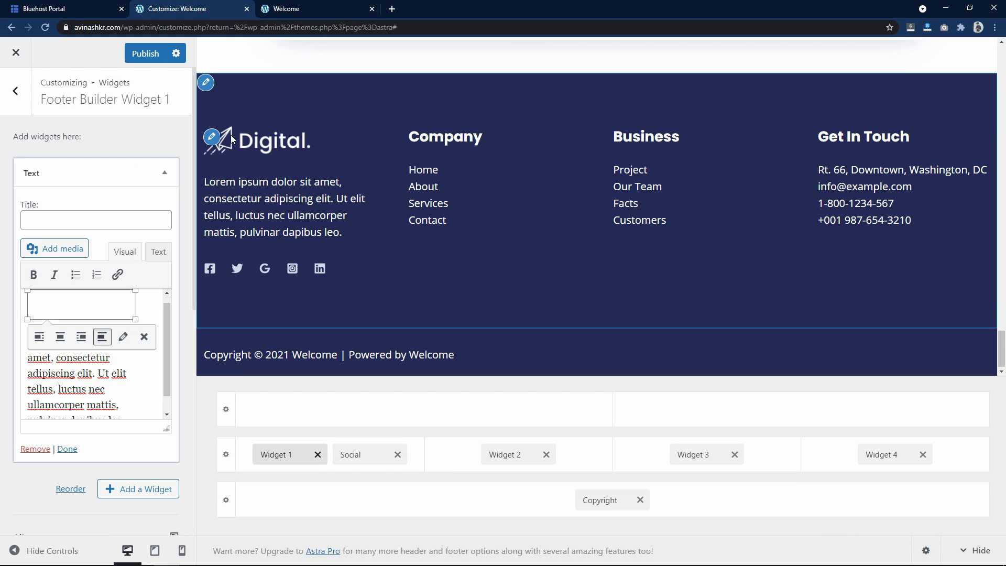
# Step: Publish the footer logo change
pyautogui.click(49, 373)
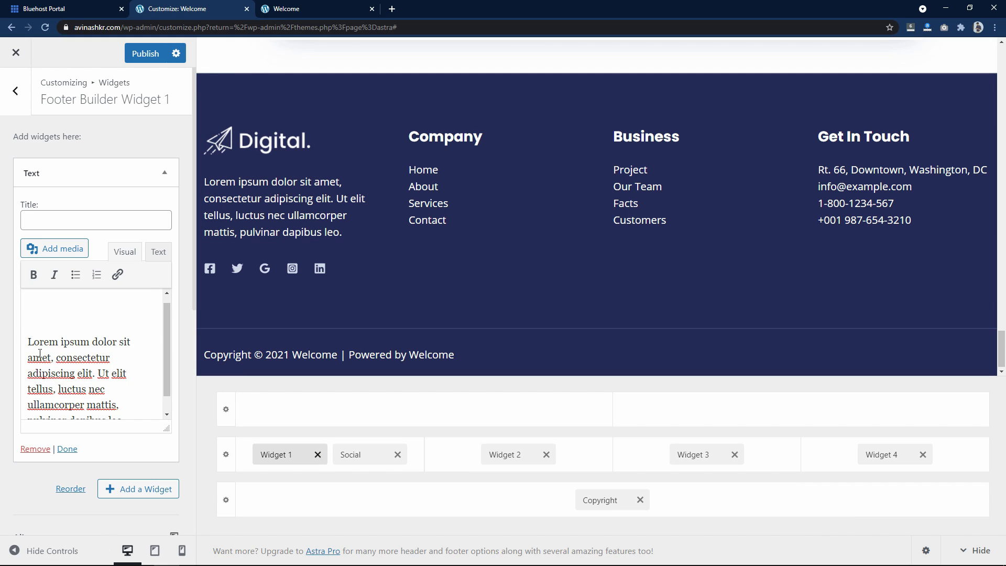
pyautogui.moveTo(28, 341); pyautogui.dragTo(103, 404)
pyautogui.click(105, 400)
pyautogui.scroll(1, 103, 295)
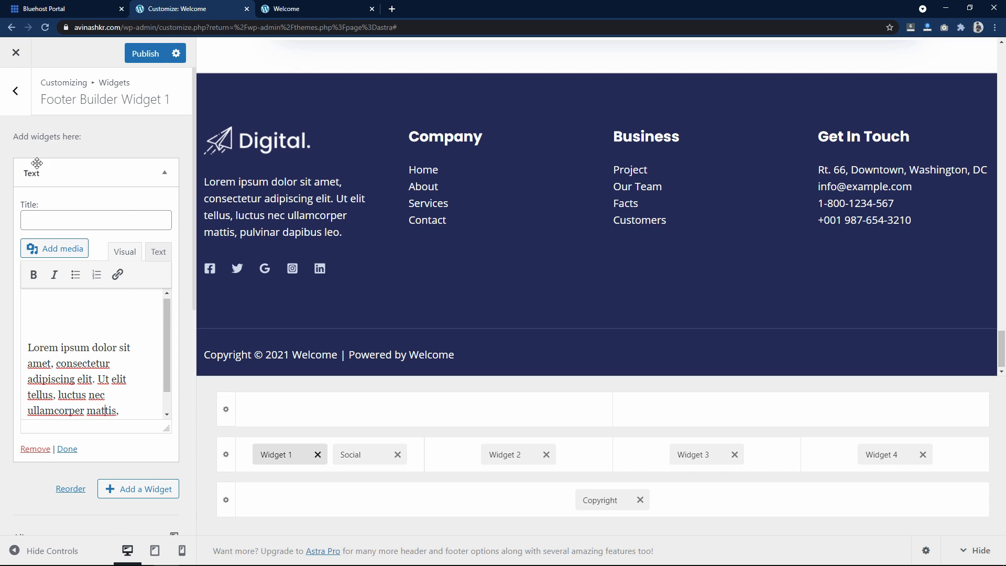
pyautogui.click(143, 51)
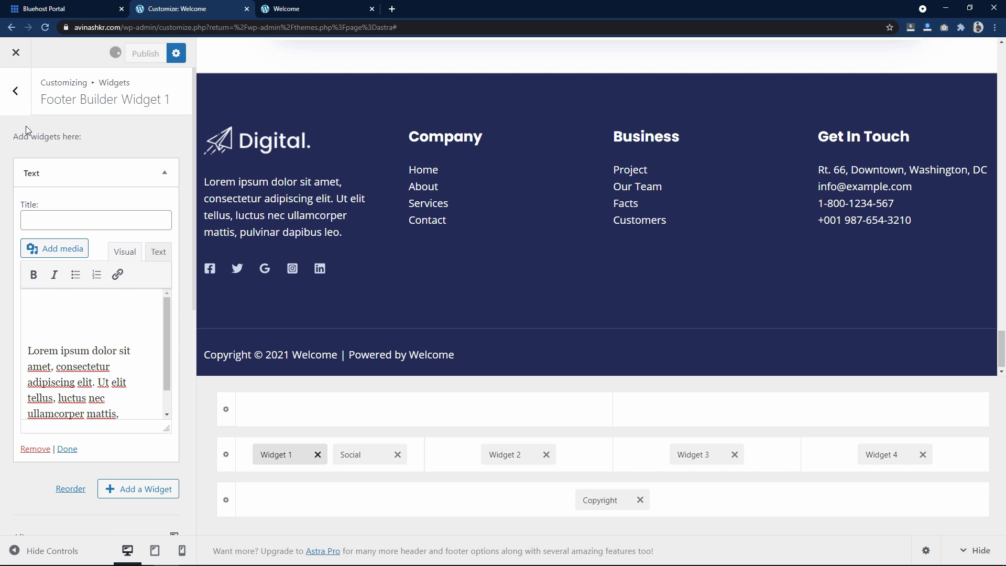
pyautogui.click(18, 93)
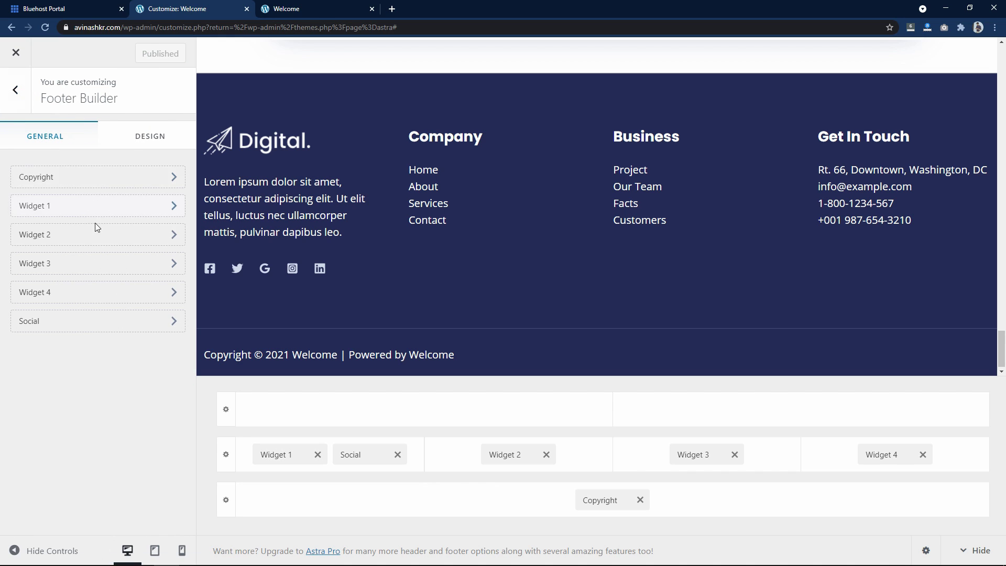
# Step: Open the Widget 4 footer column and expand its Get In Touch text widget
pyautogui.click(133, 244)
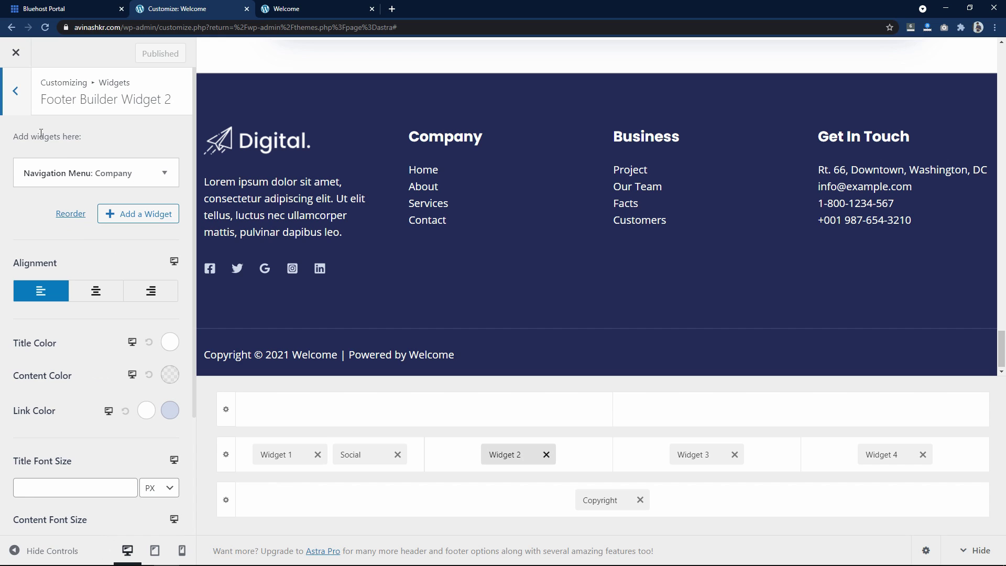
pyautogui.click(25, 111)
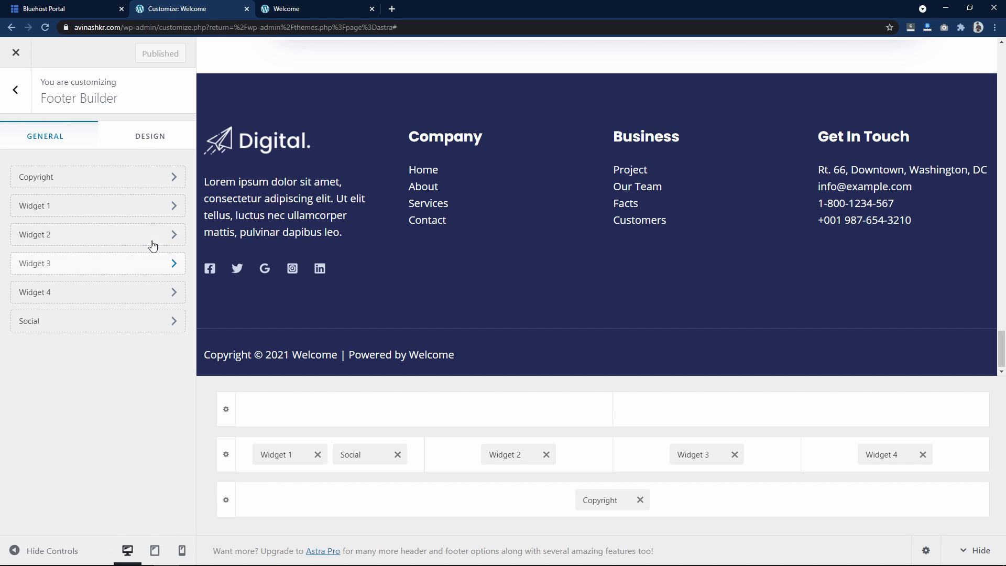
pyautogui.click(178, 292)
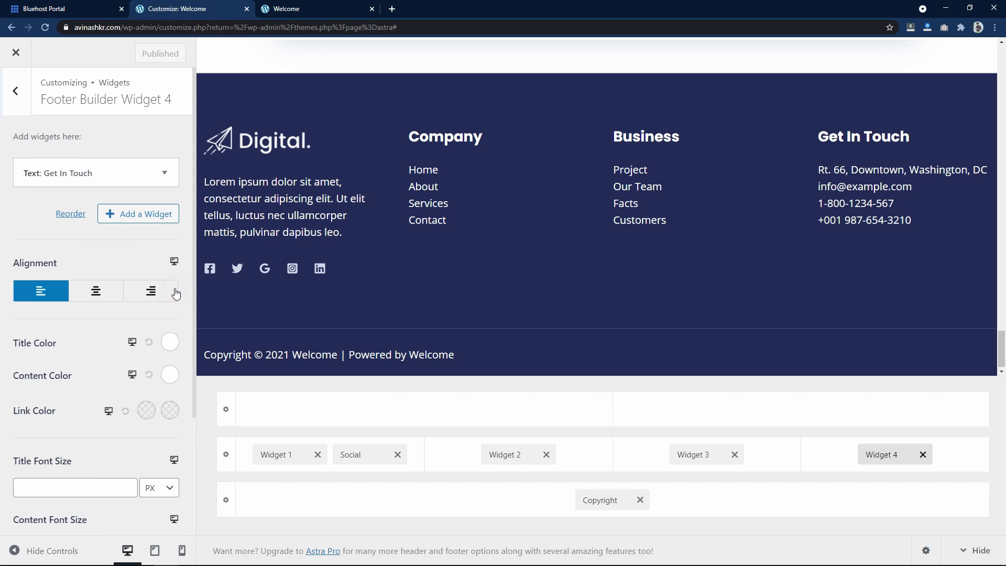
pyautogui.click(165, 174)
# Step: Replace the sample street address with the new two-line address
pyautogui.moveTo(78, 220); pyautogui.dragTo(27, 221)
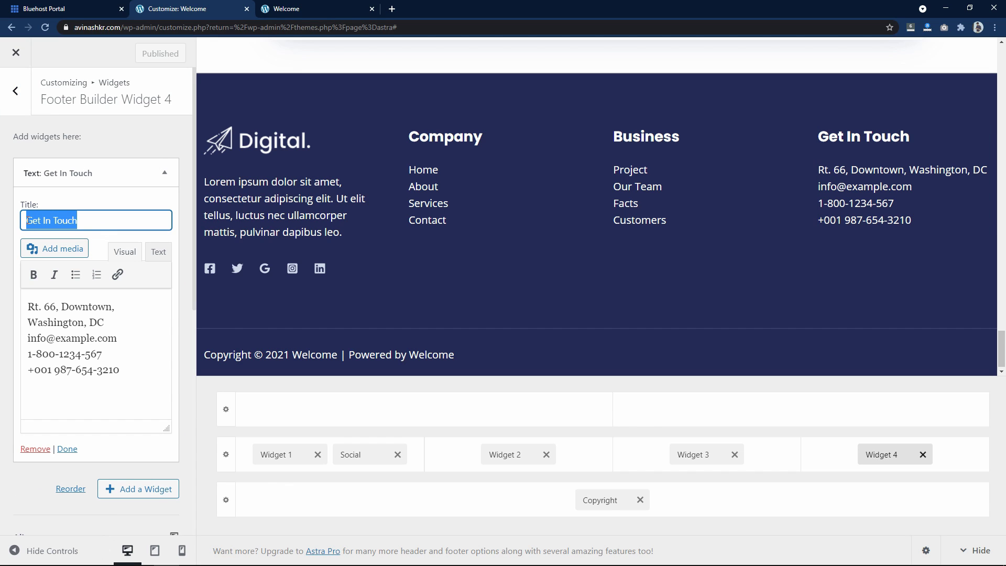
pyautogui.click(74, 333)
pyautogui.moveTo(32, 305); pyautogui.dragTo(131, 306)
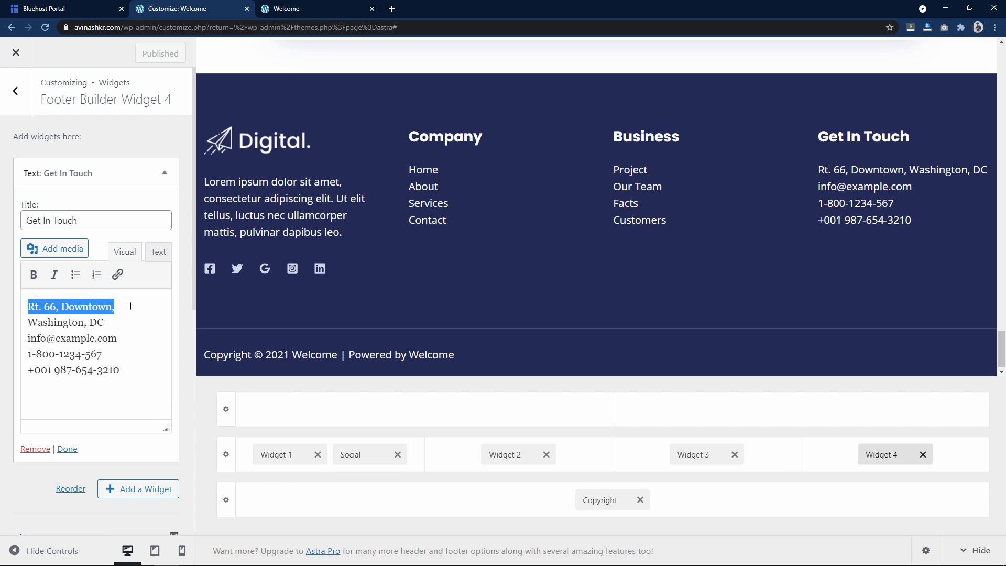
pyautogui.click(116, 322)
pyautogui.moveTo(29, 307); pyautogui.dragTo(110, 328)
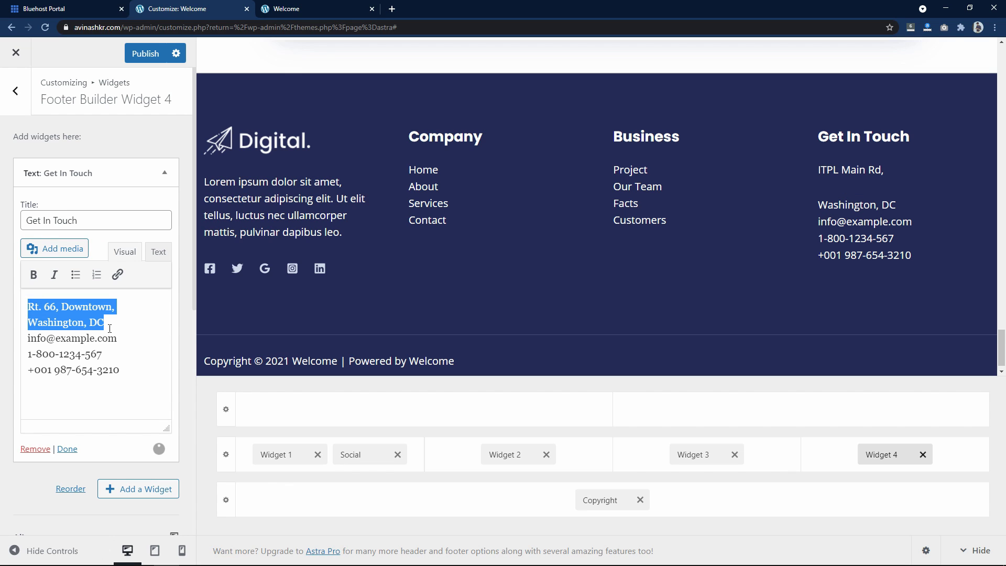
pyautogui.press('BackSpace')
pyautogui.write('ITPL Main R')
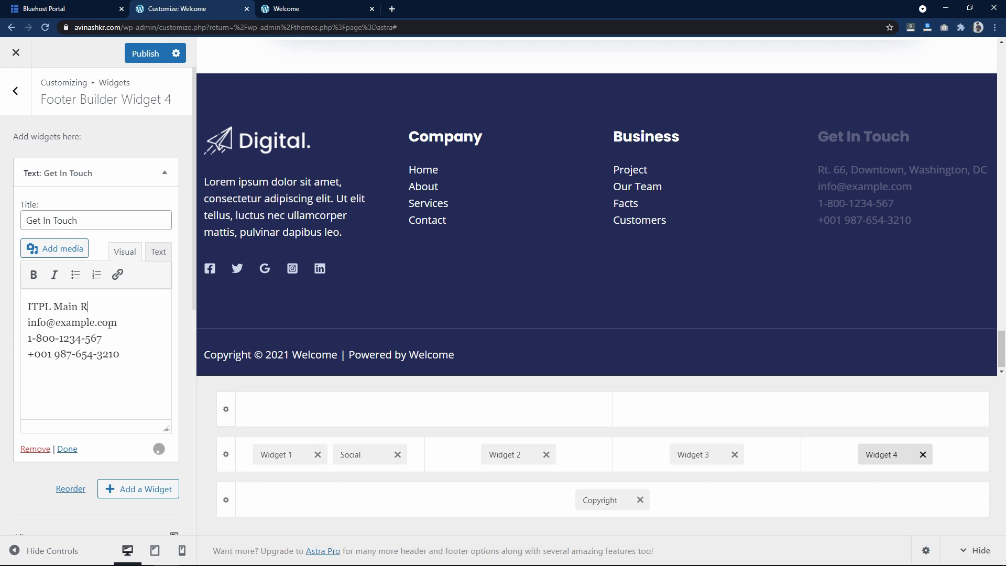
pyautogui.write('oad,')
pyautogui.press('Return')
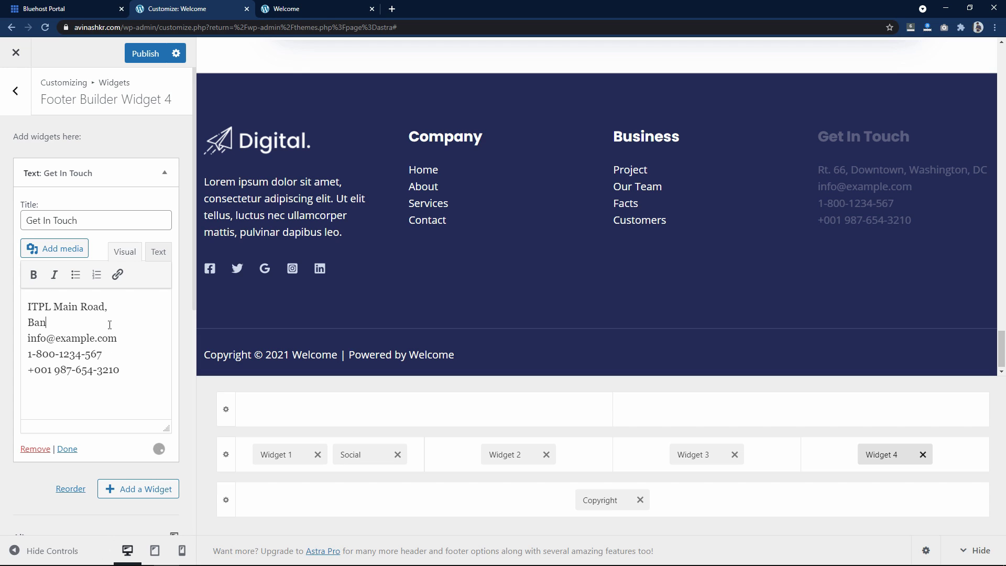
pyautogui.write('Bangalore, IN')
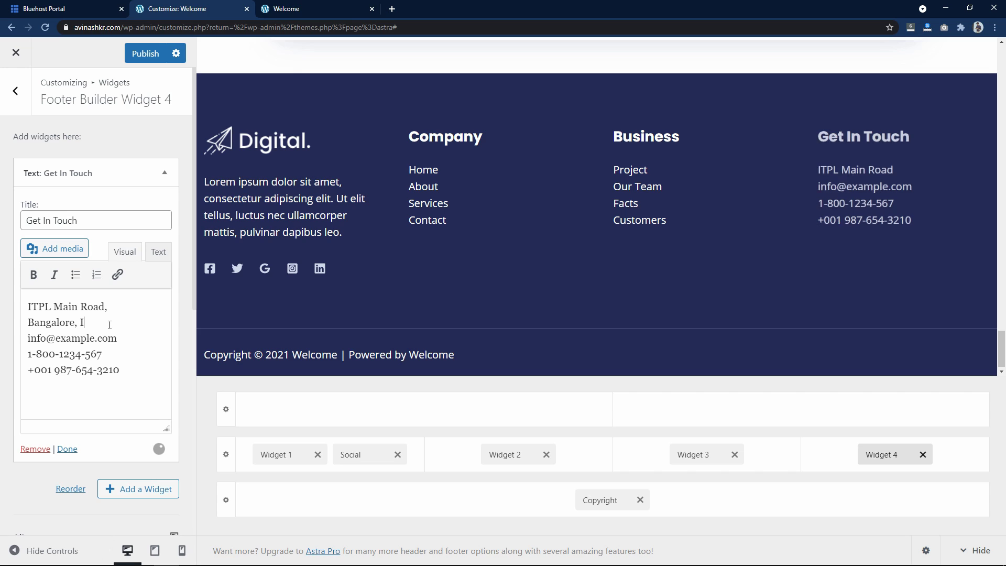
# Step: Change the sample e-mail domain to the site's own e-mail address
pyautogui.doubleClick(57, 338)
pyautogui.write('avinashkr')
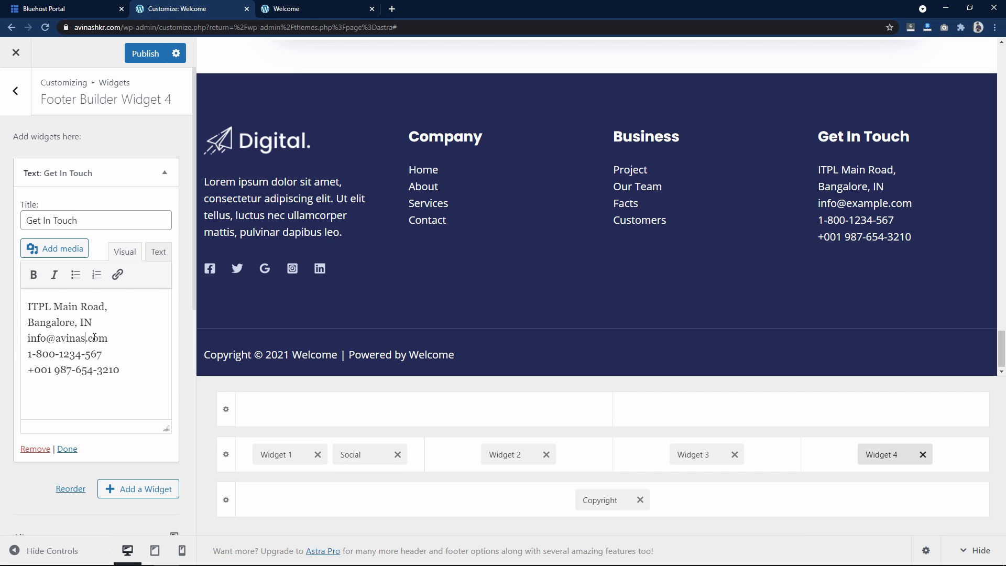
pyautogui.moveTo(128, 338); pyautogui.dragTo(61, 338)
pyautogui.click(42, 370)
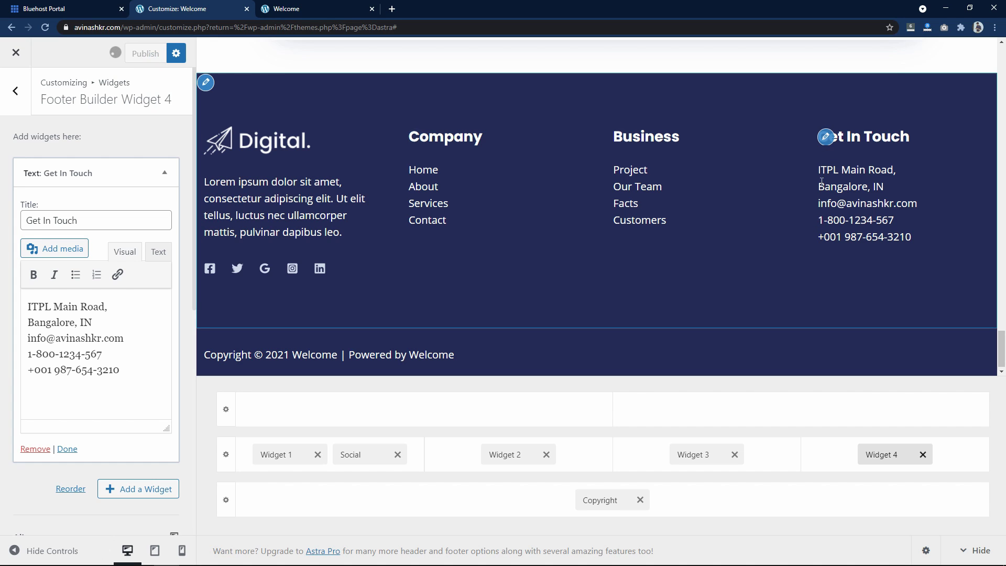
pyautogui.click(15, 91)
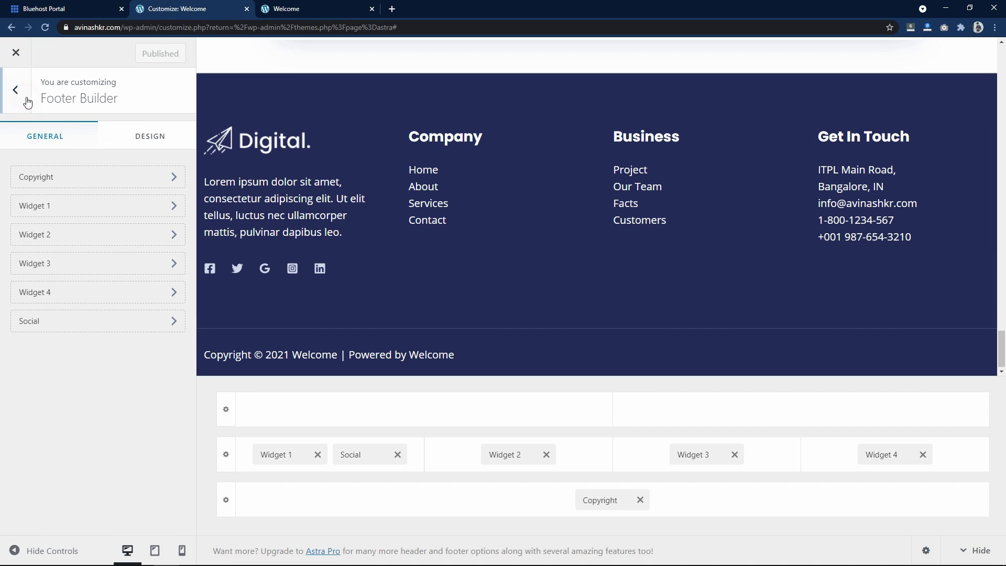
# Step: Remove the Google Reviews icon from the footer social icons
pyautogui.click(109, 329)
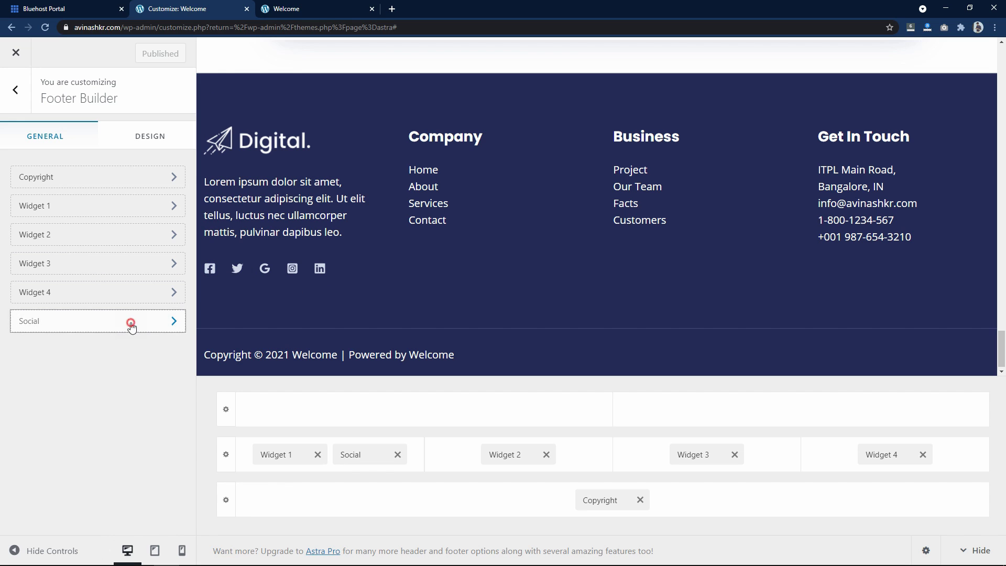
pyautogui.click(131, 321)
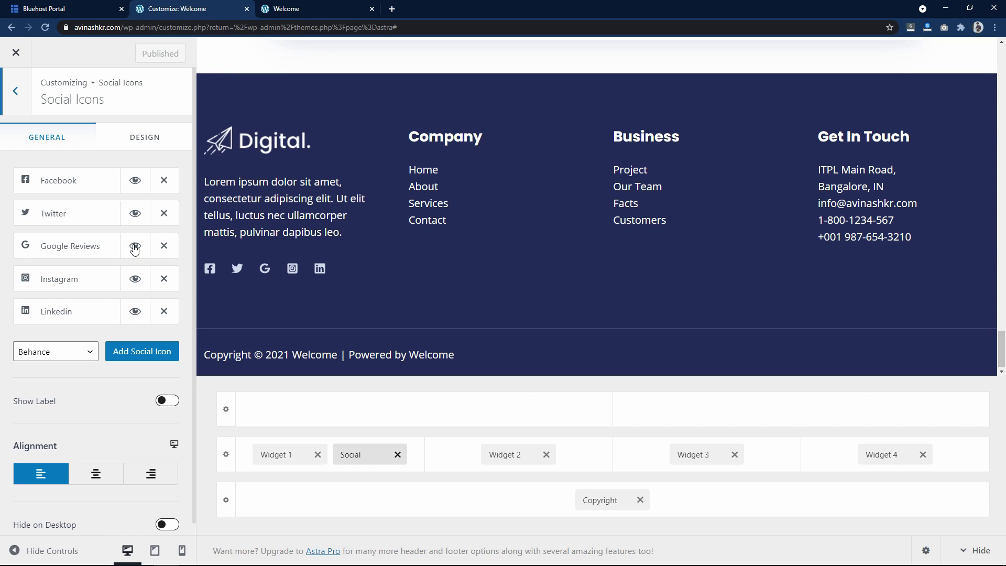
pyautogui.click(165, 247)
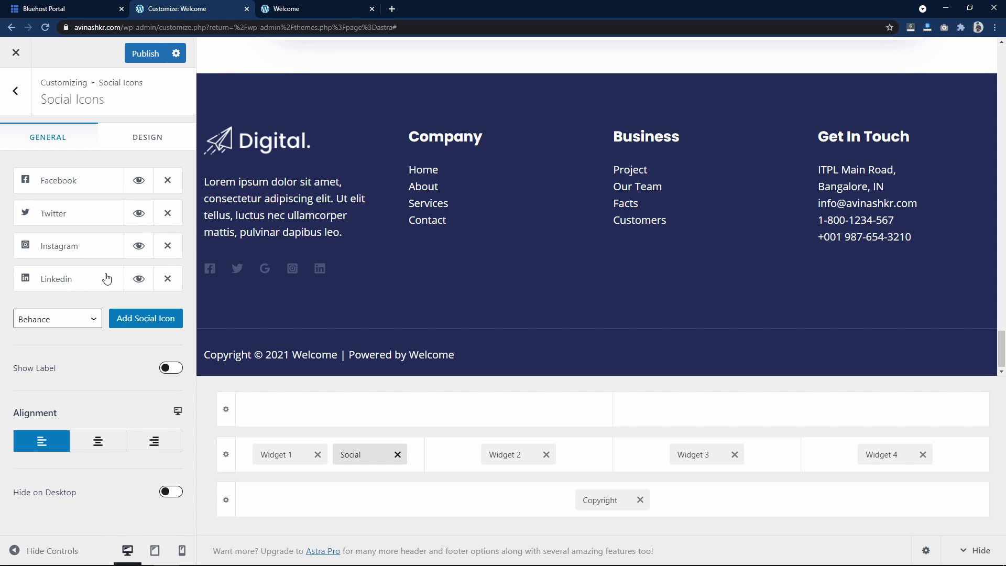
# Step: Add a test LinkedIn icon labelled 'Link', then delete it again
pyautogui.click(141, 320)
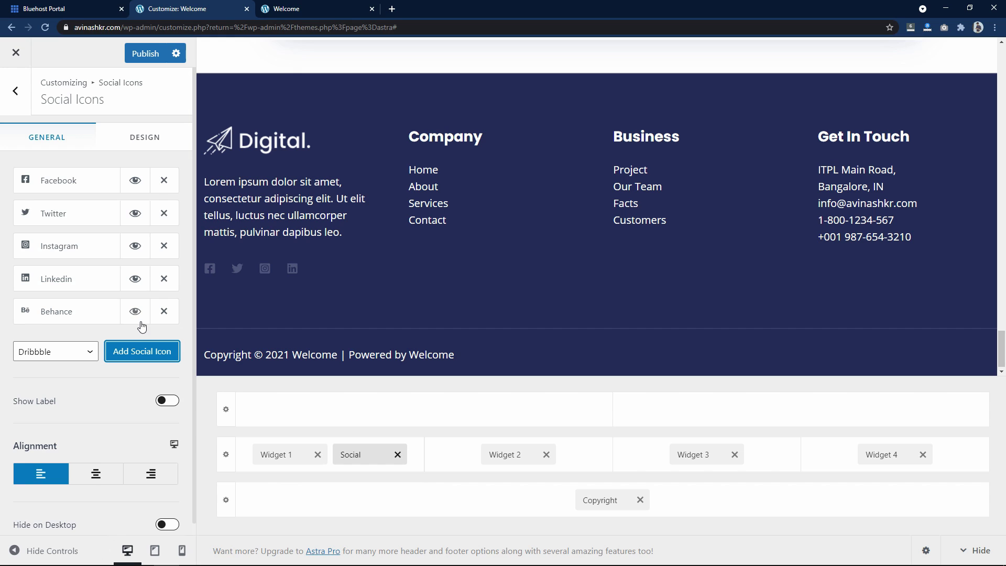
pyautogui.click(92, 316)
pyautogui.scroll(-3, 79, 346)
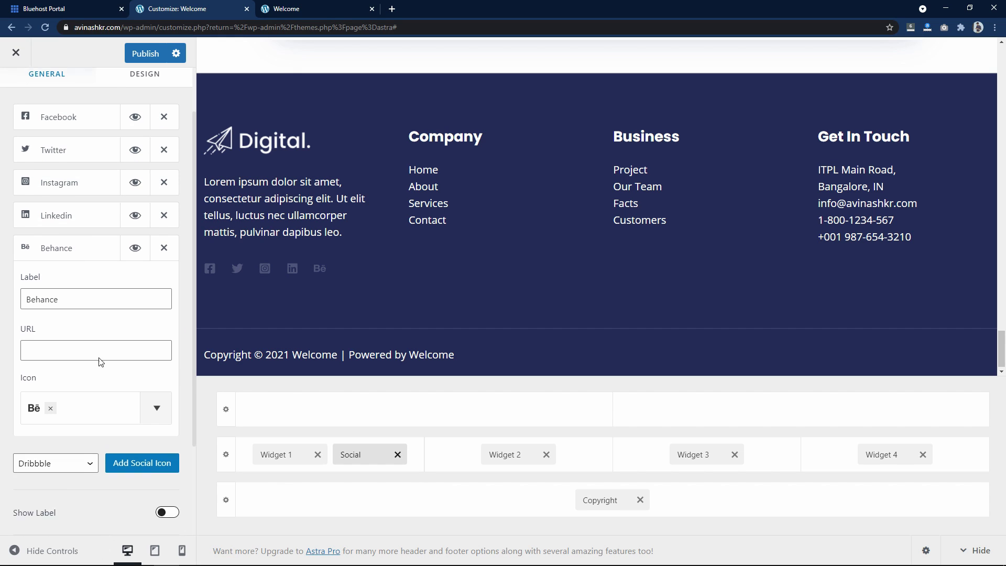
pyautogui.click(157, 314)
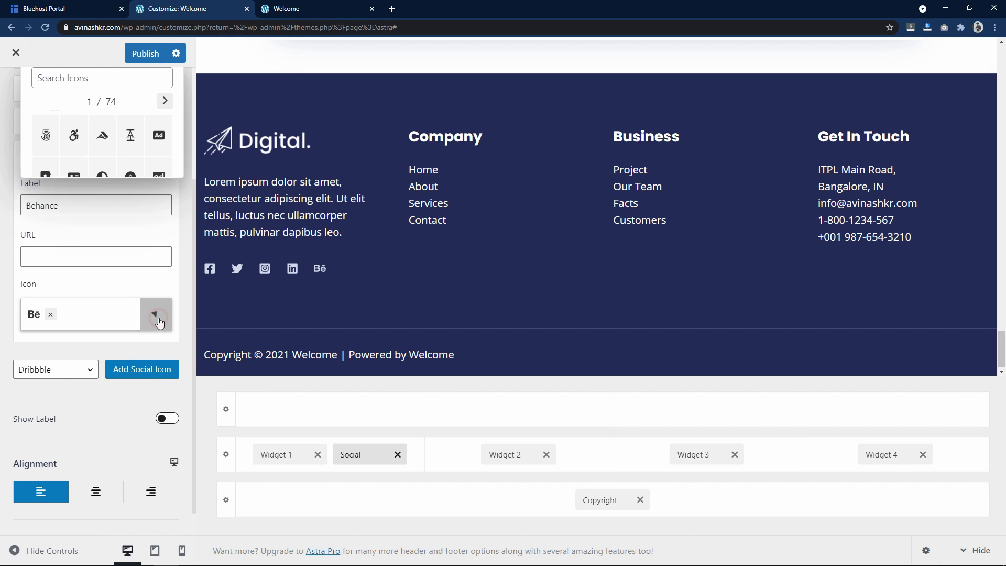
pyautogui.click(87, 83)
pyautogui.write('link')
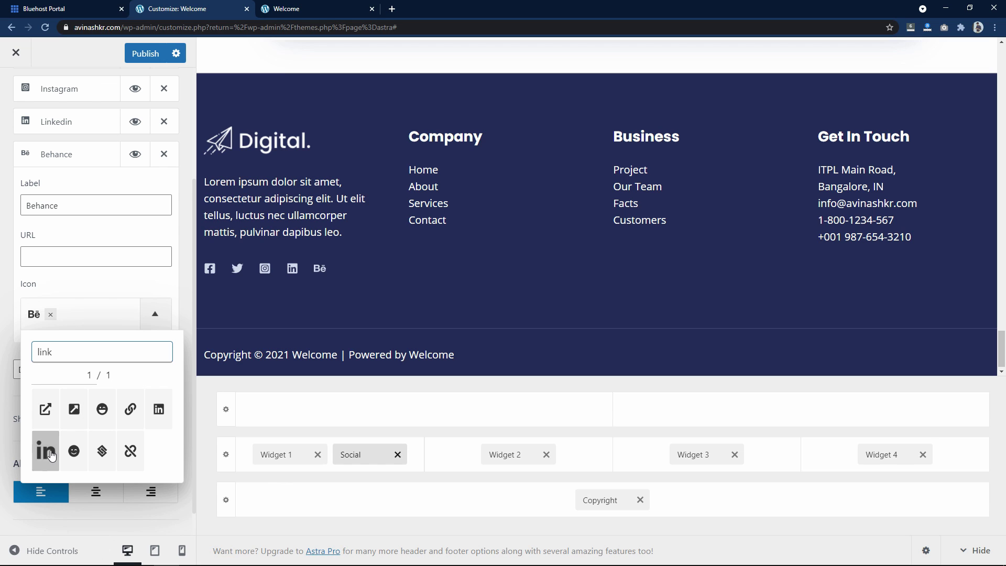
pyautogui.click(48, 453)
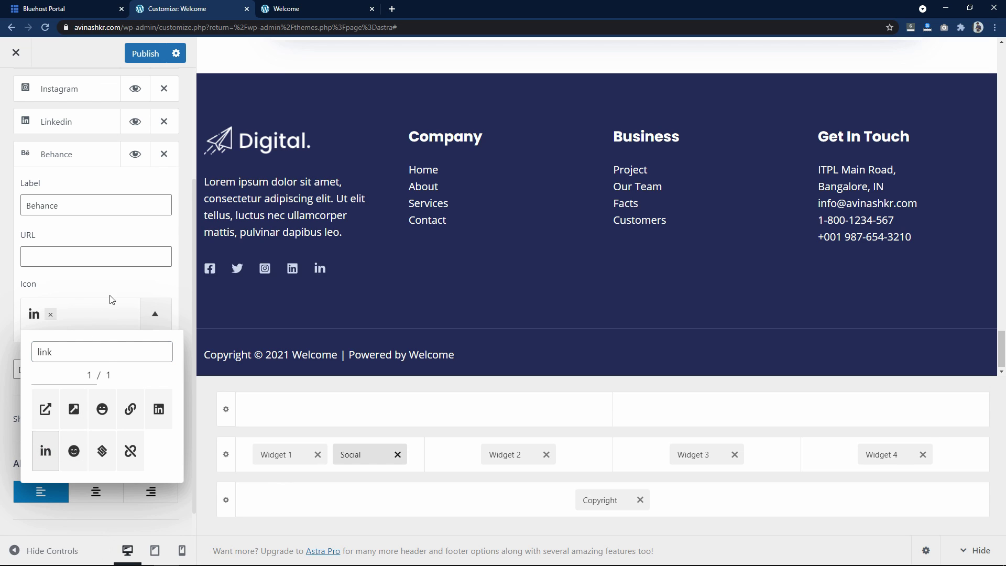
pyautogui.click(102, 311)
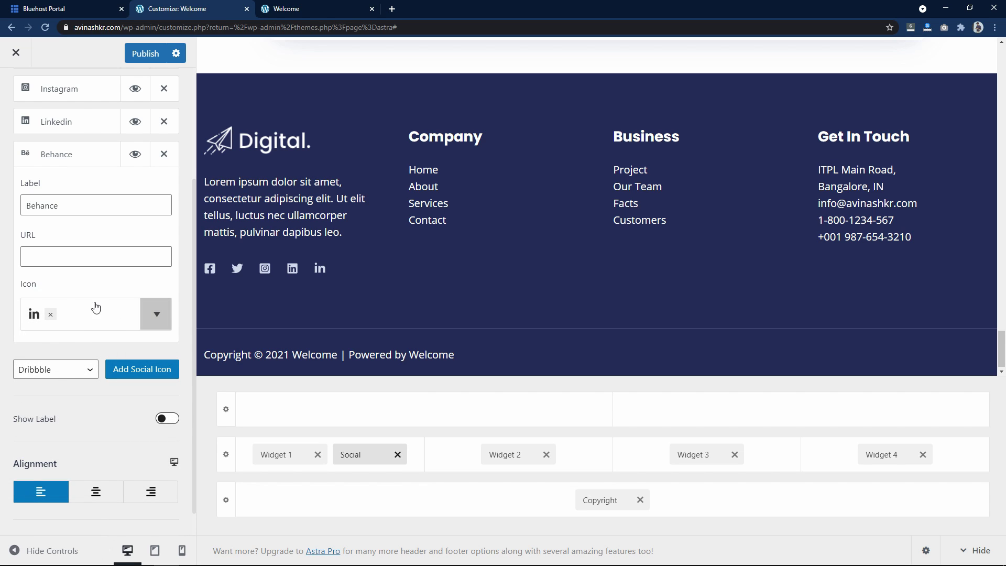
pyautogui.scroll(1, 95, 308)
pyautogui.moveTo(63, 267); pyautogui.dragTo(22, 266)
pyautogui.write('LinkedIn')
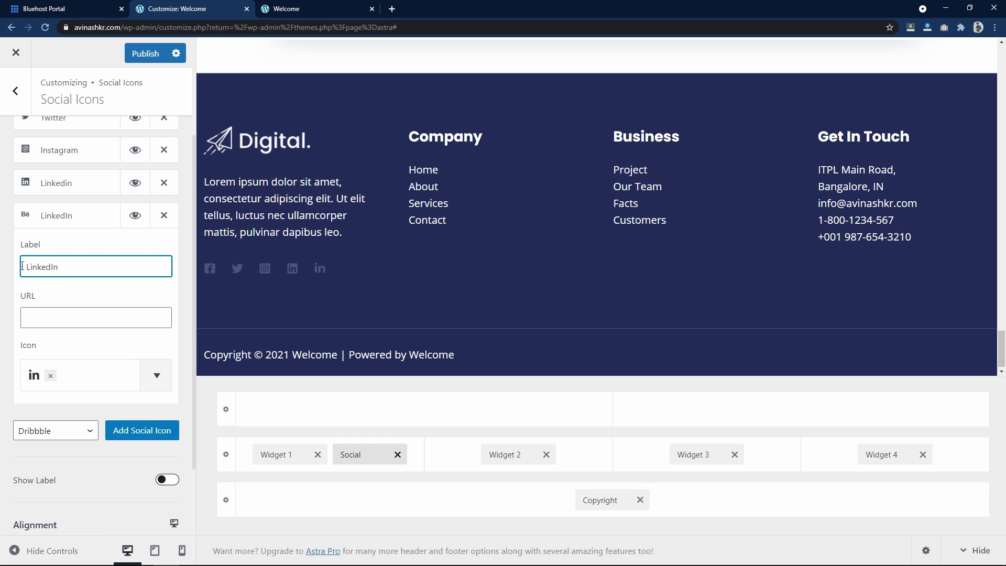
pyautogui.click(76, 217)
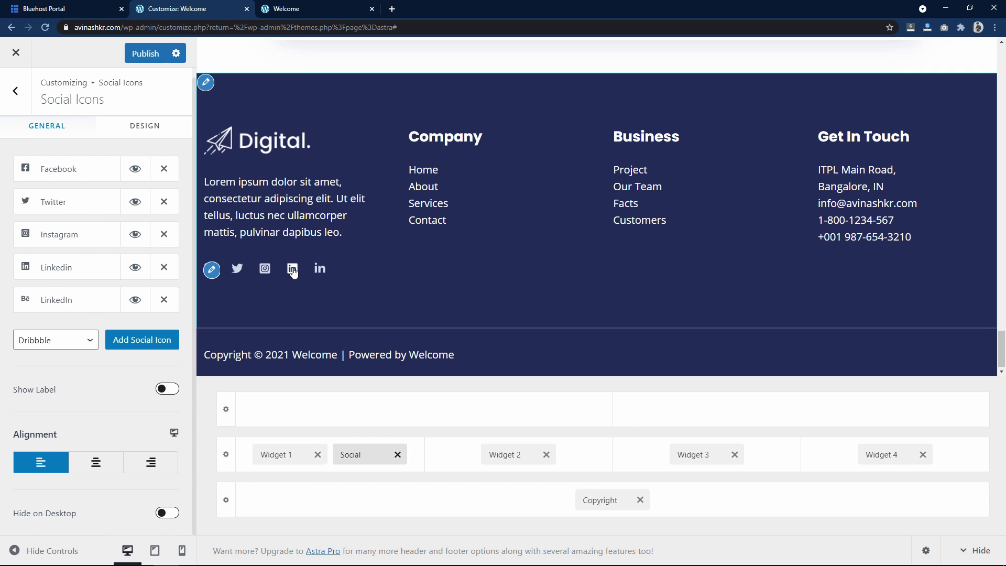
pyautogui.click(164, 301)
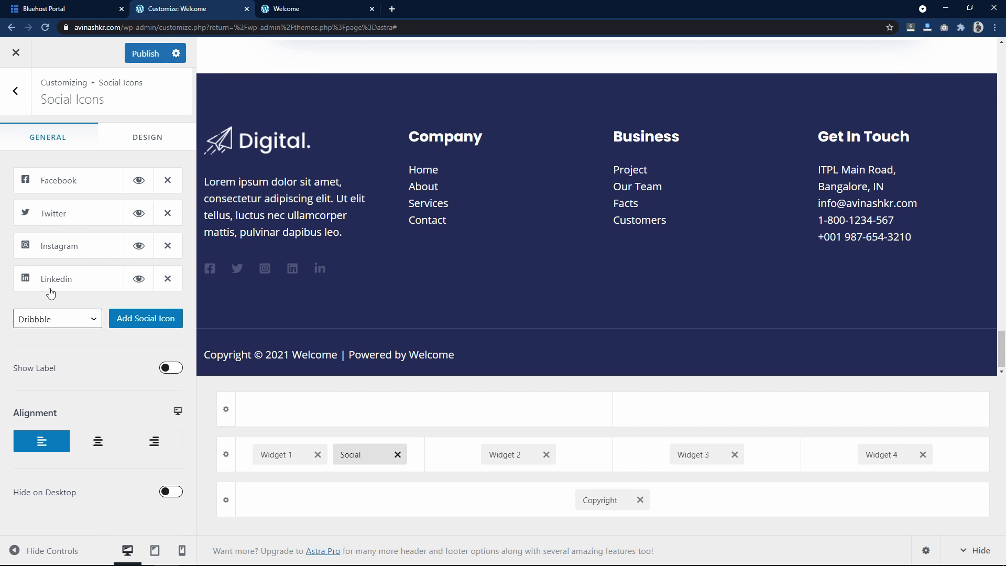
# Step: Paste the Facebook page address into the Facebook icon's URL field
pyautogui.click(79, 180)
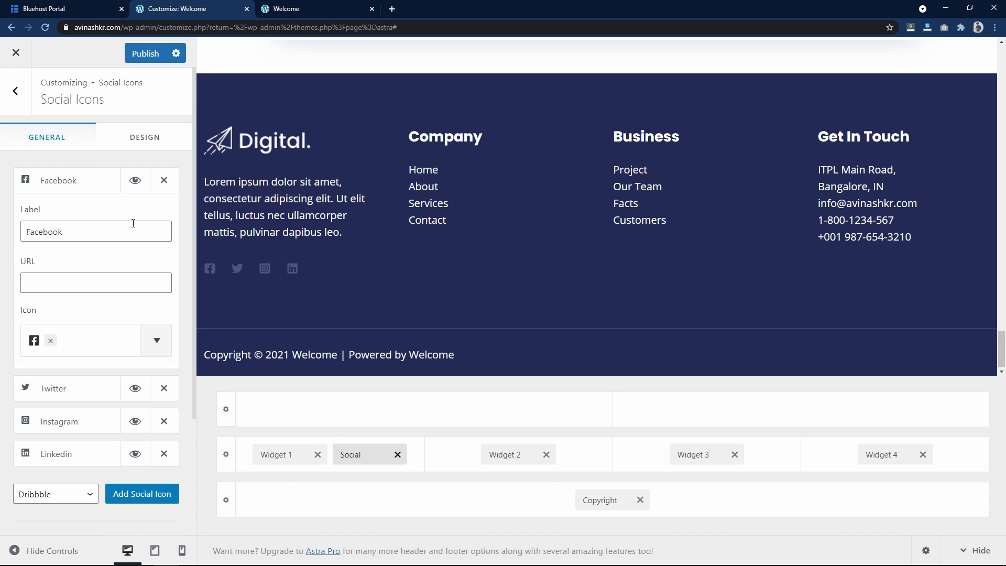
pyautogui.click(38, 284)
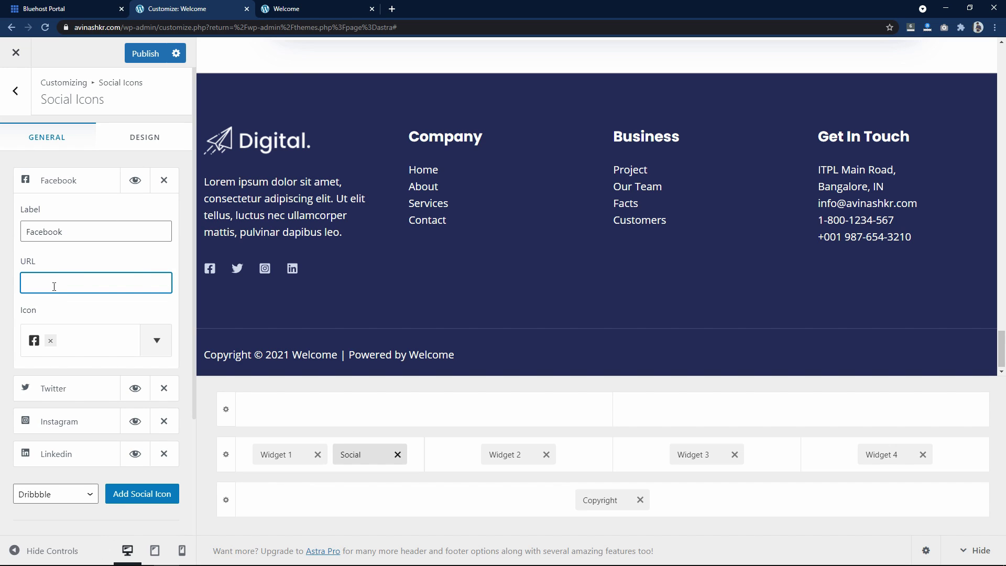
pyautogui.write('https://www.facebook.com/EasyTutorialsVideo')
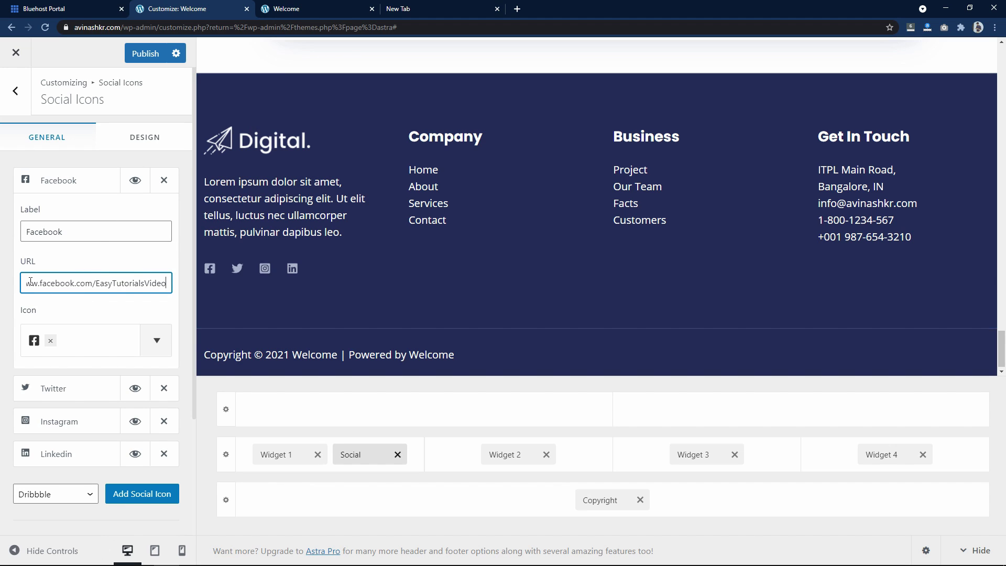
pyautogui.moveTo(23, 286); pyautogui.dragTo(170, 284)
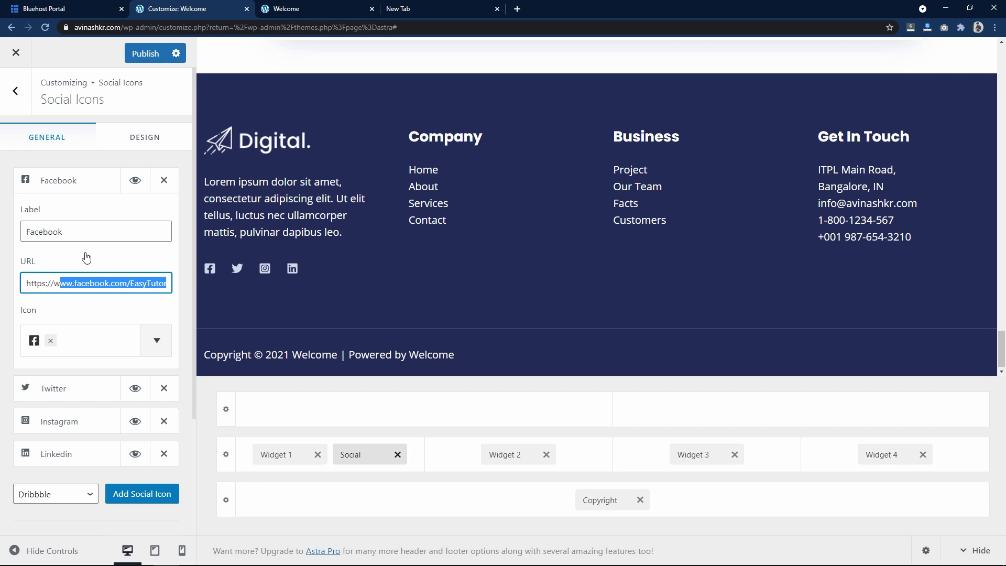
pyautogui.click(46, 183)
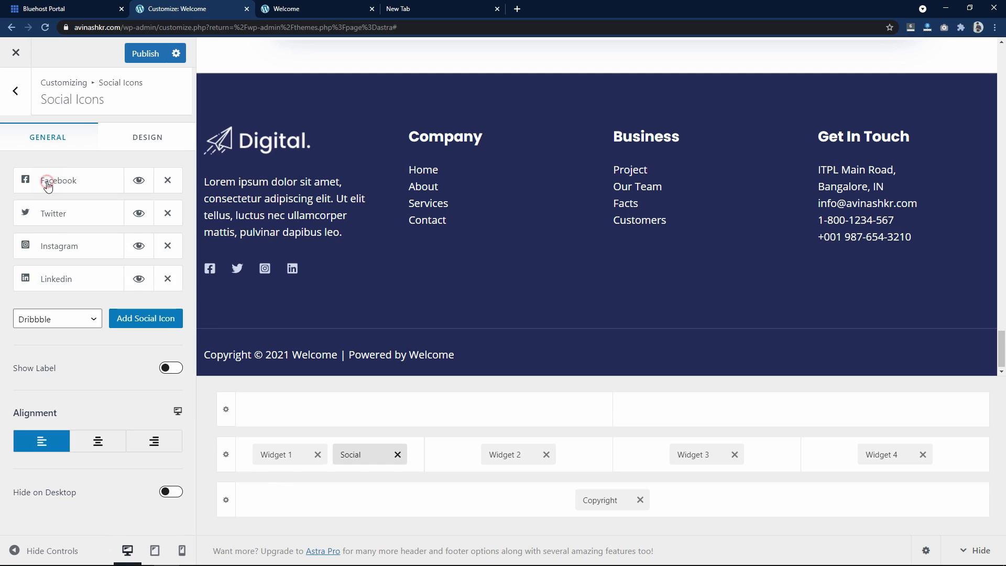
# Step: Review the Twitter and Instagram icons and publish the social icon changes
pyautogui.click(62, 222)
pyautogui.click(67, 220)
pyautogui.click(67, 246)
pyautogui.click(67, 247)
pyautogui.click(146, 53)
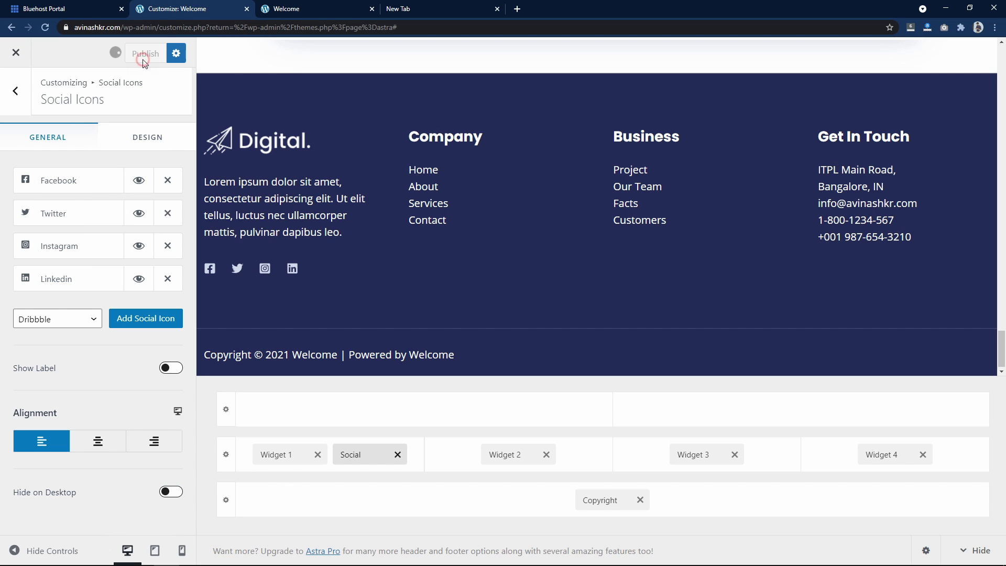
pyautogui.click(16, 91)
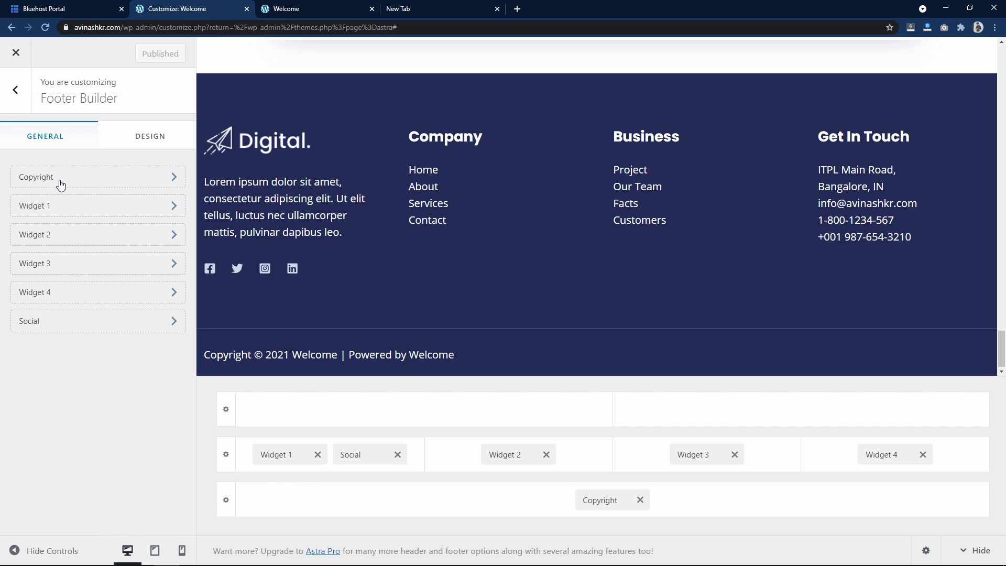
# Step: Replace '[site_title] | Powered by [site_title]' in the copyright with the site's domain and publish
pyautogui.click(150, 184)
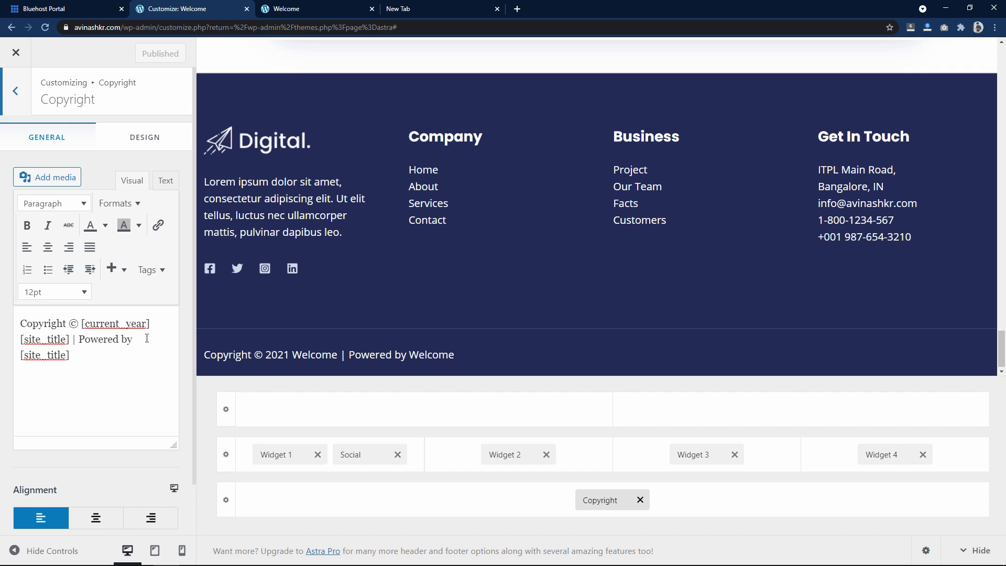
pyautogui.moveTo(71, 356); pyautogui.dragTo(16, 343)
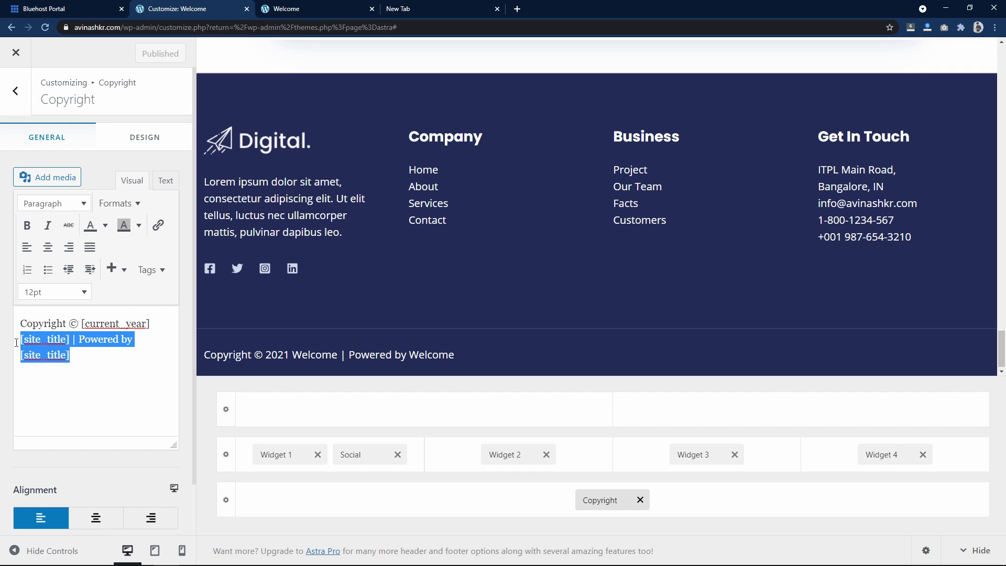
pyautogui.press('BackSpace')
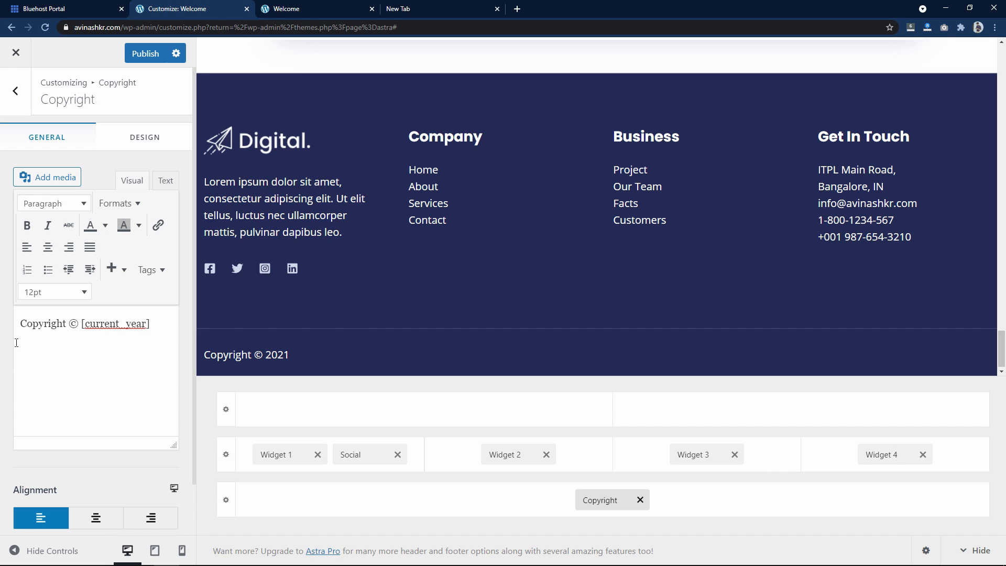
pyautogui.click(36, 361)
pyautogui.write('avinashkr.com')
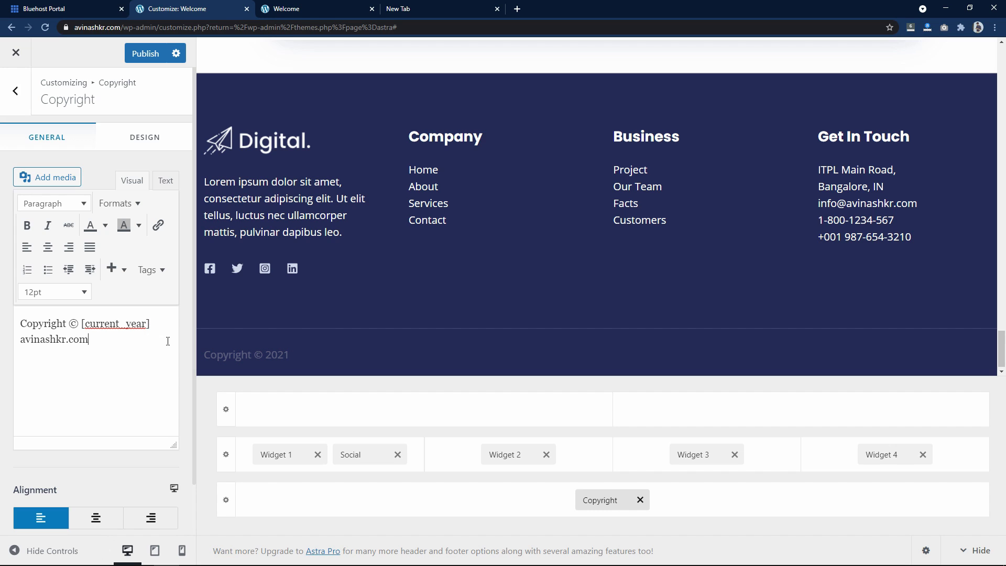
pyautogui.click(141, 53)
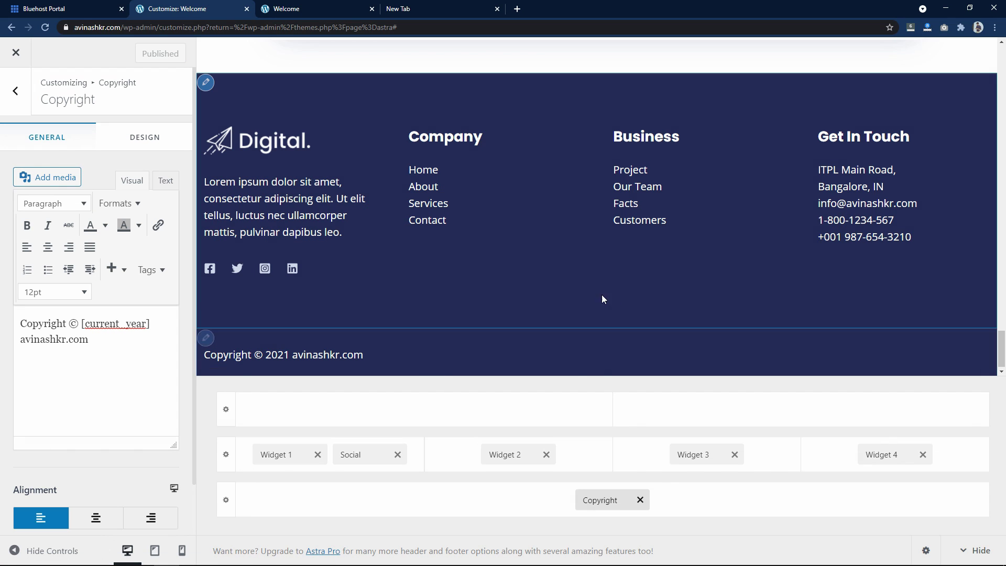
pyautogui.scroll(6, 395, 270)
# Step: From the Pages list, open Home's 'Edit with Elementor' link in a new tab and switch to it
pyautogui.scroll(-5, 383, 272)
pyautogui.scroll(2, 384, 272)
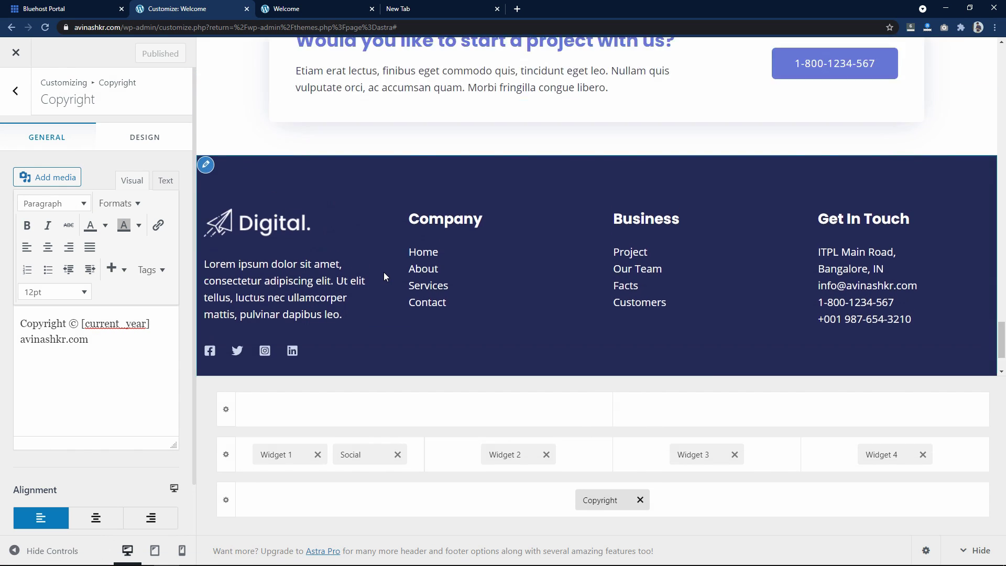
pyautogui.click(16, 54)
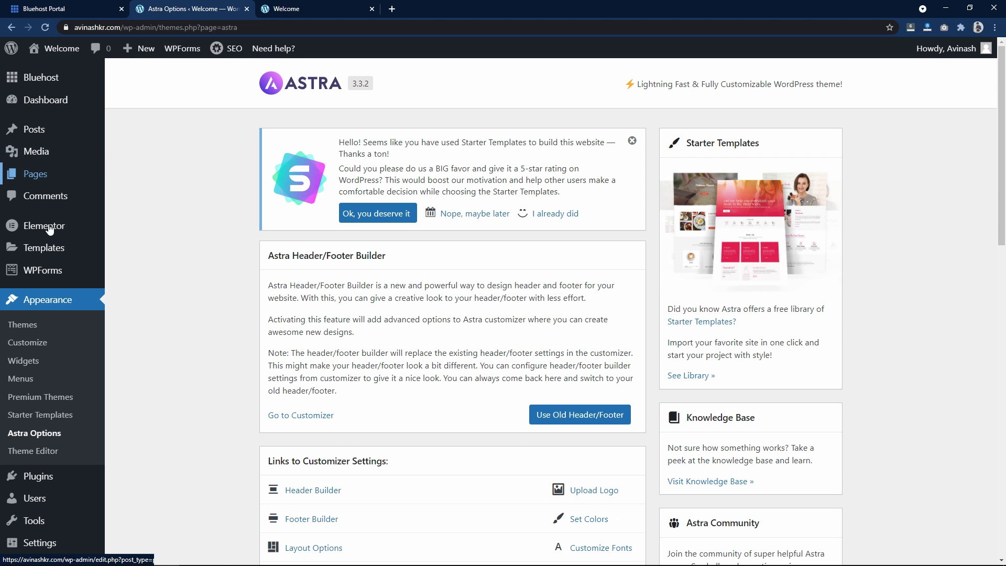
pyautogui.click(42, 179)
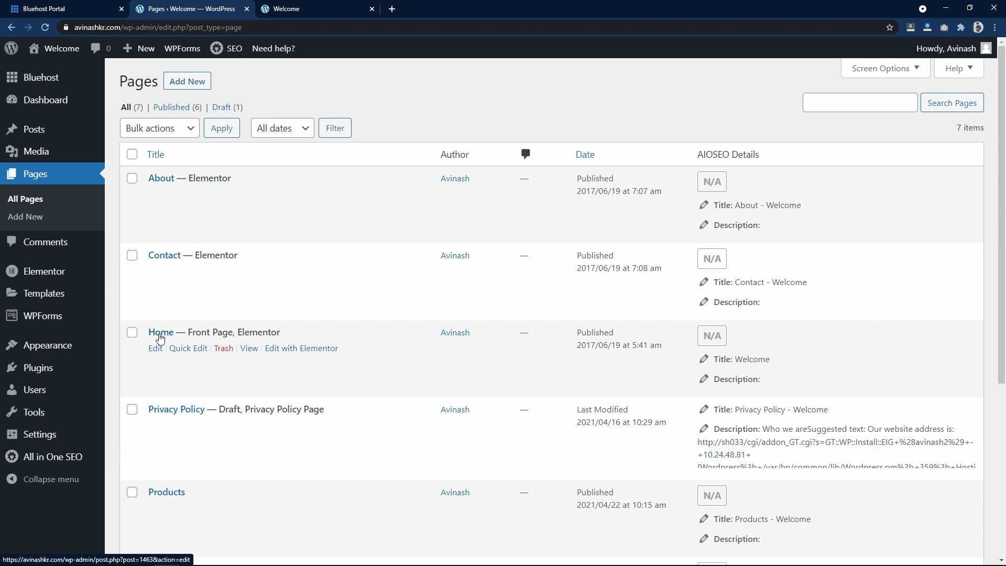
pyautogui.scroll(-1, 195, 308)
pyautogui.scroll(-1, 183, 312)
pyautogui.scroll(-3, 160, 367)
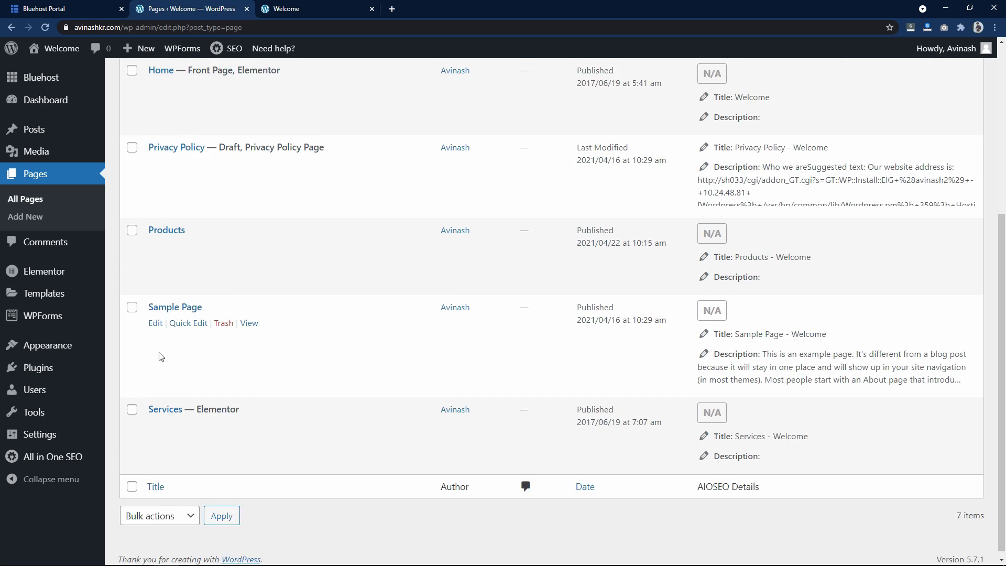
pyautogui.scroll(6, 210, 293)
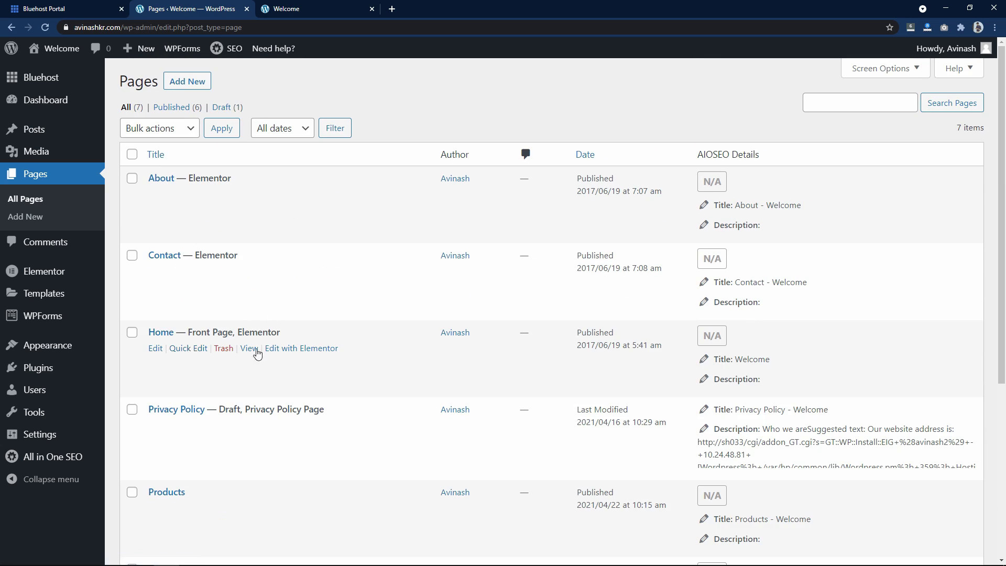
pyautogui.rightClick(314, 357)
pyautogui.click(325, 361)
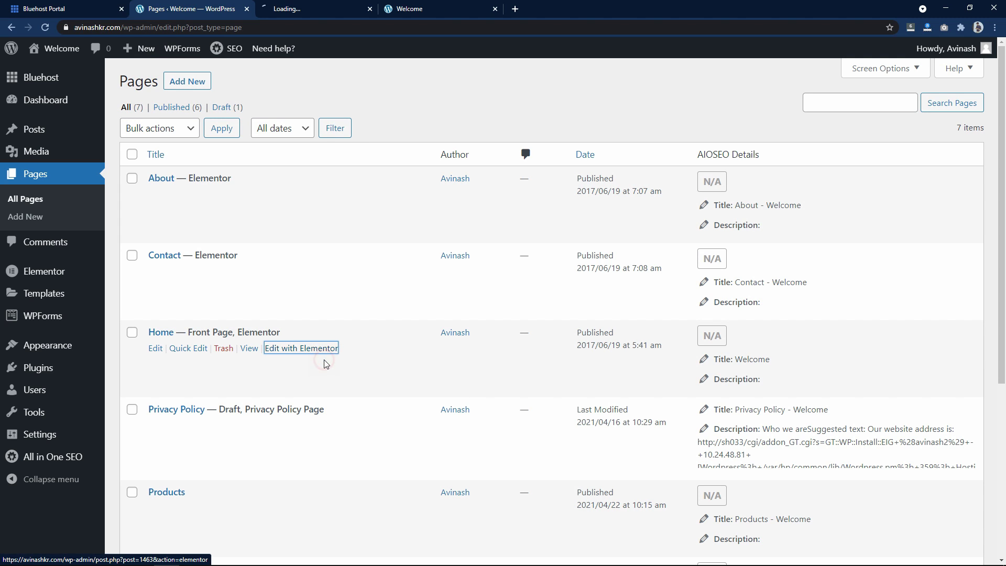
pyautogui.click(303, 5)
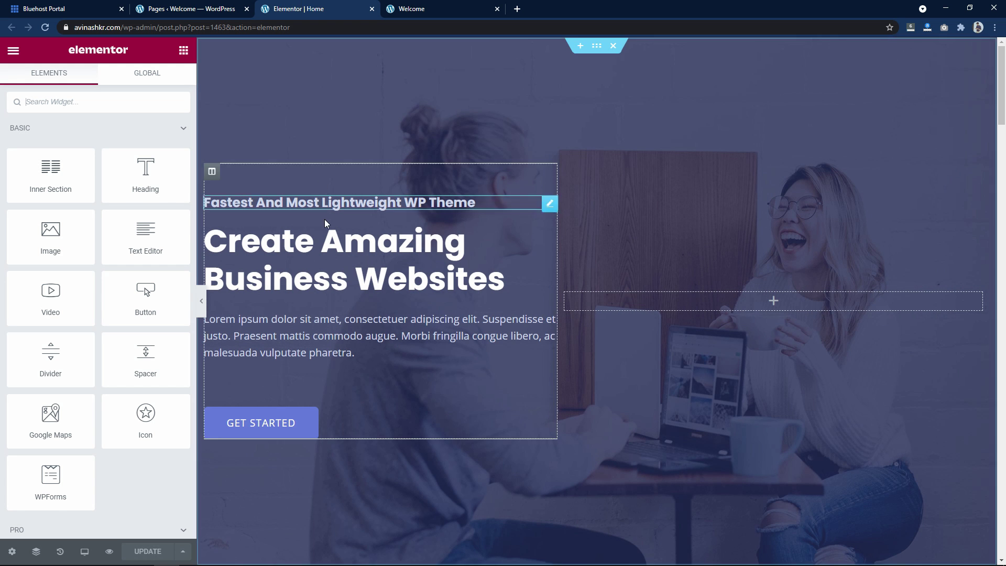
# Step: Upload background.jpg and set it as the hero section's Style > Background image
pyautogui.scroll(-20, 341, 229)
pyautogui.scroll(-10, 343, 229)
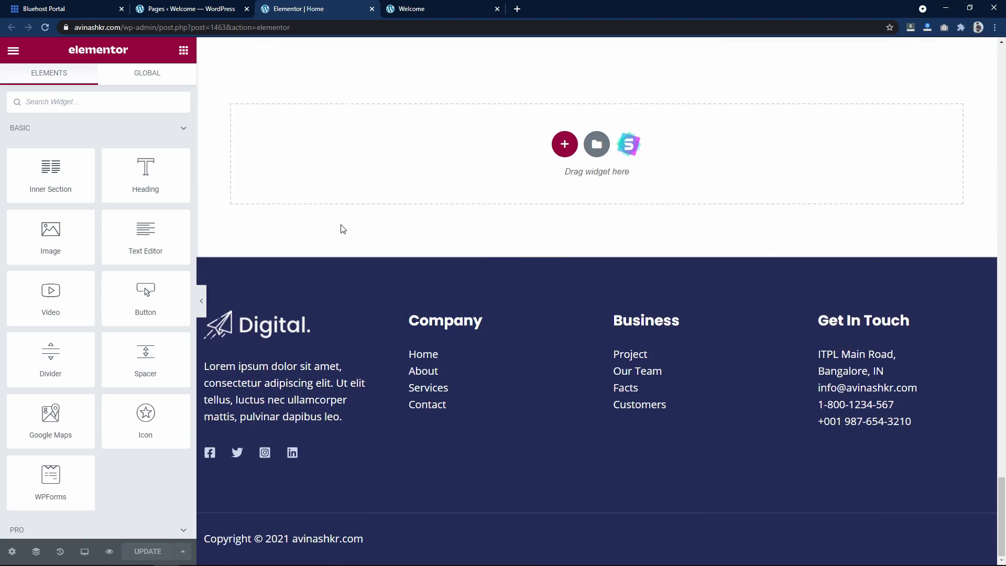
pyautogui.scroll(20, 342, 229)
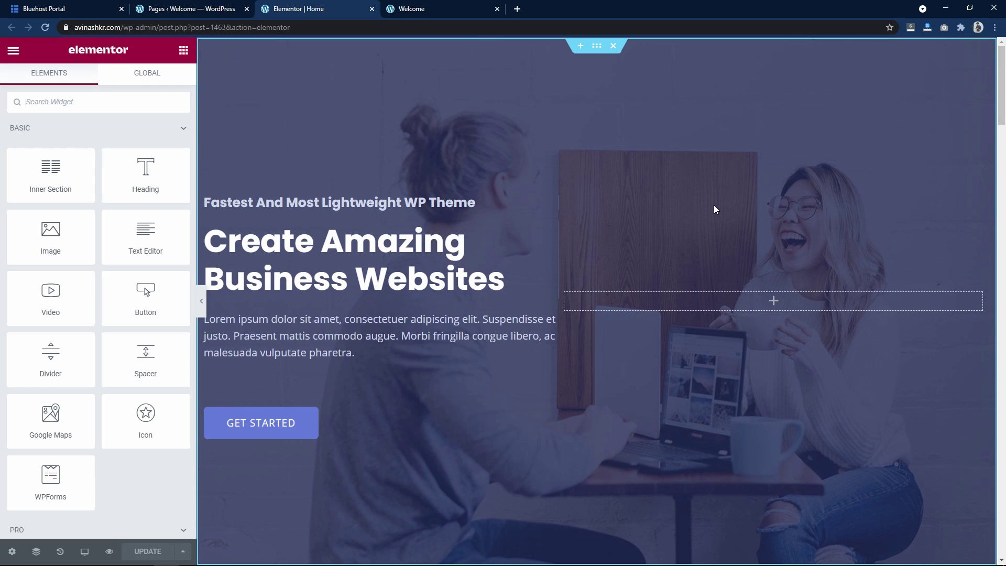
pyautogui.click(597, 45)
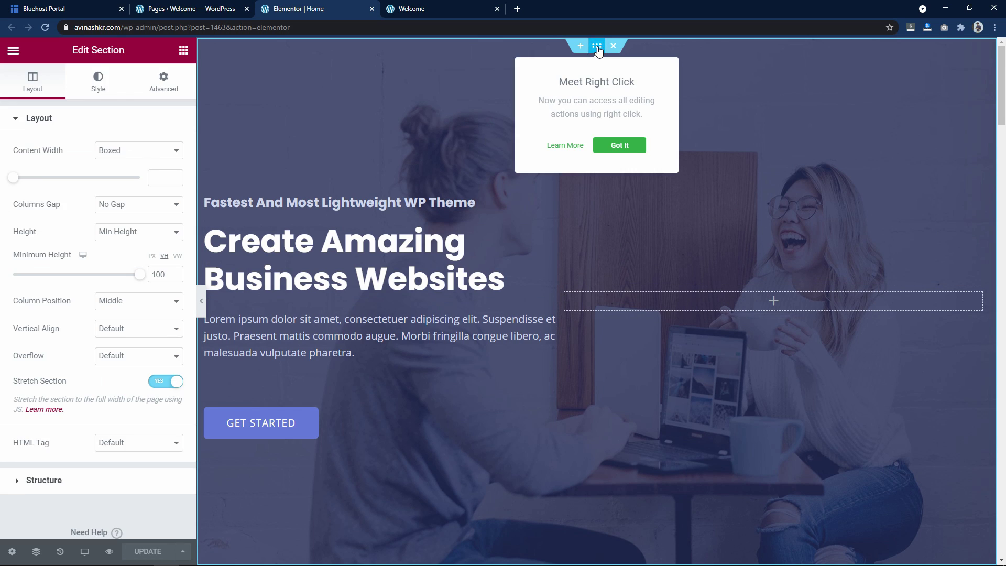
pyautogui.click(104, 88)
pyautogui.click(100, 284)
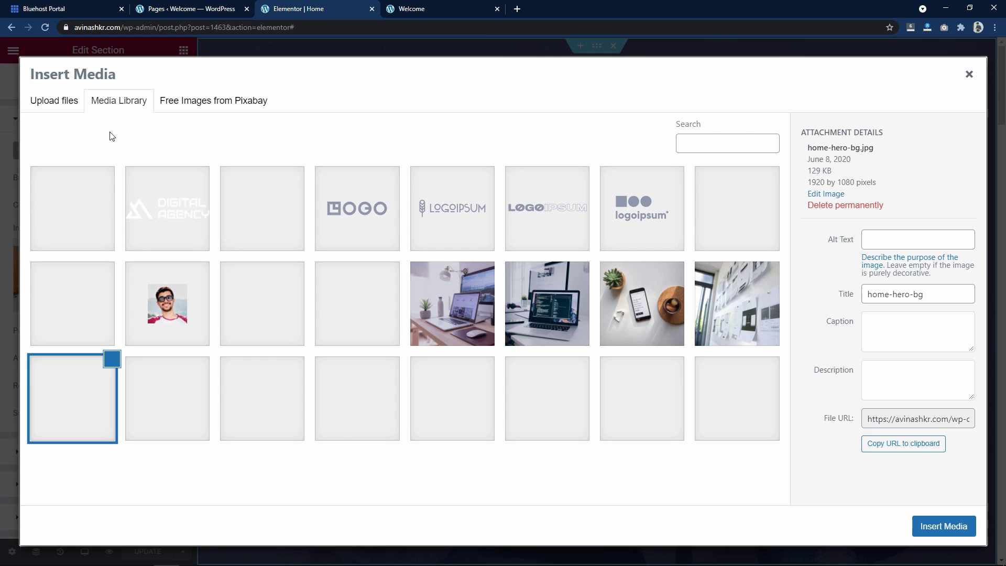
pyautogui.click(54, 100)
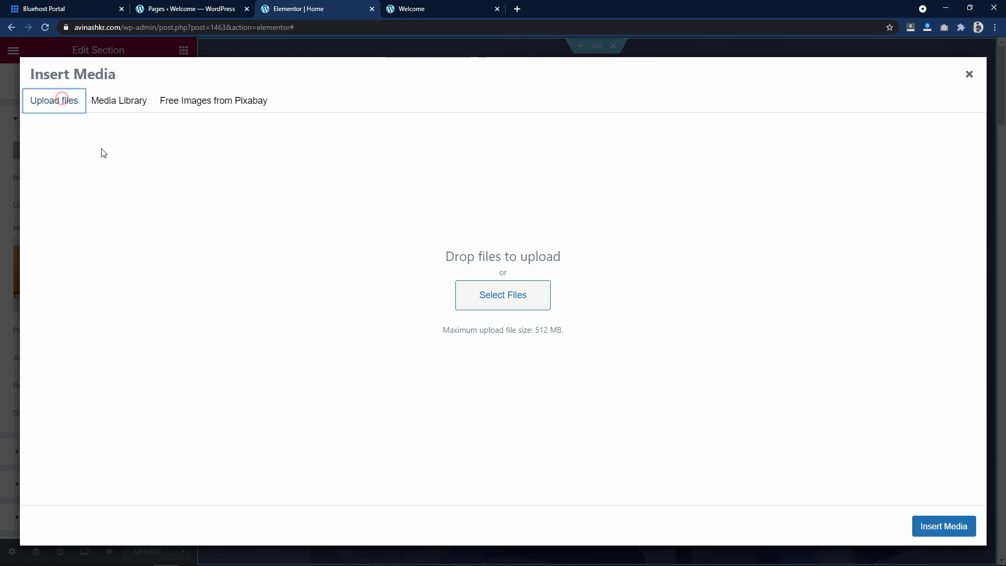
pyautogui.click(498, 309)
pyautogui.click(451, 429)
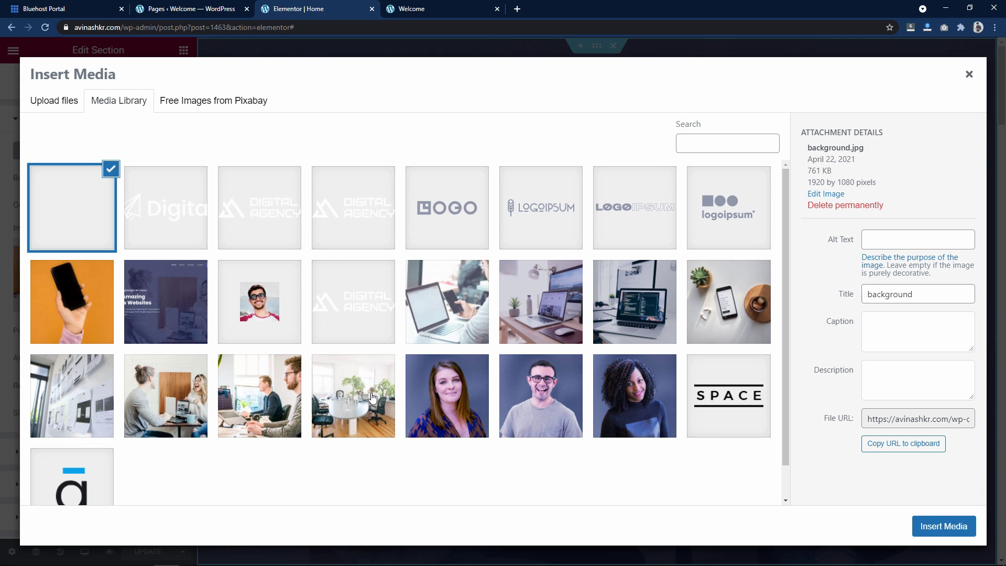
pyautogui.click(940, 528)
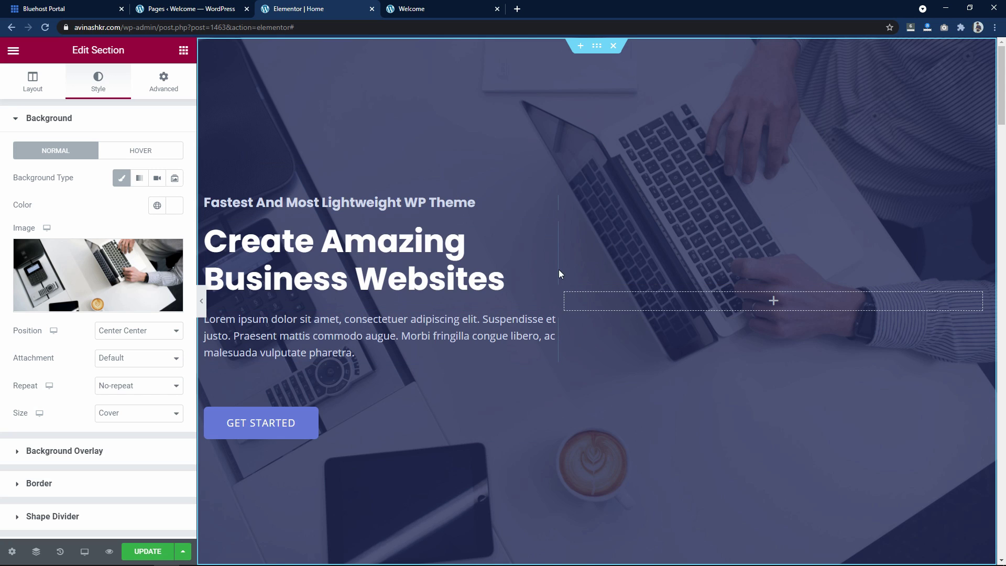
# Step: Save the page with UPDATE and delete the hero's empty right column
pyautogui.click(147, 551)
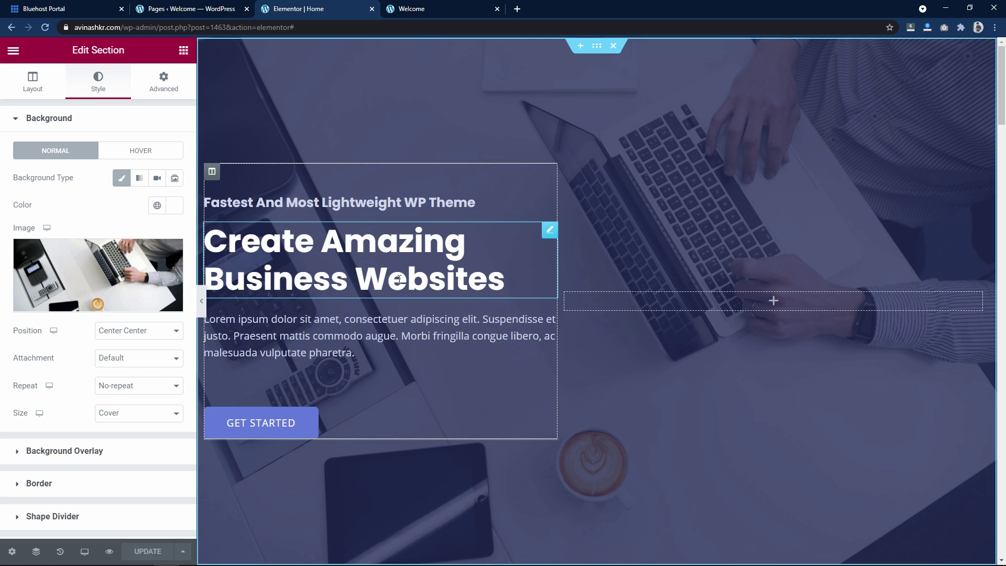
pyautogui.click(601, 304)
pyautogui.rightClick(567, 294)
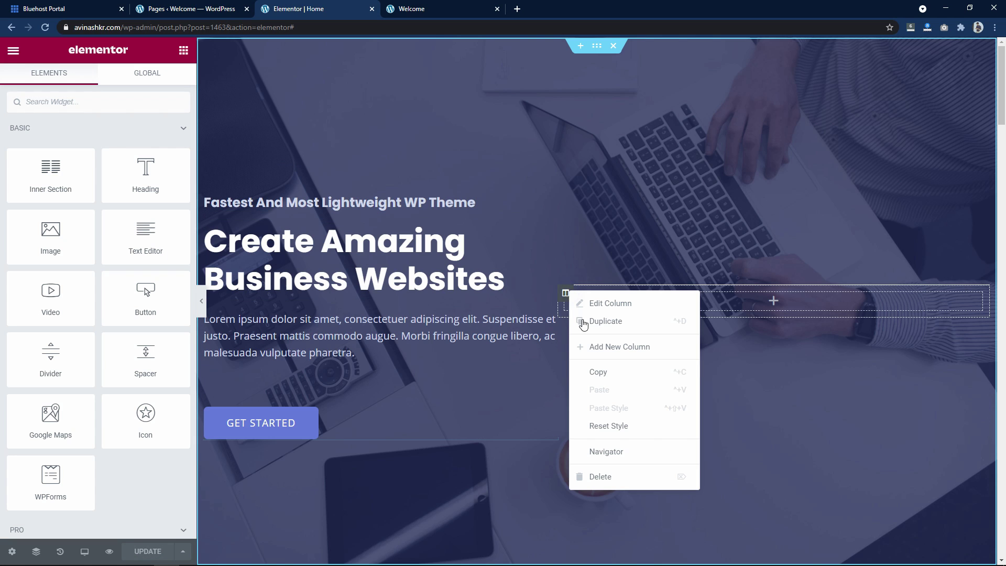
pyautogui.click(610, 478)
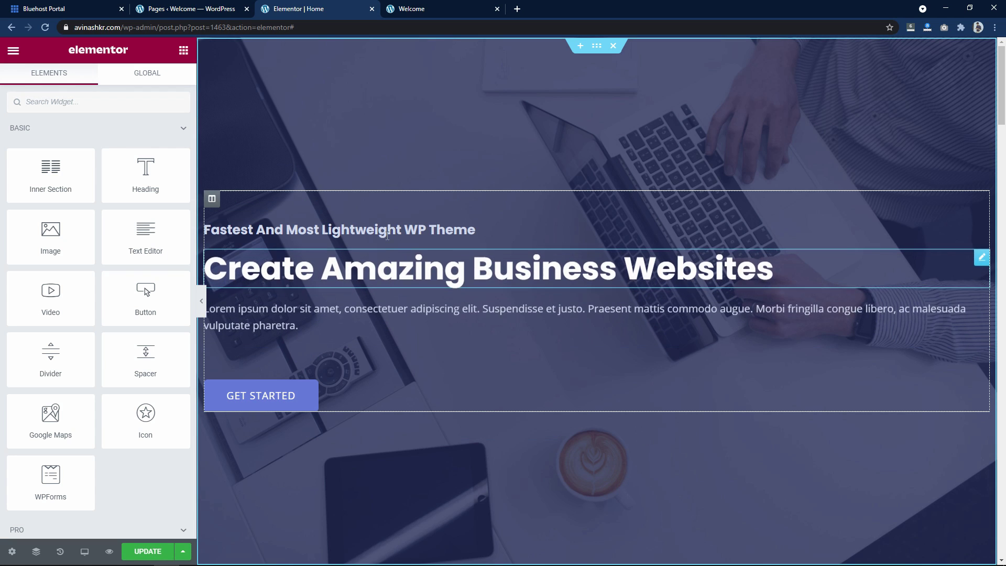
# Step: Delete the 'Fastest And Most Lightweight WP Theme' tagline and centre the main heading
pyautogui.click(441, 235)
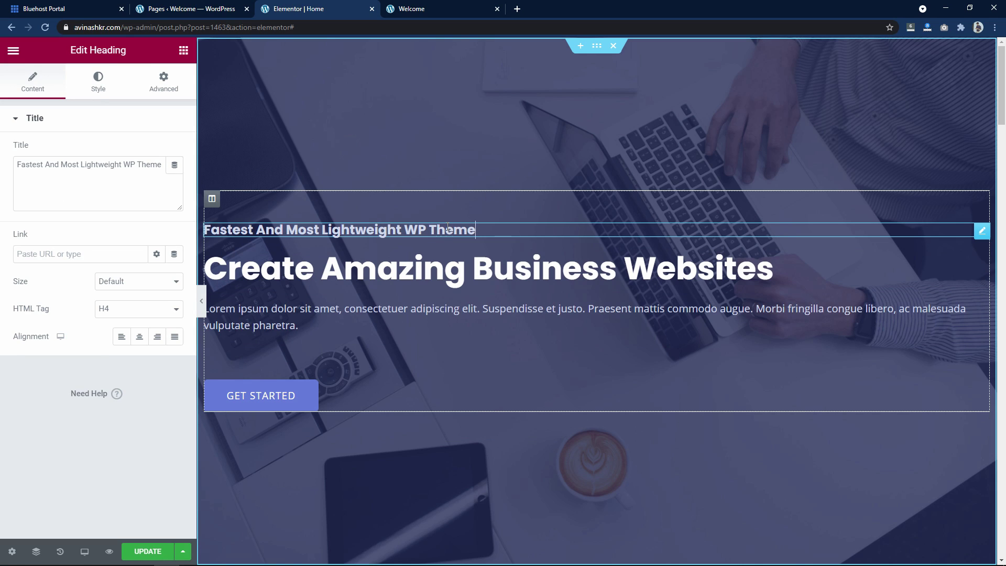
pyautogui.click(138, 338)
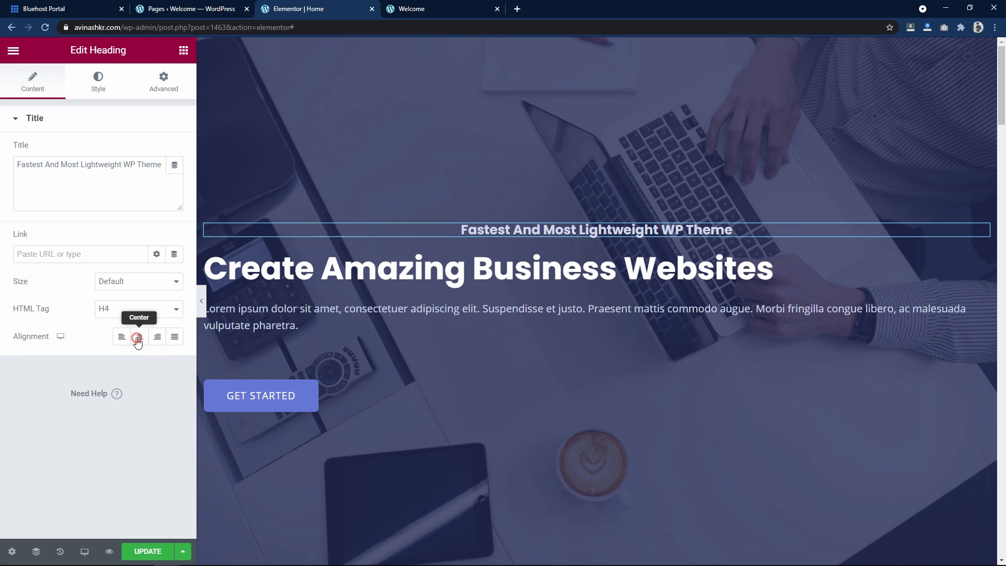
pyautogui.click(138, 340)
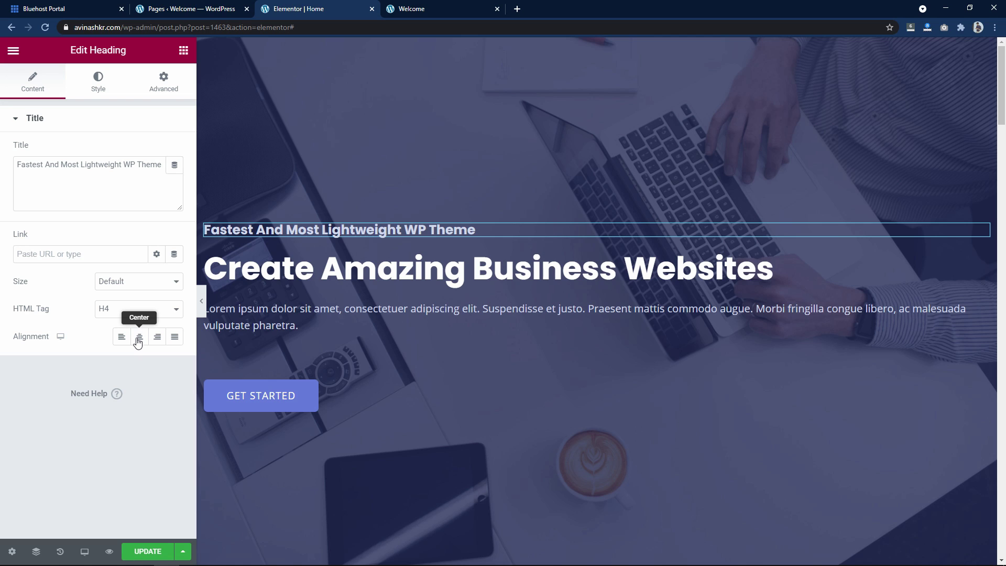
pyautogui.rightClick(346, 230)
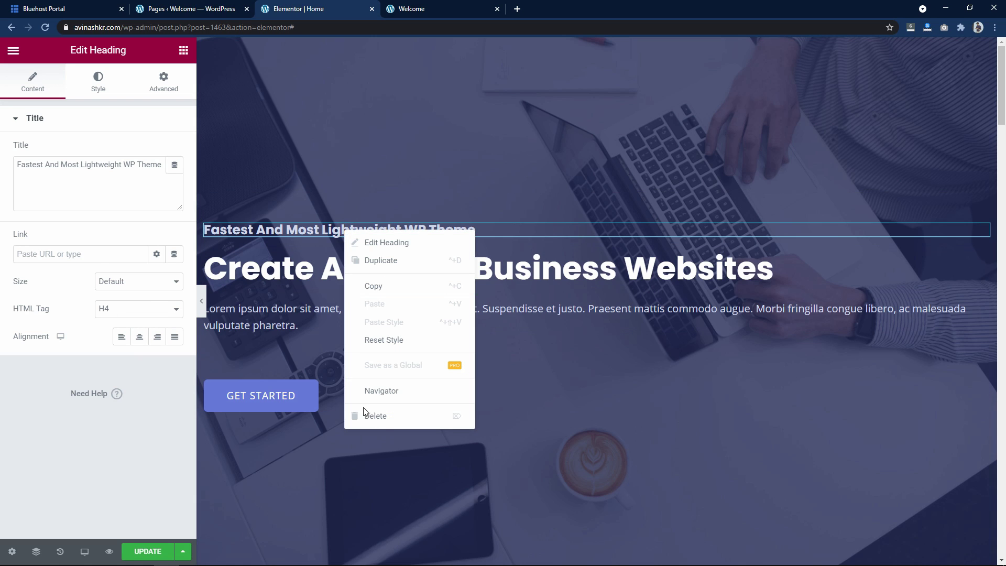
pyautogui.click(367, 415)
pyautogui.click(361, 264)
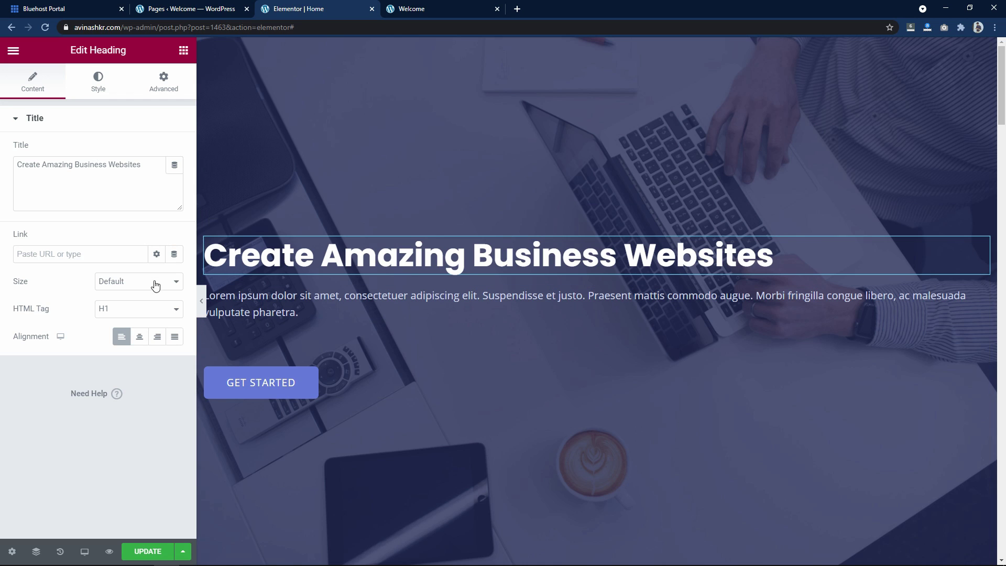
pyautogui.click(138, 337)
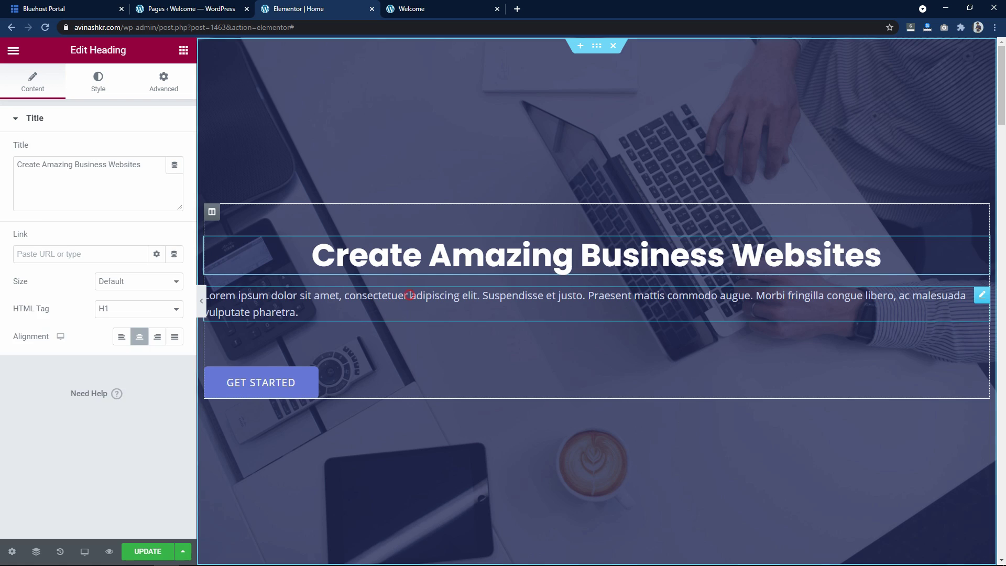
# Step: Centre-align the Lorem ipsum paragraph and the GET STARTED button in the hero
pyautogui.click(241, 296)
pyautogui.scroll(-5, 94, 367)
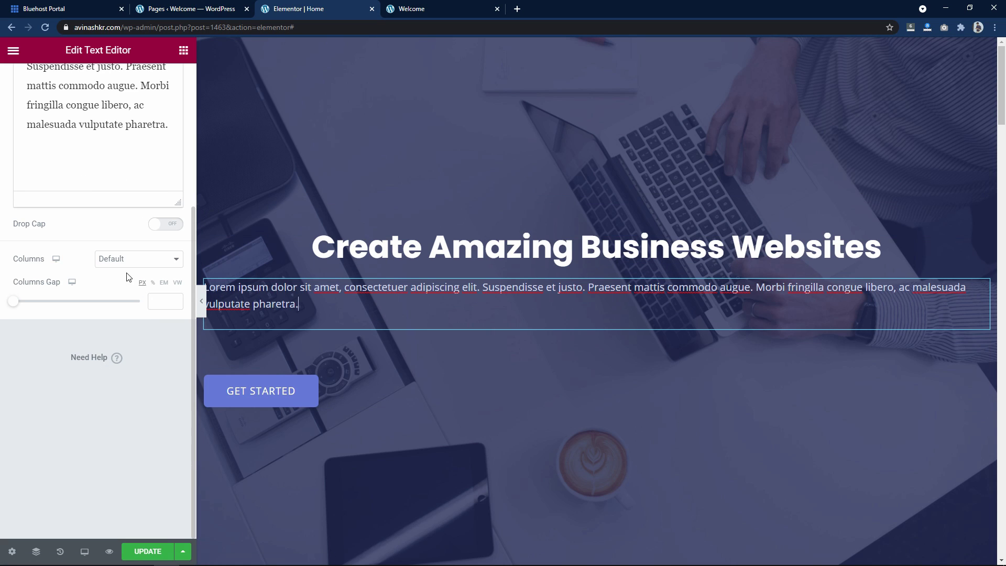
pyautogui.scroll(5, 127, 278)
pyautogui.click(98, 81)
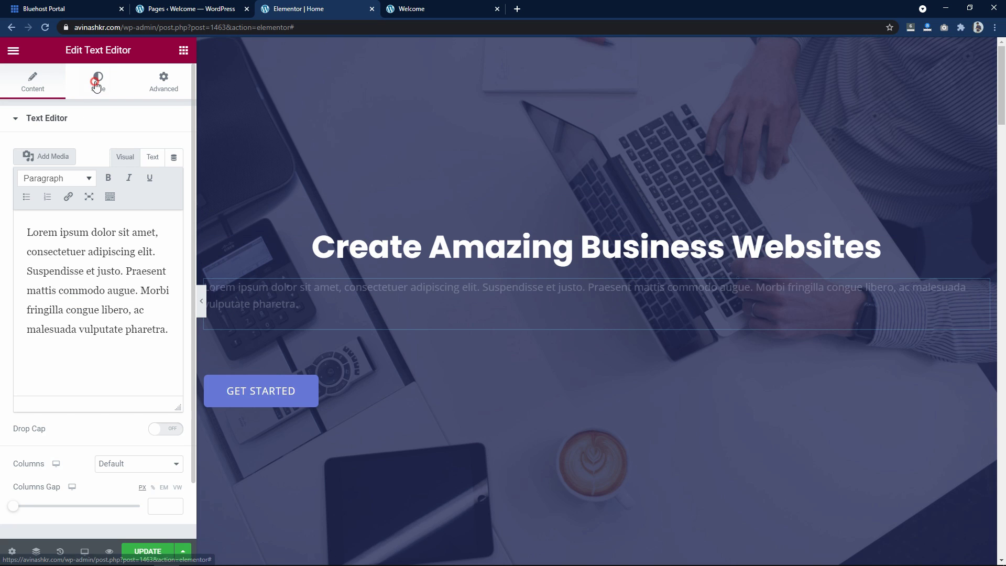
pyautogui.click(141, 150)
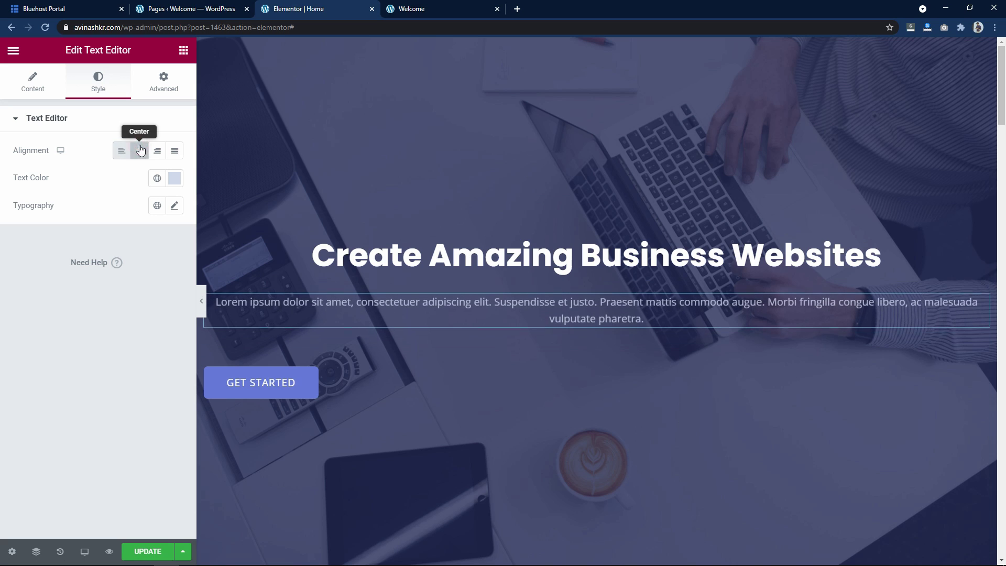
pyautogui.click(302, 376)
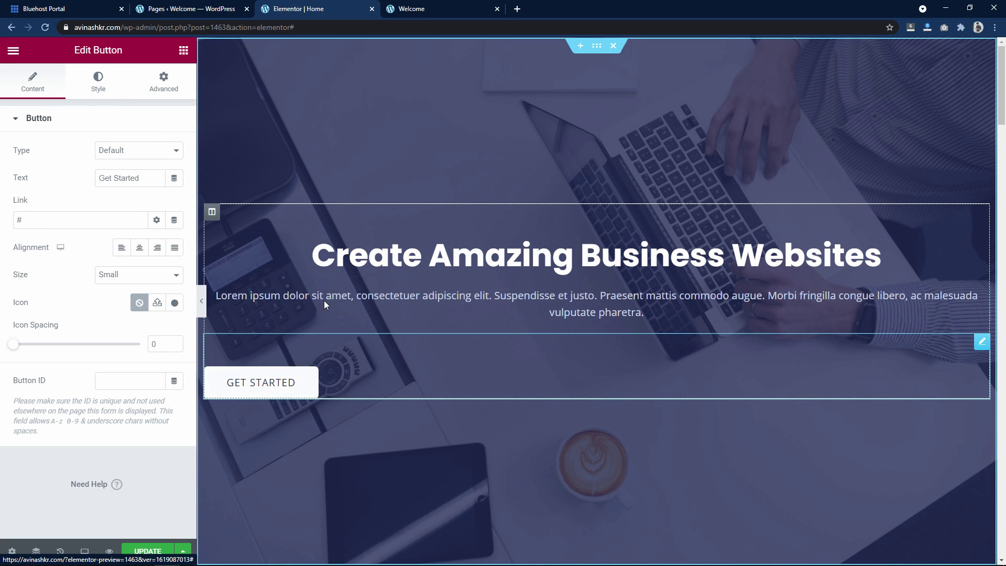
pyautogui.click(139, 247)
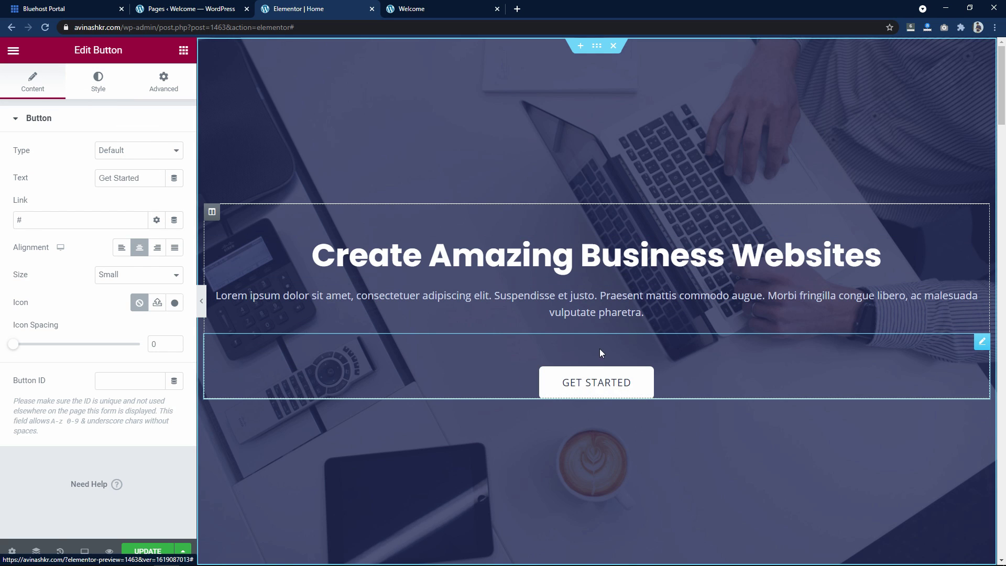
# Step: Break the Lorem ipsum paragraph onto three lines, after 'elit.' and after 'libero,'
pyautogui.click(570, 291)
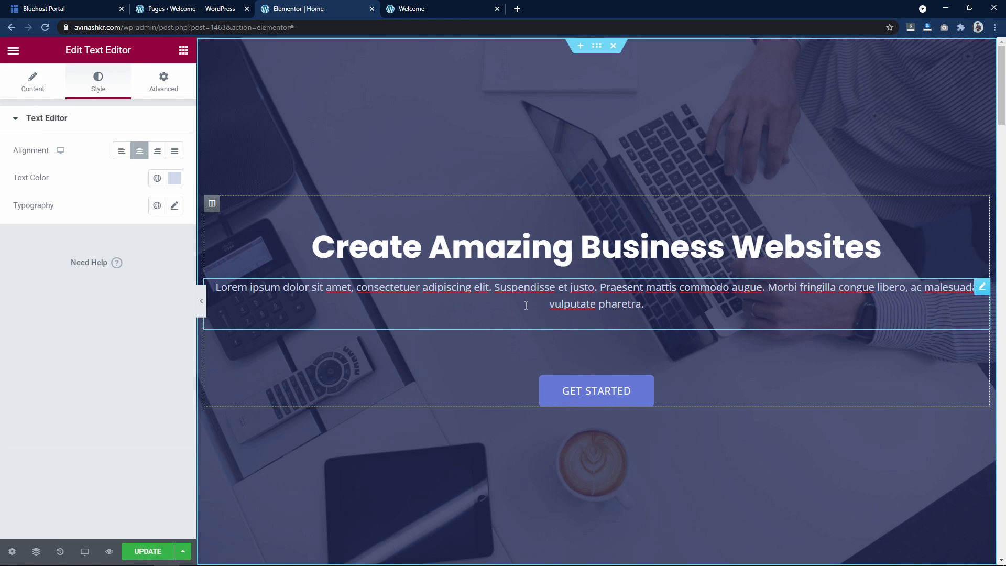
pyautogui.doubleClick(530, 287)
pyautogui.click(424, 287)
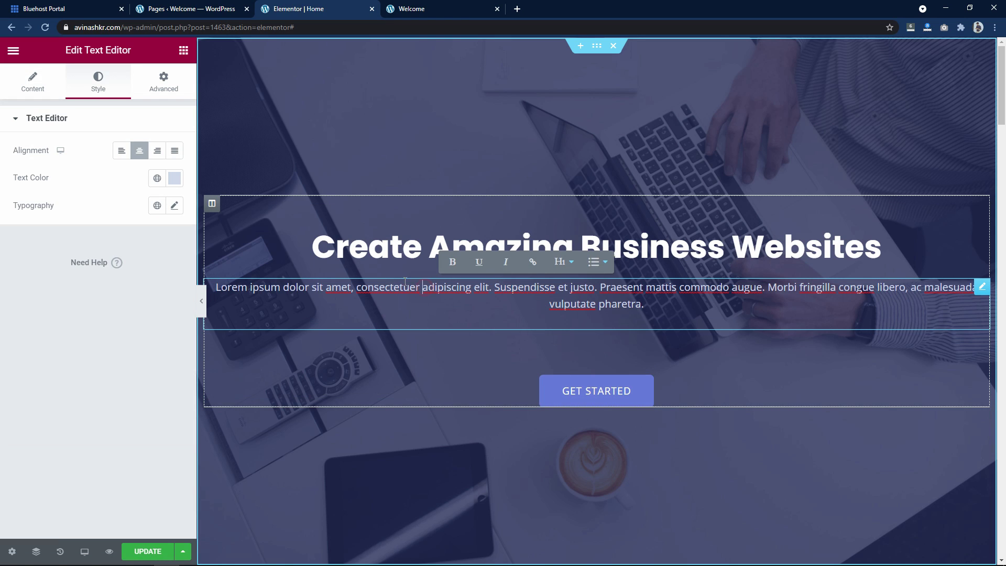
pyautogui.click(33, 83)
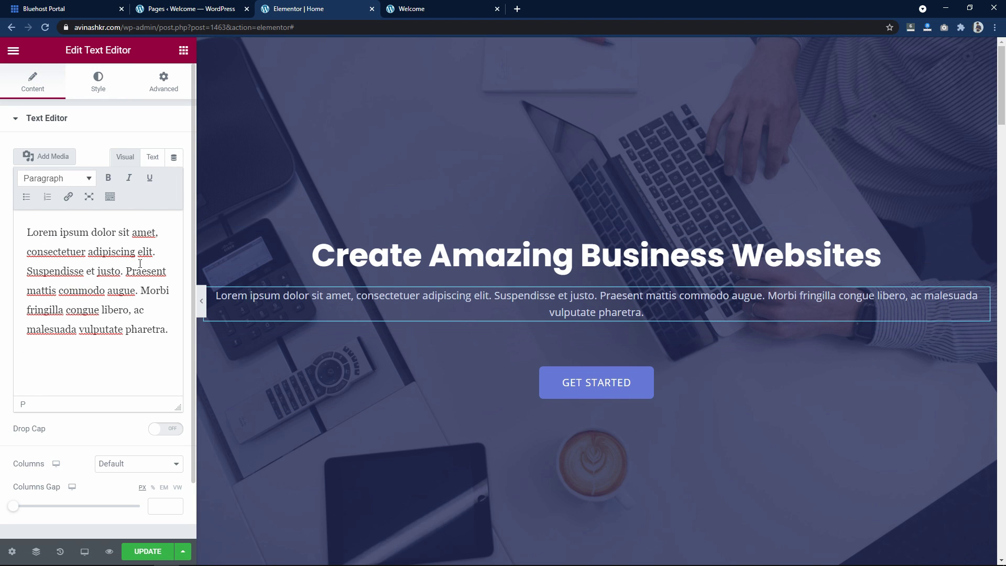
pyautogui.hotkey('shift', 'Return')
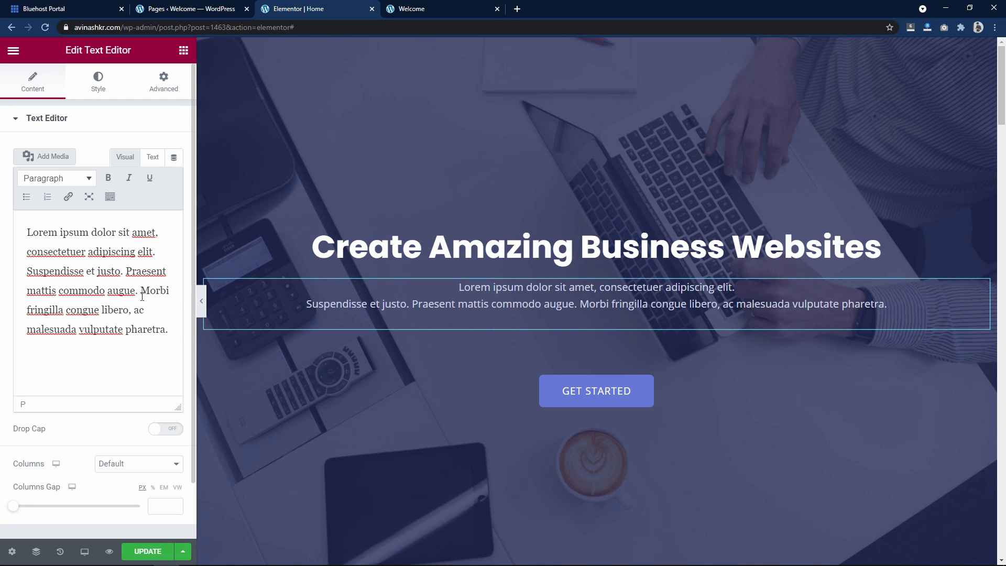
pyautogui.click(135, 311)
pyautogui.hotkey('shift', 'Return')
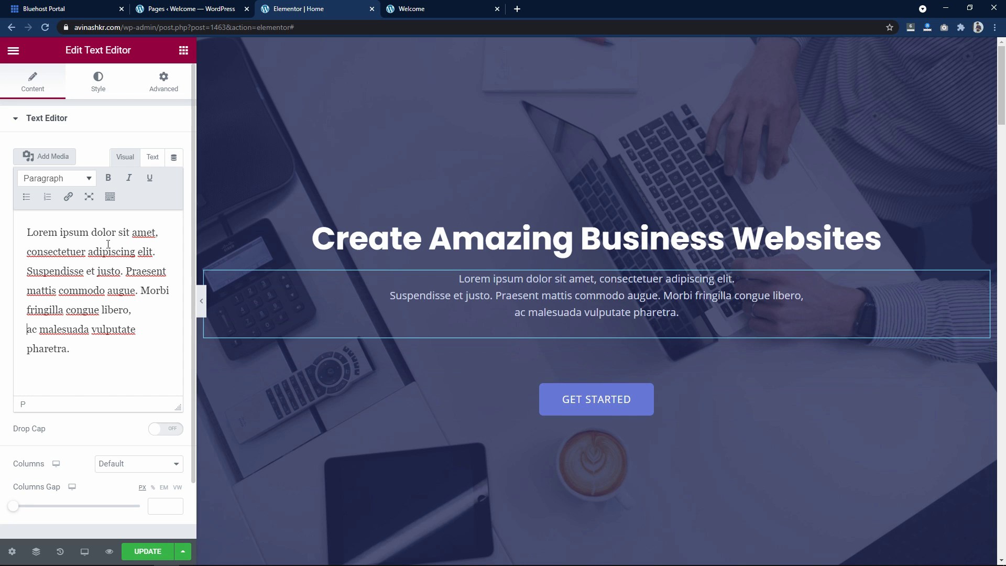
# Step: Select the word 'Business' in the main heading's title text
pyautogui.click(570, 249)
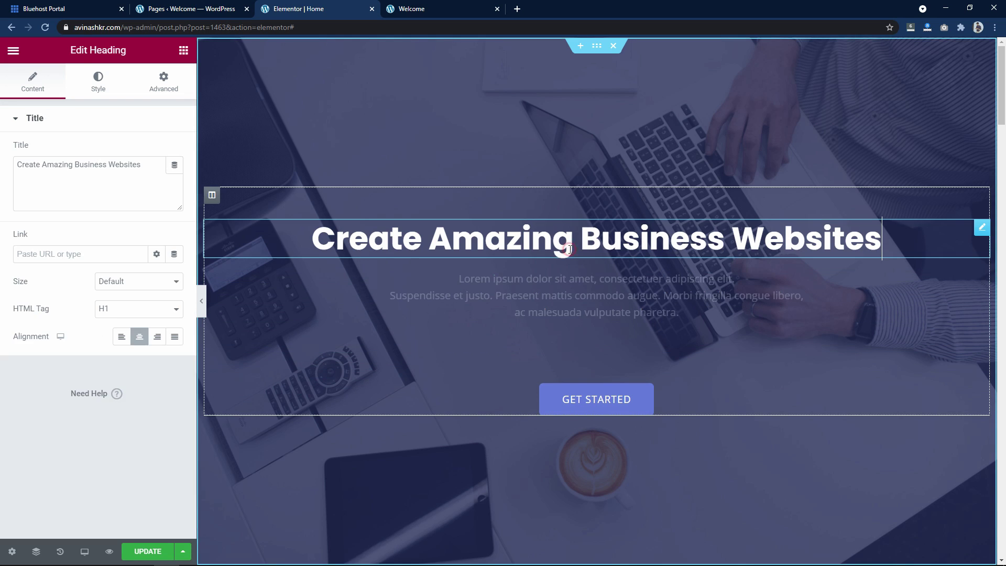
pyautogui.click(99, 165)
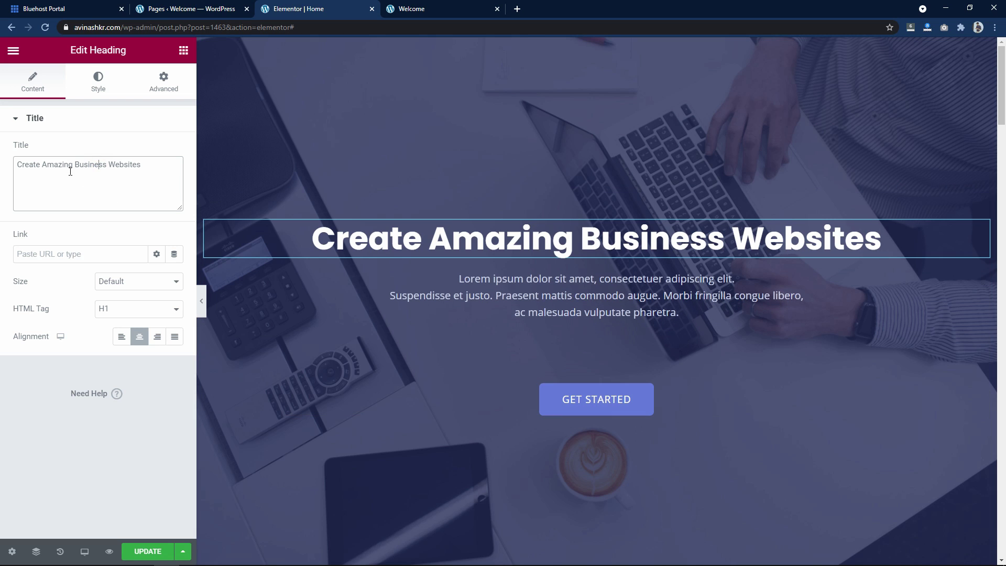
pyautogui.moveTo(75, 167); pyautogui.dragTo(113, 167)
# Step: Delete 'Business' so the hero heading reads 'Create Amazing Websites'
pyautogui.press('BackSpace')
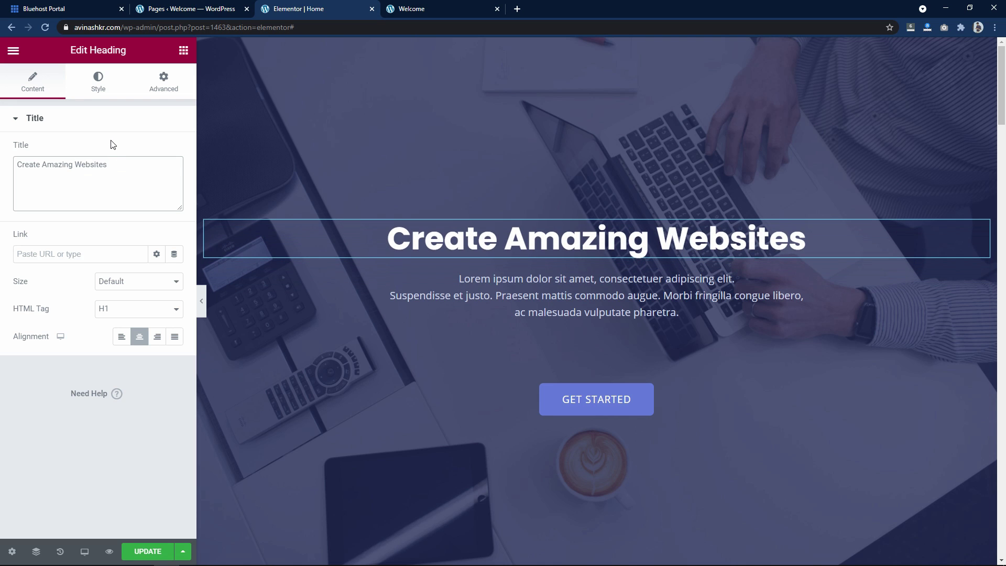
pyautogui.click(110, 118)
pyautogui.click(42, 116)
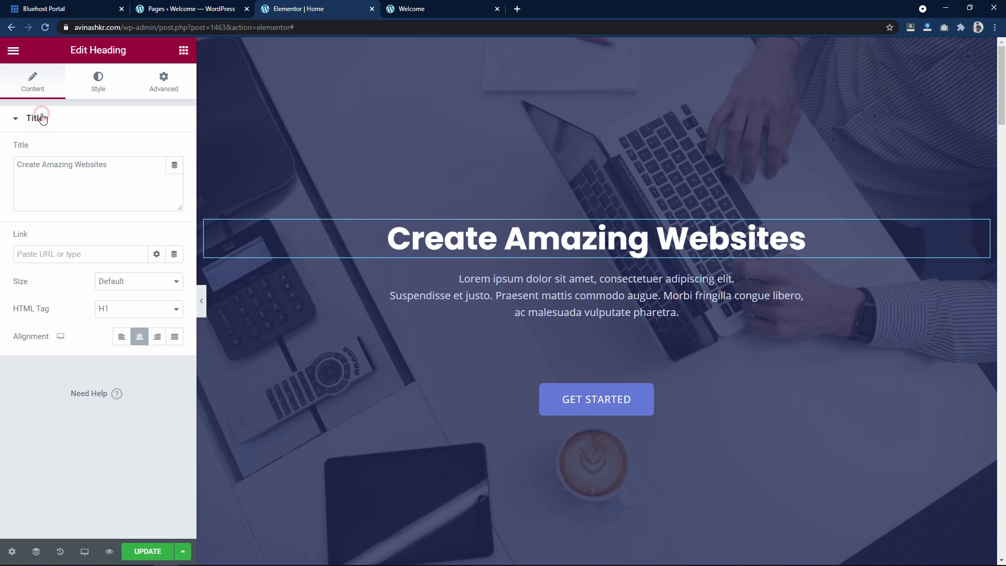
# Step: Set the heading's typography size to 3.5 em and update the page
pyautogui.click(95, 91)
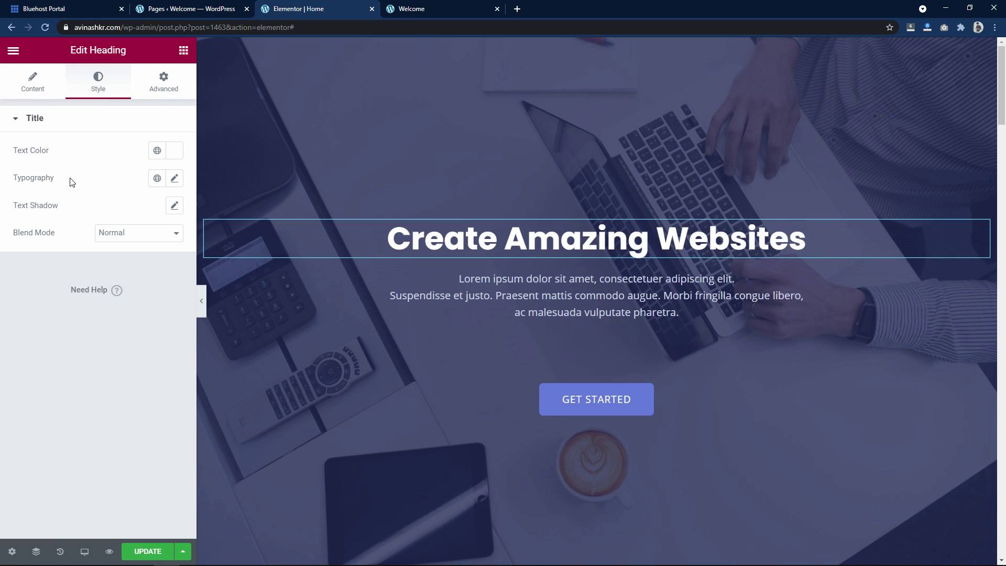
pyautogui.click(176, 178)
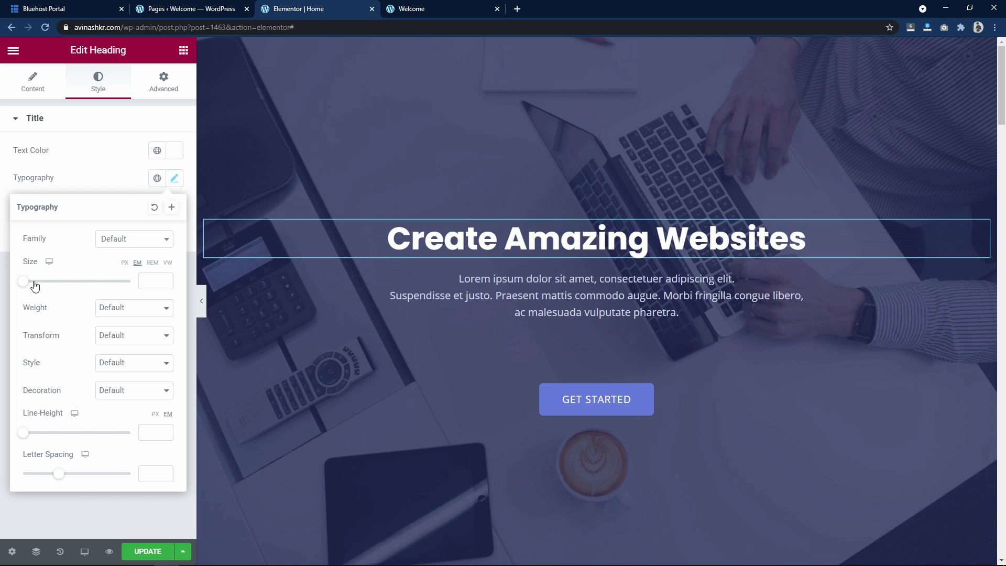
pyautogui.moveTo(29, 283); pyautogui.dragTo(65, 290)
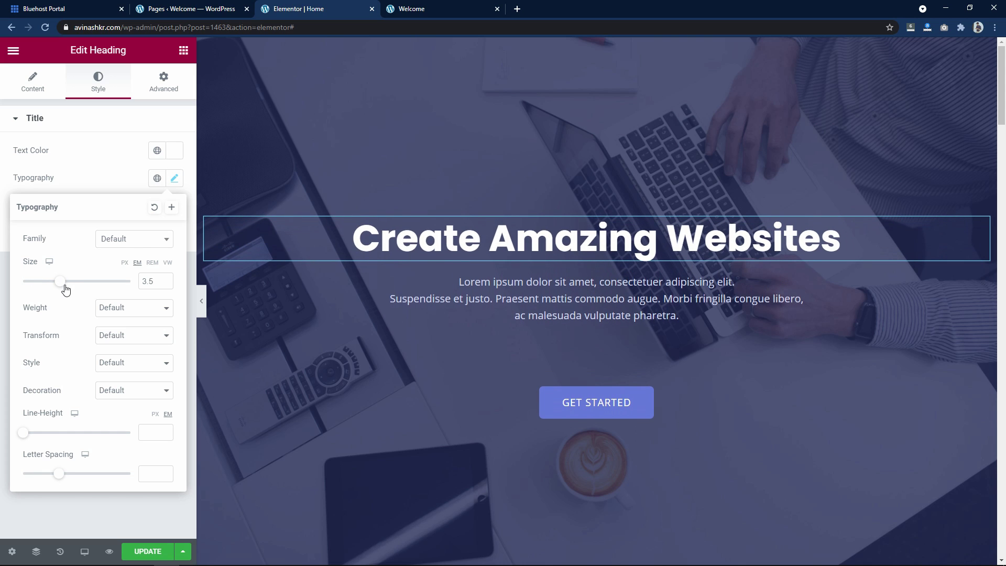
pyautogui.click(140, 553)
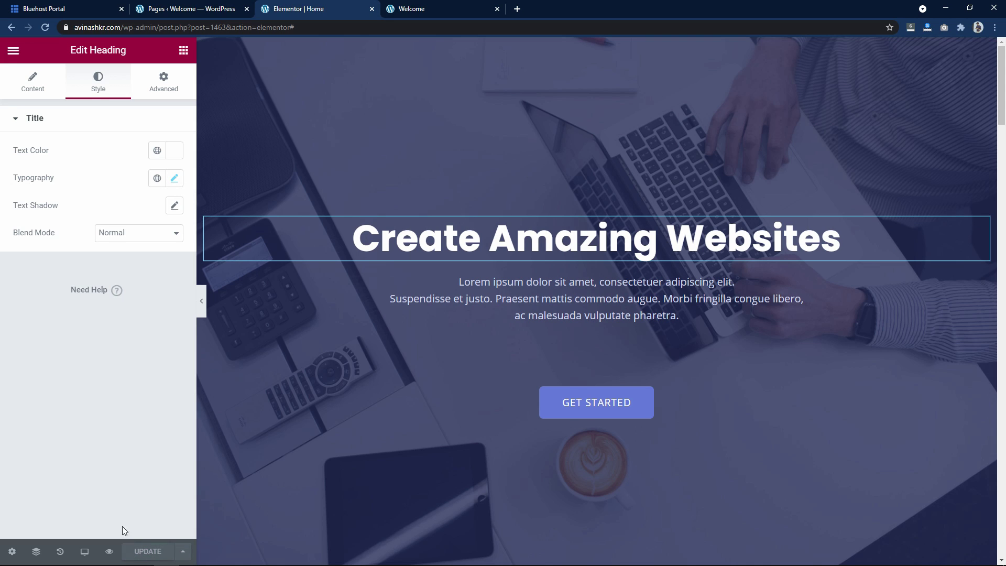
pyautogui.click(588, 336)
# Step: Set the GET STARTED button's top margin to 0 px
pyautogui.click(586, 369)
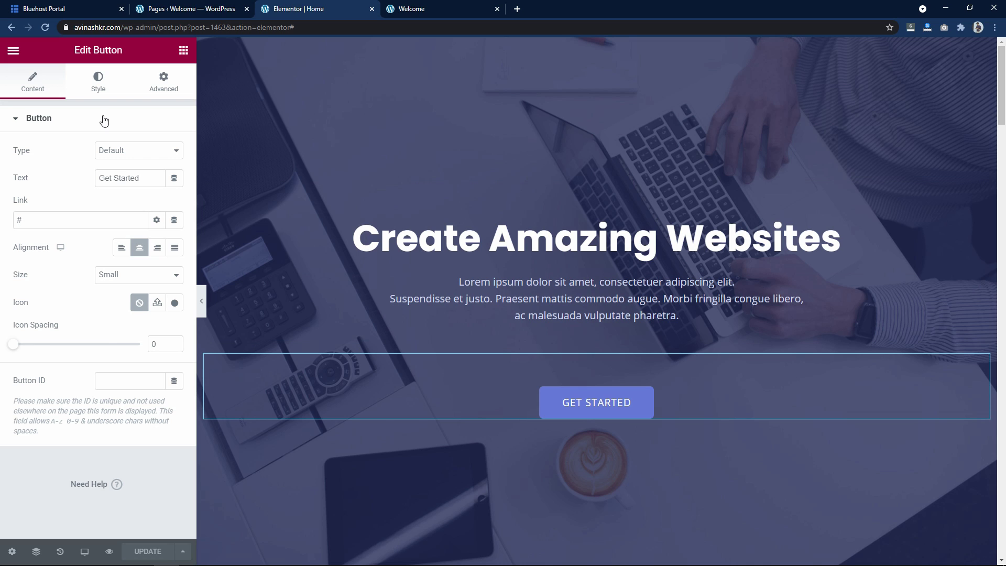
pyautogui.click(163, 84)
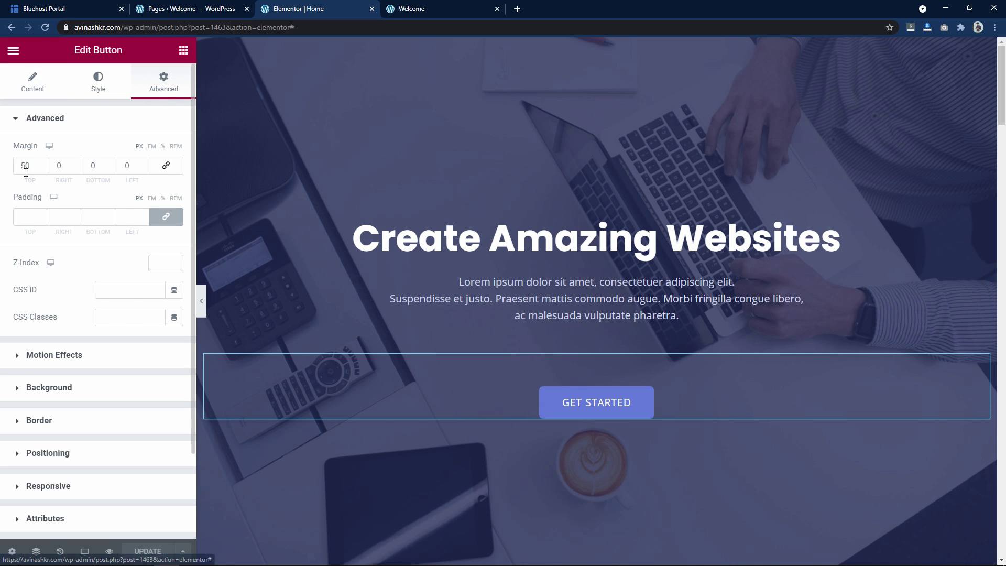
pyautogui.moveTo(43, 168); pyautogui.dragTo(43, 169)
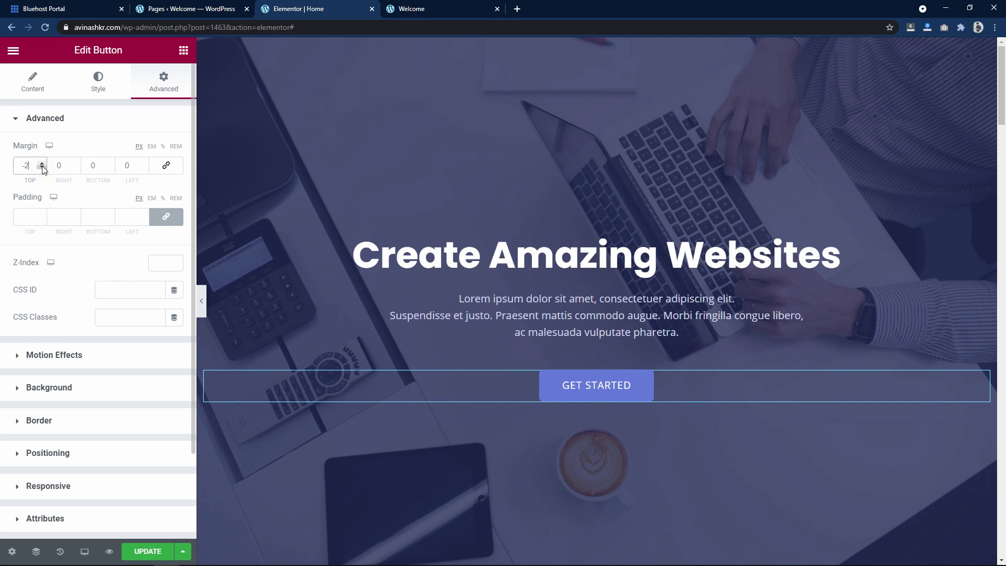
pyautogui.click(42, 162)
pyautogui.click(42, 163)
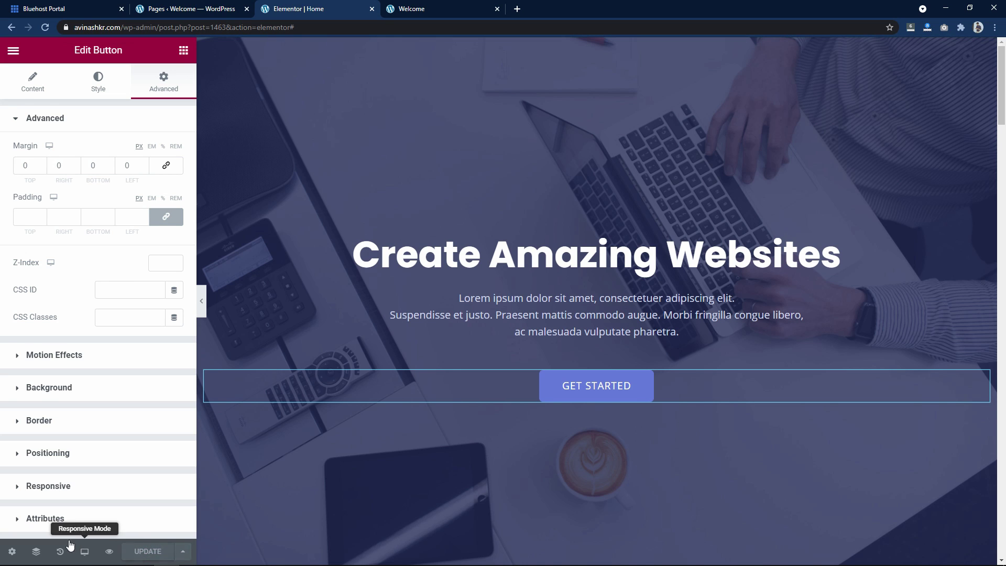
# Step: Scroll through the home page and inspect the 'How can we help you?' heading's title
pyautogui.scroll(-8, 703, 308)
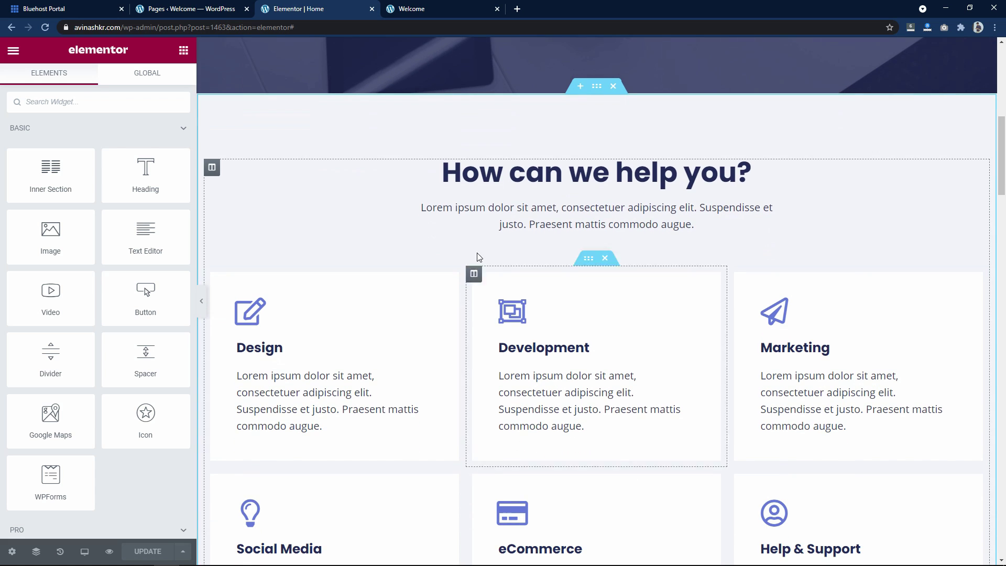
pyautogui.scroll(-1, 550, 292)
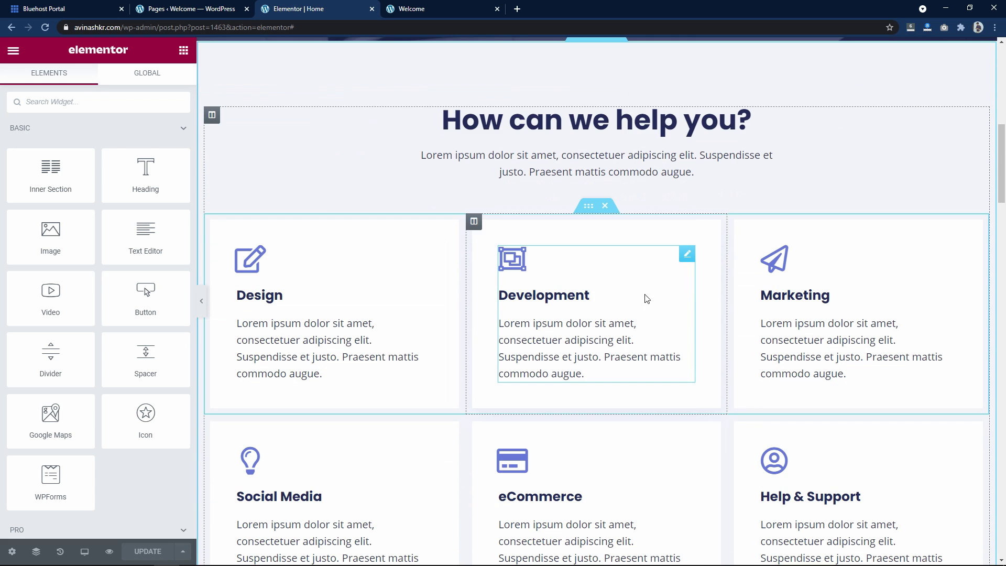
pyautogui.scroll(-10, 574, 187)
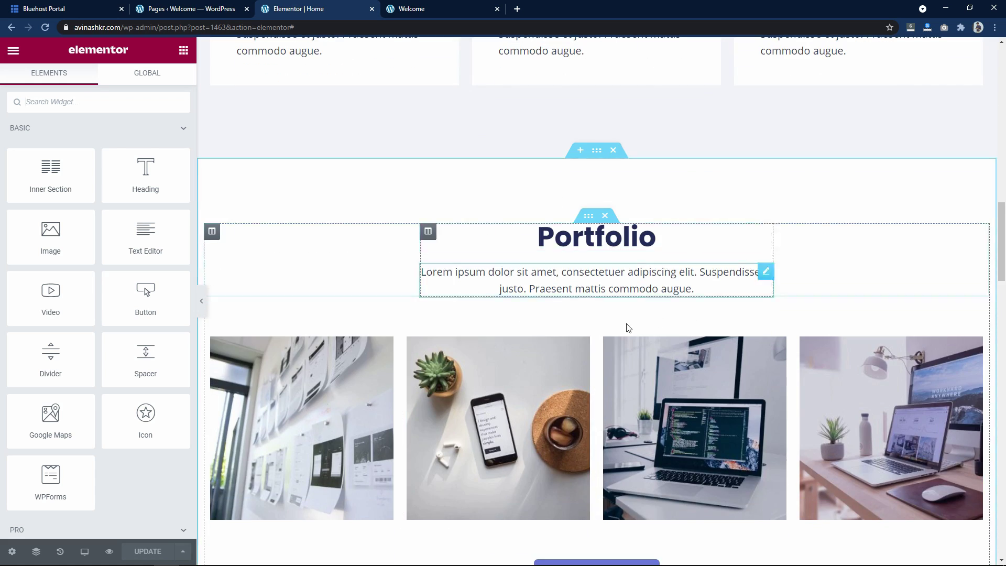
pyautogui.scroll(-9, 624, 293)
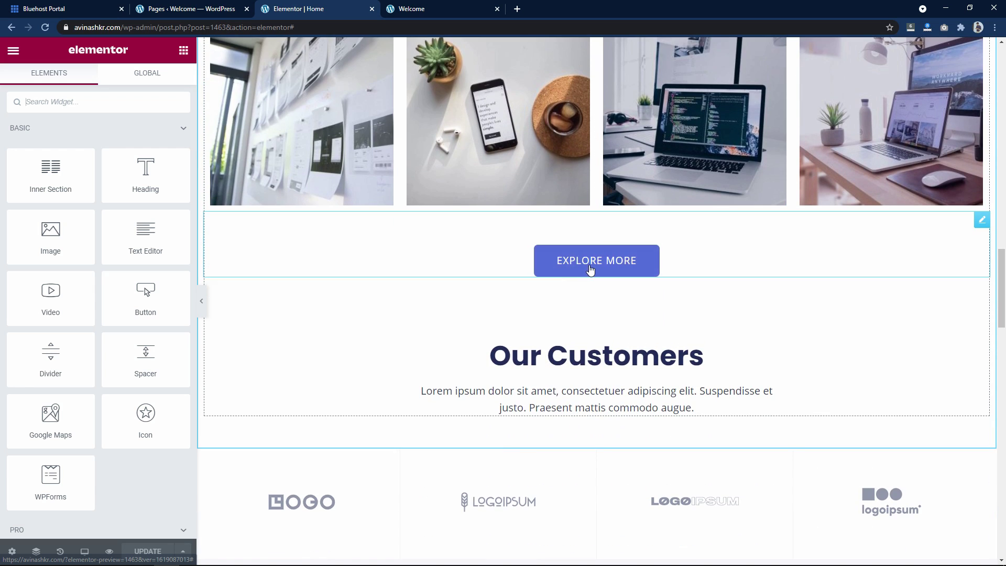
pyautogui.scroll(-15, 482, 288)
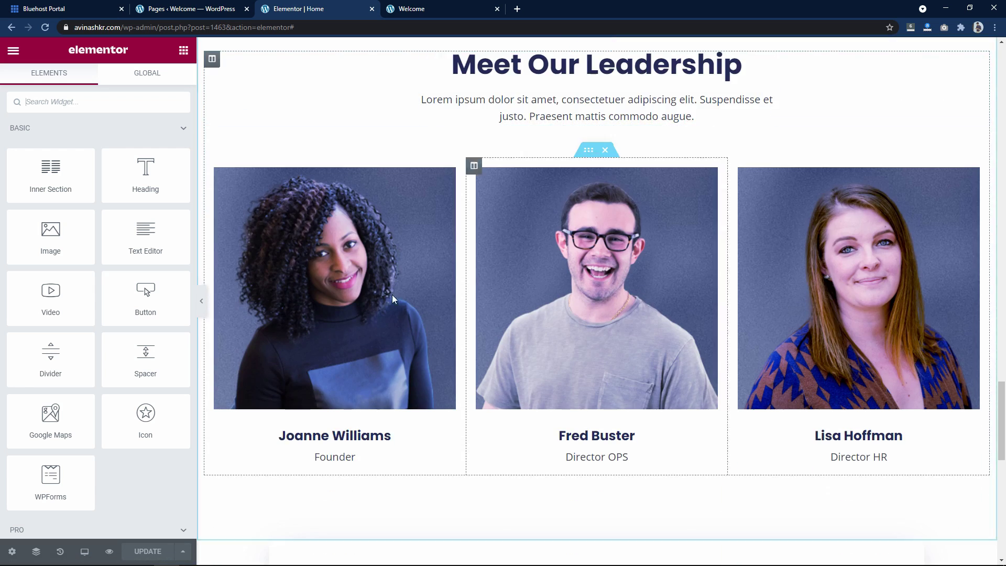
pyautogui.scroll(-10, 824, 294)
pyautogui.scroll(12, 546, 308)
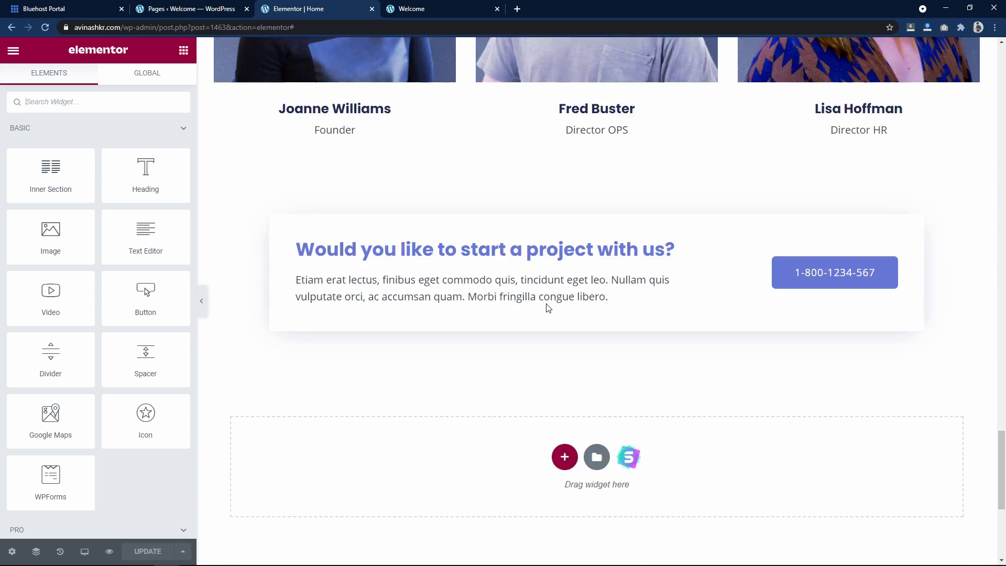
pyautogui.scroll(20, 547, 309)
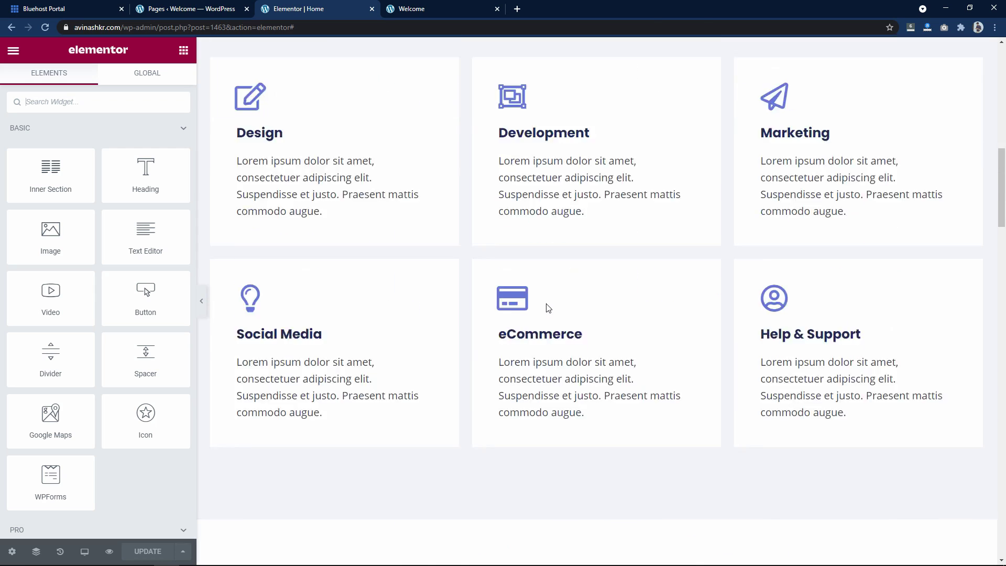
pyautogui.scroll(1, 548, 308)
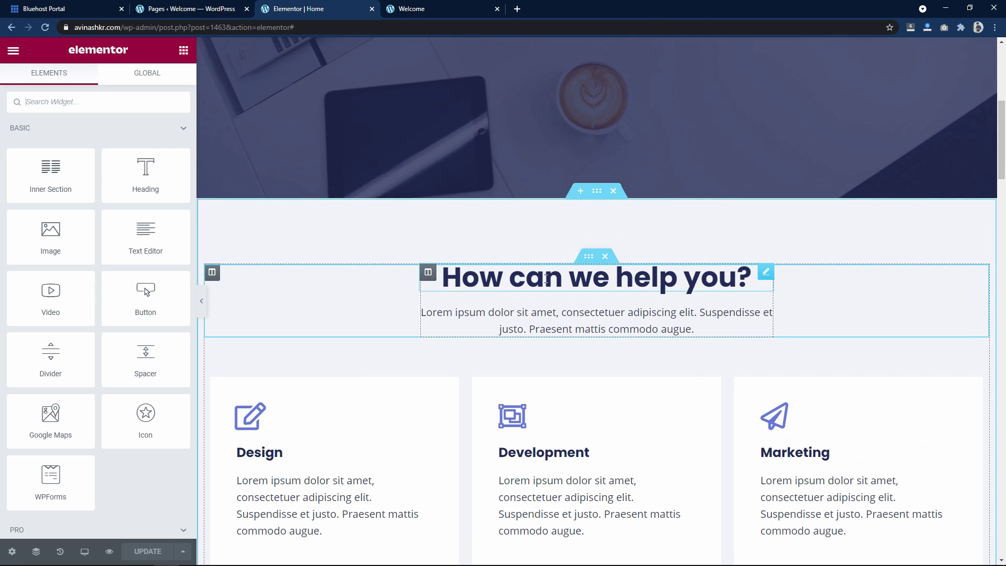
pyautogui.click(599, 282)
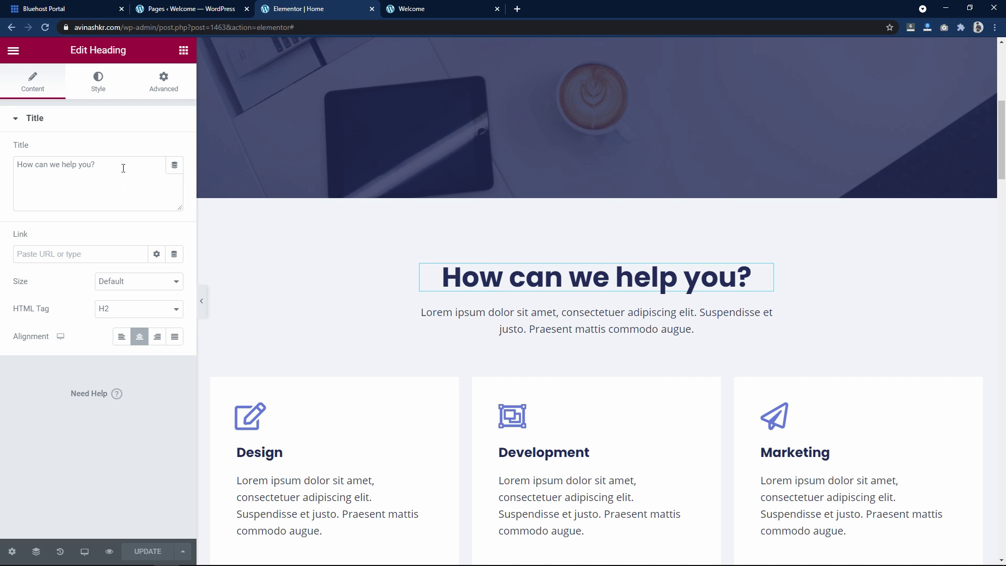
pyautogui.moveTo(95, 164); pyautogui.dragTo(24, 164)
pyautogui.moveTo(119, 164); pyautogui.dragTo(15, 165)
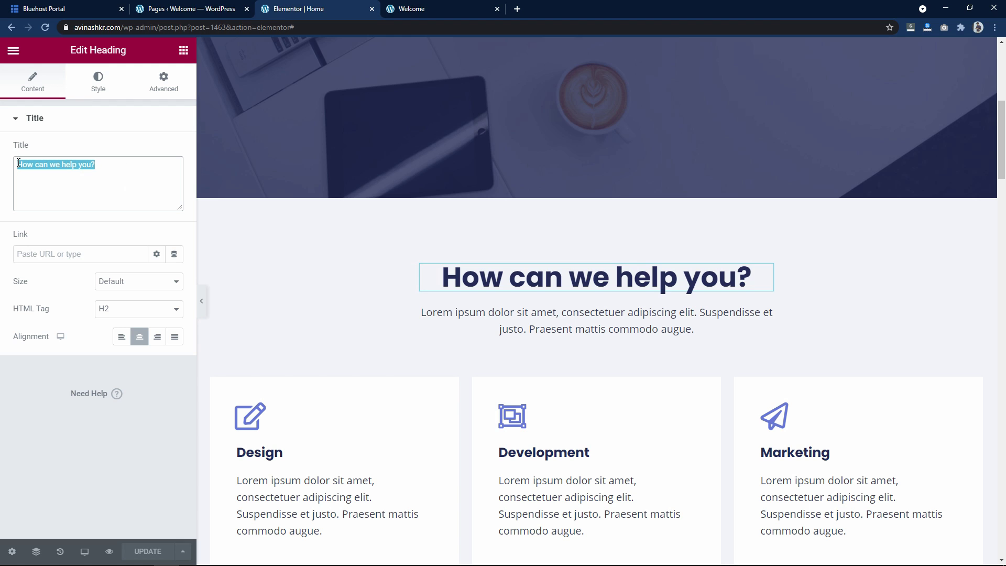
# Step: Inspect the services intro paragraph and the Development service box's title and description
pyautogui.click(579, 332)
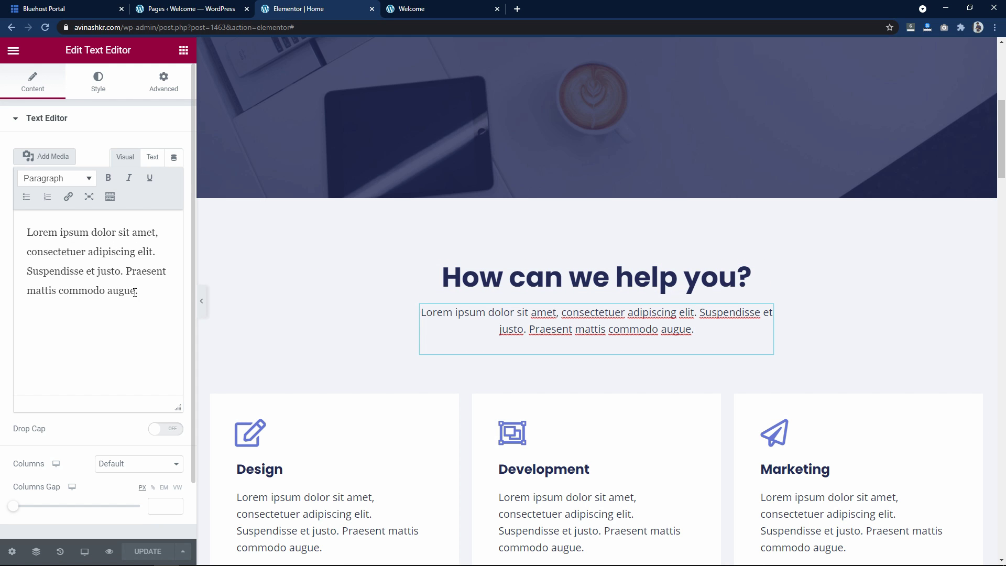
pyautogui.moveTo(139, 291); pyautogui.dragTo(17, 234)
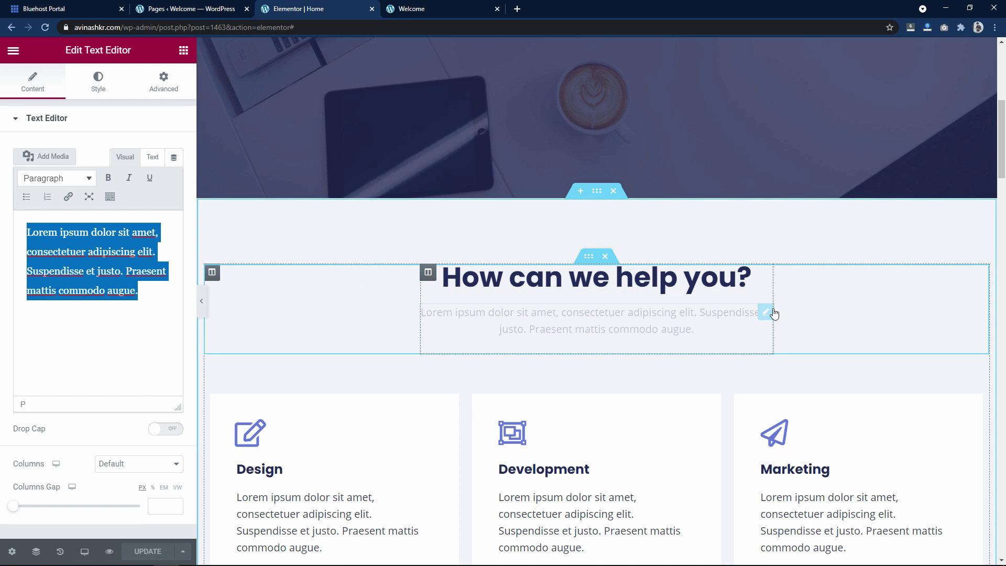
pyautogui.scroll(-3, 681, 315)
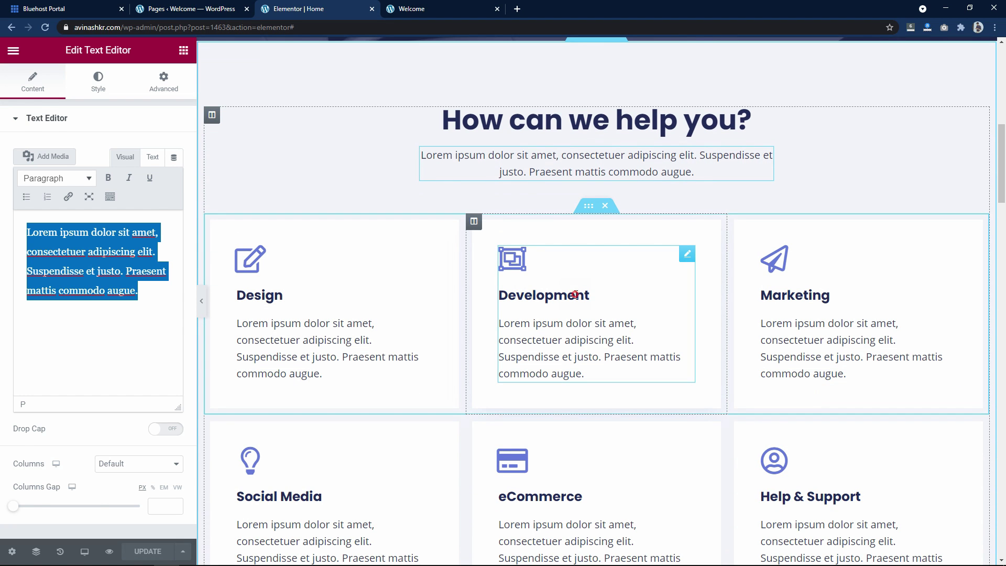
pyautogui.click(575, 296)
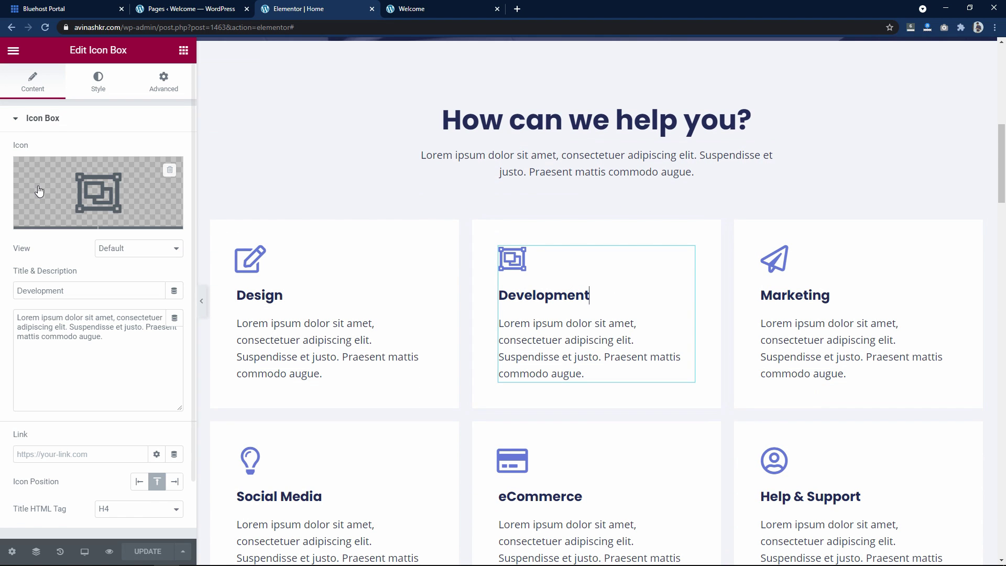
pyautogui.moveTo(88, 201)
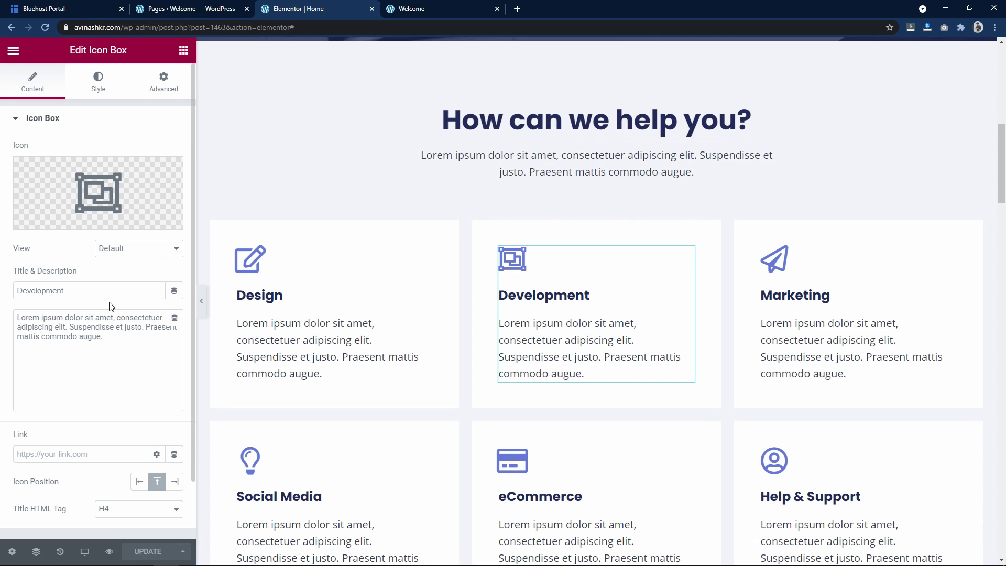
pyautogui.moveTo(100, 292); pyautogui.dragTo(1, 296)
pyautogui.moveTo(103, 340); pyautogui.dragTo(8, 322)
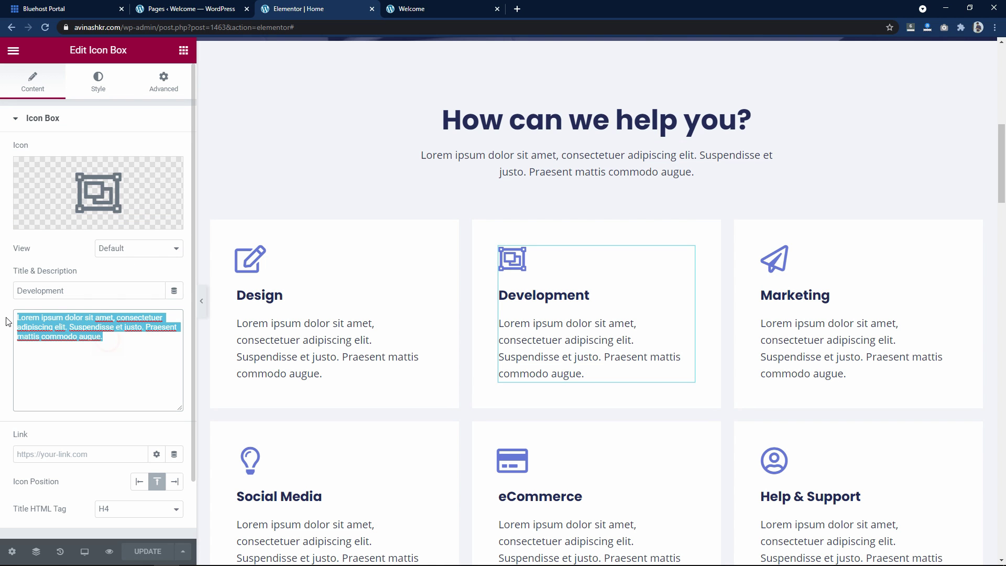
pyautogui.click(105, 355)
pyautogui.scroll(-1, 500, 332)
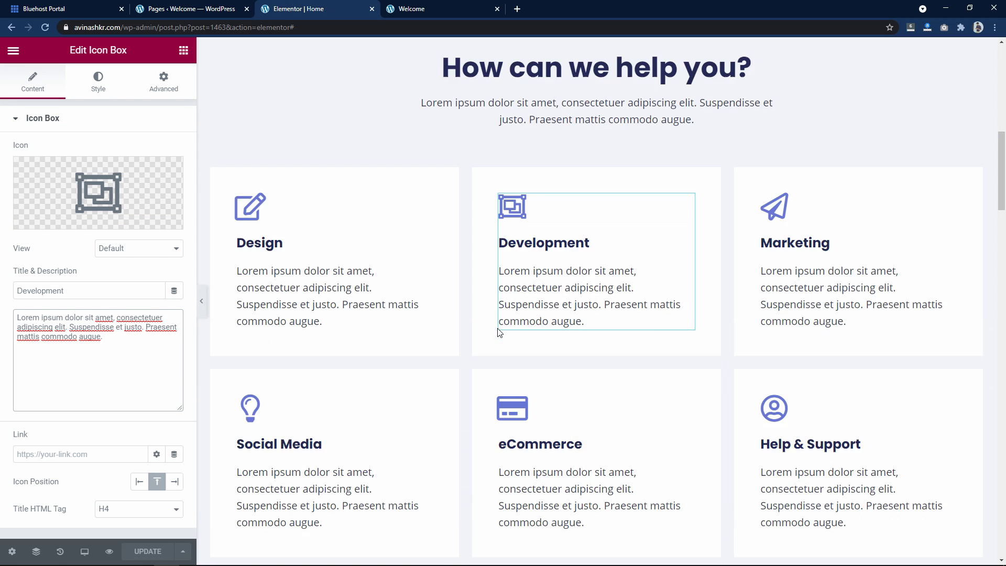
pyautogui.scroll(-20, 498, 330)
pyautogui.scroll(18, 482, 357)
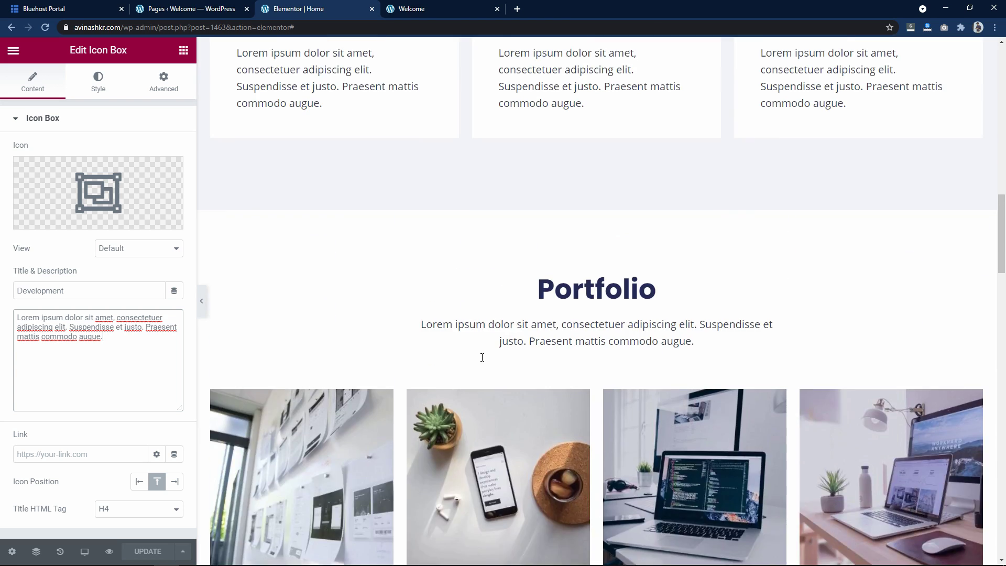
pyautogui.scroll(10, 481, 357)
# Step: Exit Elementor to the WordPress dashboard and view the live homepage in the other tab
pyautogui.click(12, 551)
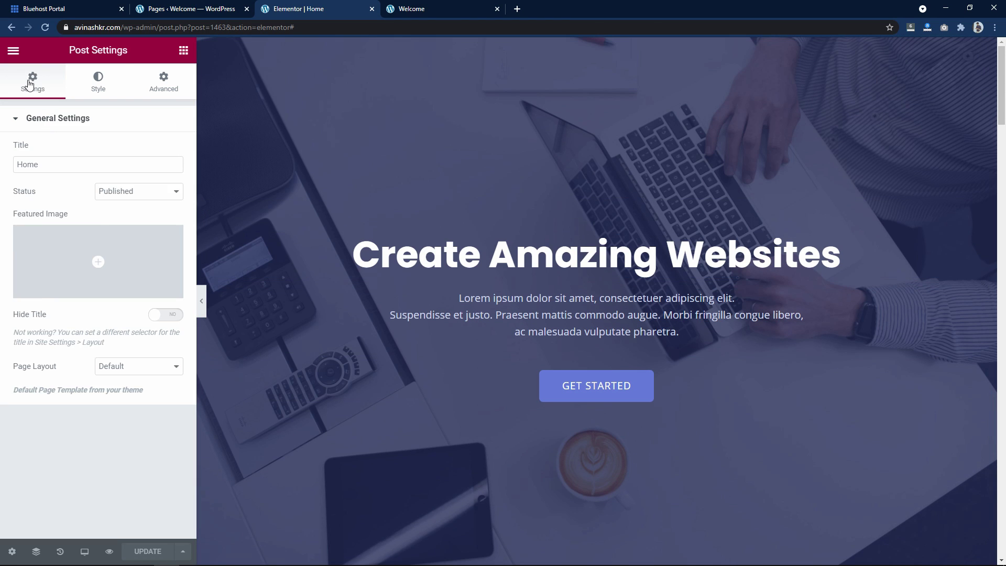
pyautogui.click(14, 53)
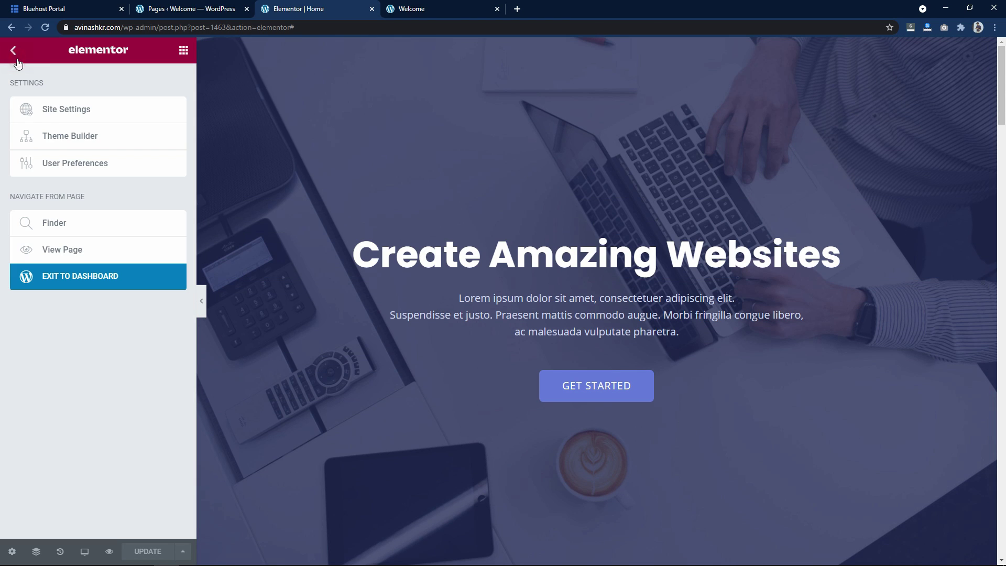
pyautogui.click(67, 283)
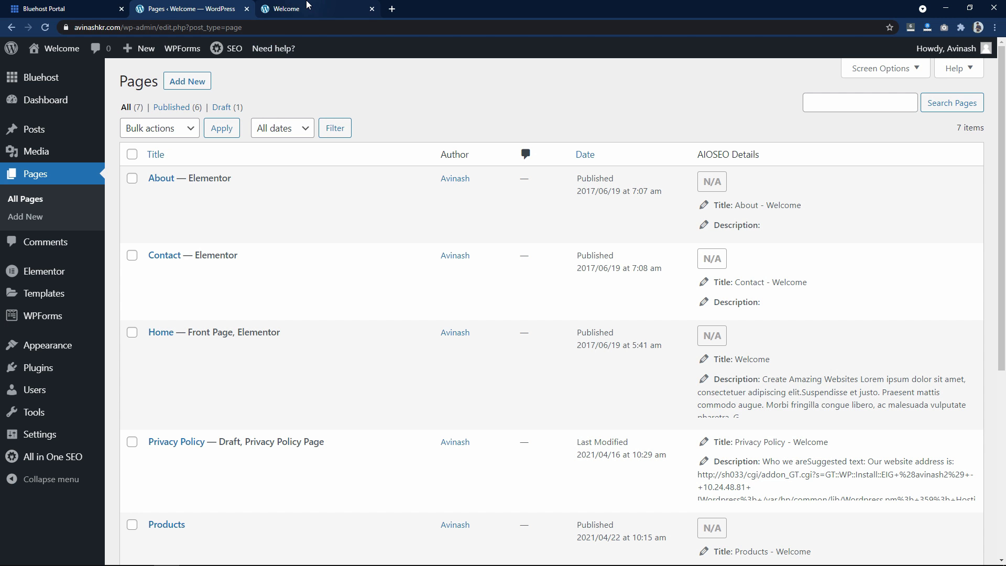
pyautogui.click(310, 9)
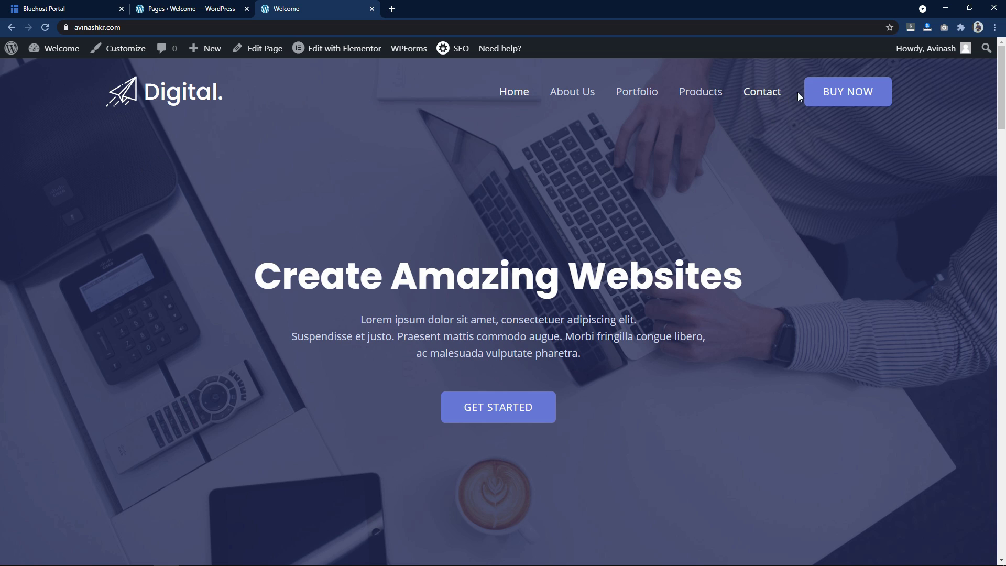
pyautogui.moveTo(255, 276); pyautogui.dragTo(742, 277)
pyautogui.tripleClick(319, 348)
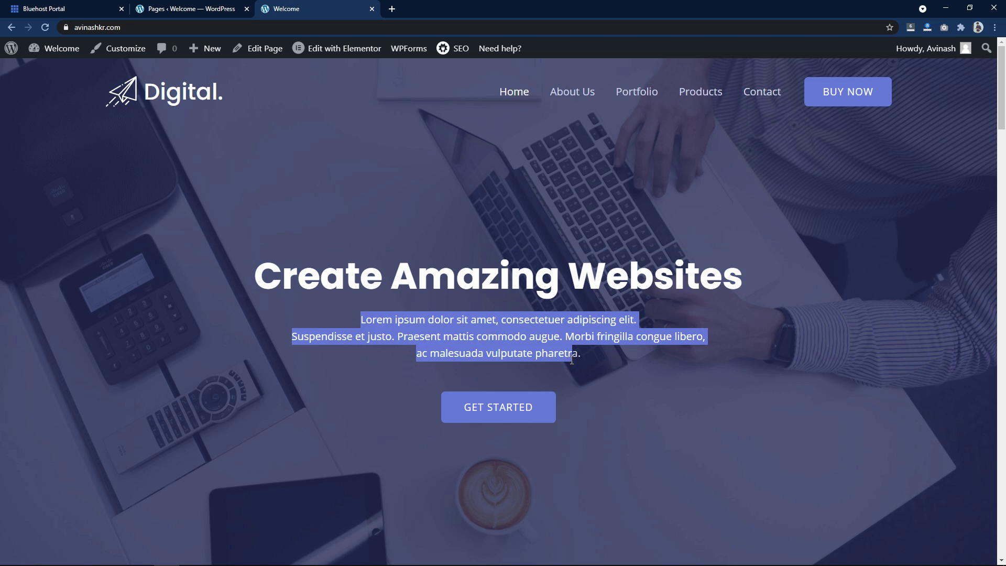
pyautogui.click(318, 348)
pyautogui.scroll(-20, 780, 279)
pyautogui.scroll(-15, 783, 283)
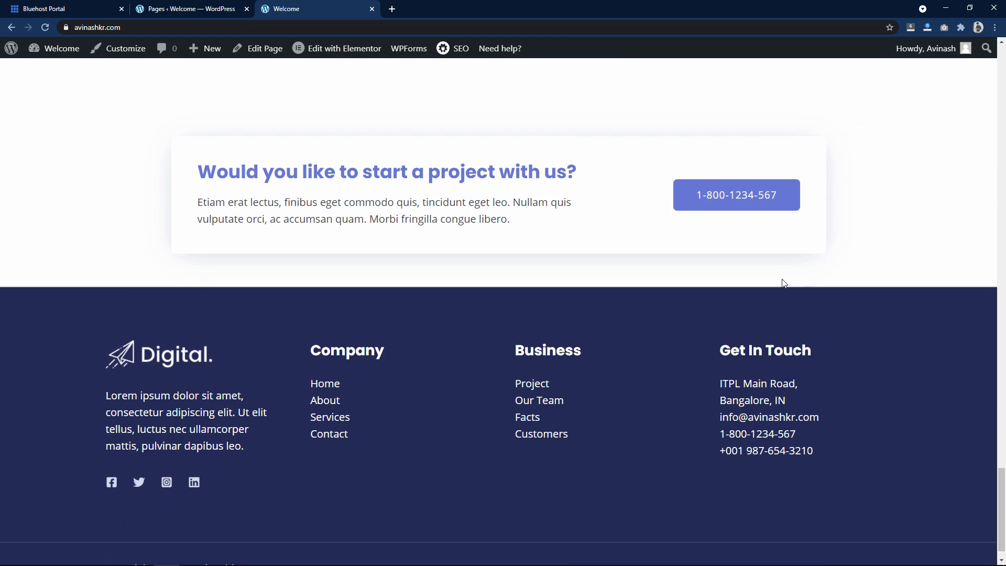
pyautogui.moveTo(303, 327); pyautogui.dragTo(407, 326)
pyautogui.moveTo(516, 321); pyautogui.dragTo(817, 320)
pyautogui.click(827, 319)
pyautogui.moveTo(837, 434); pyautogui.dragTo(729, 369)
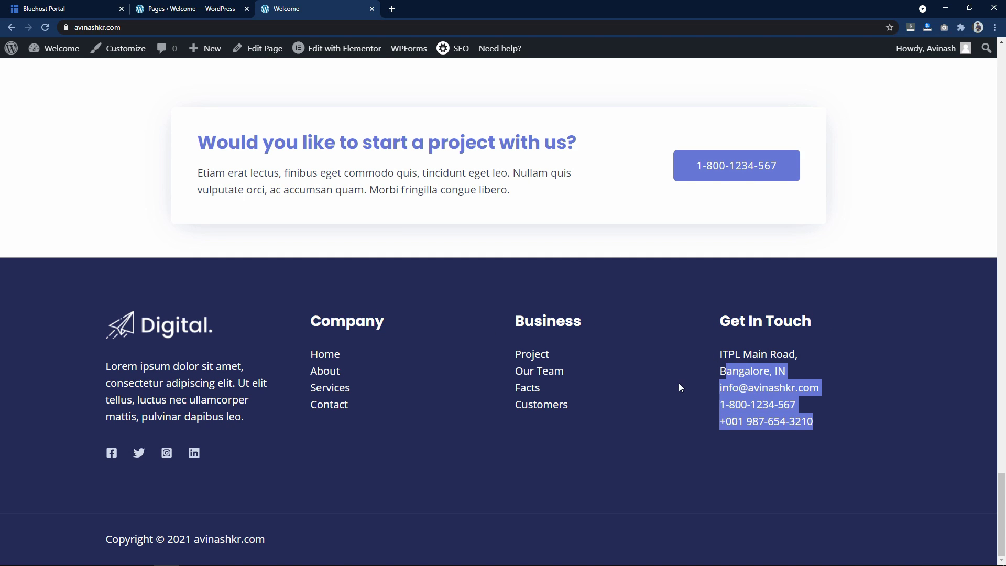
pyautogui.click(705, 338)
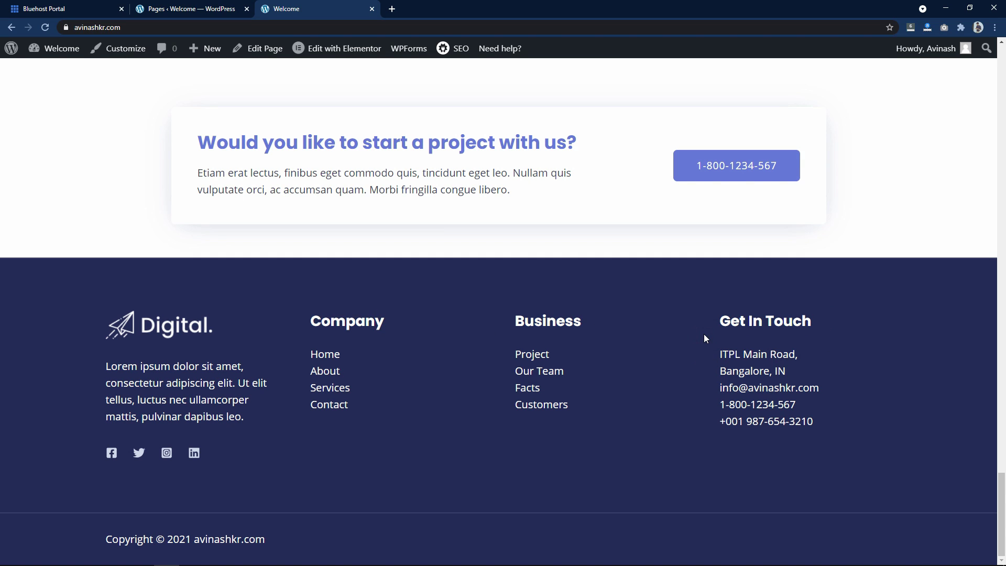
pyautogui.click(111, 456)
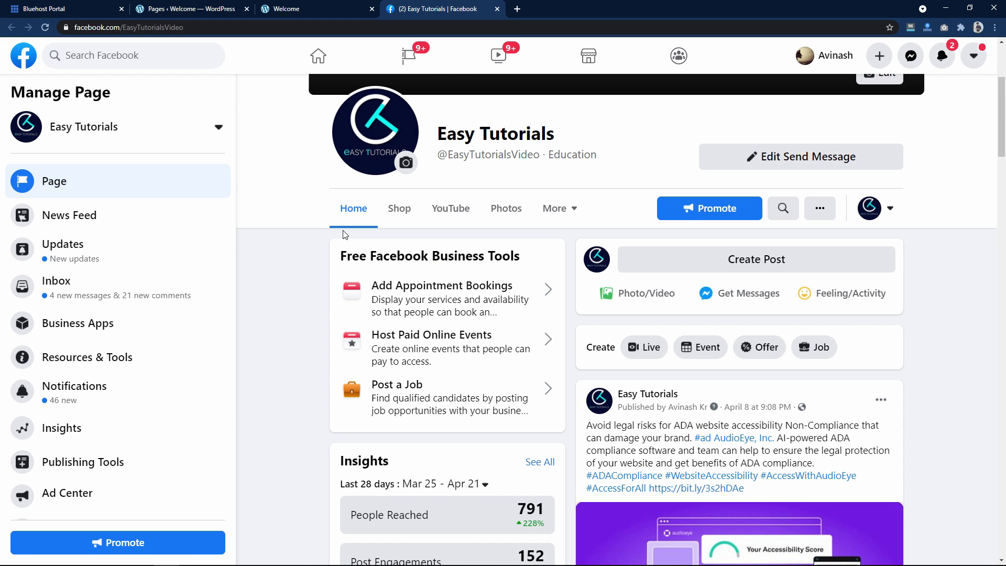
pyautogui.click(497, 9)
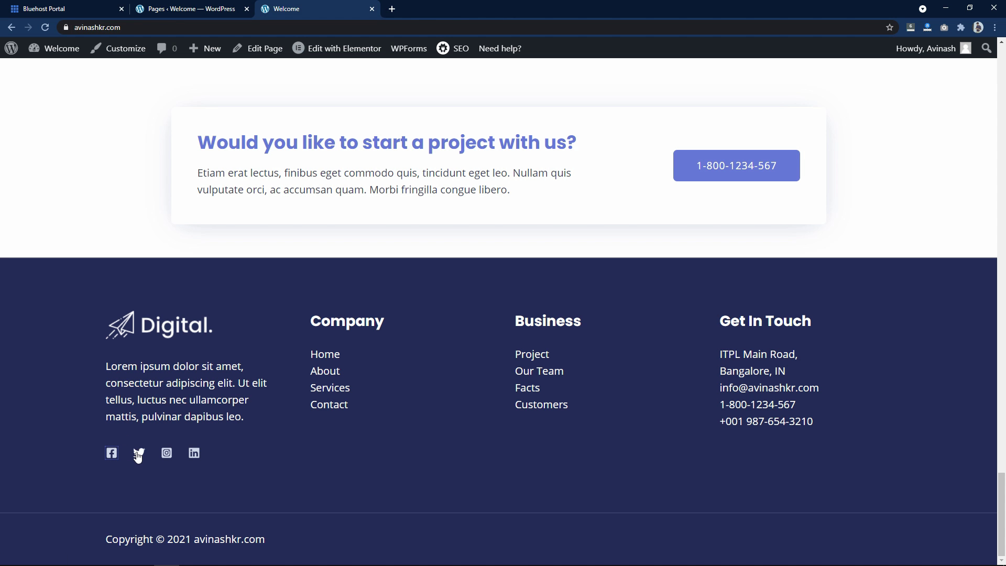
pyautogui.scroll(20, 124, 339)
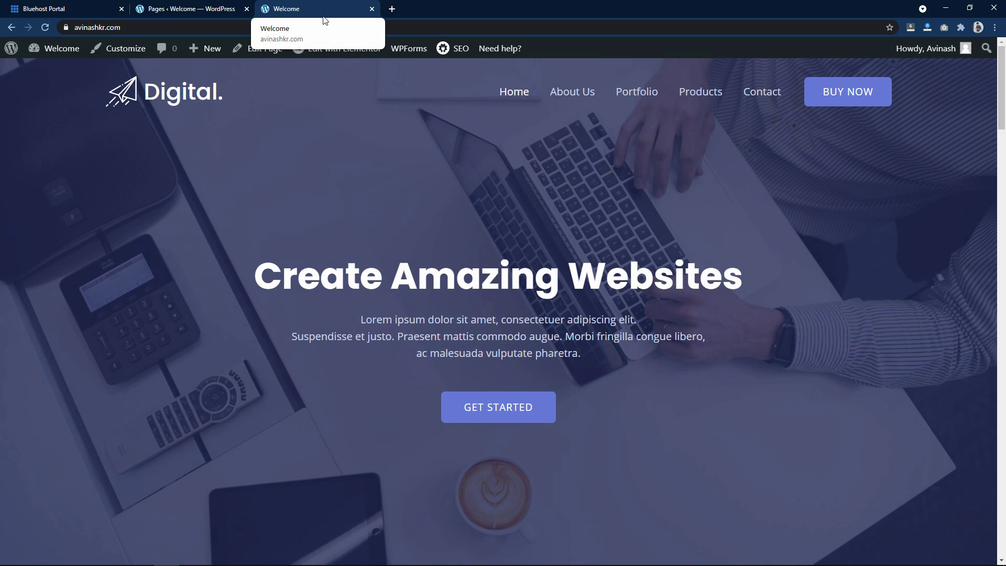
# Step: In General Settings, change the Site Title from Welcome to 'Creative Agency' and save
pyautogui.click(192, 7)
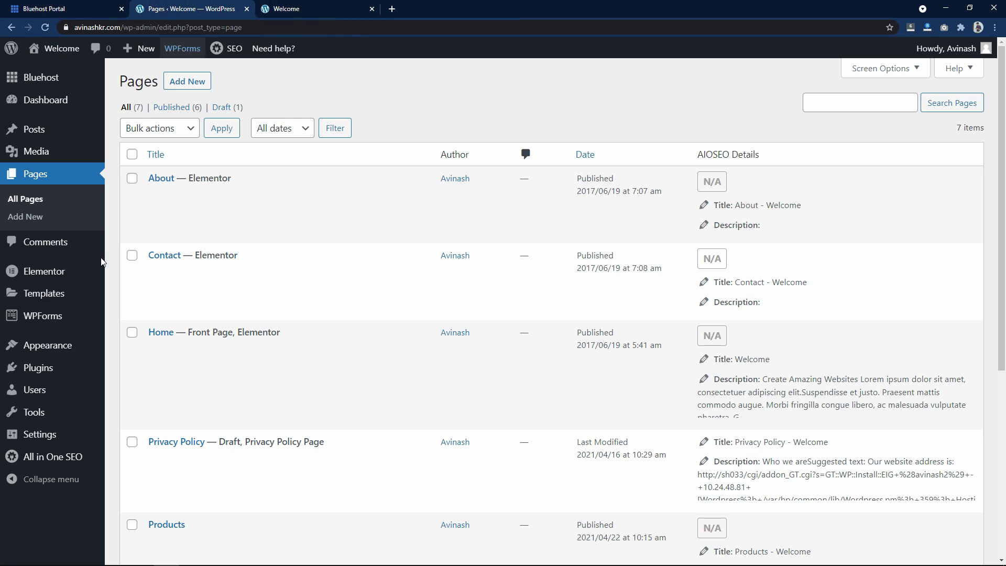
pyautogui.moveTo(49, 432)
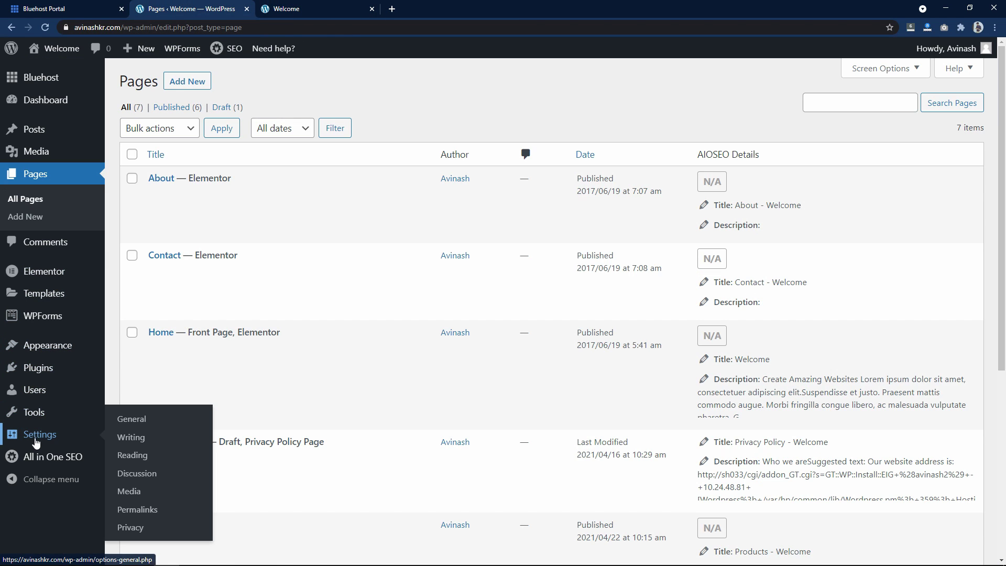
pyautogui.click(131, 422)
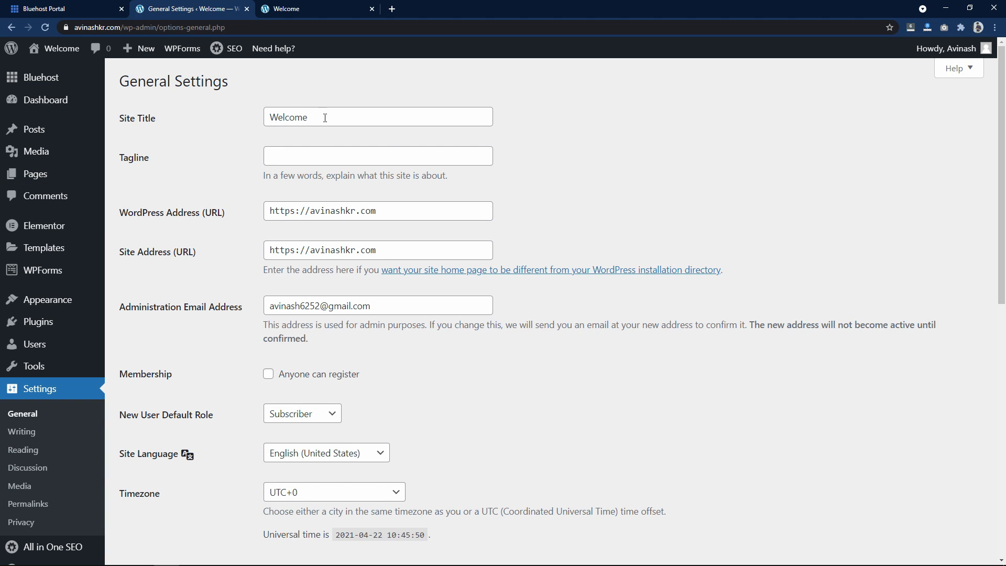
pyautogui.doubleClick(325, 117)
pyautogui.write('c')
pyautogui.press('BackSpace')
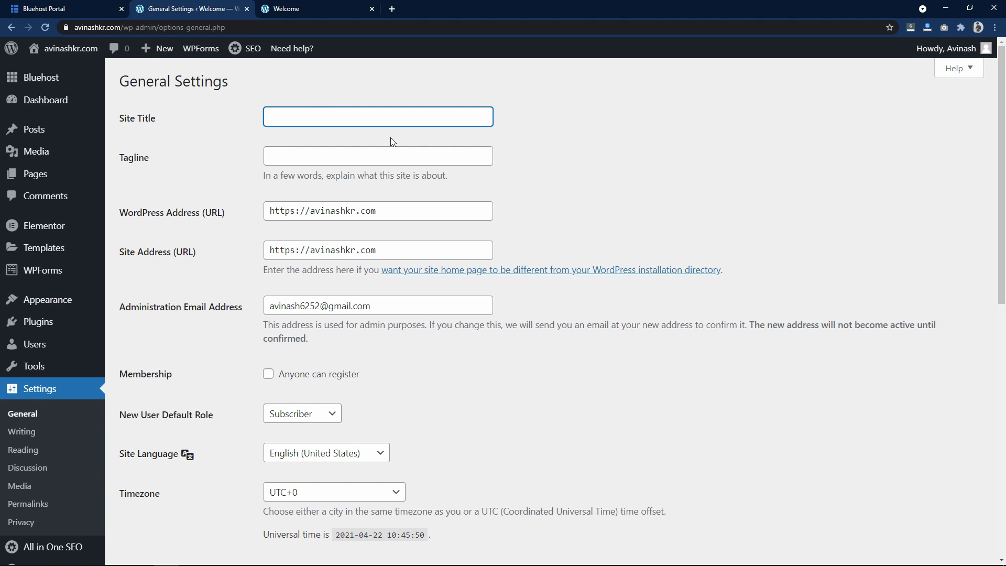
pyautogui.write('Creative')
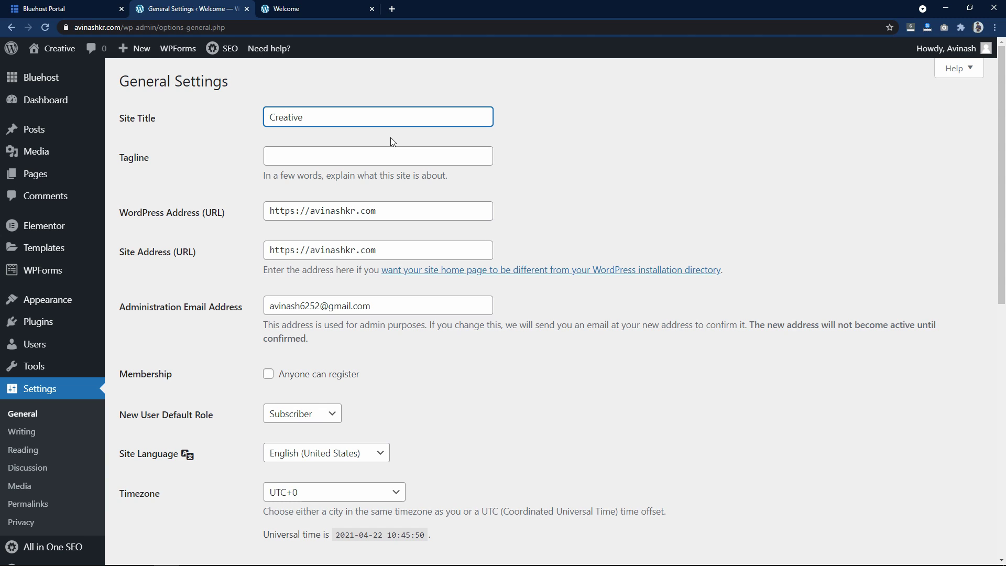
pyautogui.write(' Agency')
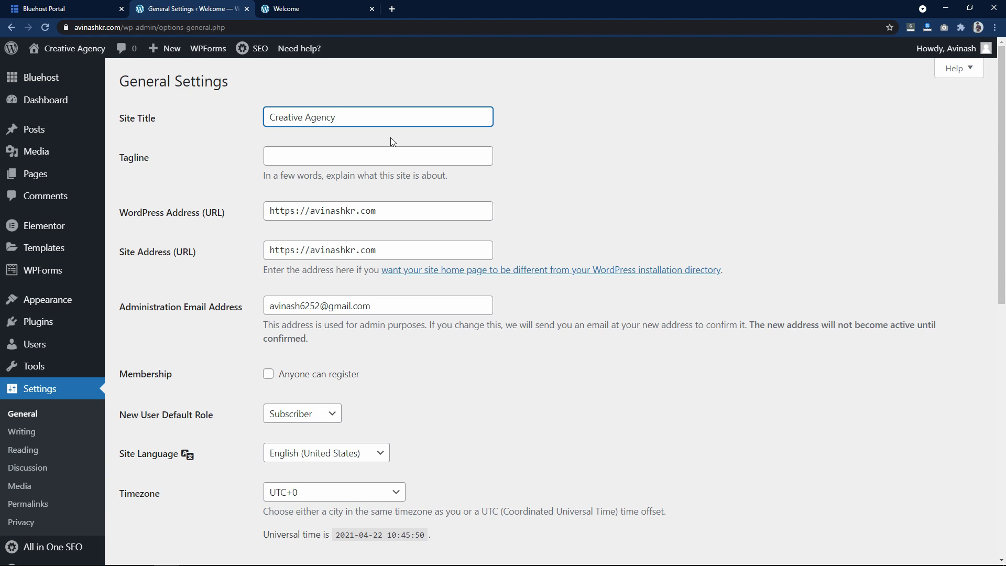
pyautogui.write(' In')
pyautogui.press('BackSpace')
pyautogui.press('BackSpace')
pyautogui.press('BackSpace')
pyautogui.click(592, 129)
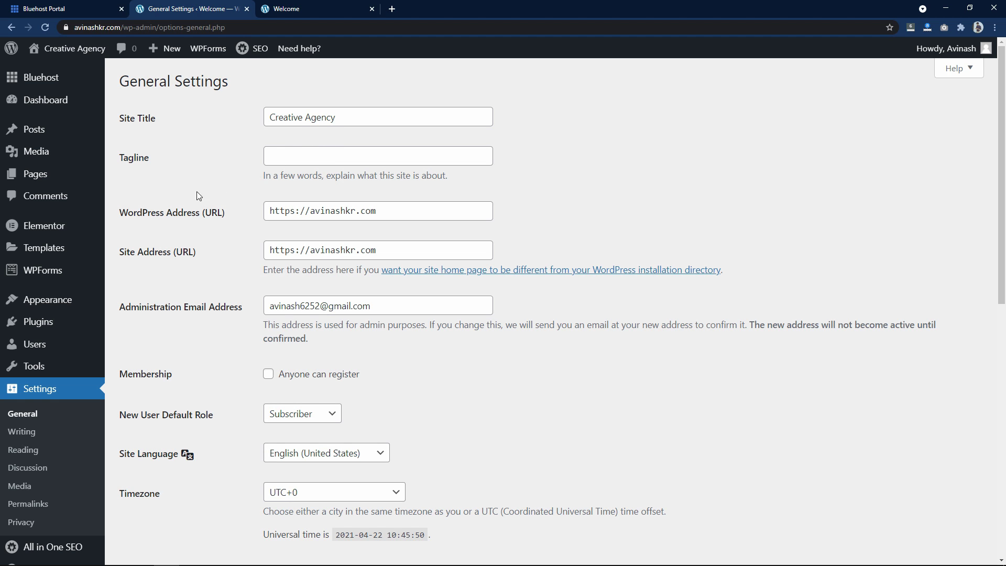
pyautogui.scroll(-10, 177, 405)
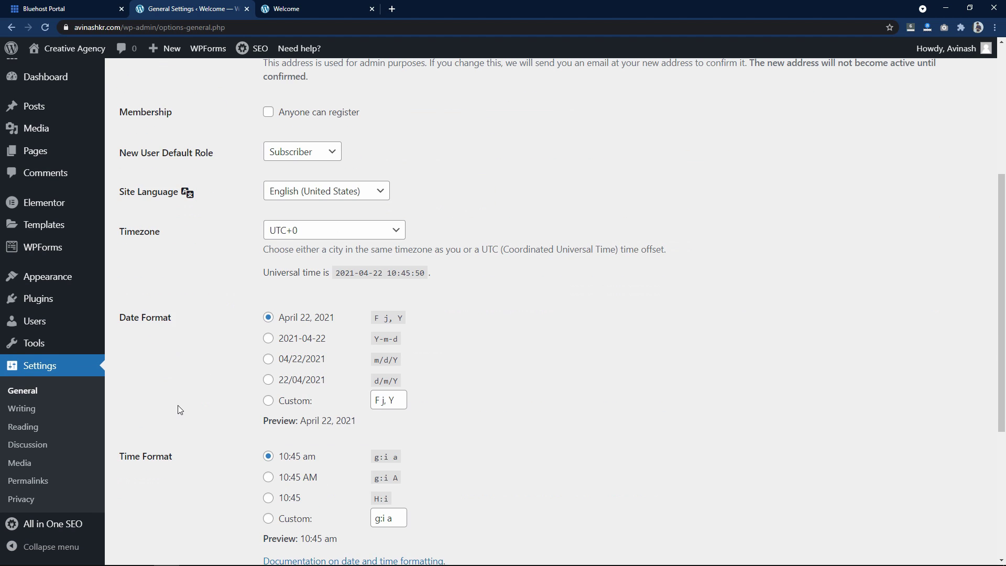
pyautogui.click(150, 501)
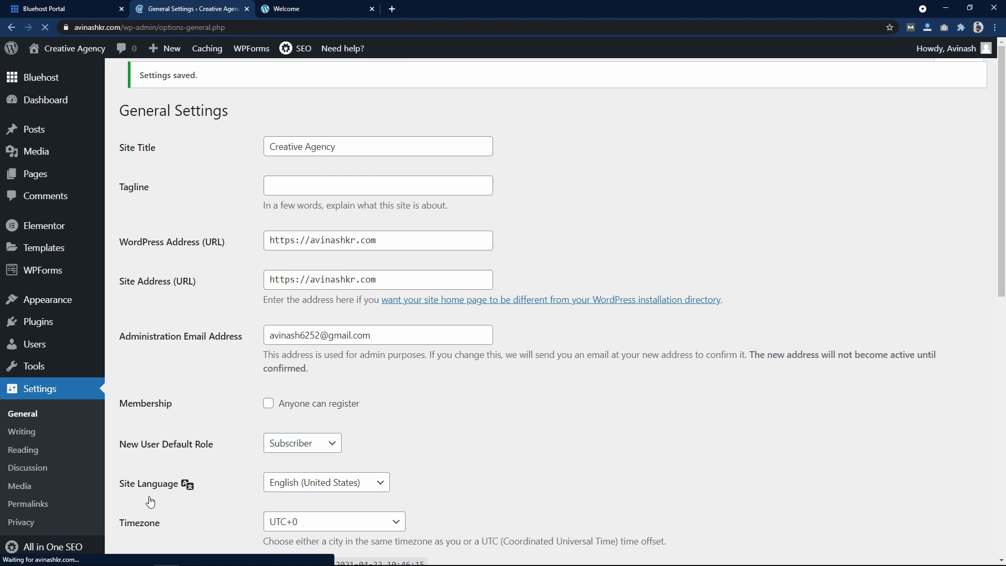
# Step: Reload the live site to show the Creative Agency title, then go back to the Bluehost portal
pyautogui.click(325, 8)
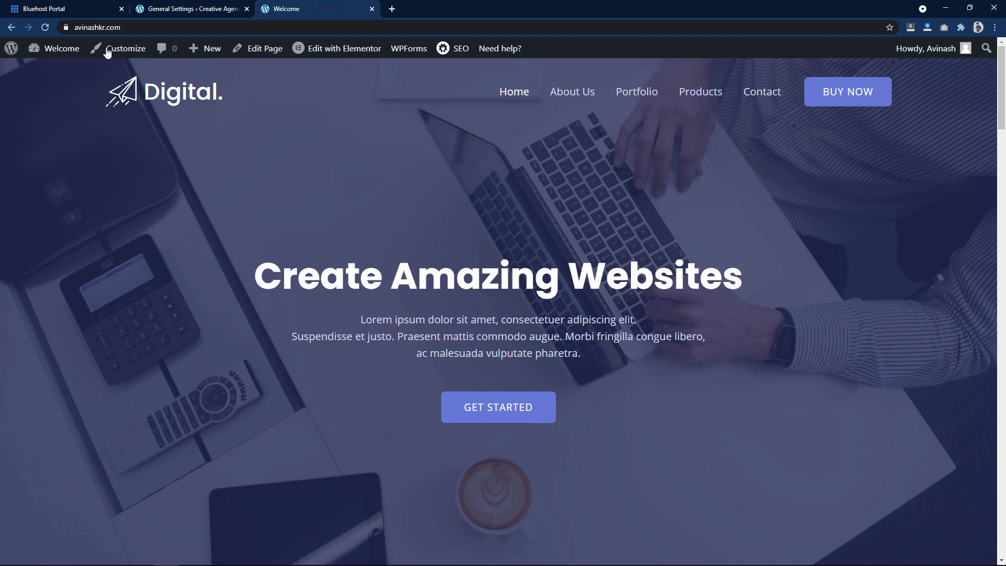
pyautogui.click(43, 28)
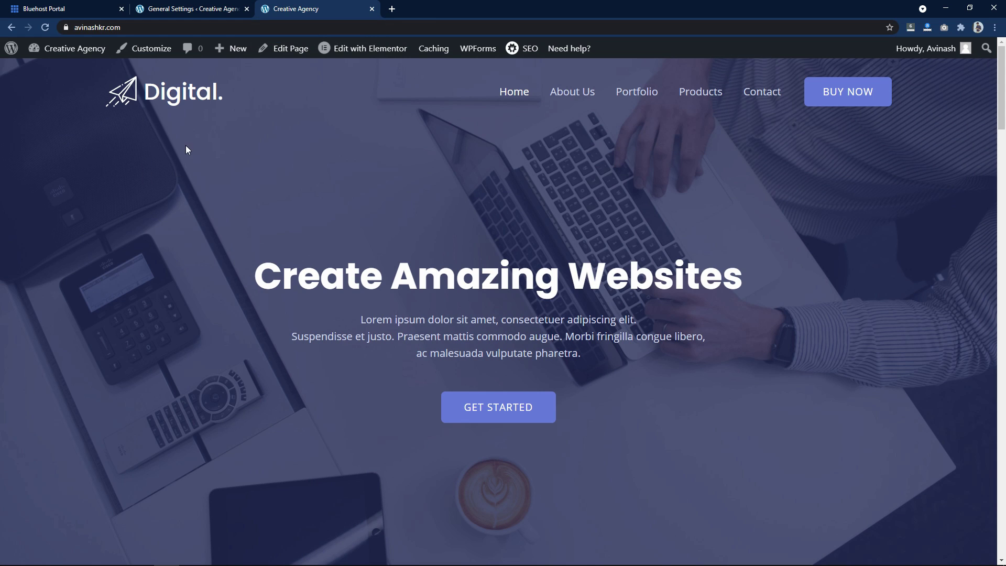
pyautogui.hotkey('ctrl', '1')
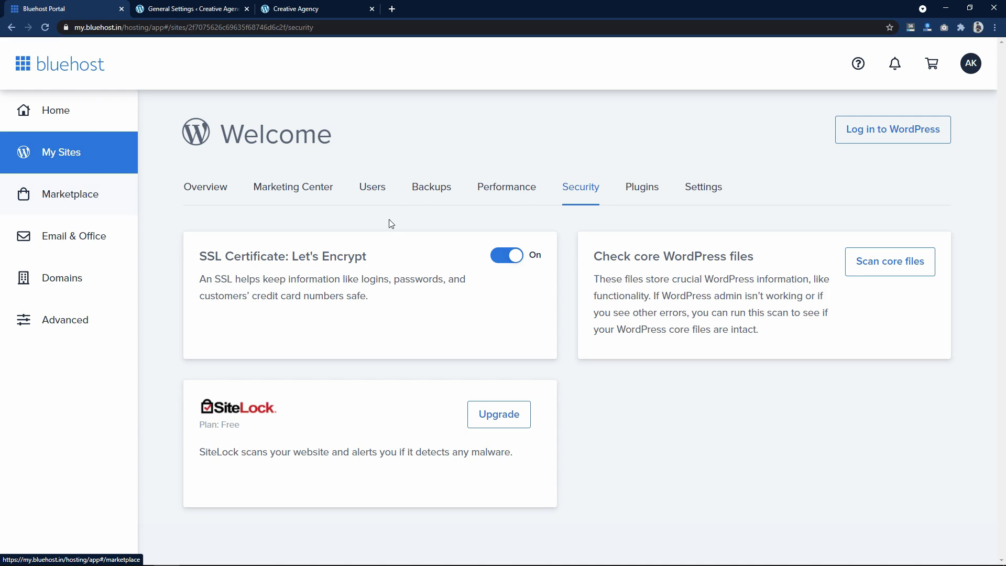
# Step: Review the site's Single-Server Caching Control on the Performance page, then go to Marketplace
pyautogui.click(514, 194)
pyautogui.scroll(-5, 168, 328)
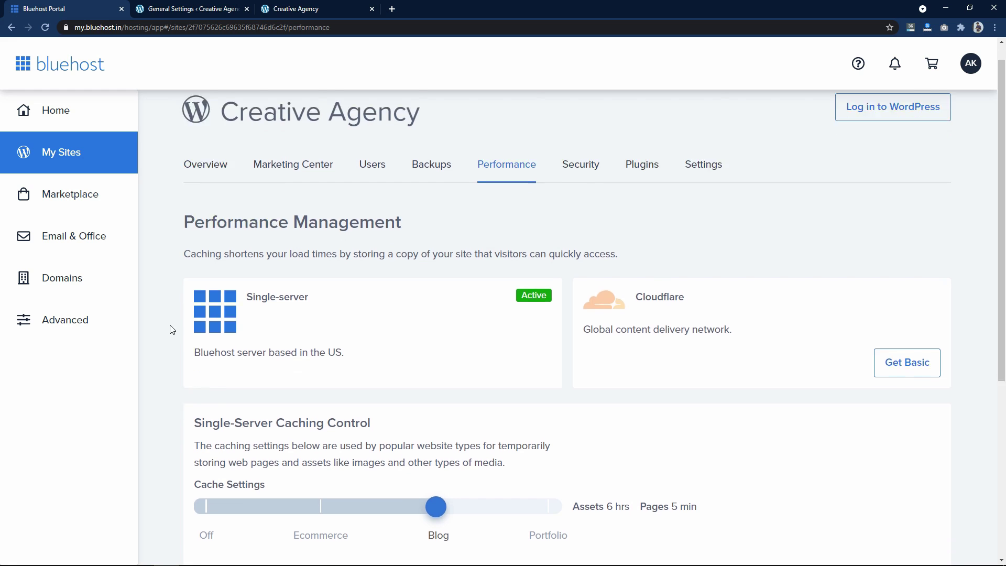
pyautogui.scroll(-1, 168, 313)
pyautogui.scroll(1, 168, 314)
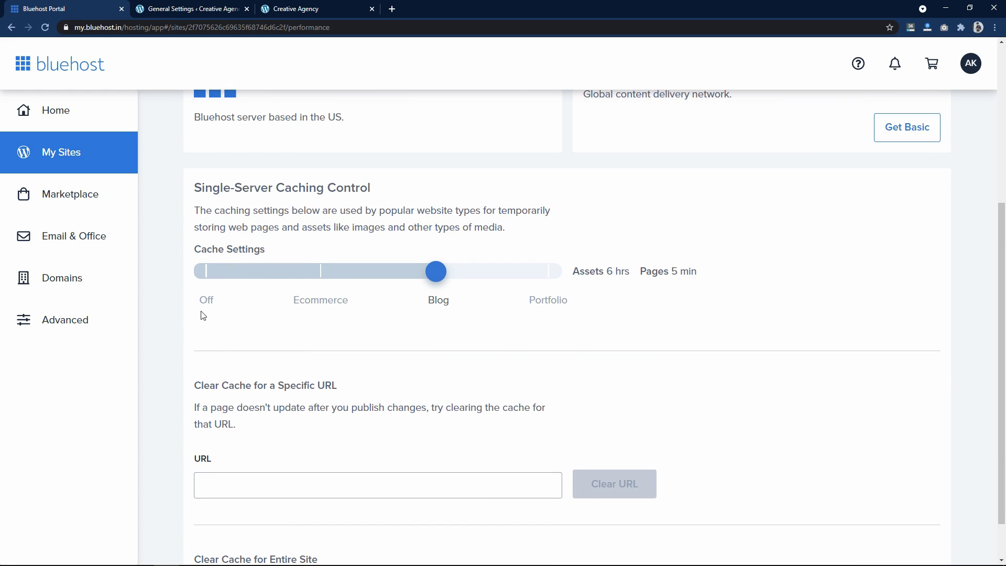
pyautogui.moveTo(196, 181); pyautogui.dragTo(375, 192)
pyautogui.click(375, 192)
pyautogui.moveTo(203, 204); pyautogui.dragTo(334, 195)
pyautogui.click(333, 195)
pyautogui.scroll(5, 744, 362)
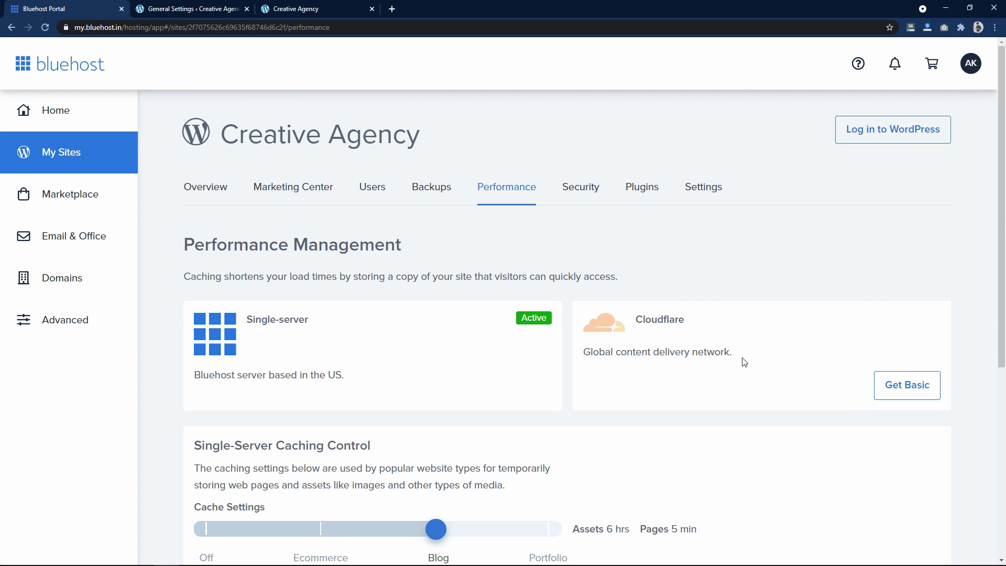
pyautogui.click(62, 205)
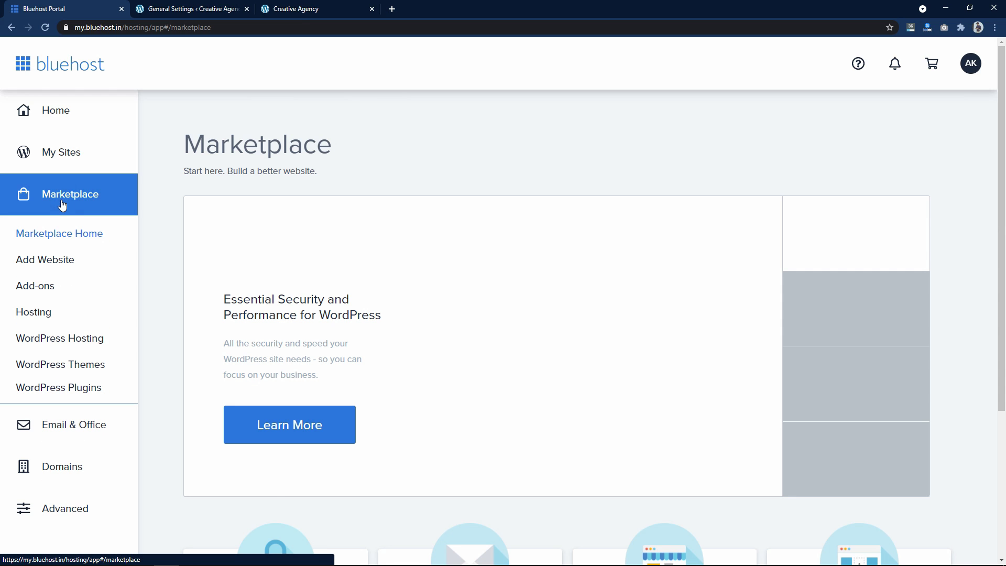
# Step: Open the SEO Tools add-on and review the Start plan's features: 10 keywords, weekly scans, 2 competitor reports
pyautogui.click(47, 289)
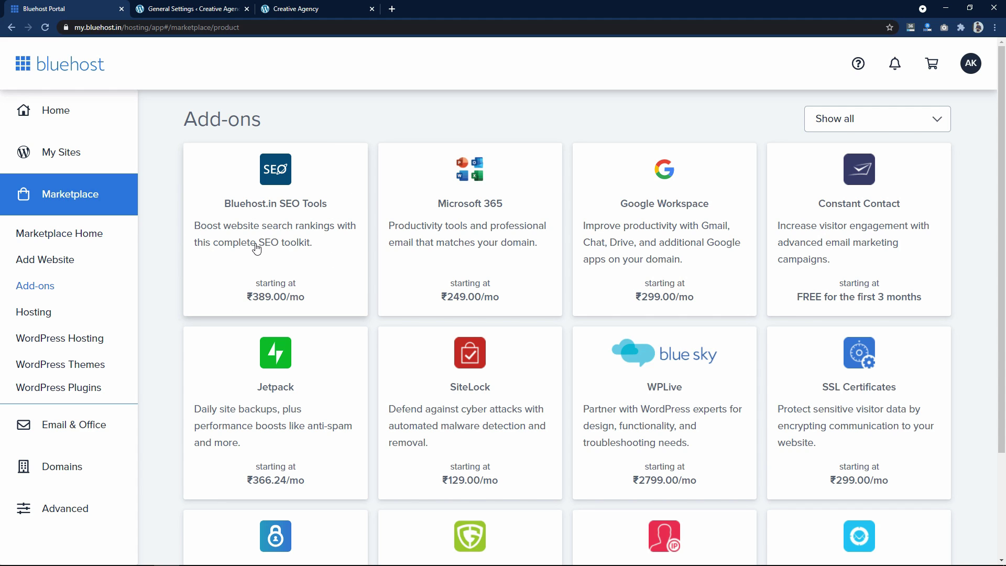
pyautogui.click(279, 225)
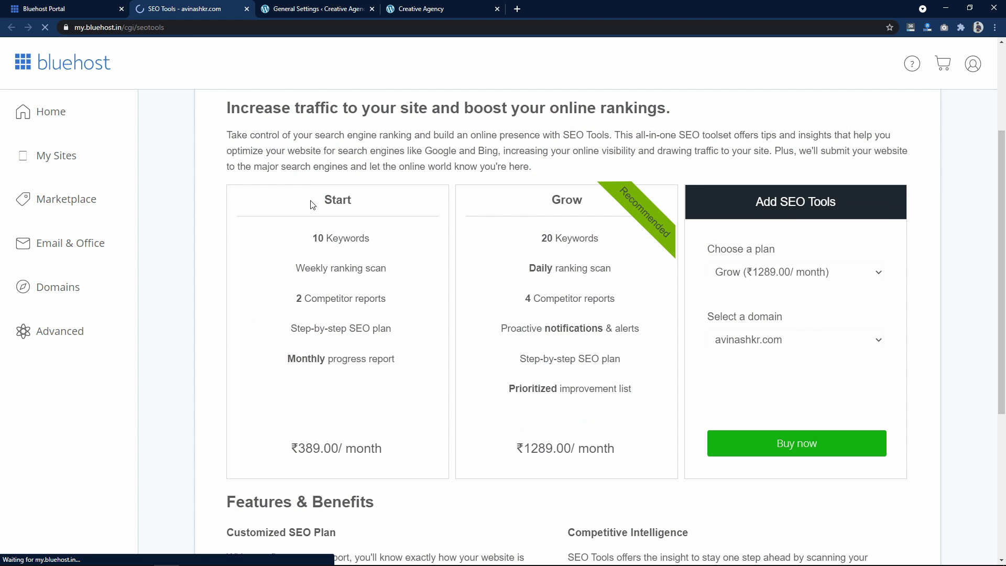
pyautogui.moveTo(310, 202); pyautogui.dragTo(382, 205)
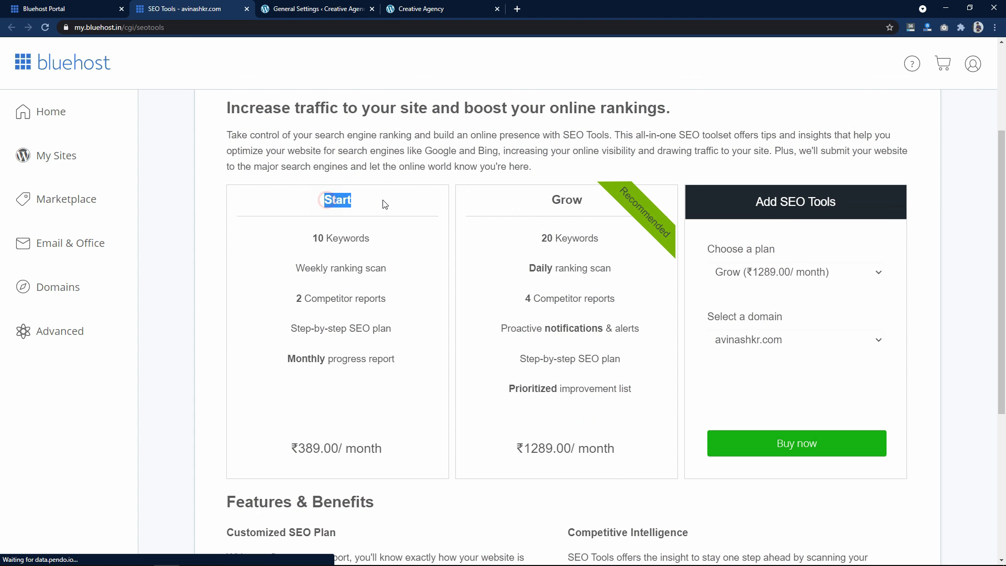
pyautogui.click(382, 205)
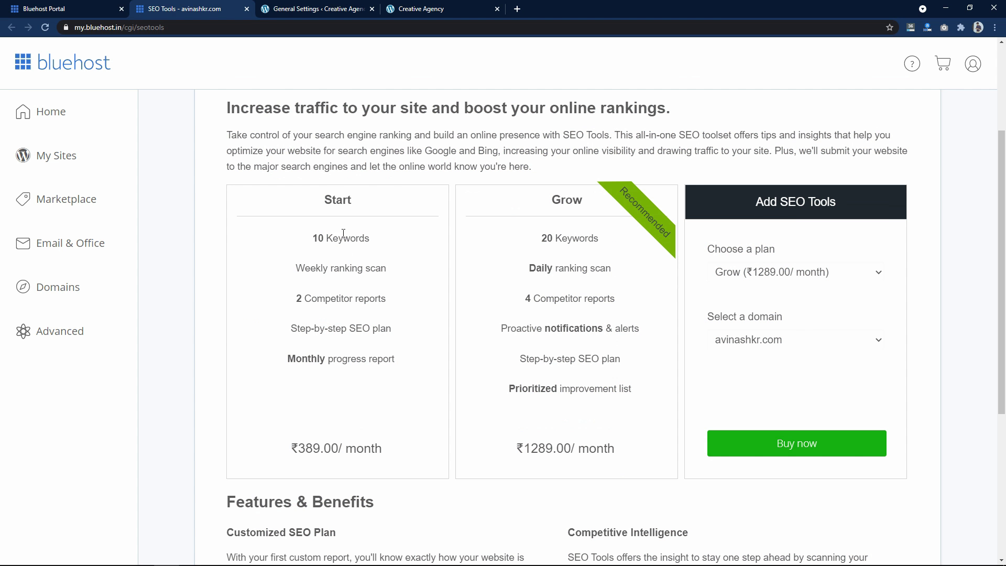
pyautogui.tripleClick(318, 239)
pyautogui.tripleClick(299, 268)
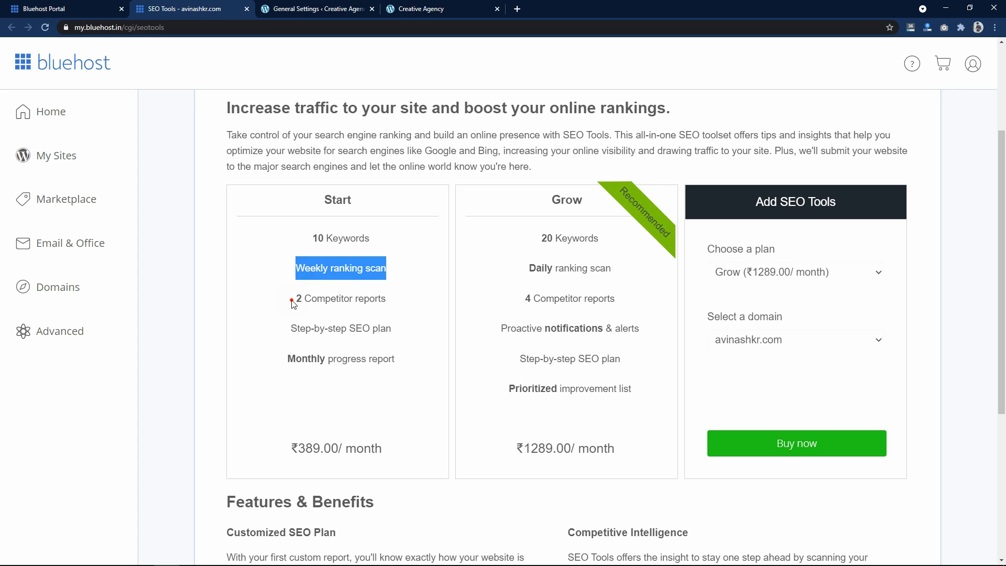
pyautogui.tripleClick(294, 301)
pyautogui.tripleClick(295, 330)
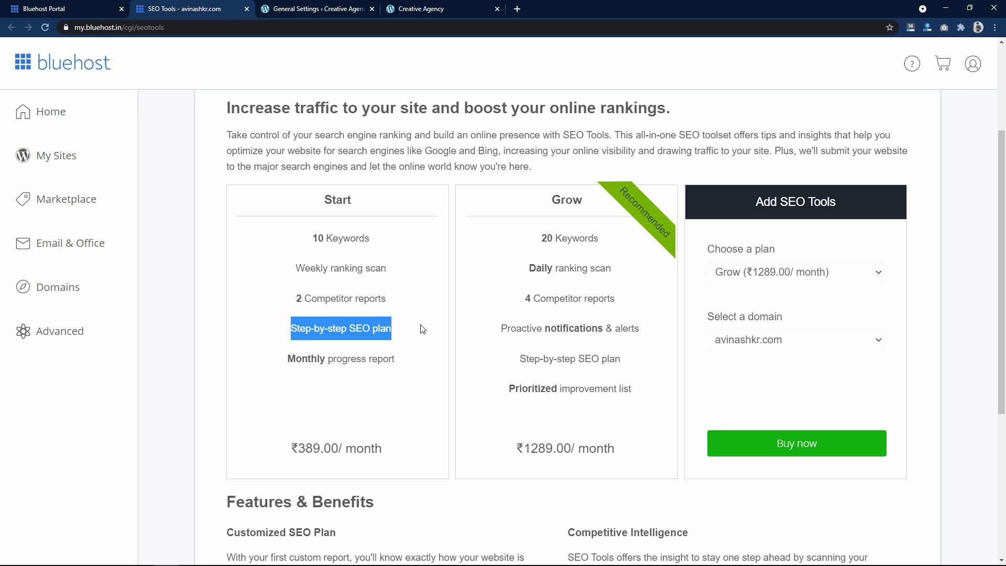
pyautogui.click(290, 361)
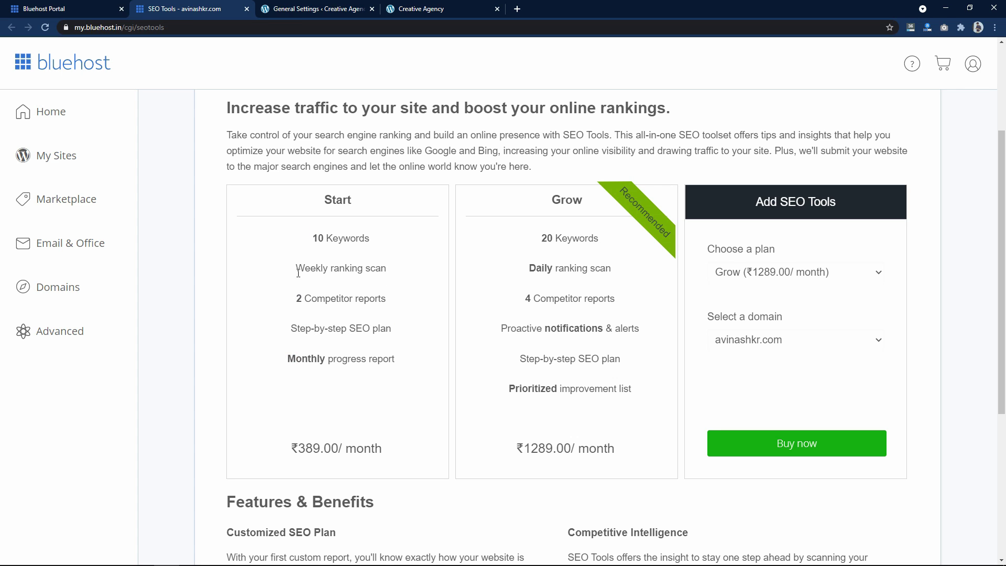
pyautogui.tripleClick(298, 270)
pyautogui.click(385, 270)
pyautogui.tripleClick(292, 301)
pyautogui.click(385, 299)
pyautogui.moveTo(390, 329); pyautogui.dragTo(387, 355)
pyautogui.click(290, 329)
pyautogui.click(387, 357)
# Step: Choose the SEO Tools Start plan at ₹389.00/month and buy it
pyautogui.click(865, 274)
pyautogui.click(744, 305)
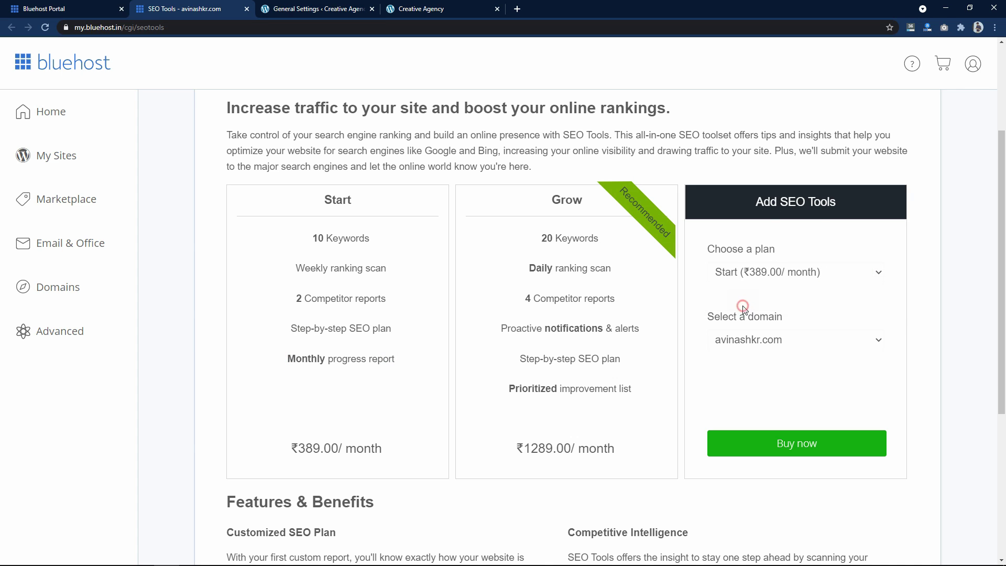
pyautogui.moveTo(714, 249); pyautogui.dragTo(717, 270)
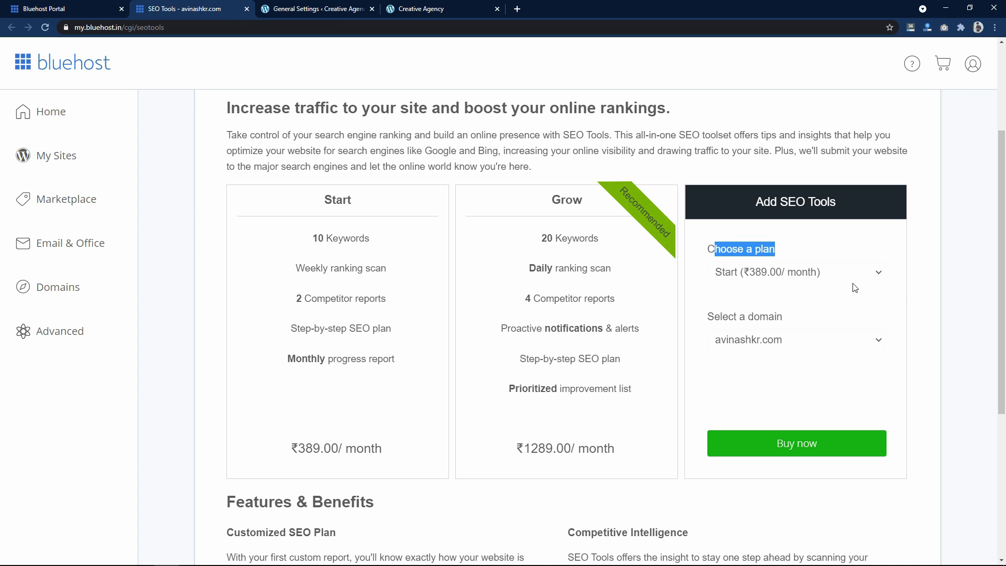
pyautogui.click(910, 283)
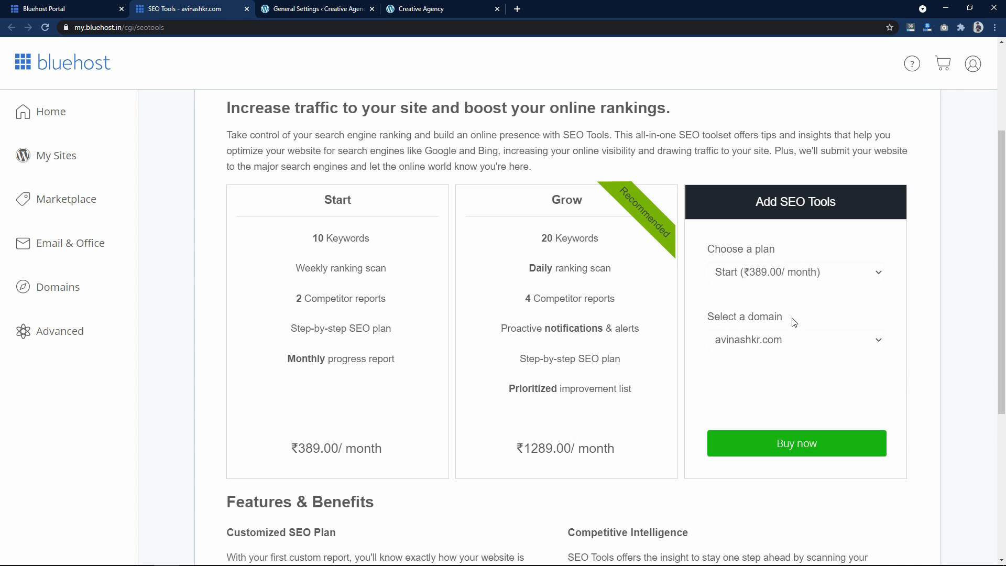
pyautogui.click(823, 454)
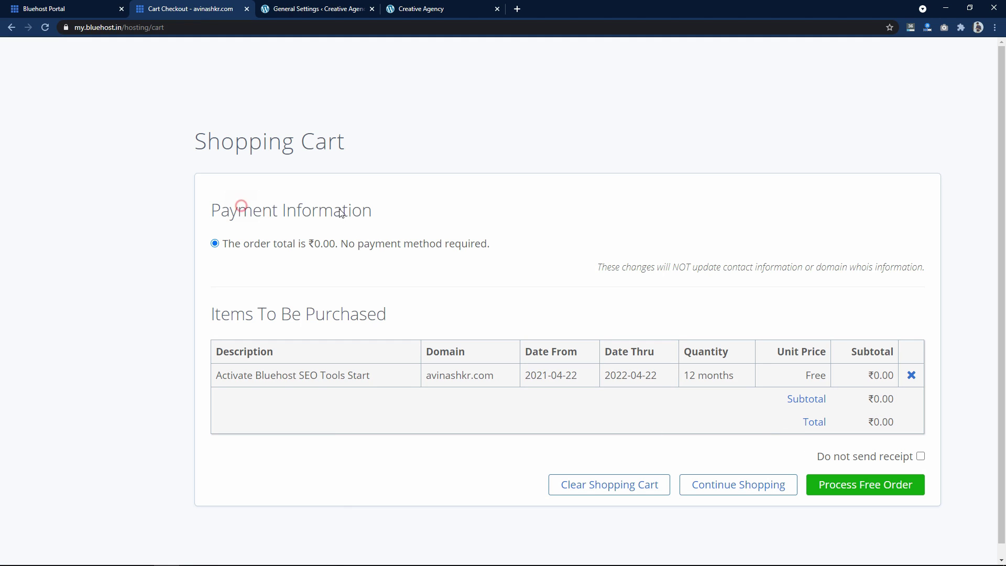
# Step: Process the ₹0.00 SEO Tools order without sending a receipt, then go to My Sites
pyautogui.moveTo(875, 420); pyautogui.dragTo(899, 424)
pyautogui.click(899, 428)
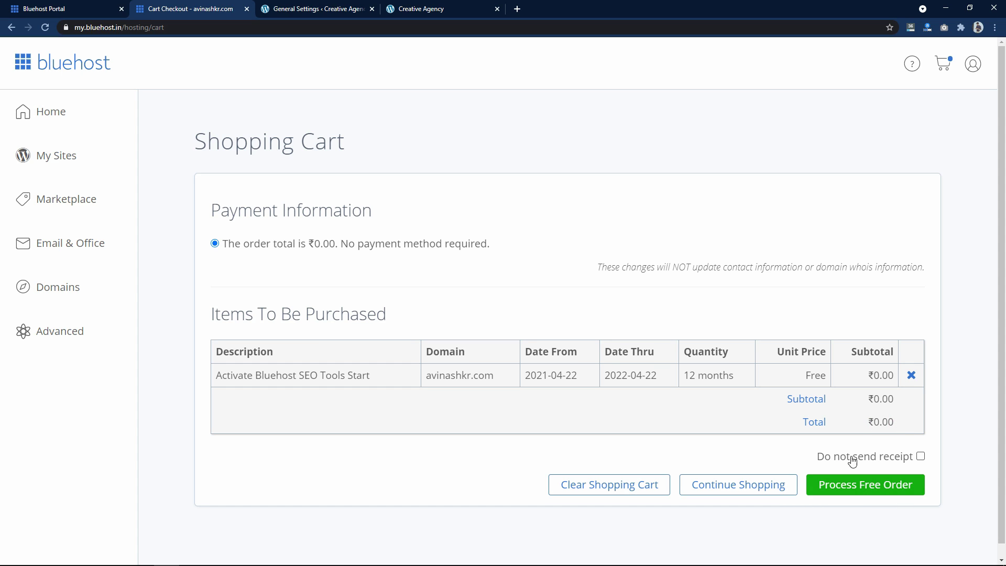
pyautogui.click(921, 457)
pyautogui.click(846, 490)
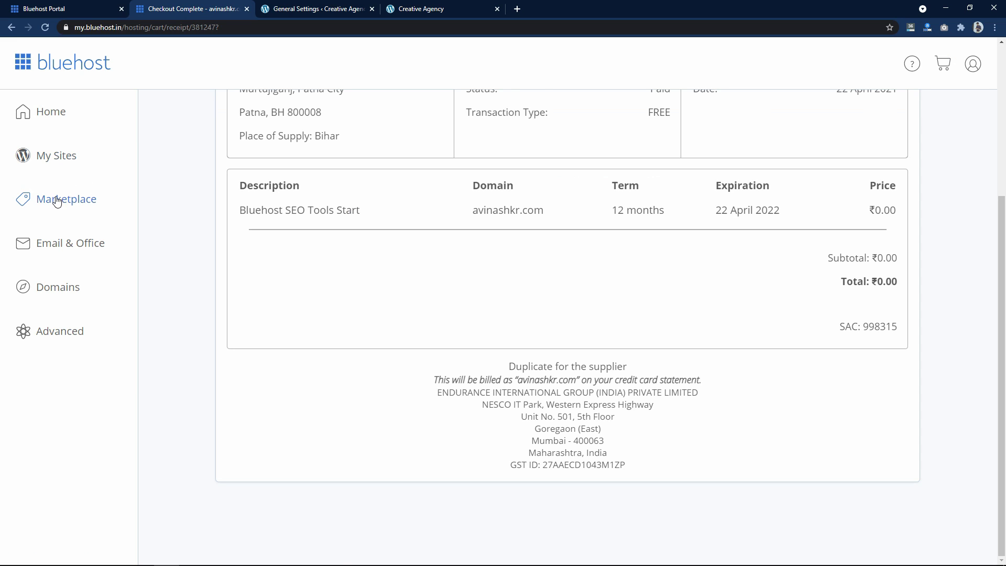
pyautogui.click(56, 157)
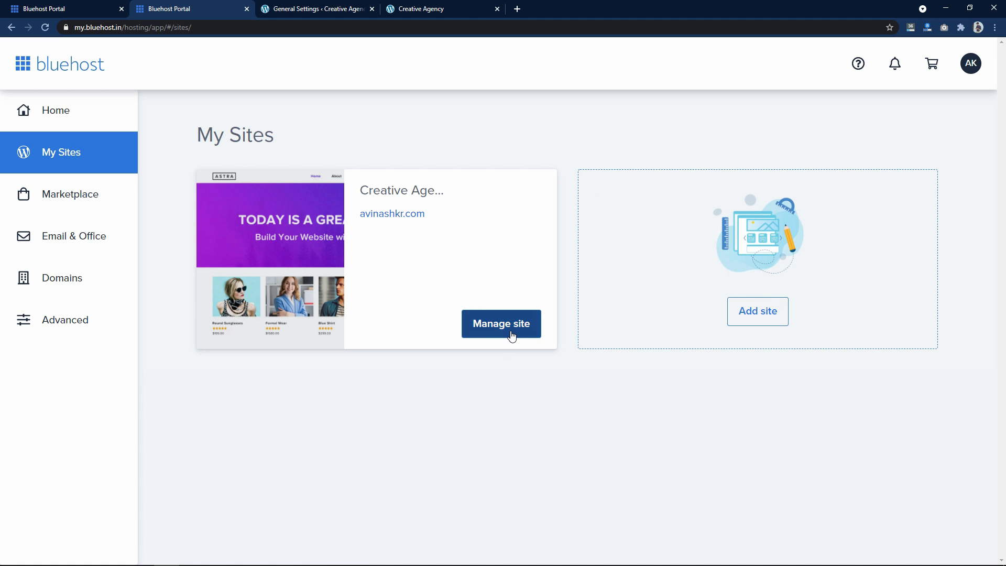
# Step: Open the Creative Agency site's management page and launch its Bluehost SEO Tools (Start Plan) dashboard
pyautogui.click(507, 328)
pyautogui.scroll(-3, 497, 324)
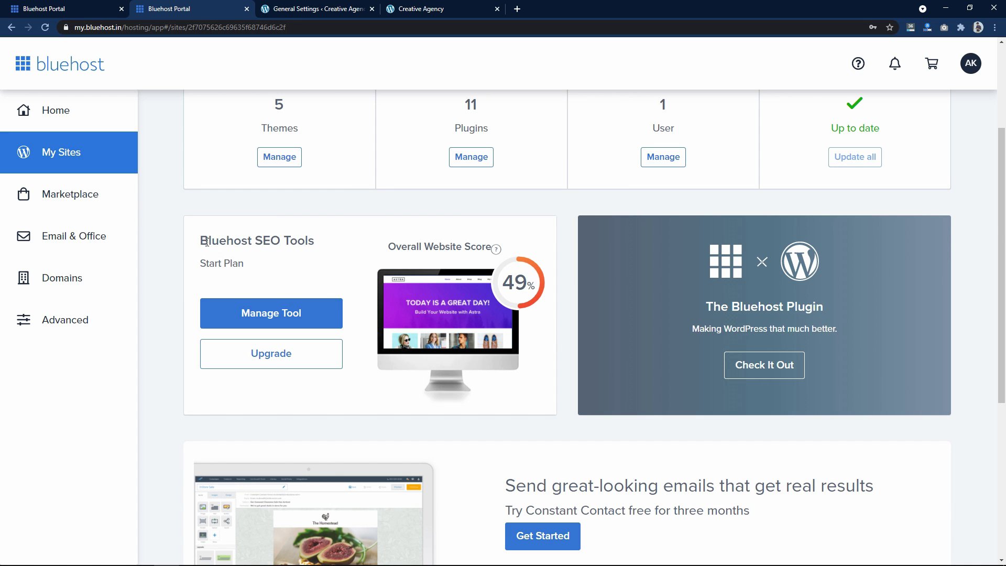
pyautogui.moveTo(201, 241); pyautogui.dragTo(313, 241)
pyautogui.click(225, 264)
pyautogui.tripleClick(226, 264)
pyautogui.click(277, 265)
pyautogui.click(291, 320)
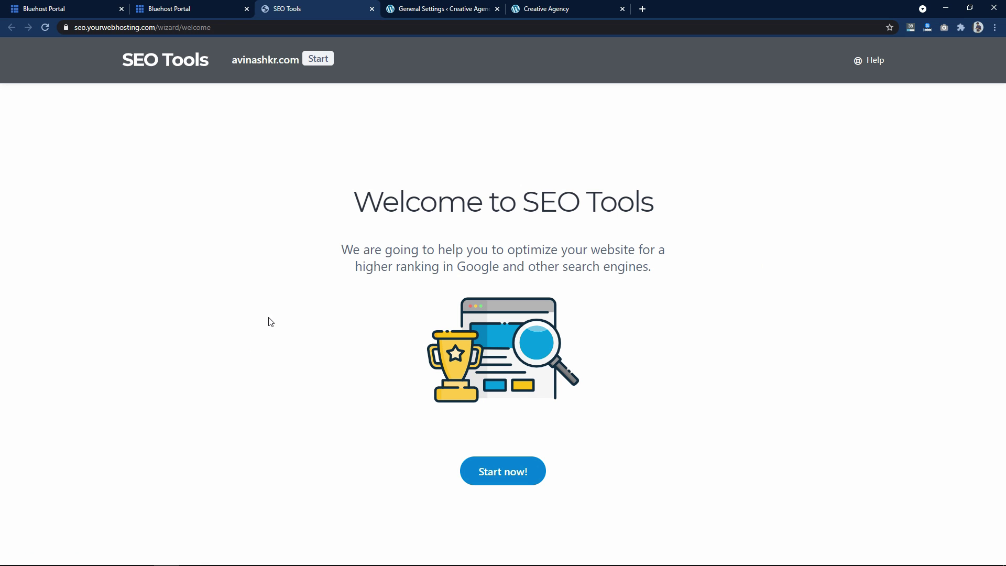
# Step: Complete the SEO Tools wizard with goal 'To promote something' and India as the main visitor country
pyautogui.click(512, 472)
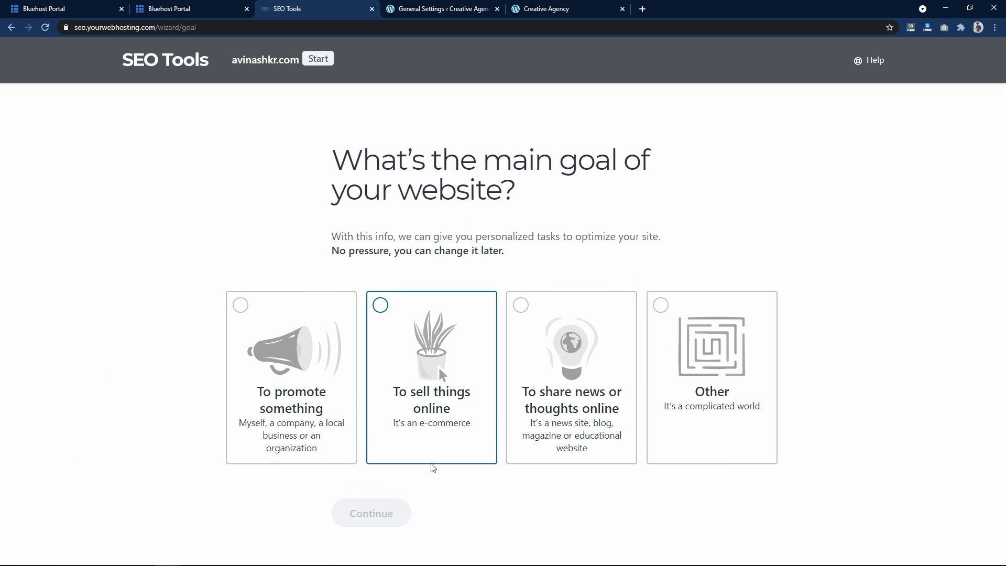
pyautogui.click(291, 391)
pyautogui.click(400, 523)
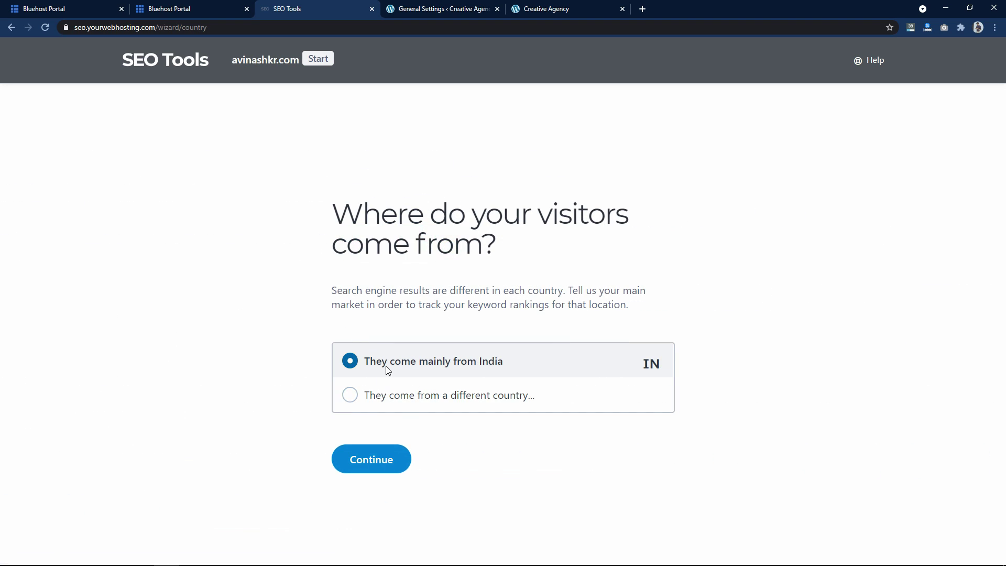
pyautogui.click(373, 464)
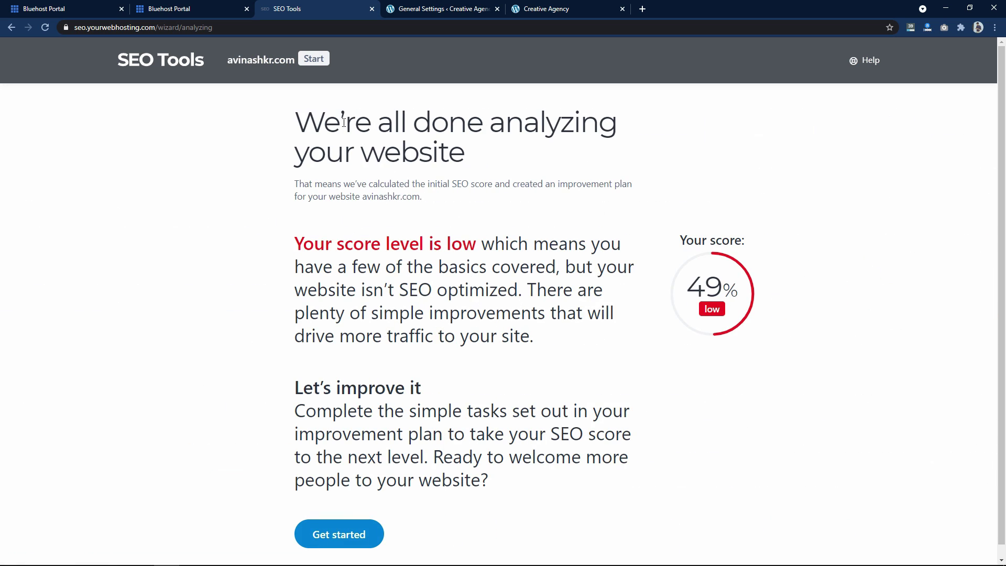
pyautogui.moveTo(344, 123); pyautogui.dragTo(454, 150)
pyautogui.click(454, 151)
pyautogui.click(356, 537)
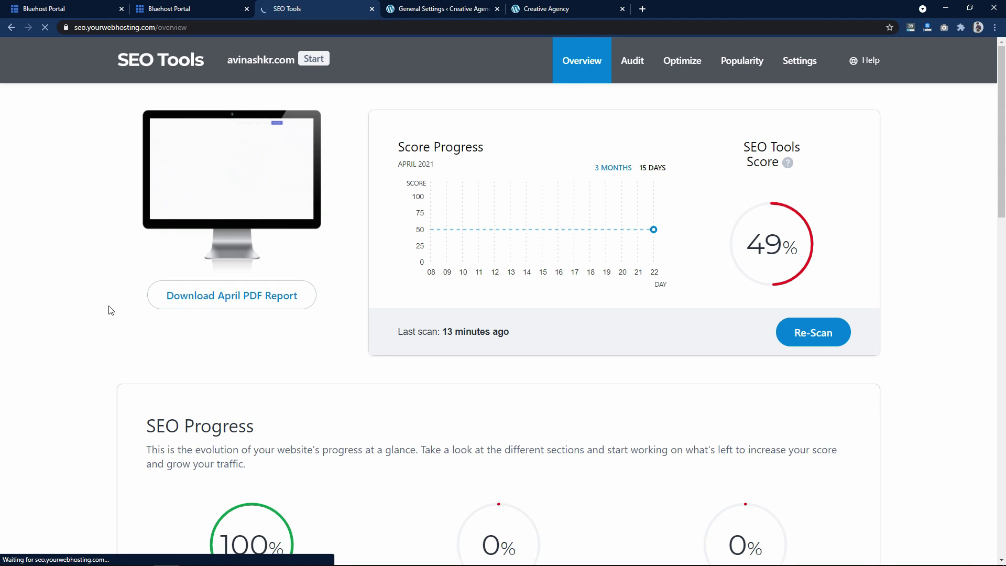
# Step: Review the Overview progress: no pages optimized yet and 0 backlinks under Increase your Popularity
pyautogui.scroll(-6, 108, 308)
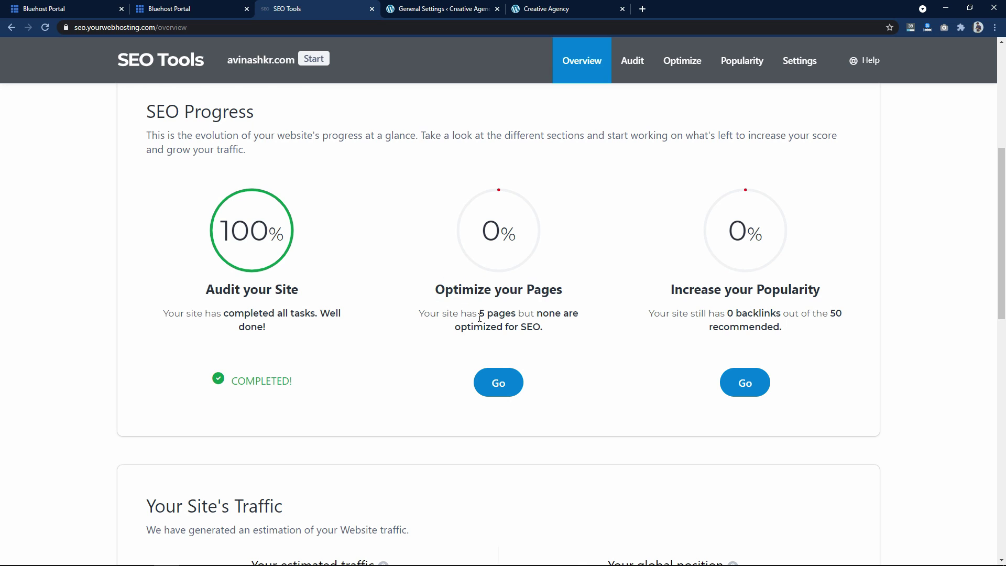
pyautogui.moveTo(478, 314); pyautogui.dragTo(508, 327)
pyautogui.click(506, 327)
pyautogui.moveTo(671, 290); pyautogui.dragTo(820, 291)
pyautogui.click(821, 291)
pyautogui.moveTo(730, 313); pyautogui.dragTo(789, 325)
pyautogui.click(782, 313)
pyautogui.click(722, 328)
pyautogui.click(788, 325)
pyautogui.scroll(6, 474, 331)
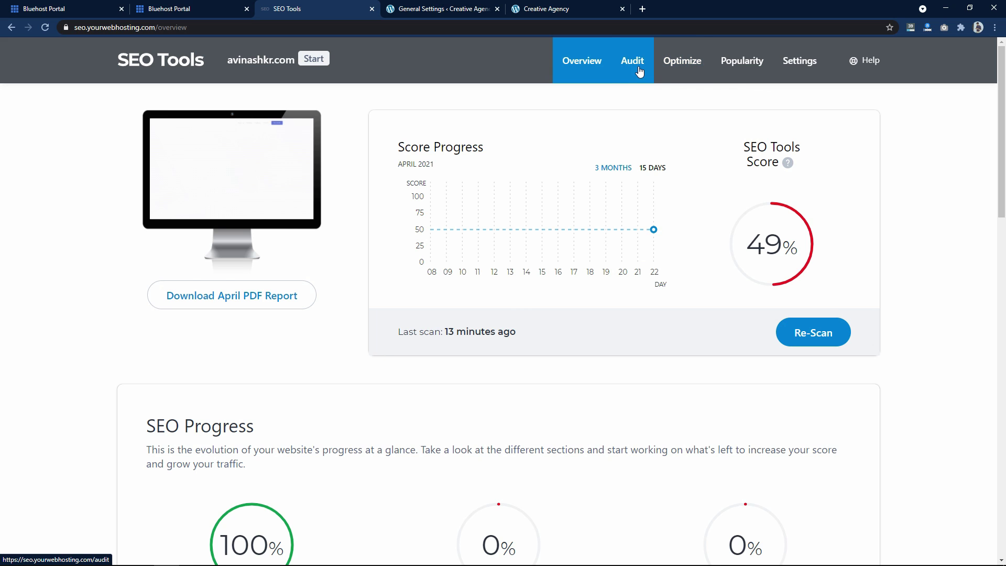
# Step: Browse the site audit results, then bring up the Optimize your Pages list
pyautogui.click(640, 71)
pyautogui.scroll(-12, 274, 213)
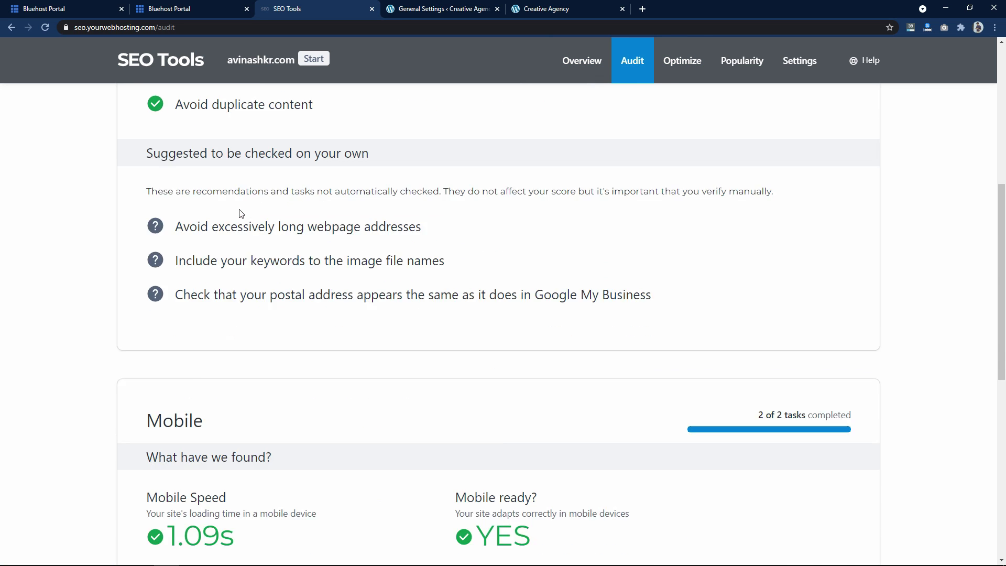
pyautogui.scroll(-4, 241, 213)
pyautogui.scroll(15, 241, 214)
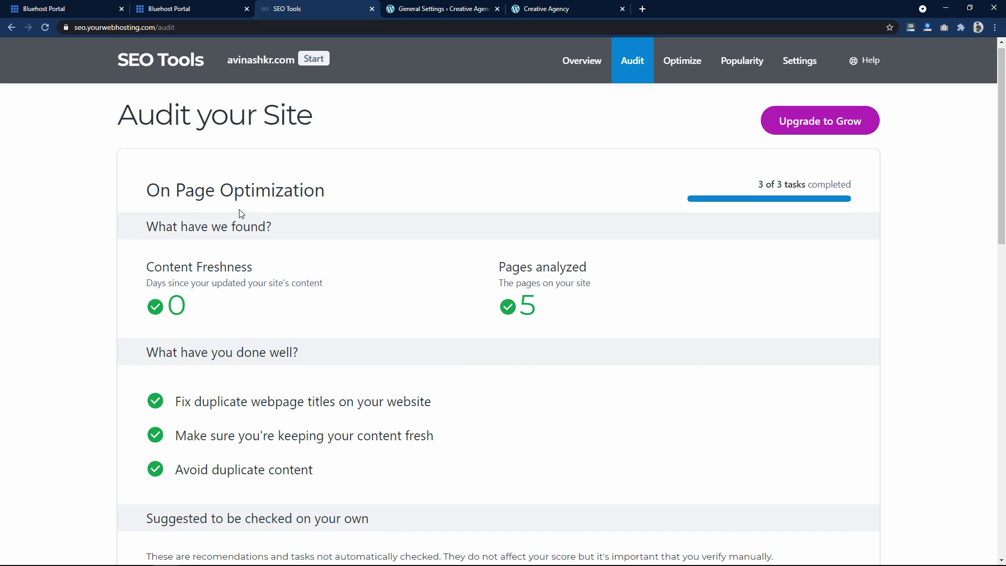
pyautogui.click(685, 74)
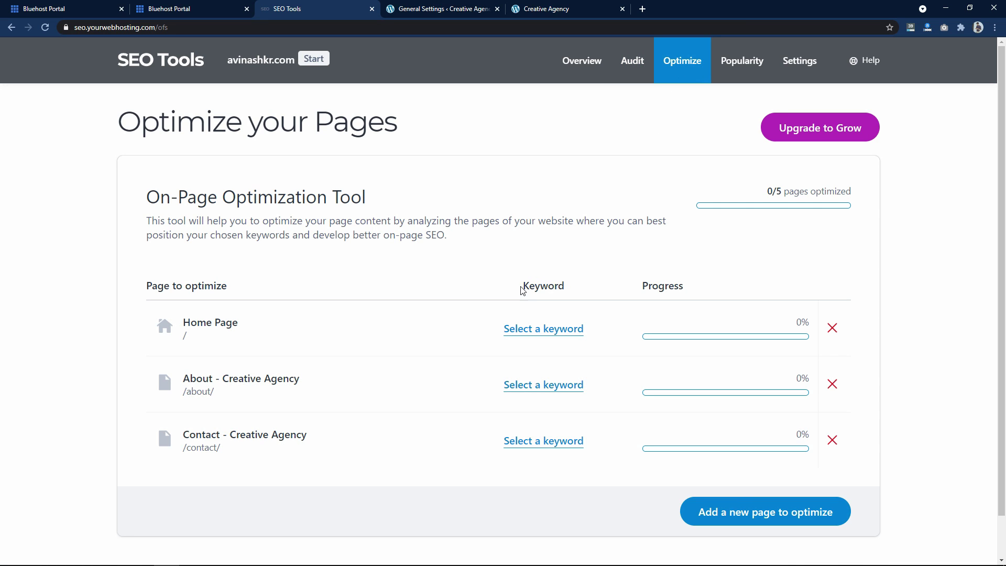
# Step: In Optimize your Pages, begin selecting a keyword for the Home Page row
pyautogui.moveTo(522, 285); pyautogui.dragTo(591, 290)
pyautogui.click(591, 290)
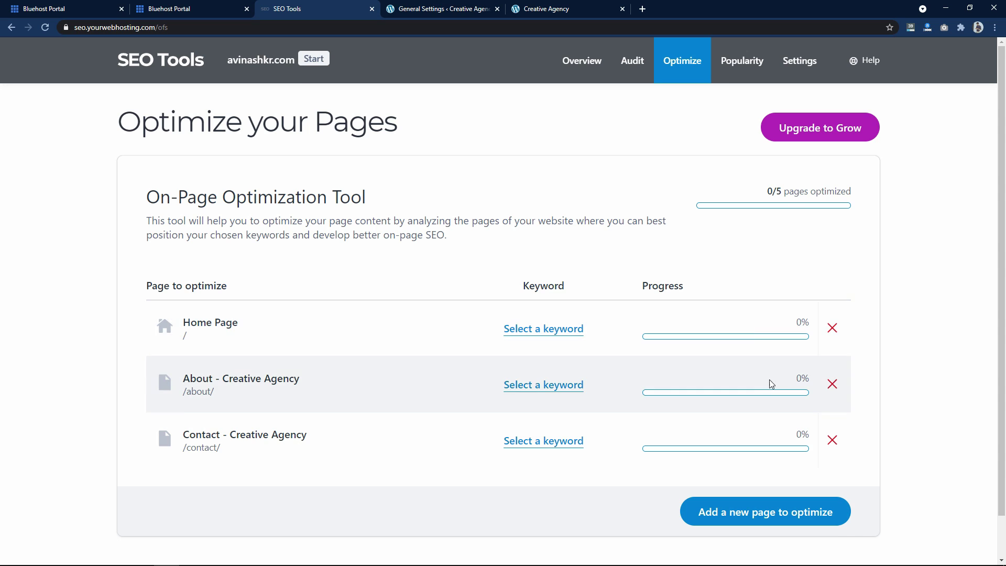
pyautogui.scroll(-1, 769, 379)
pyautogui.scroll(1, 676, 336)
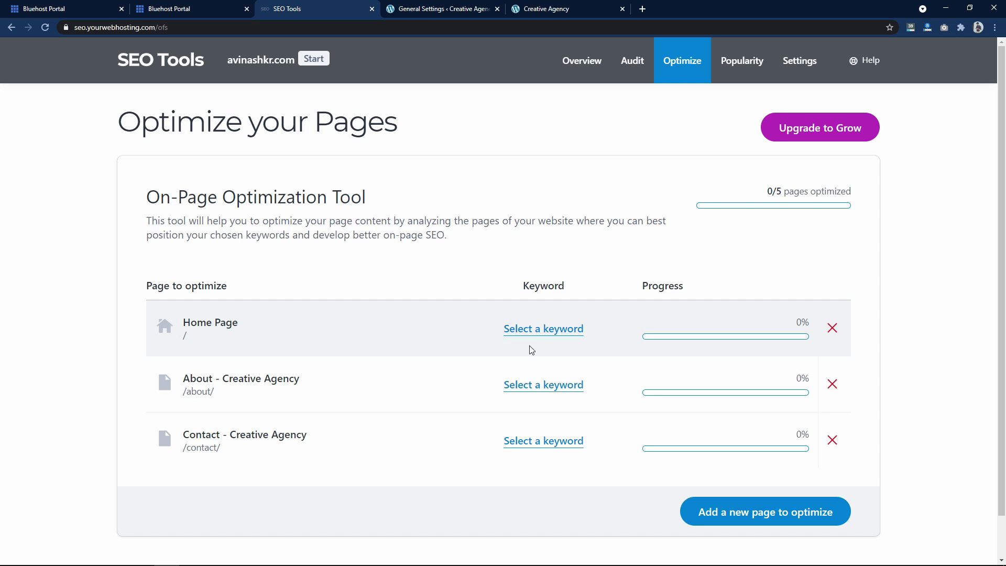
pyautogui.click(535, 329)
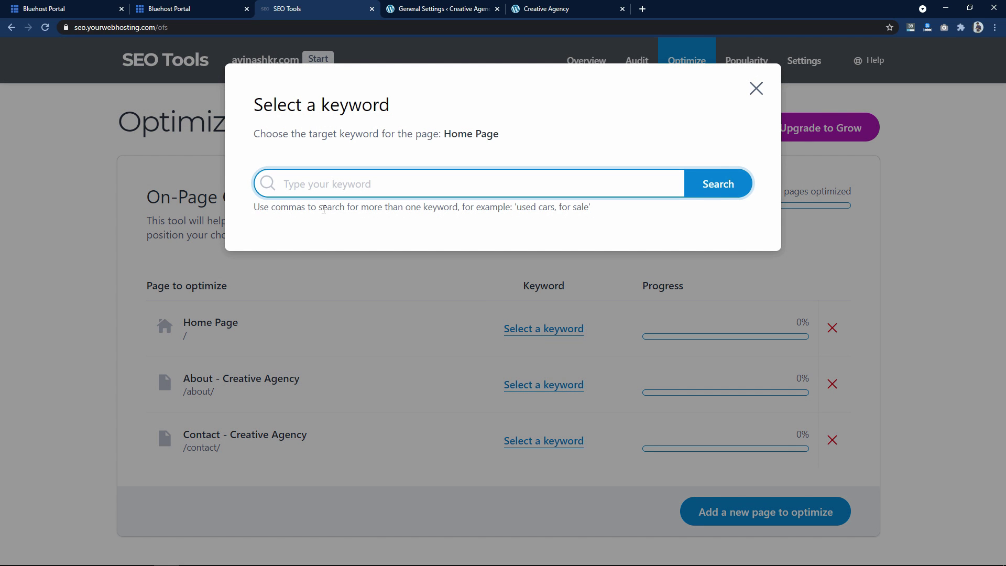
# Step: Search 'creative agency' and select it (Easy, 1.6k volume) as the Home Page's target keyword
pyautogui.moveTo(394, 207); pyautogui.dragTo(577, 208)
pyautogui.click(502, 217)
pyautogui.click(366, 188)
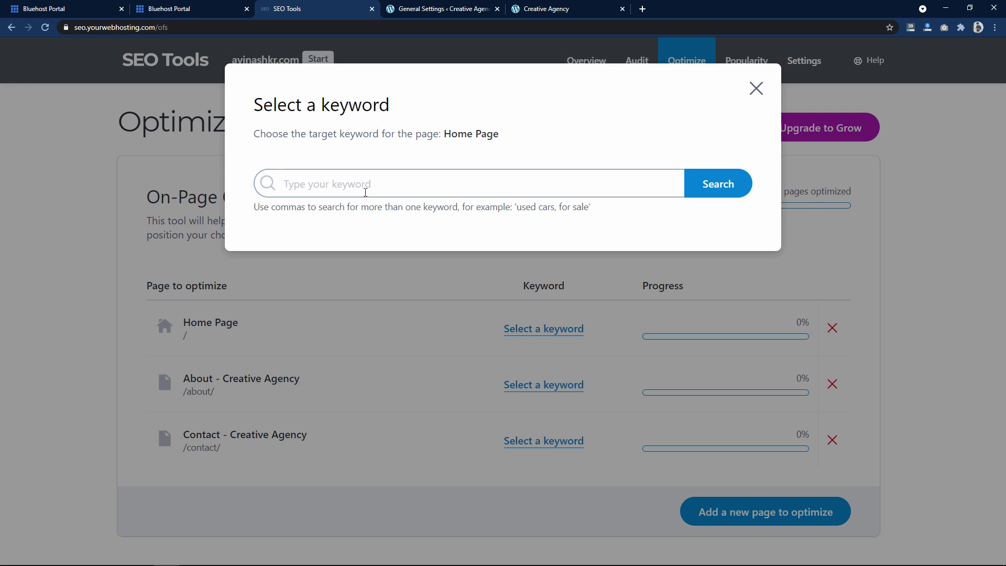
pyautogui.write('creative agency')
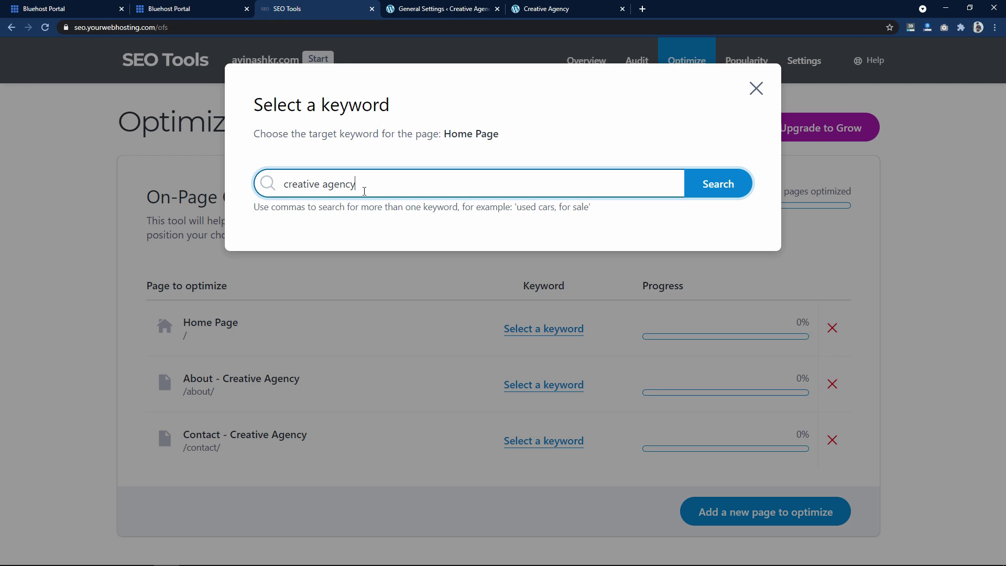
pyautogui.click(710, 199)
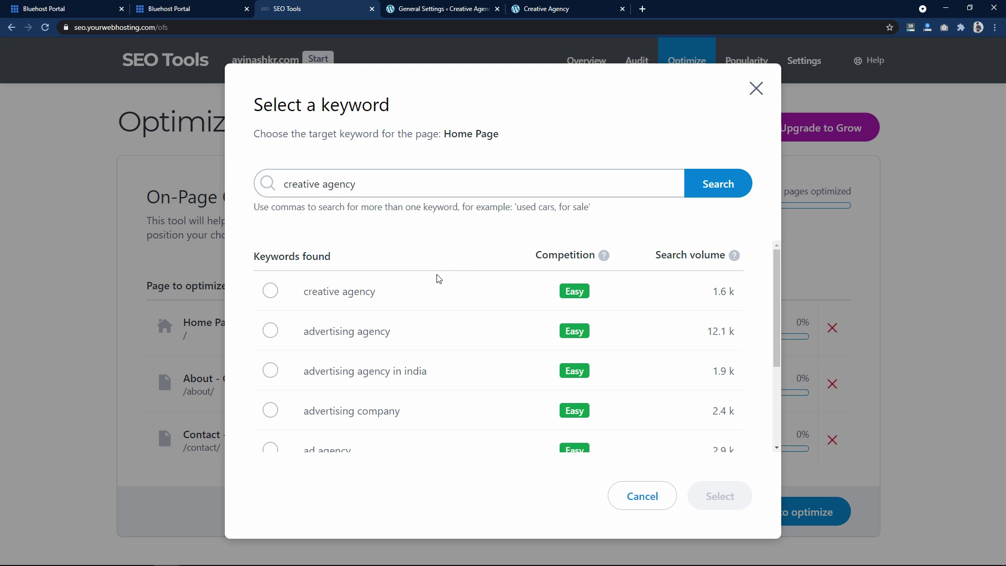
pyautogui.click(318, 293)
pyautogui.click(270, 290)
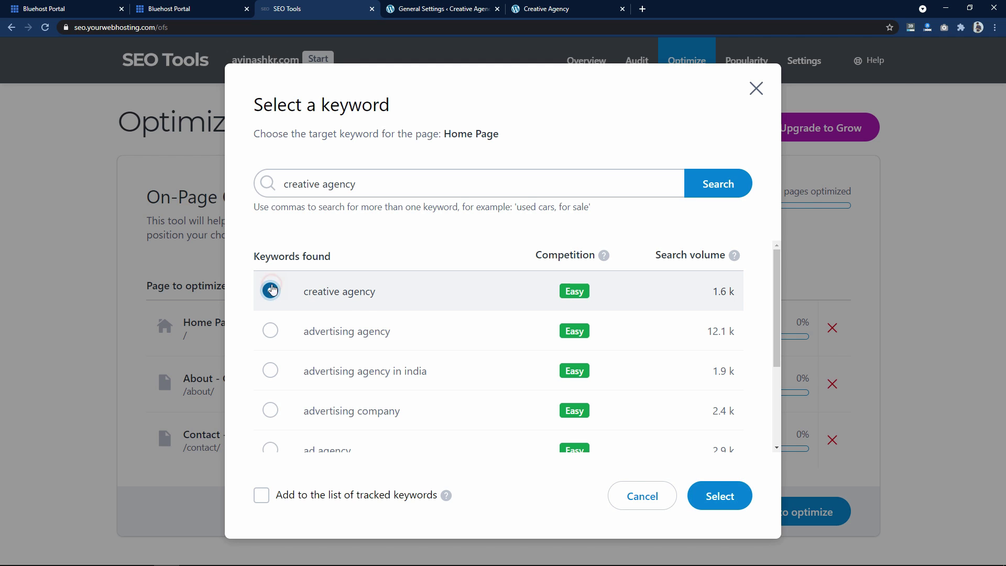
pyautogui.click(719, 495)
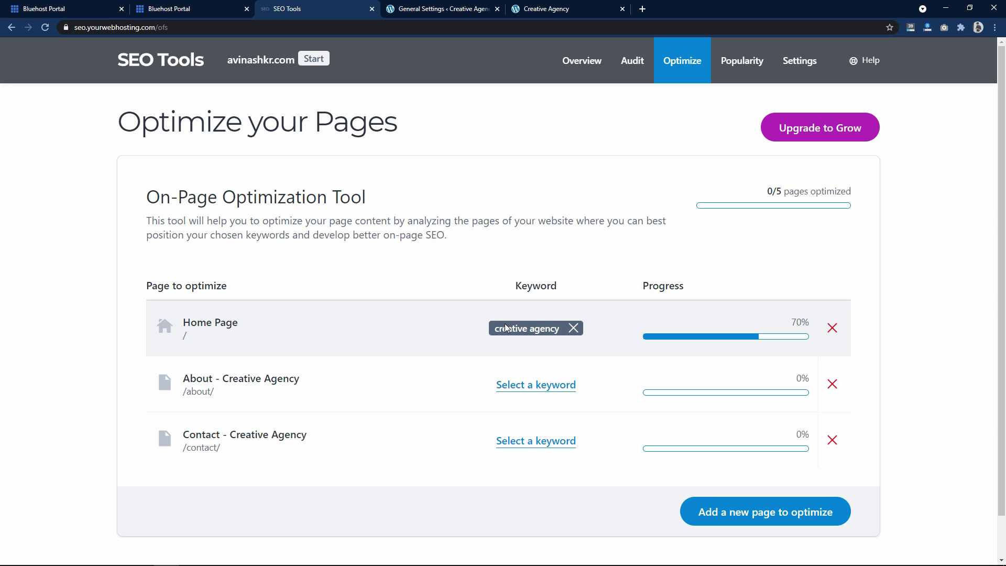
pyautogui.moveTo(642, 286); pyautogui.dragTo(691, 289)
pyautogui.click(692, 289)
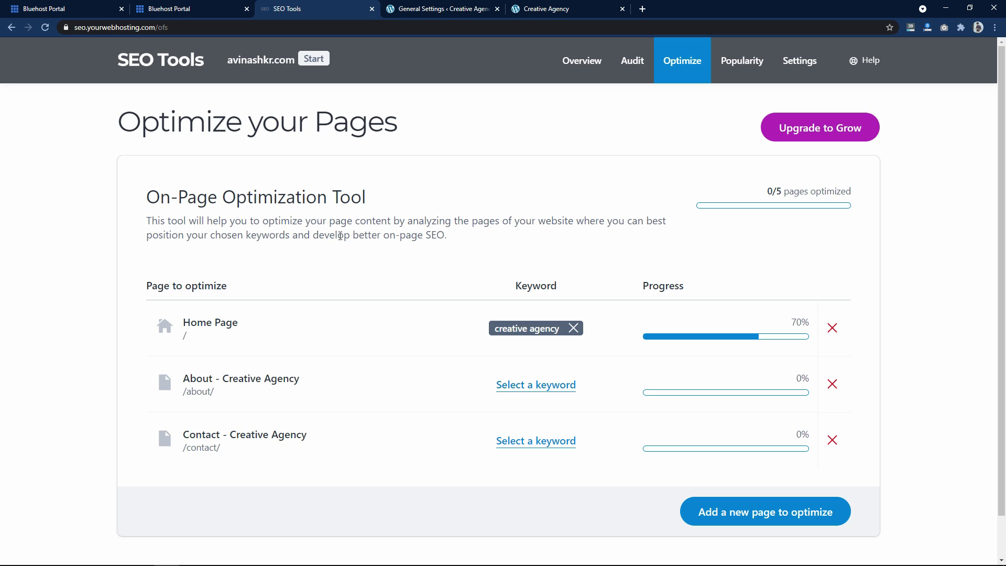
pyautogui.moveTo(340, 236); pyautogui.dragTo(448, 237)
pyautogui.click(461, 241)
pyautogui.moveTo(355, 236); pyautogui.dragTo(460, 240)
pyautogui.click(462, 240)
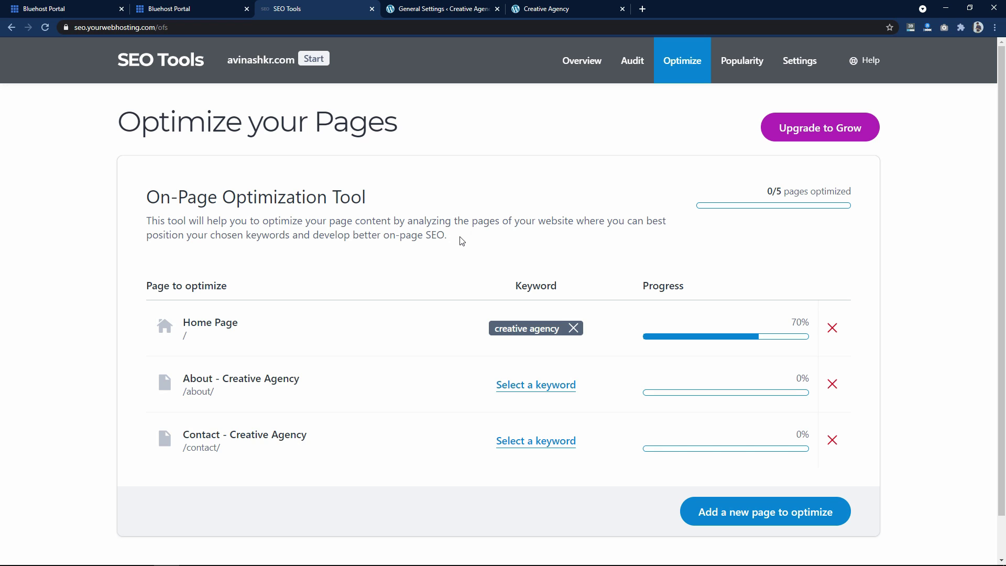
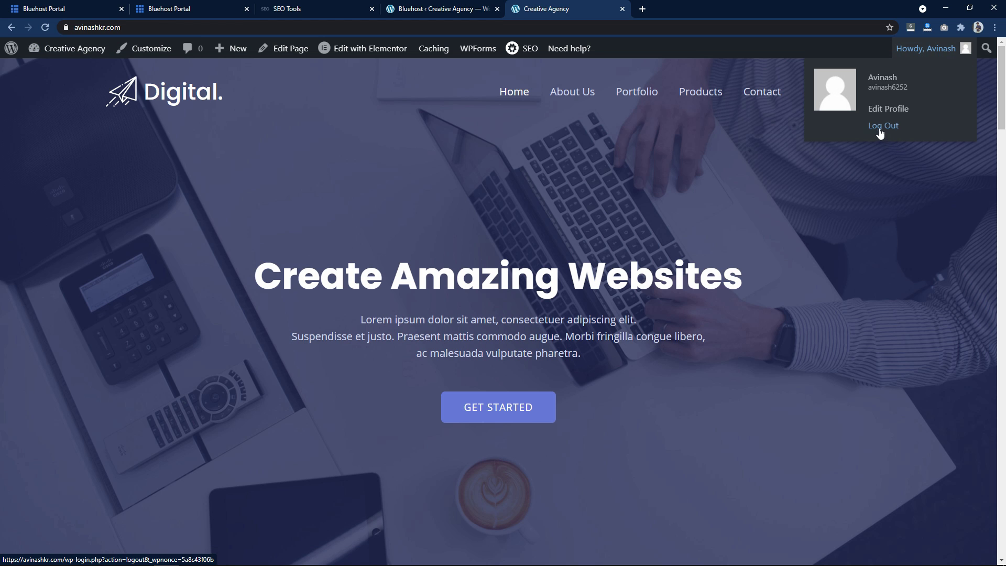
# Step: Log out of the Creative Agency site and close the WordPress dashboard and SEO Tools tabs
pyautogui.click(899, 133)
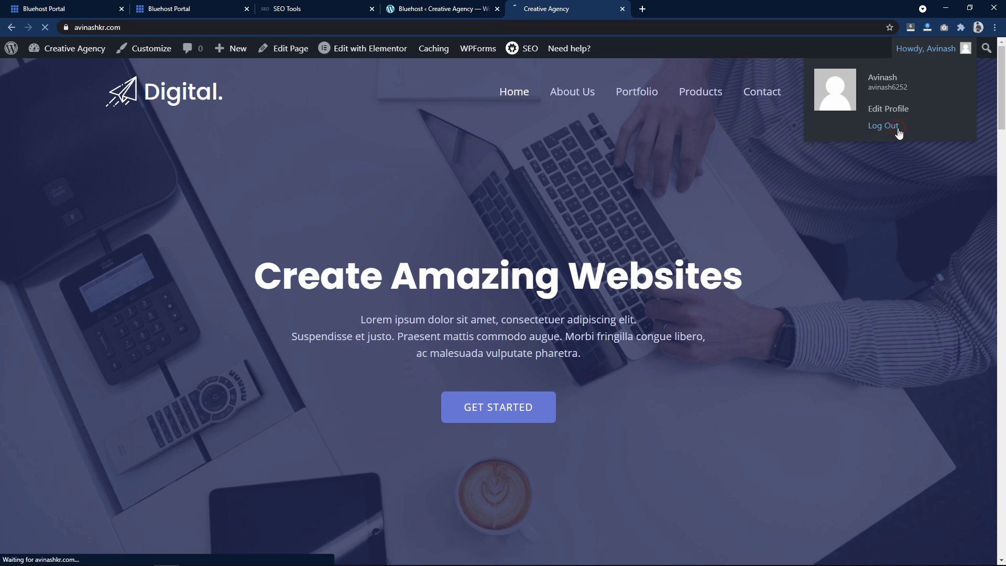
pyautogui.click(498, 9)
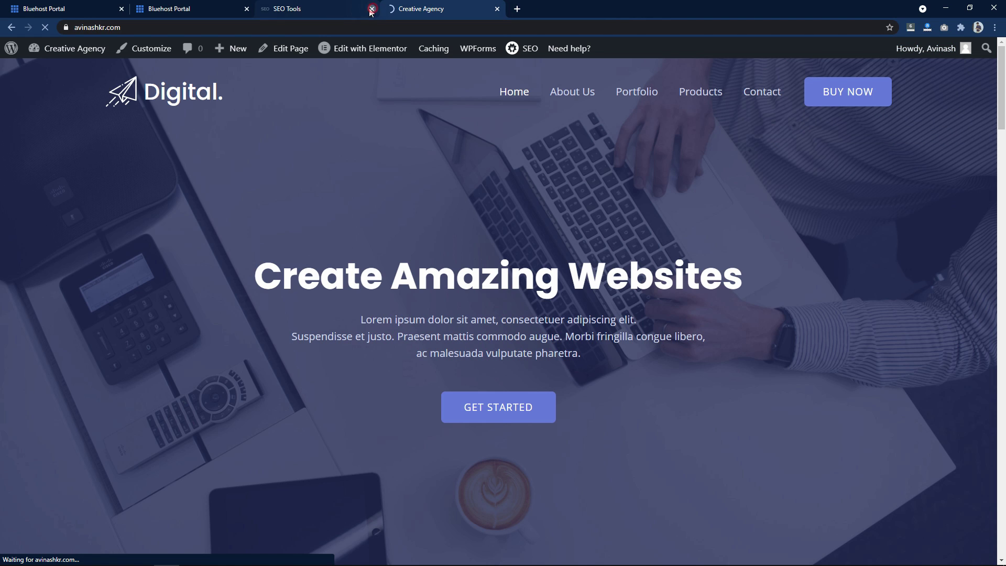
pyautogui.click(372, 9)
# Step: Close the remaining Bluehost Portal tab and scroll through the logged-out home page
pyautogui.click(247, 9)
pyautogui.scroll(-15, 121, 250)
pyautogui.scroll(-5, 121, 254)
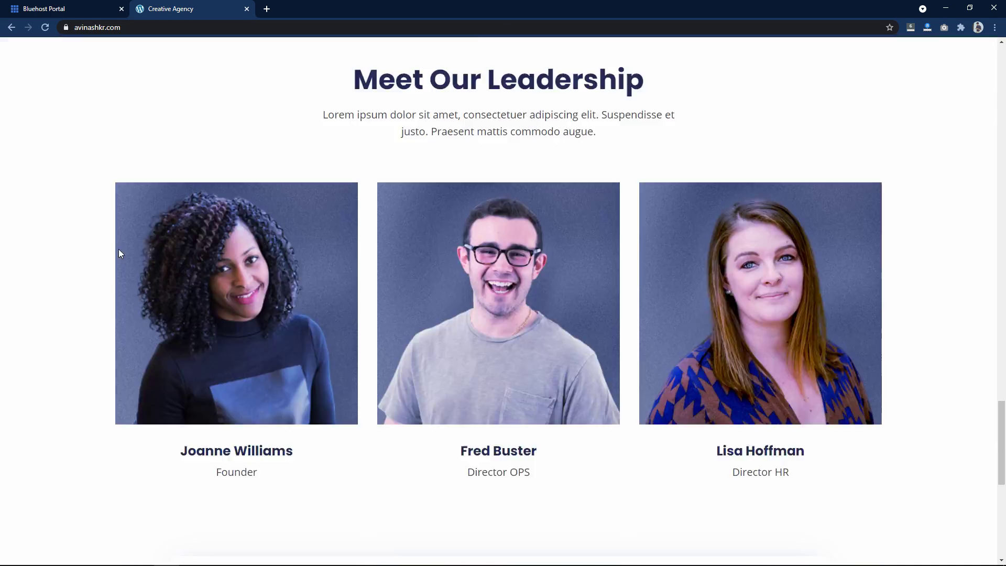
pyautogui.scroll(20, 121, 254)
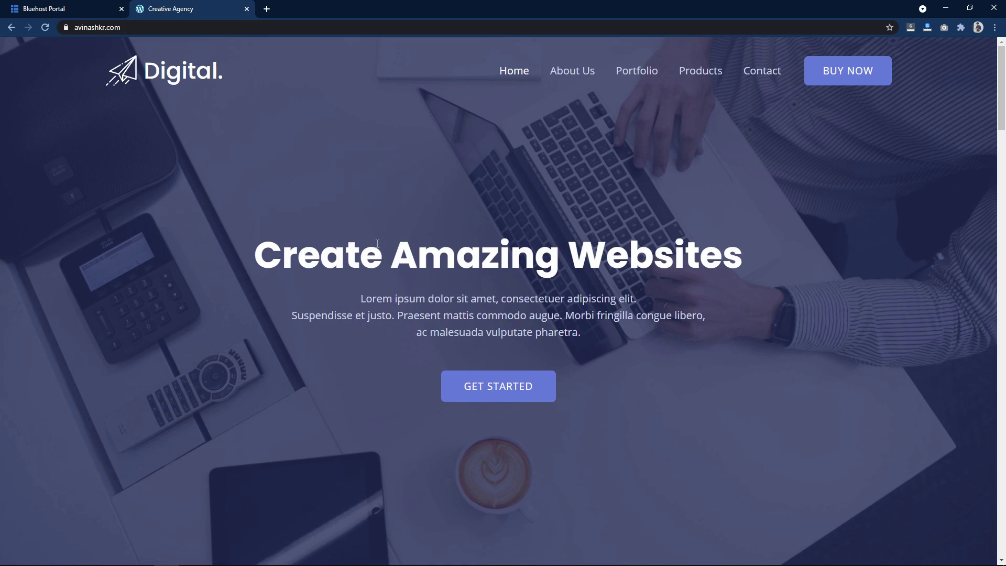
# Step: View the site's Contact page, scrolling down and back up
pyautogui.click(761, 71)
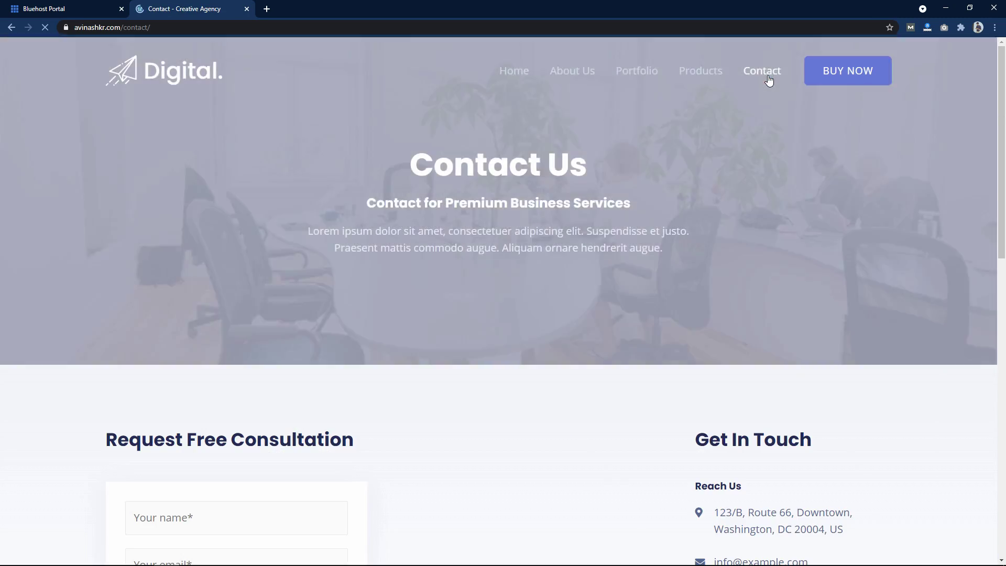
pyautogui.scroll(-8, 866, 291)
pyautogui.scroll(-5, 866, 291)
pyautogui.scroll(15, 867, 291)
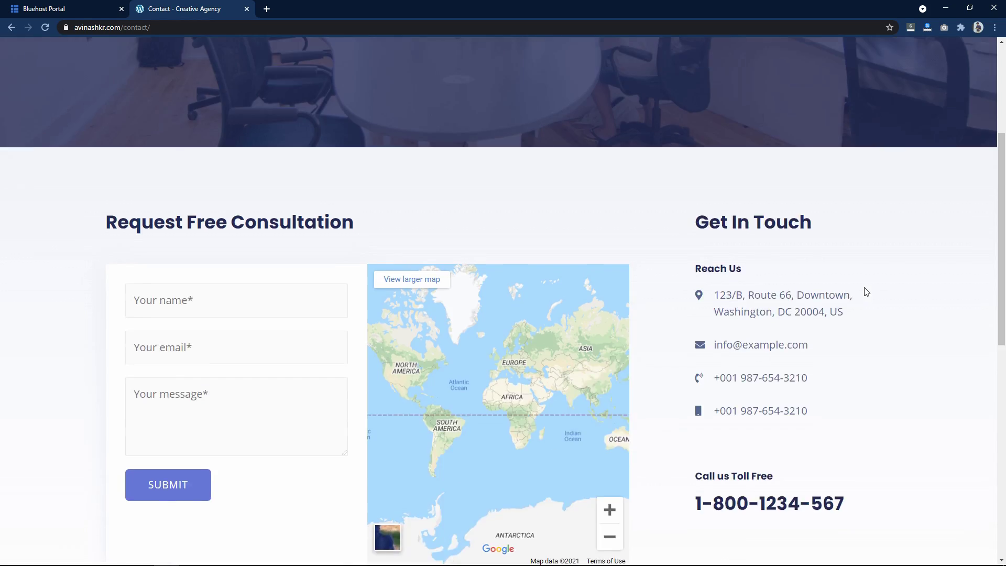
# Step: Browse the Services page from top to bottom, then return to the home page
pyautogui.click(634, 72)
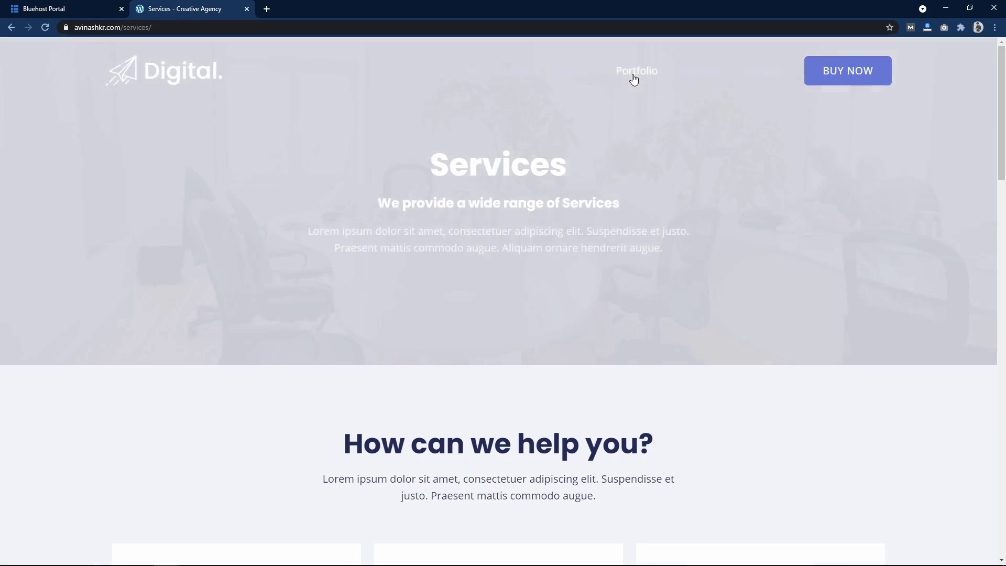
pyautogui.scroll(-3, 784, 287)
pyautogui.scroll(-10, 821, 307)
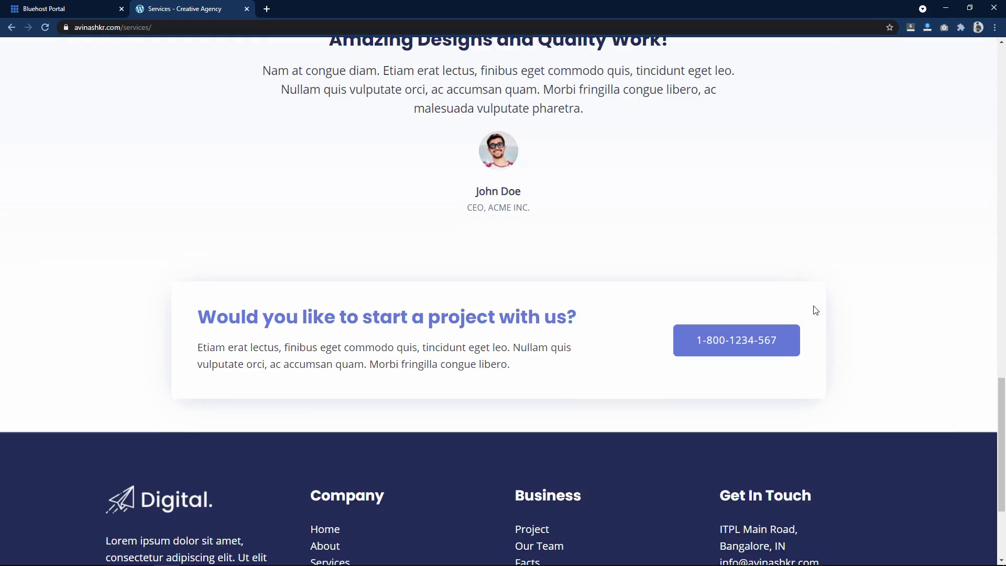
pyautogui.scroll(7, 815, 309)
pyautogui.scroll(5, 816, 310)
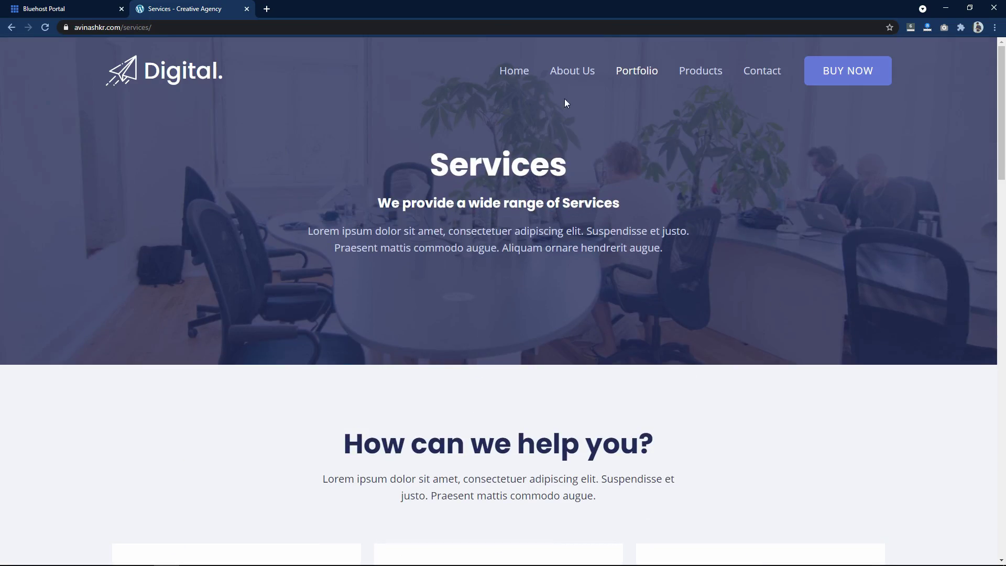
pyautogui.click(521, 77)
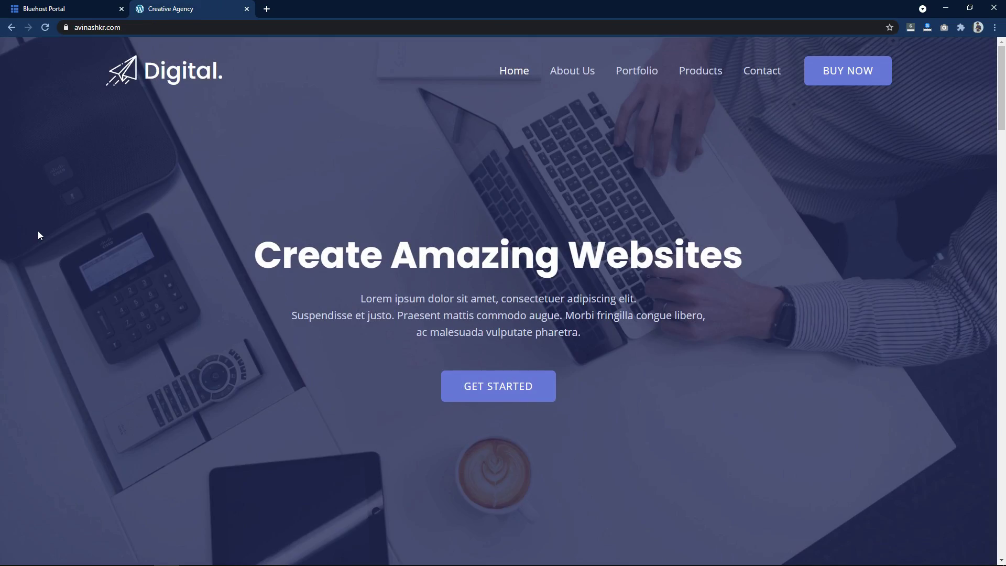